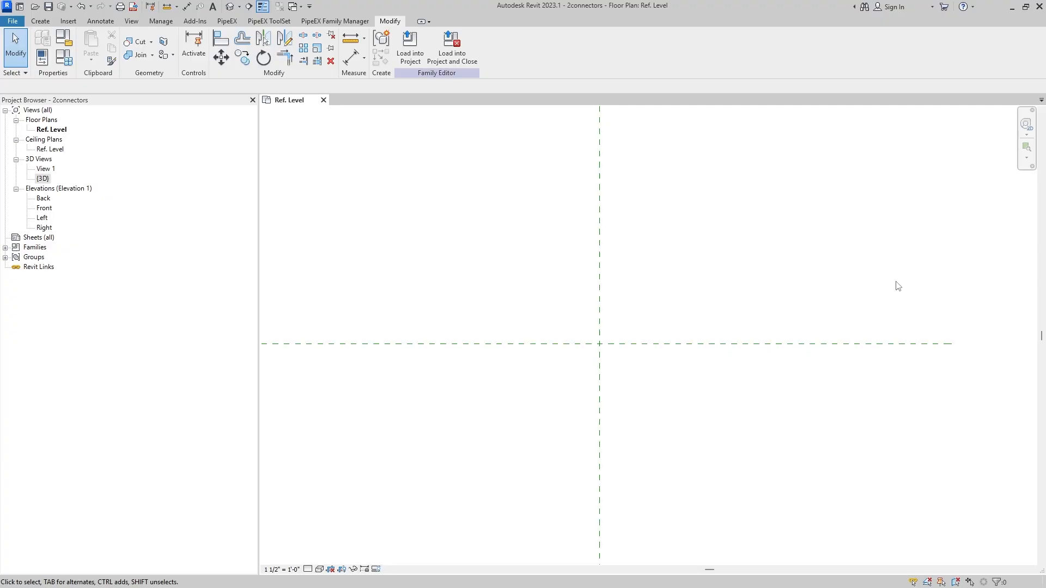
Switch to the browser and view the Video Tutorials page on the PIPEEX website
click(1013, 6)
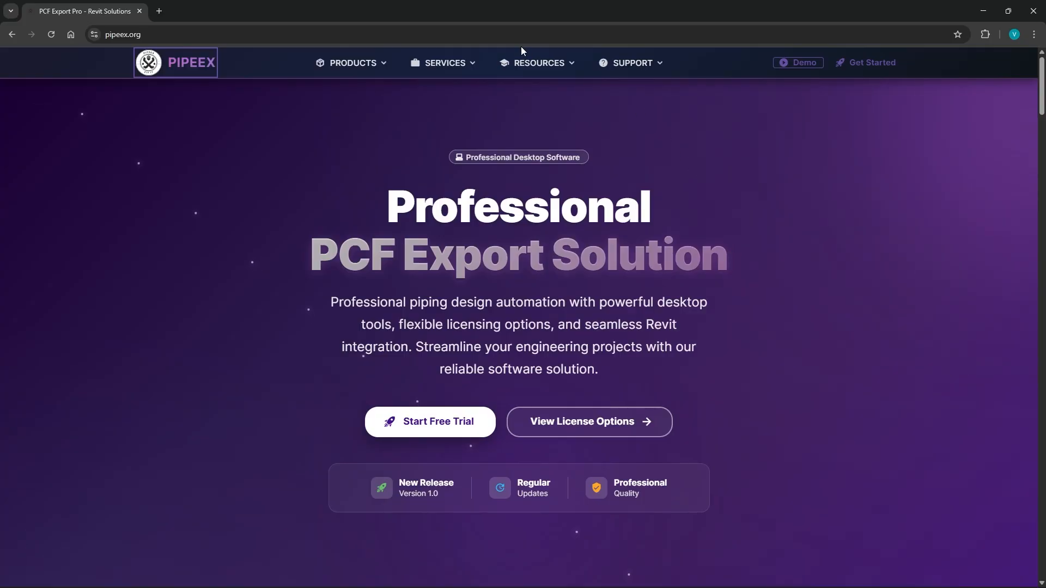
click(560, 64)
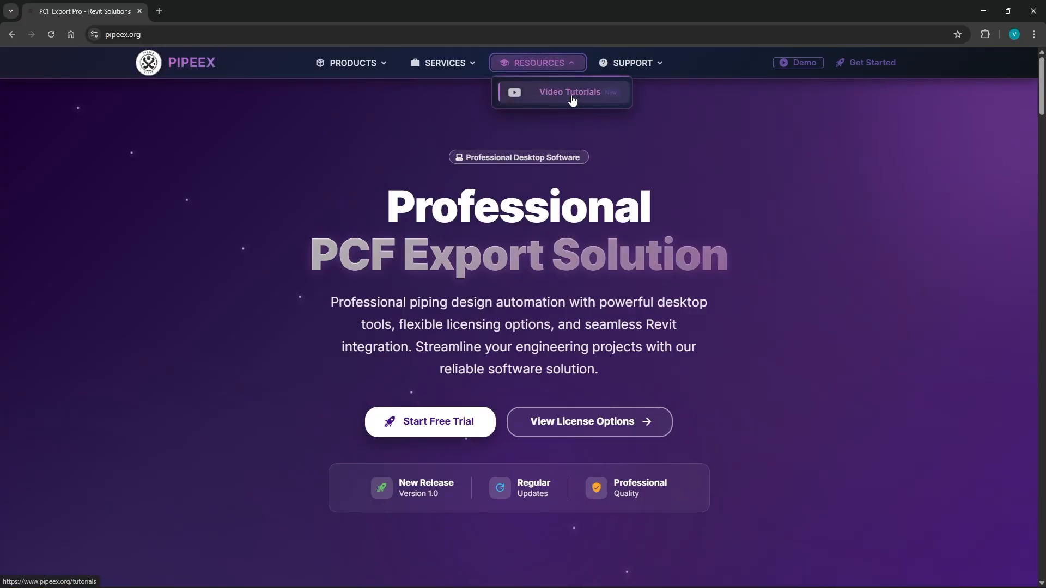
click(570, 93)
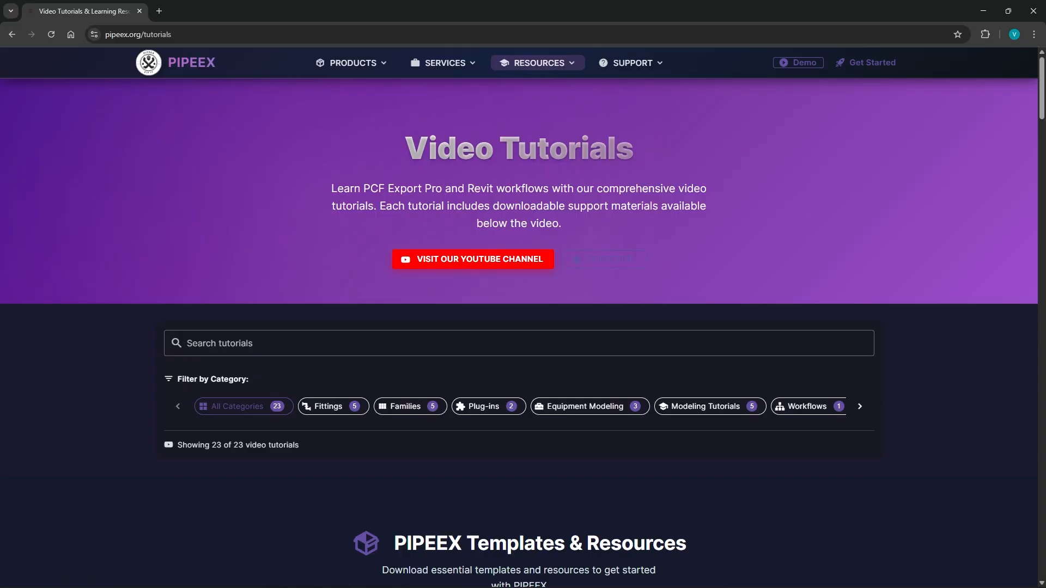
click(692, 576)
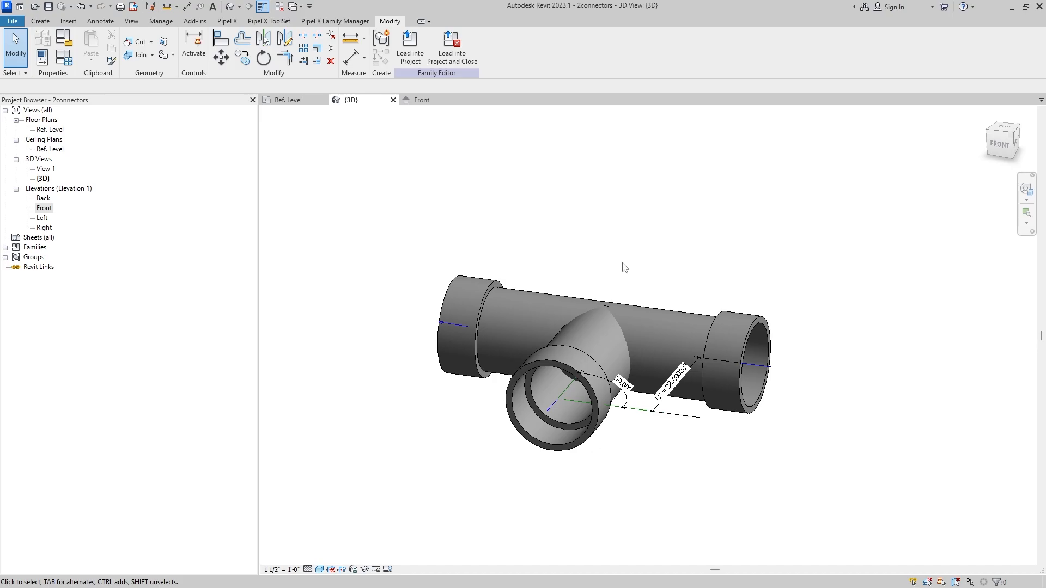
shift+middle_drag(610, 265, 560, 328)
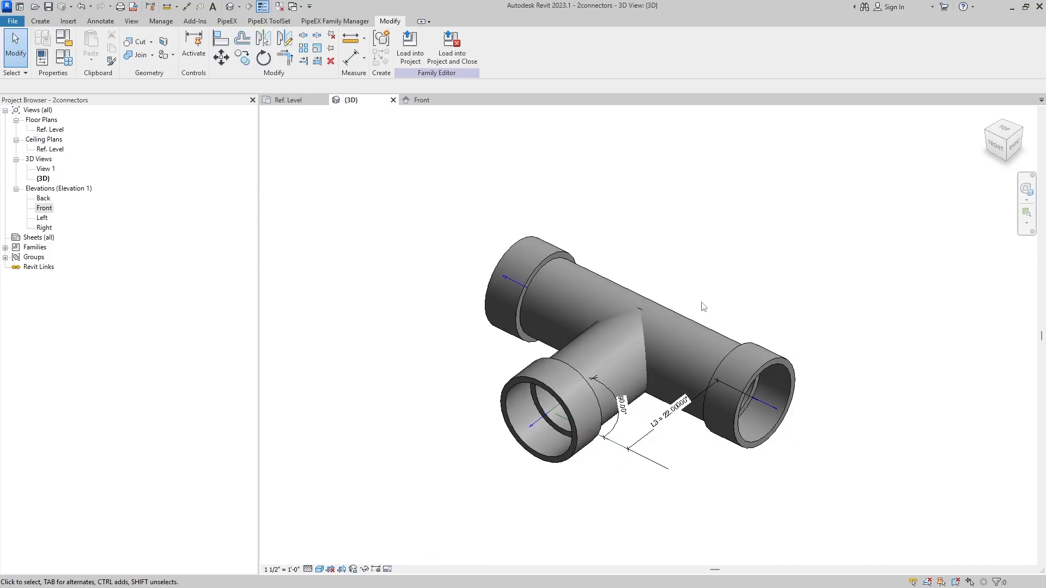
scroll(700, 306, down, 2)
scroll(666, 301, up, 2)
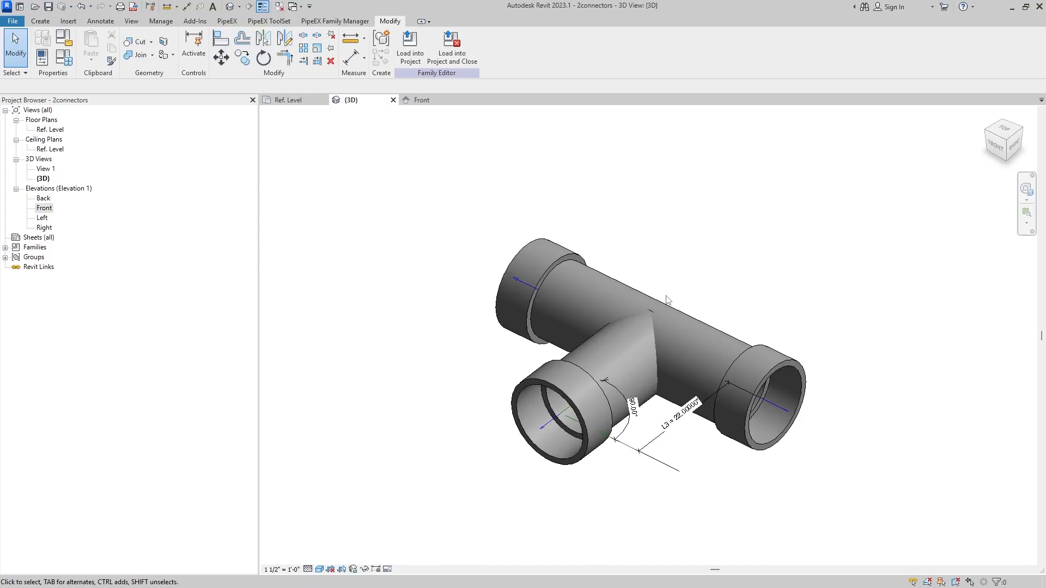
shift+middle_drag(667, 300, 741, 255)
middle_drag(509, 239, 618, 239)
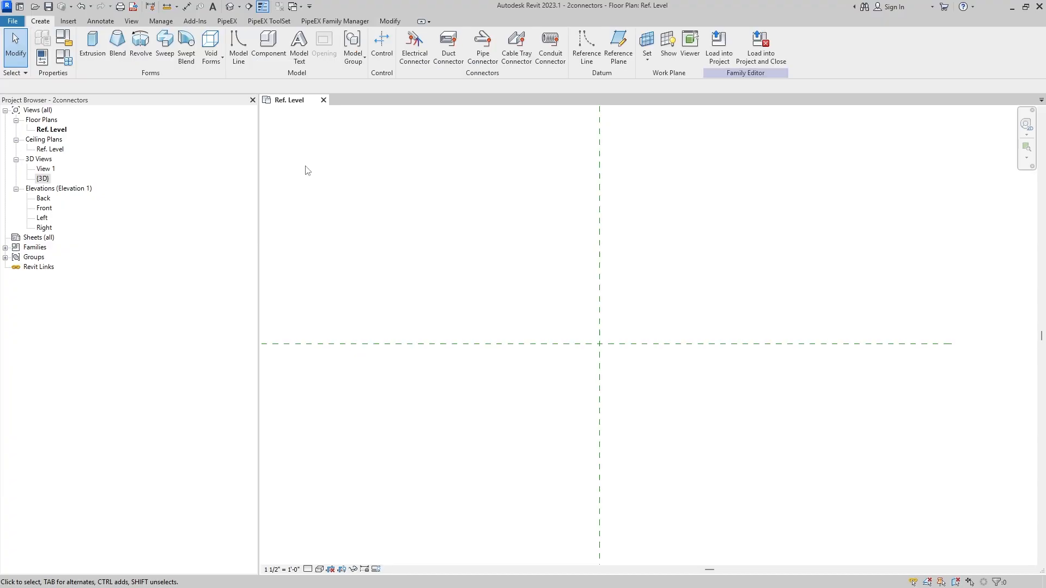
Draw three horizontal reference planes in the Ref. Level plan: one about 13" above the horizontal centre plane, two 11" and 9" below it
click(619, 44)
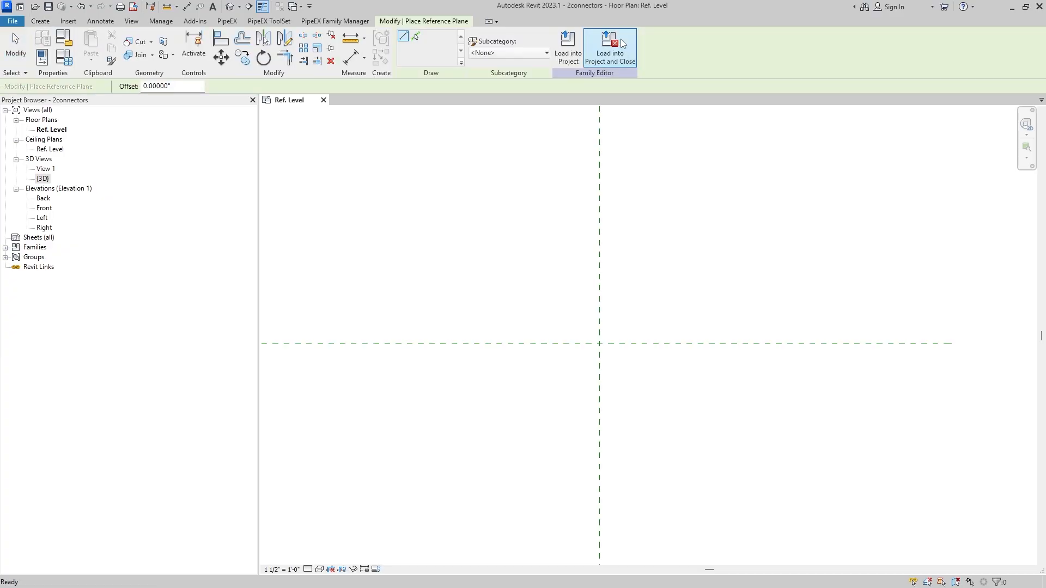
click(374, 267)
click(854, 268)
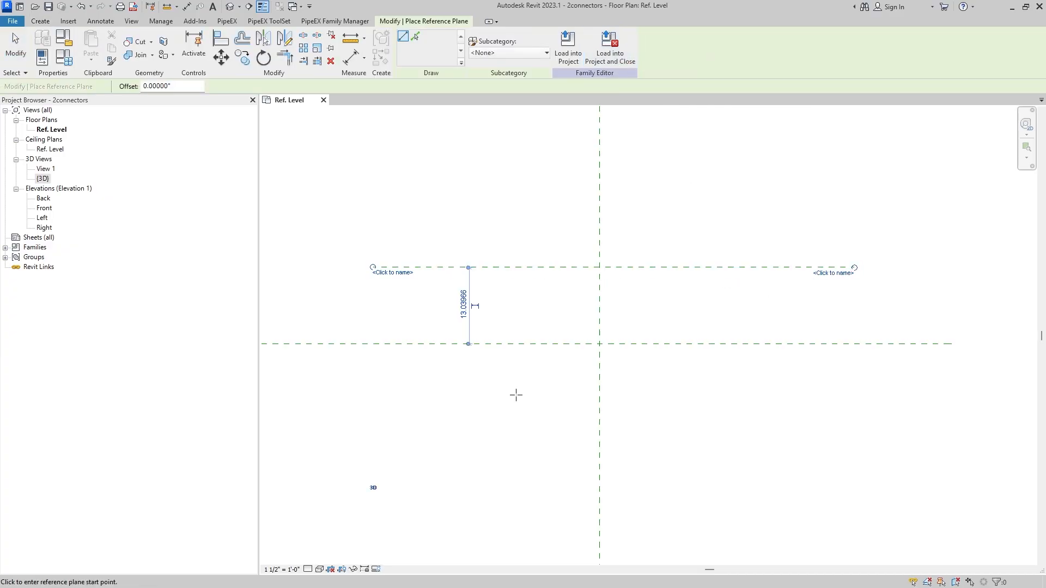
click(374, 408)
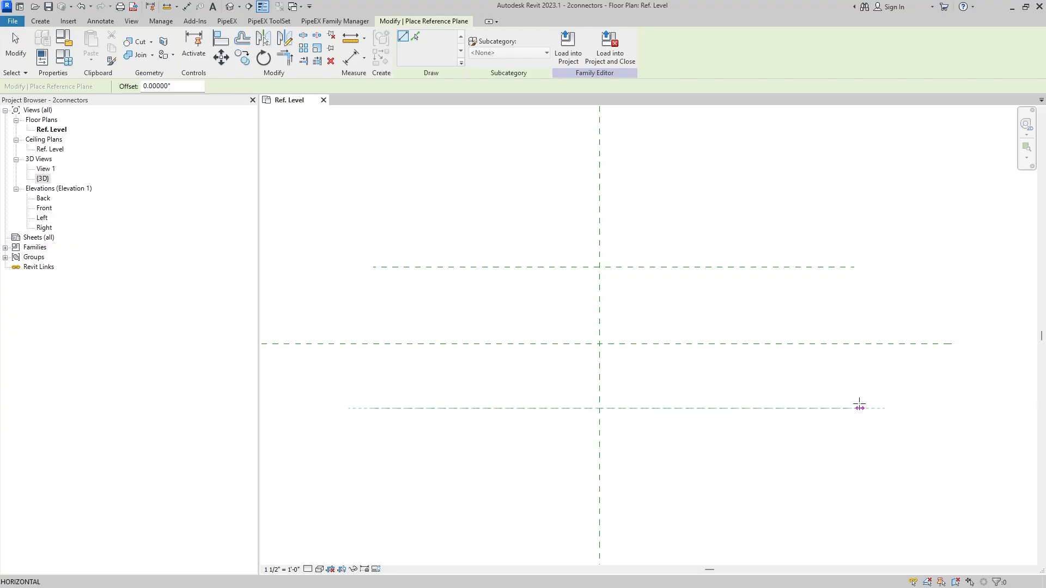
click(857, 408)
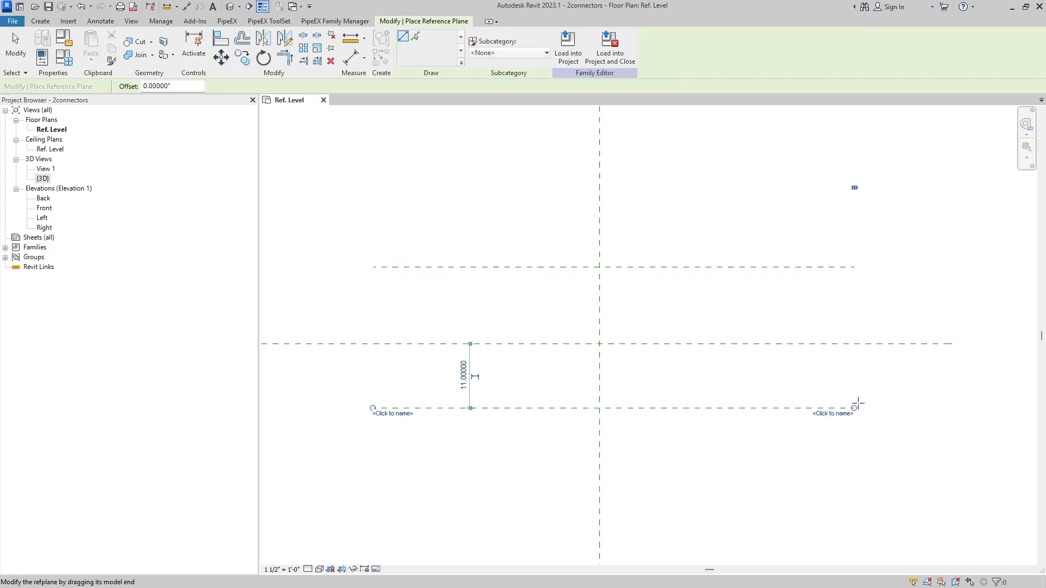
click(373, 398)
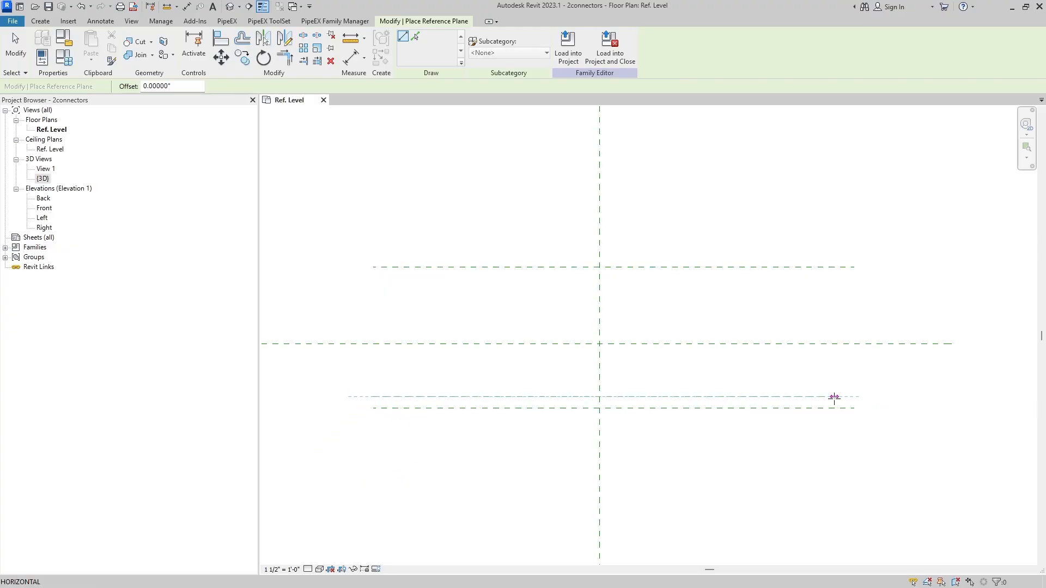
click(854, 397)
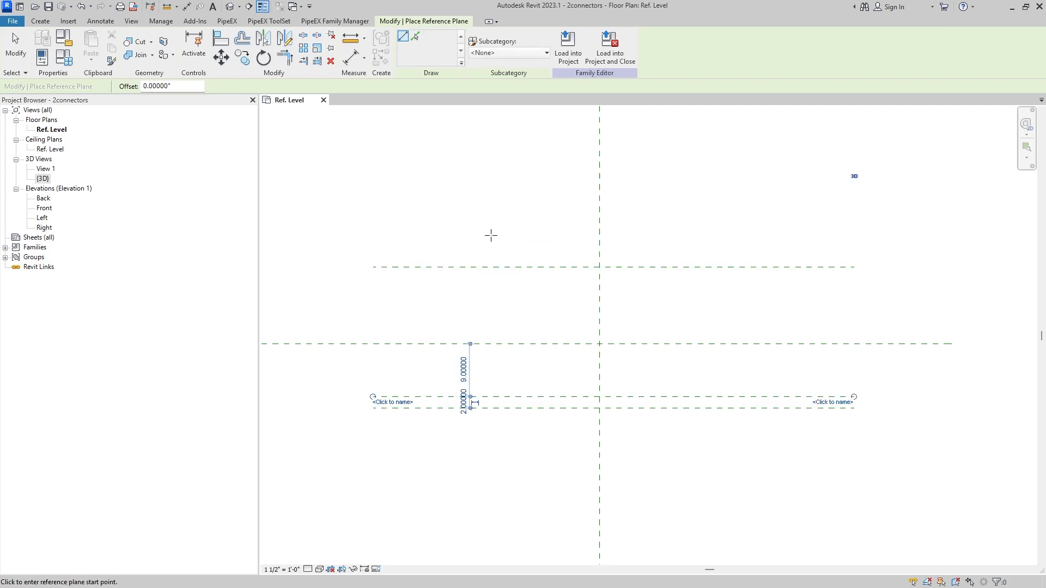
Draw two vertical reference planes, about 24.6" left and about 25.9" right of the vertical centre plane
click(455, 242)
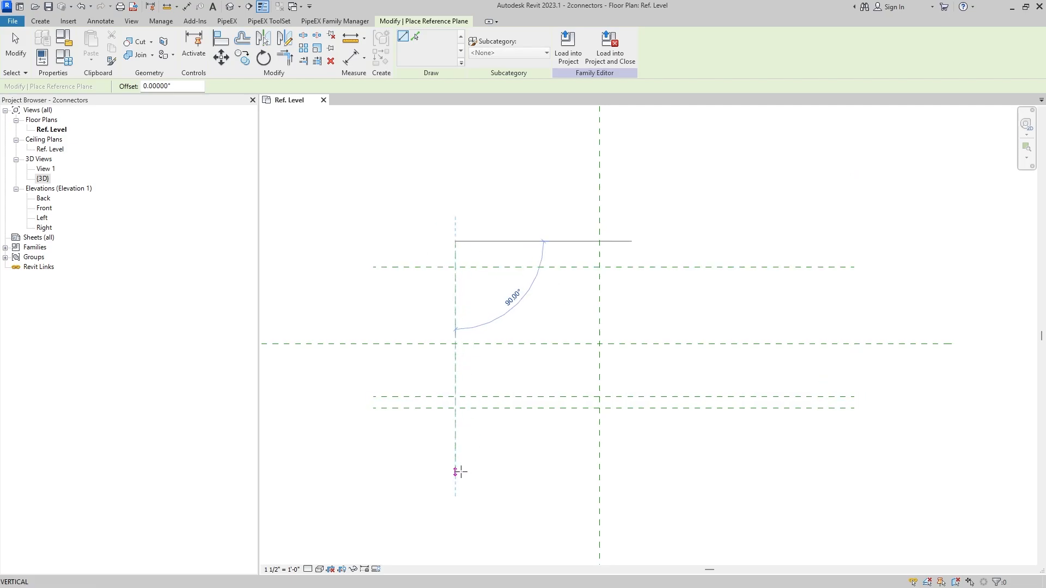
click(456, 471)
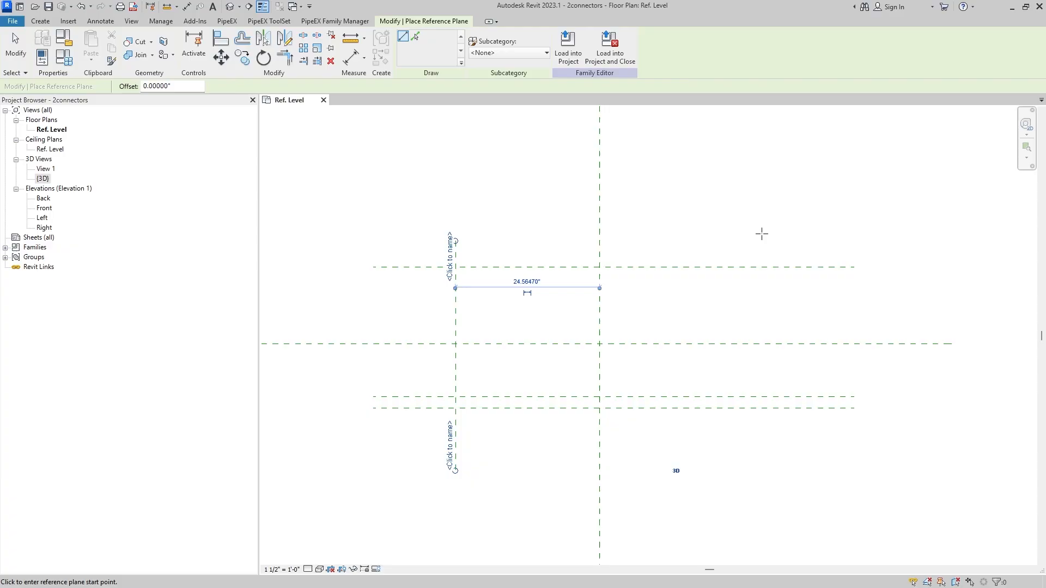
click(750, 238)
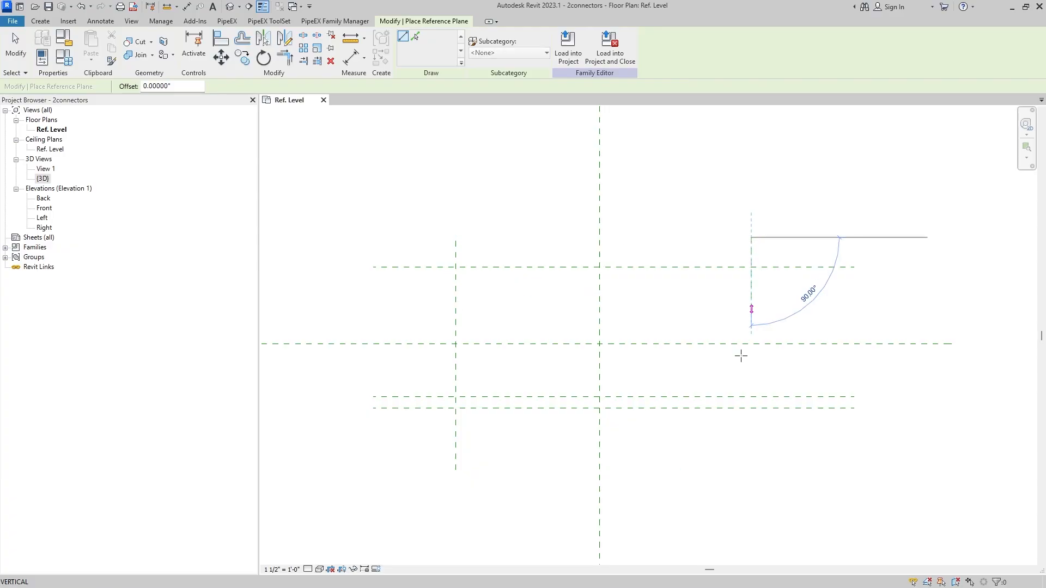
click(751, 471)
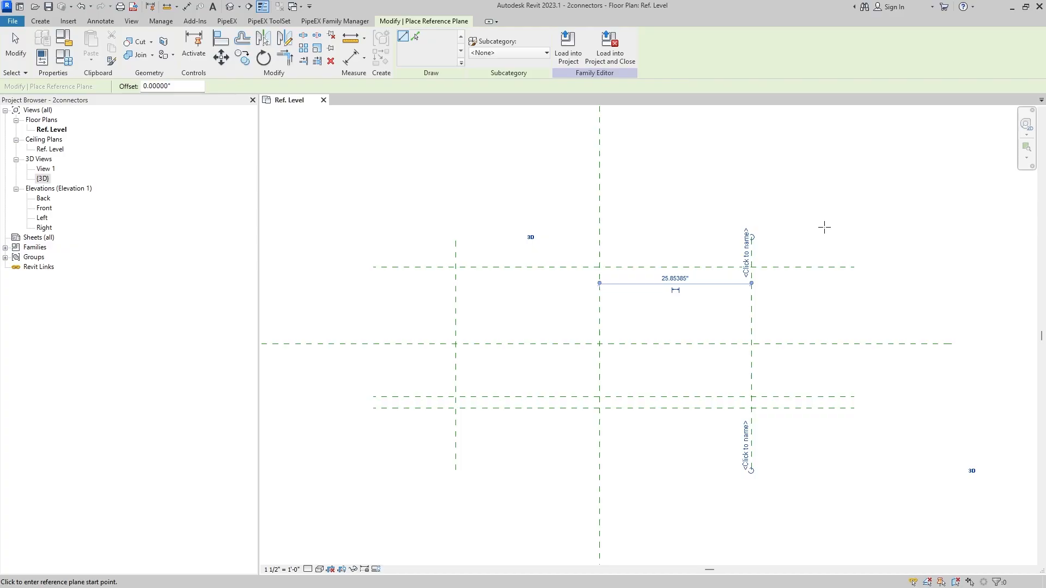
Place an aligned dimension across the three vertical reference planes and make its two segments equal
click(101, 20)
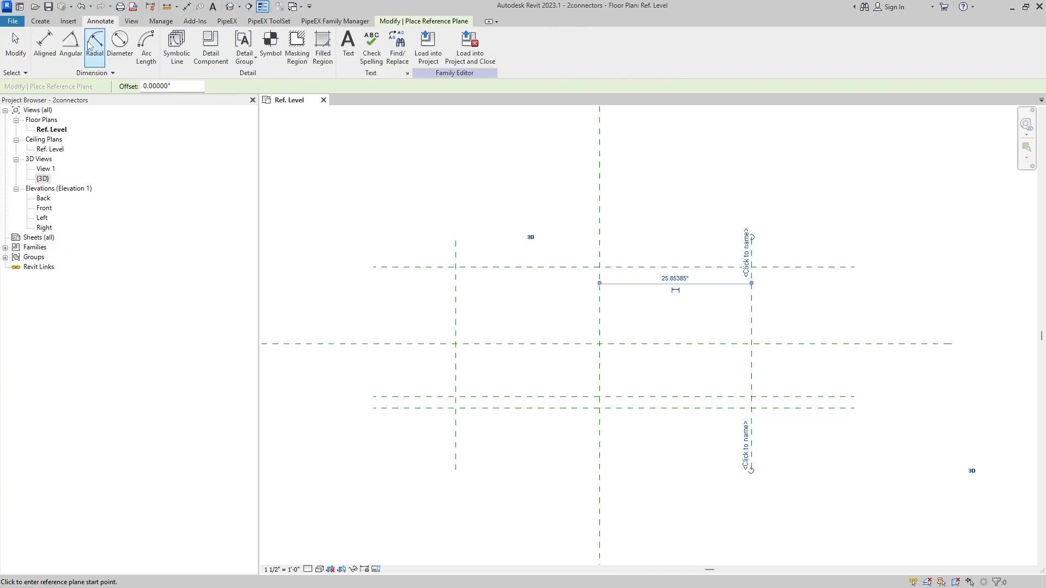
click(46, 46)
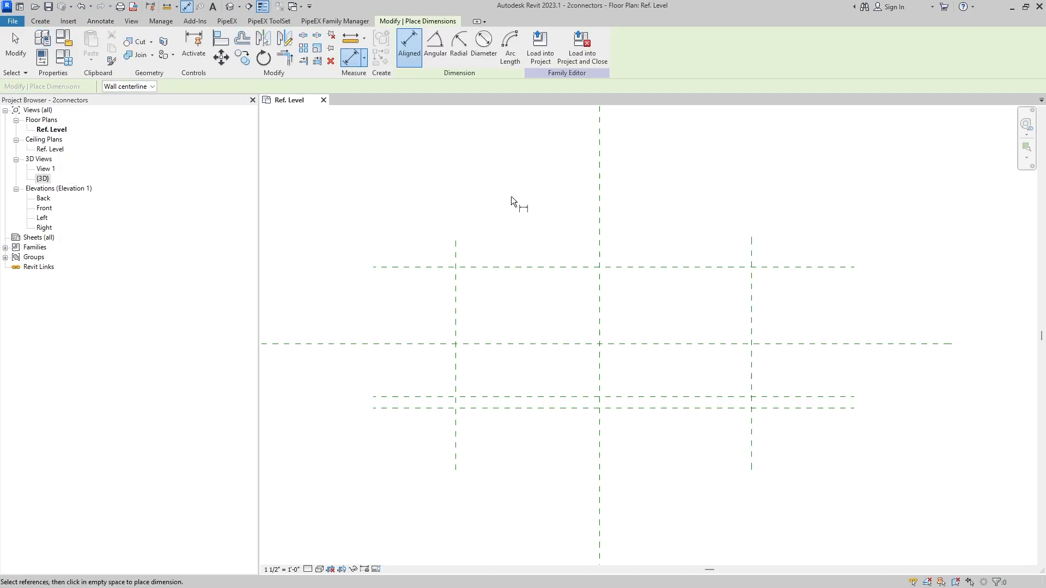
click(456, 254)
click(600, 245)
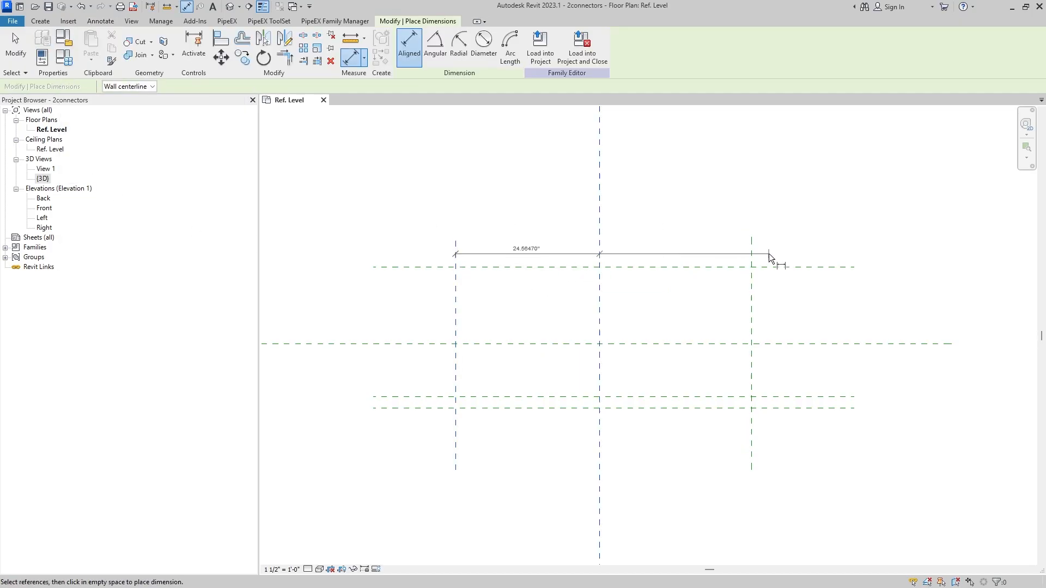
click(754, 250)
click(665, 228)
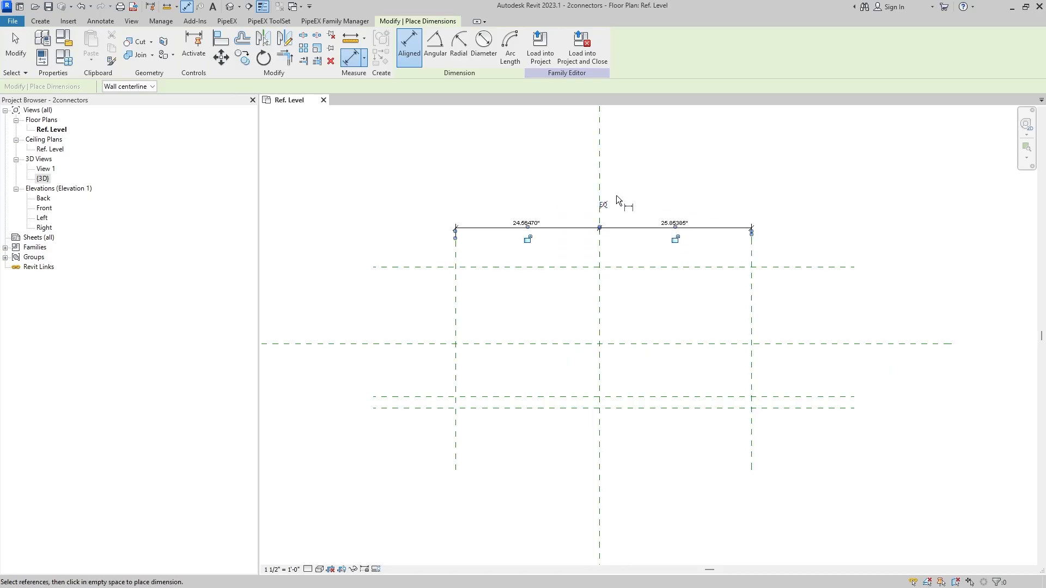
click(603, 206)
Place an aligned dimension across the upper, centre and lowest horizontal reference planes and make its two segments equal
click(414, 267)
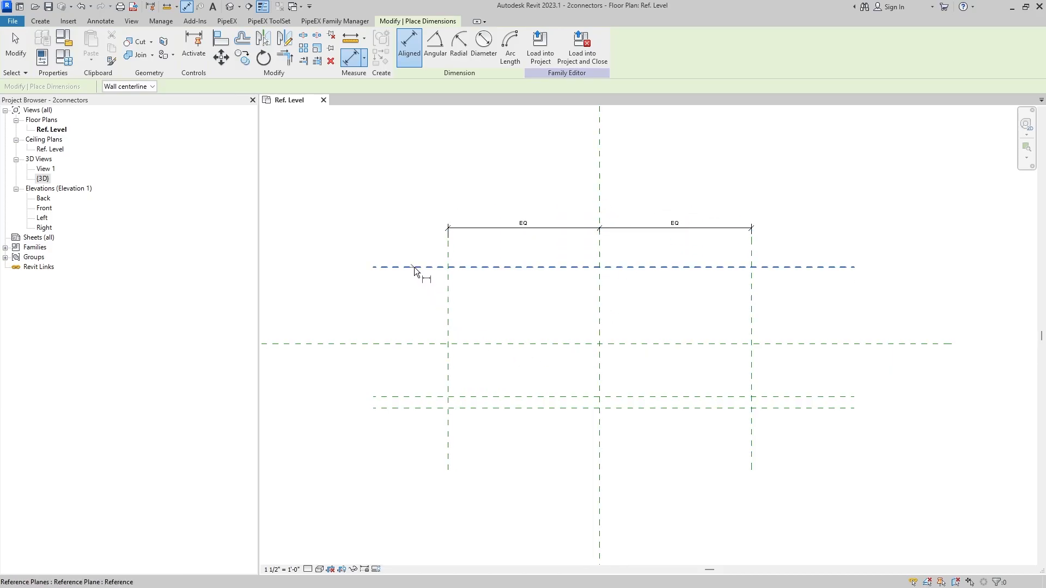
key(Escape)
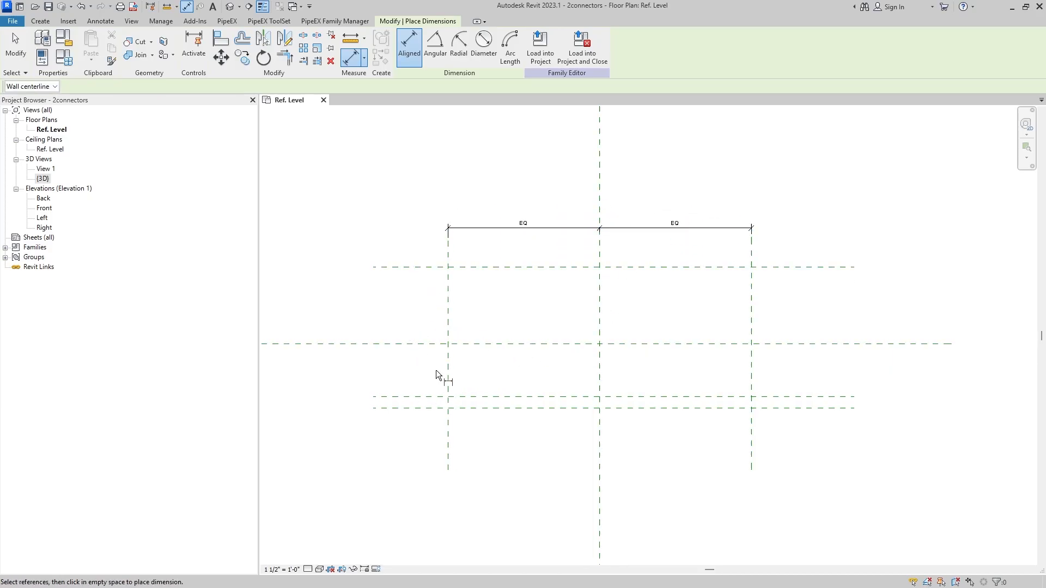
click(426, 267)
click(424, 344)
click(426, 408)
click(408, 435)
click(431, 340)
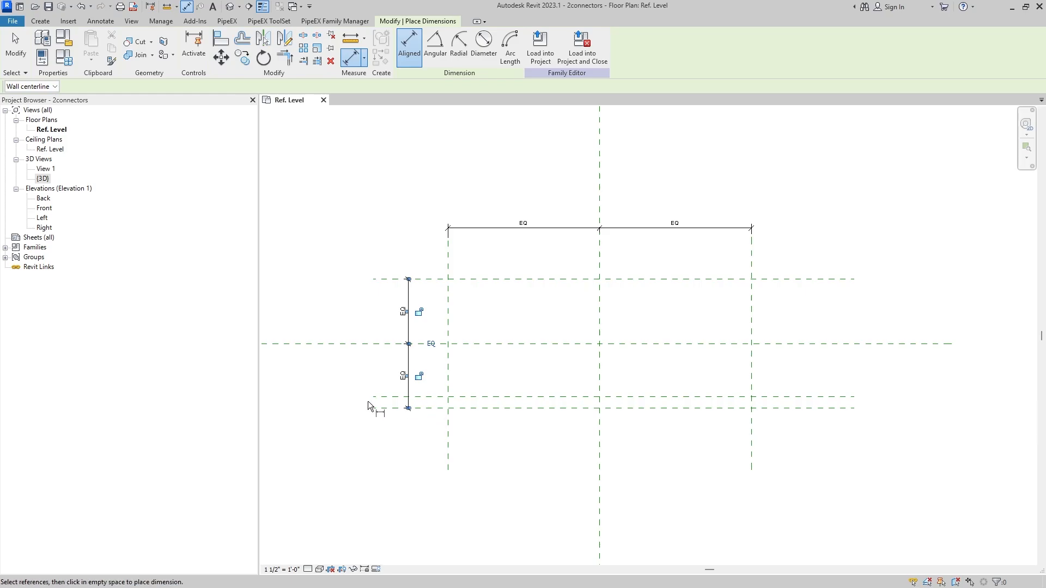
Dimension the gap between the two lower horizontal reference planes and label it with the OF parameter
click(384, 417)
key(Escape)
key(Escape)
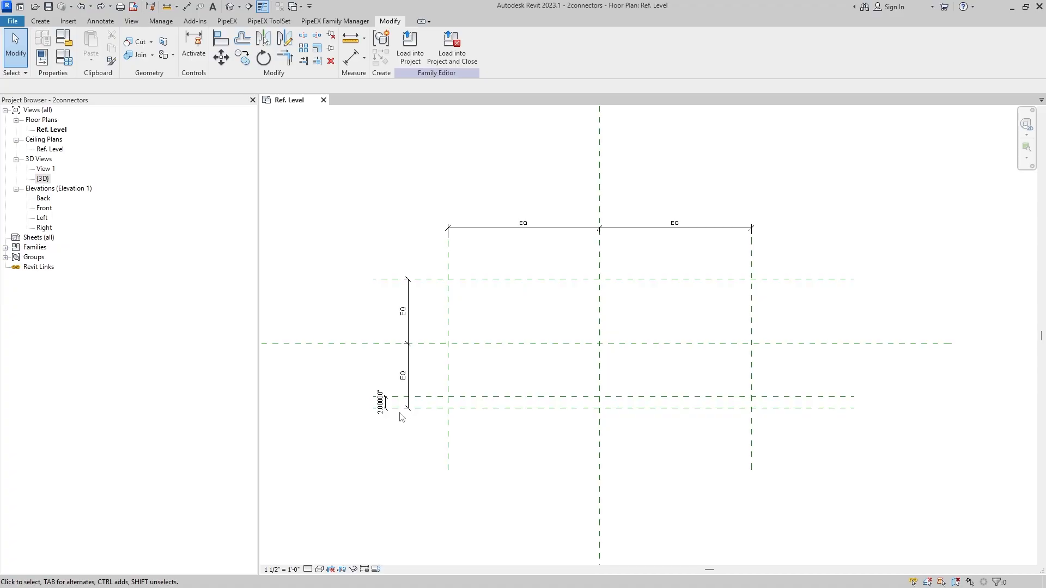
click(385, 403)
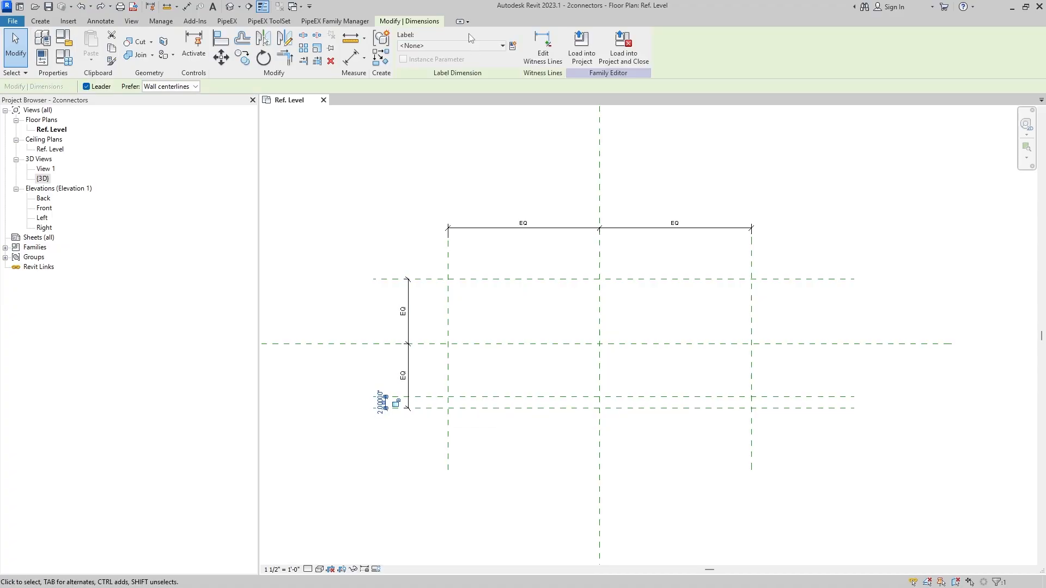
click(491, 46)
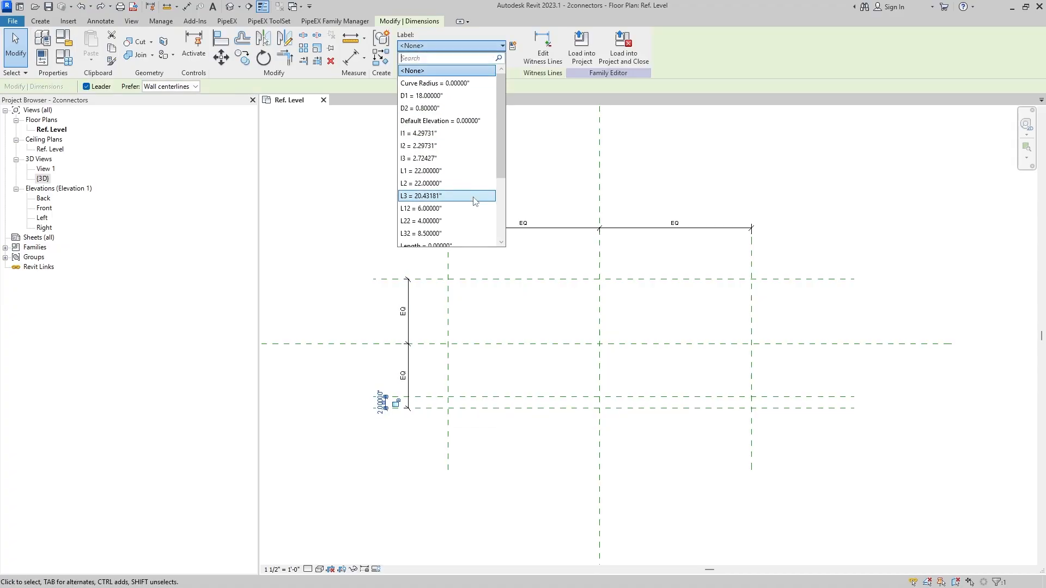
scroll(474, 202, down, 2)
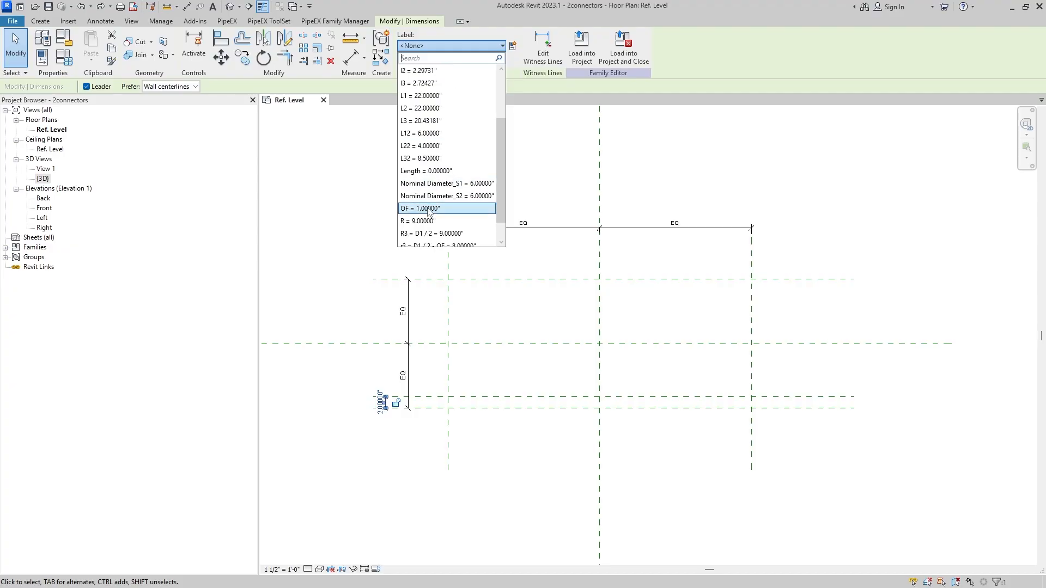
click(429, 209)
click(547, 440)
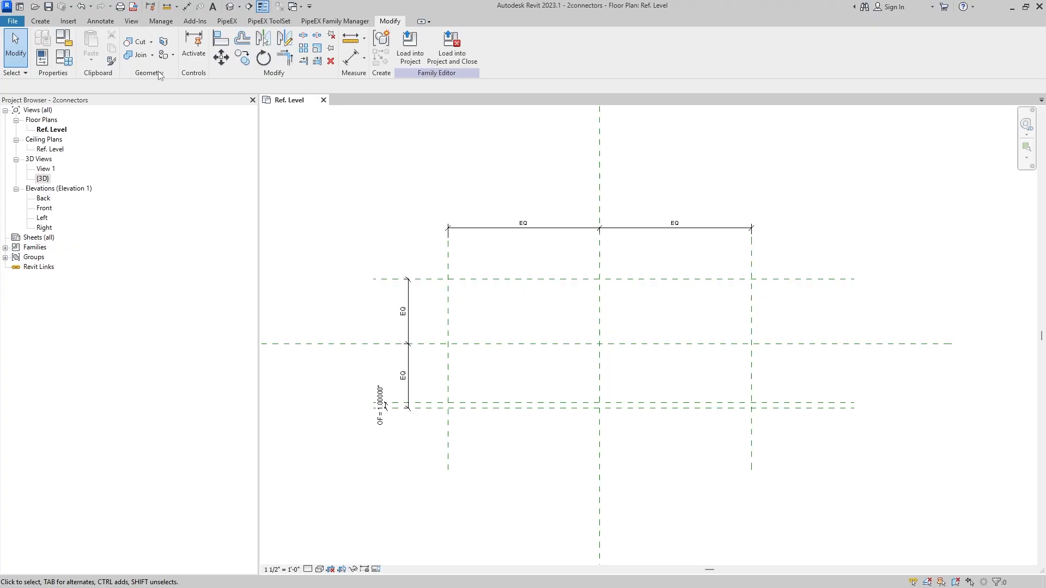
Start a revolve and sketch a rectangular boundary about 51.7" by 1" between the two lower horizontal planes, spanning the outer vertical planes
click(49, 21)
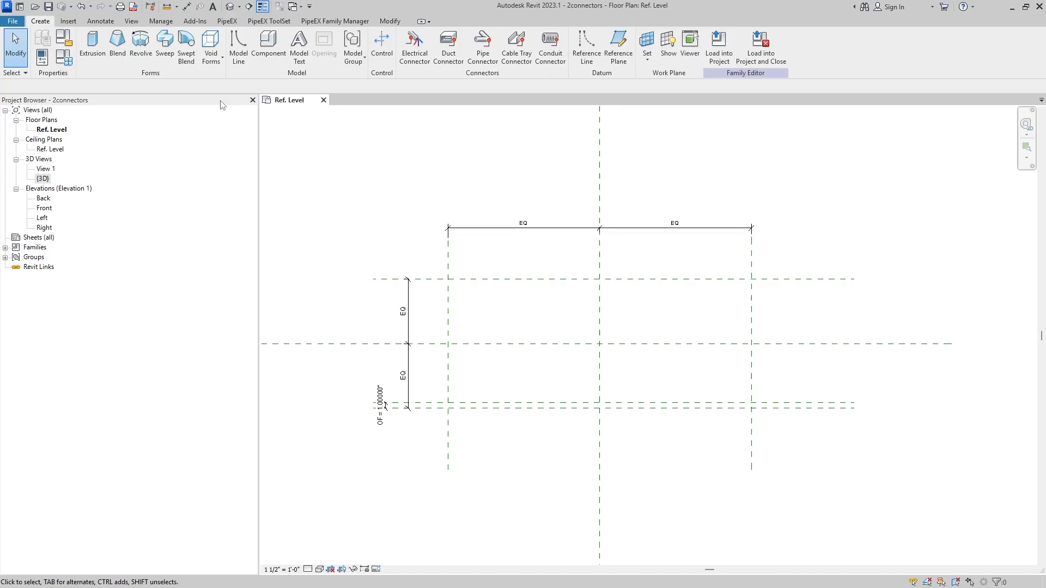
click(143, 53)
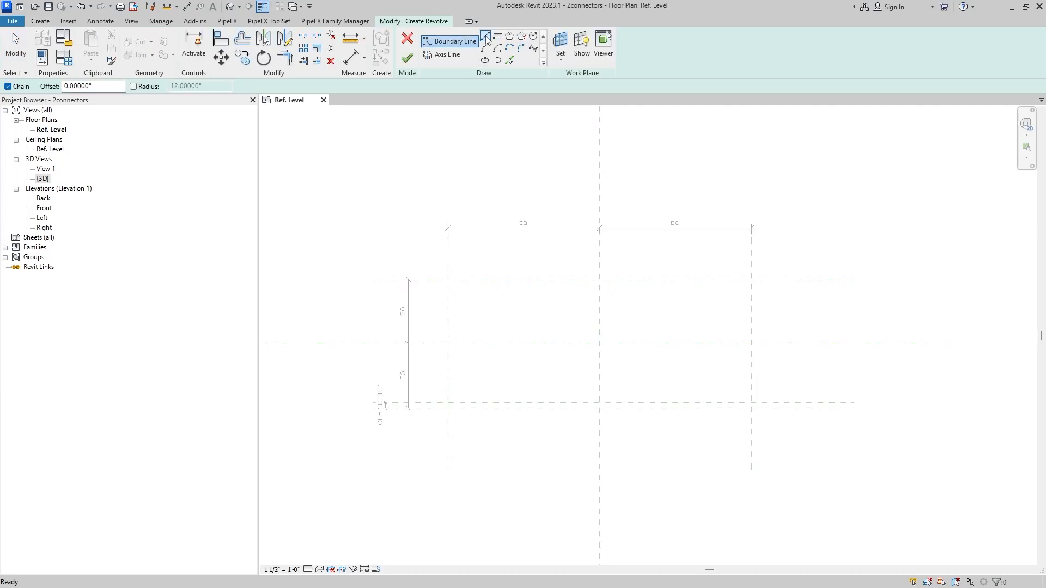
click(497, 37)
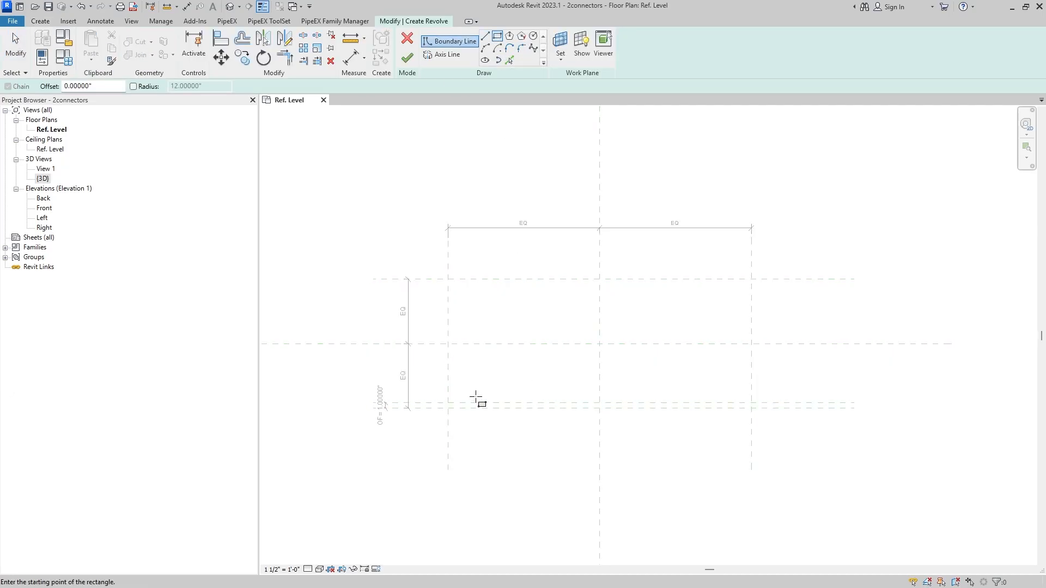
click(448, 402)
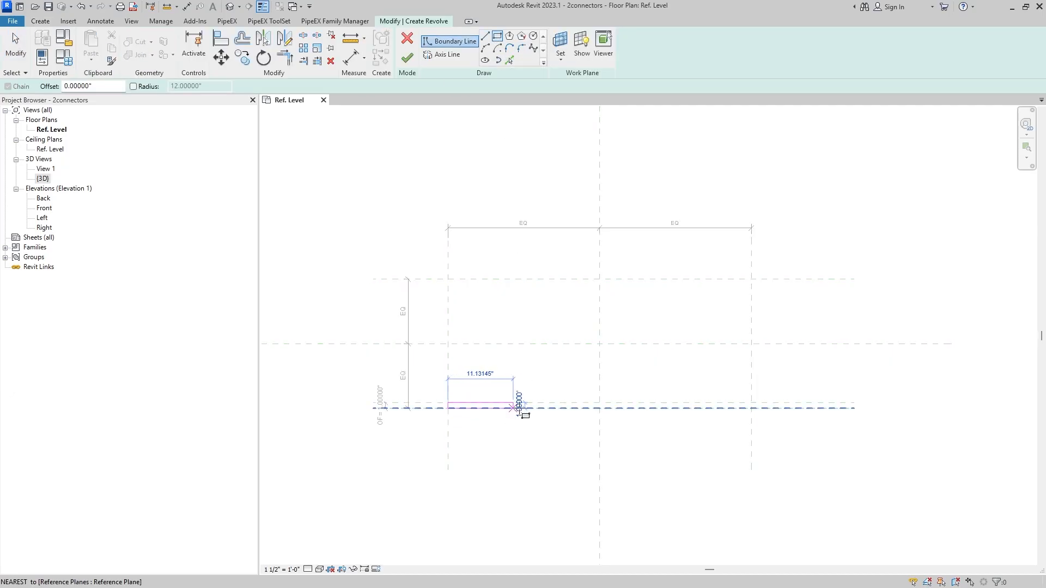
click(751, 407)
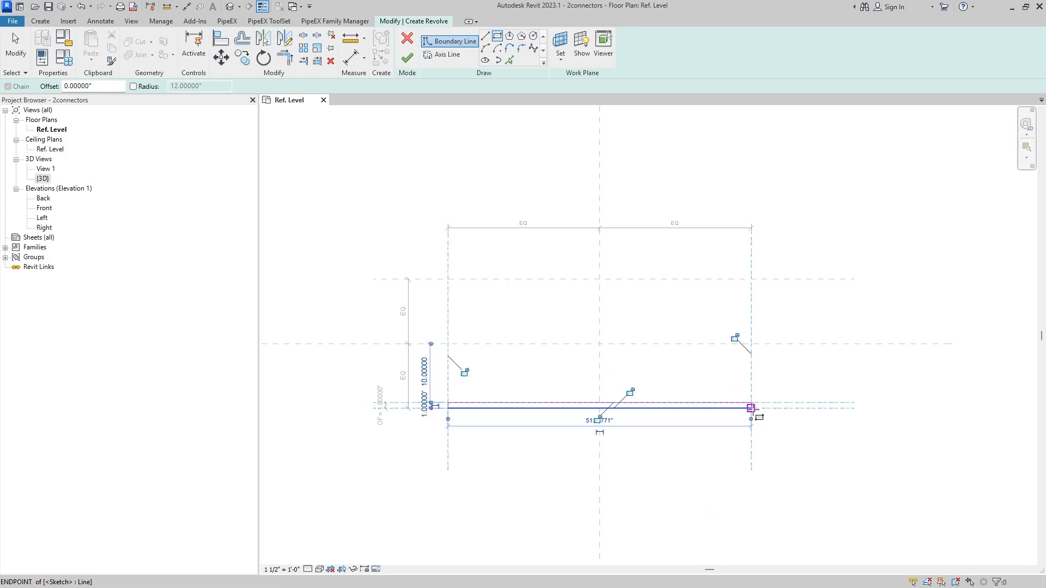
Lock the rectangle's right edge and its two long horizontal edges to their reference planes
scroll(678, 435, up, 1)
click(758, 314)
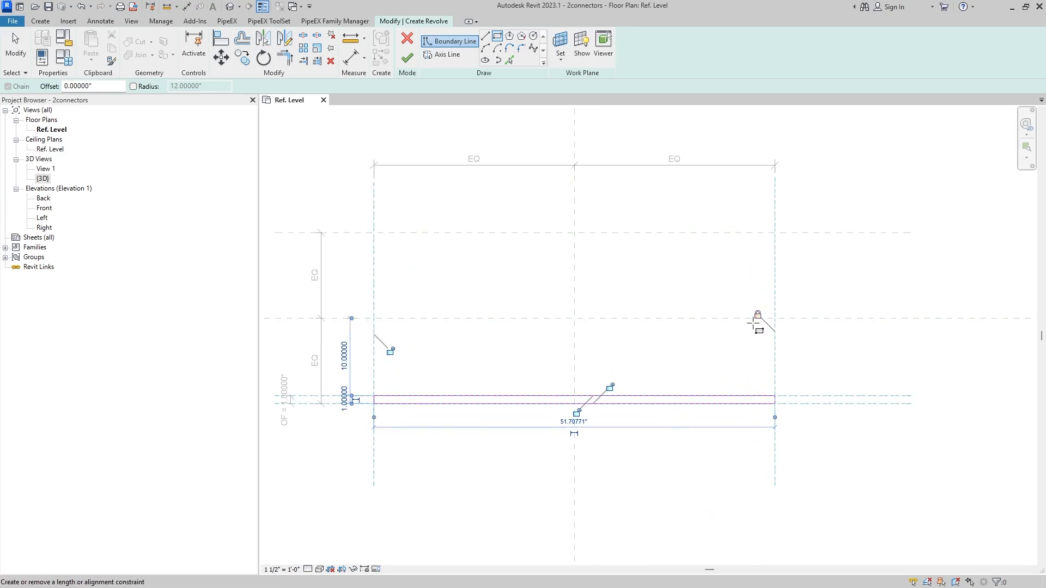
click(610, 387)
click(576, 413)
Pick the horizontal centre reference plane as the revolve's axis line and finish the revolved body
click(444, 55)
click(499, 38)
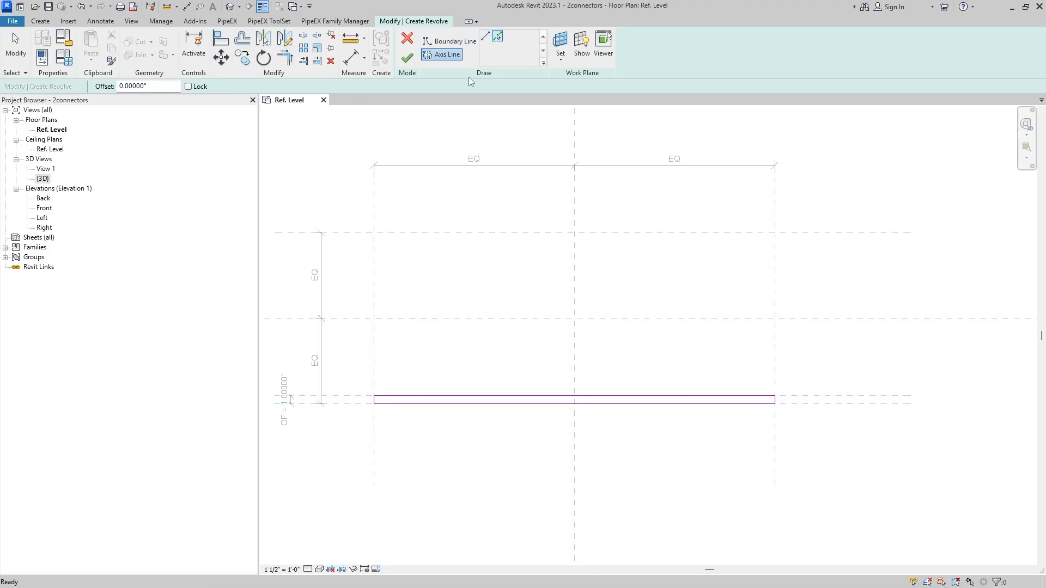
click(631, 321)
click(407, 57)
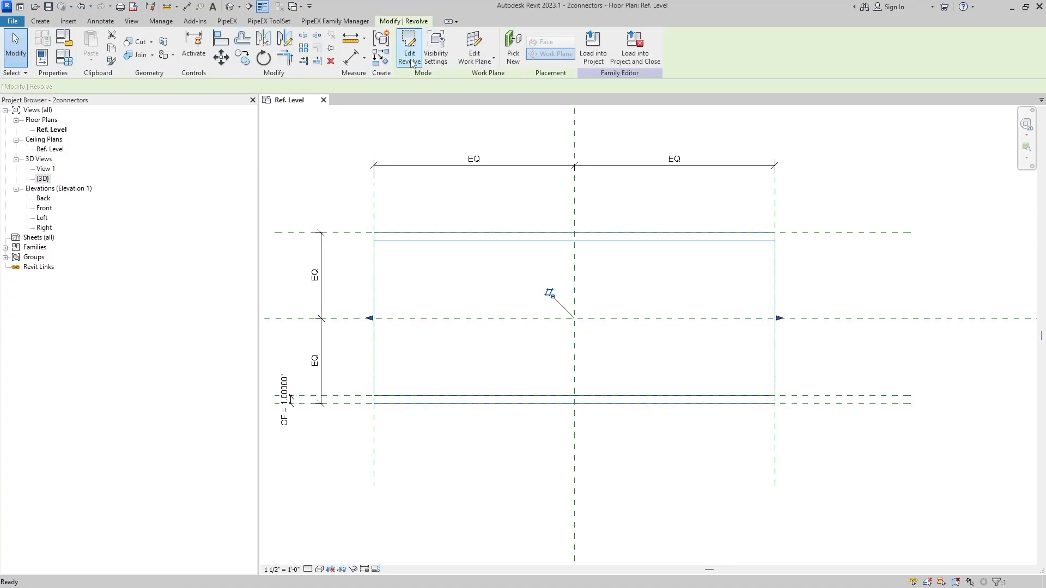
scroll(679, 453, down, 1)
click(841, 225)
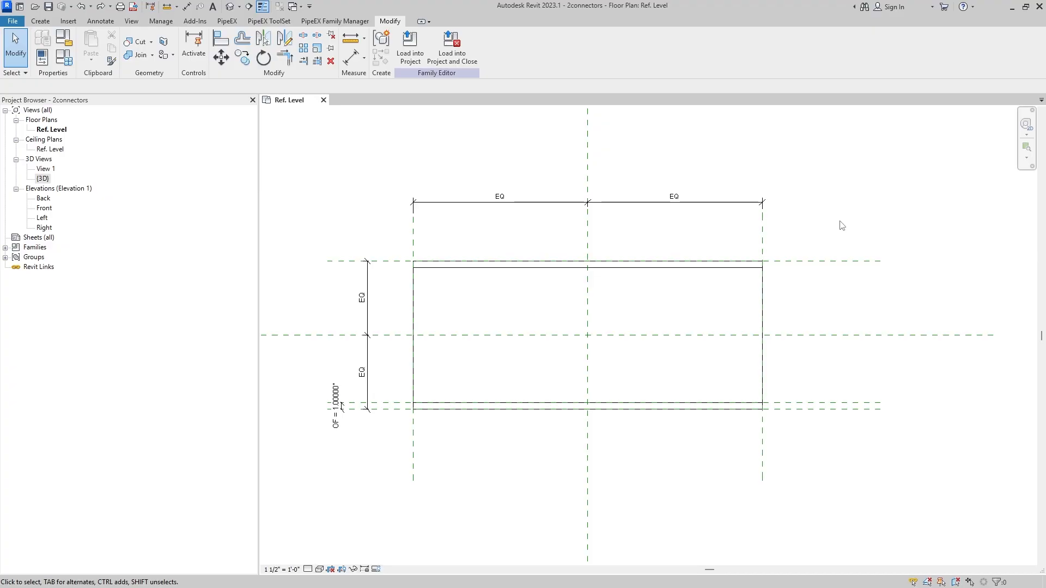
Draw vertical reference planes about 8.5" right and 10.1" left of the body, and a horizontal one about 1.5" below it
click(41, 21)
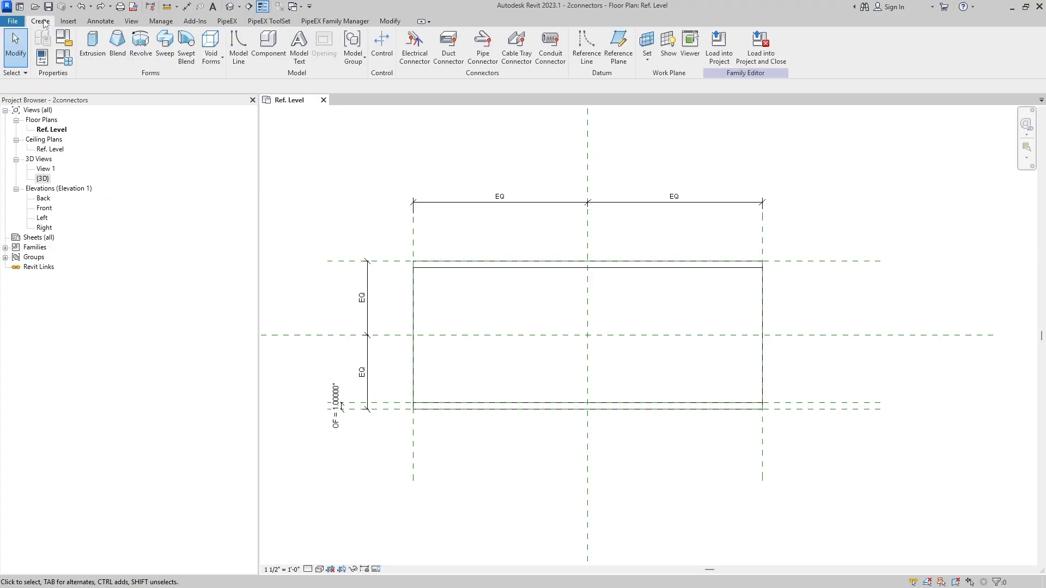
click(619, 46)
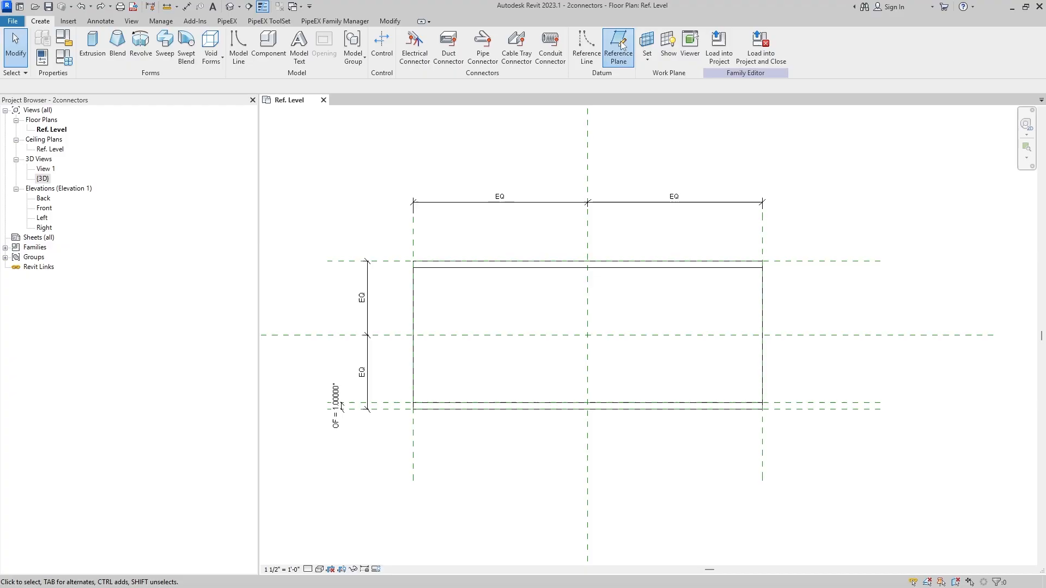
click(819, 202)
click(819, 467)
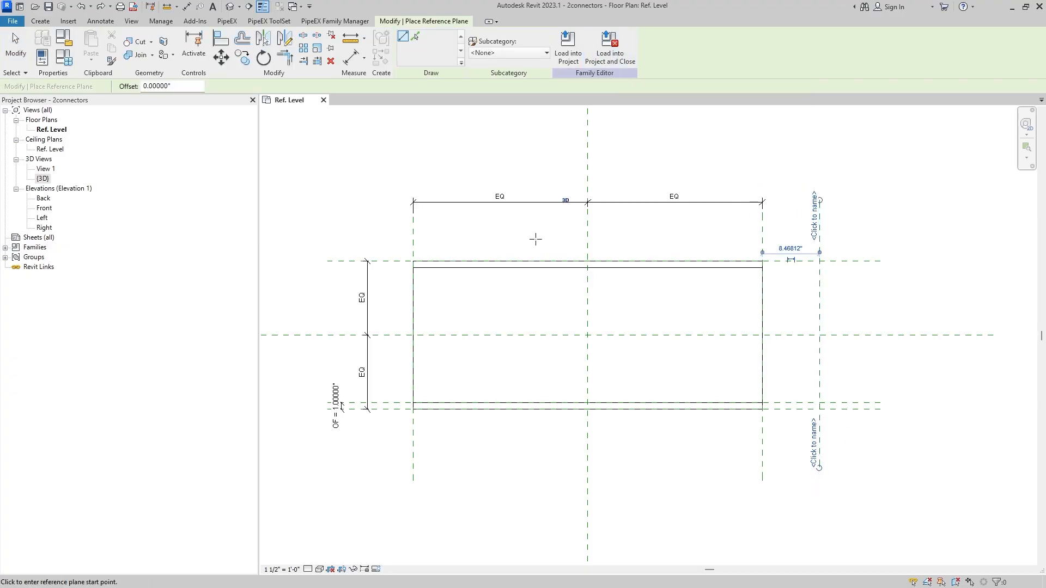
click(345, 201)
click(345, 455)
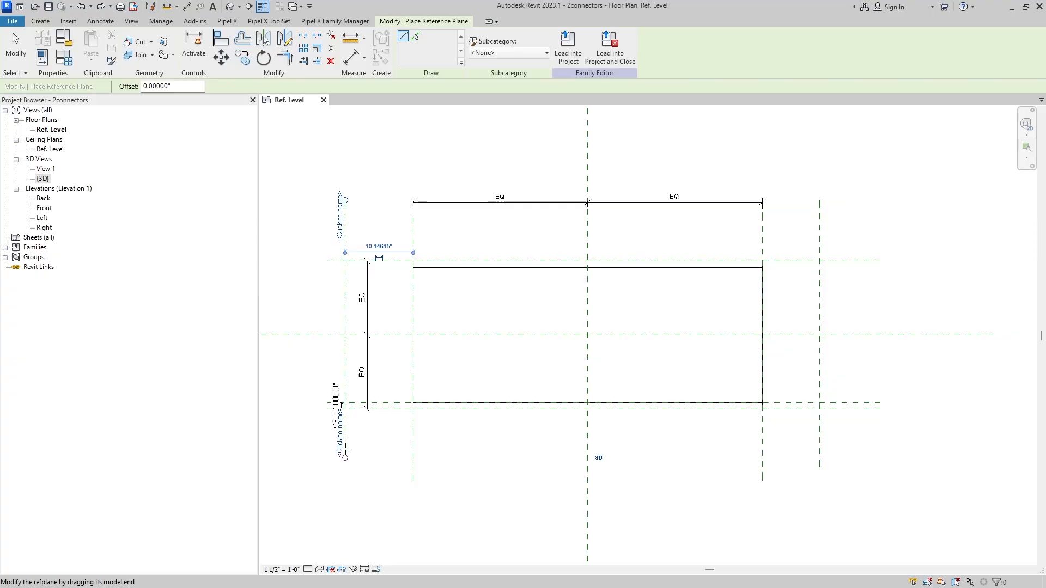
click(850, 420)
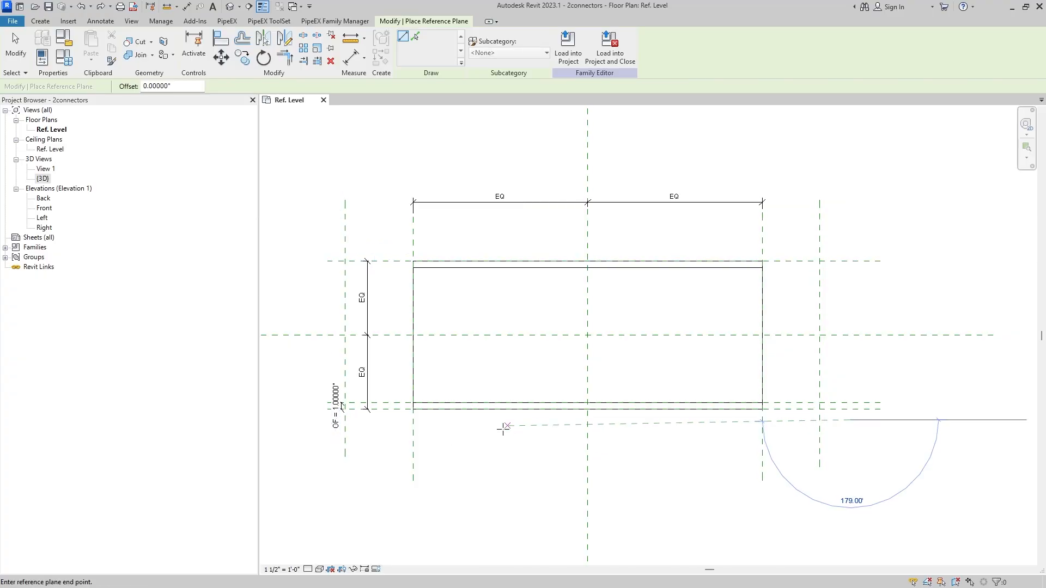
click(329, 420)
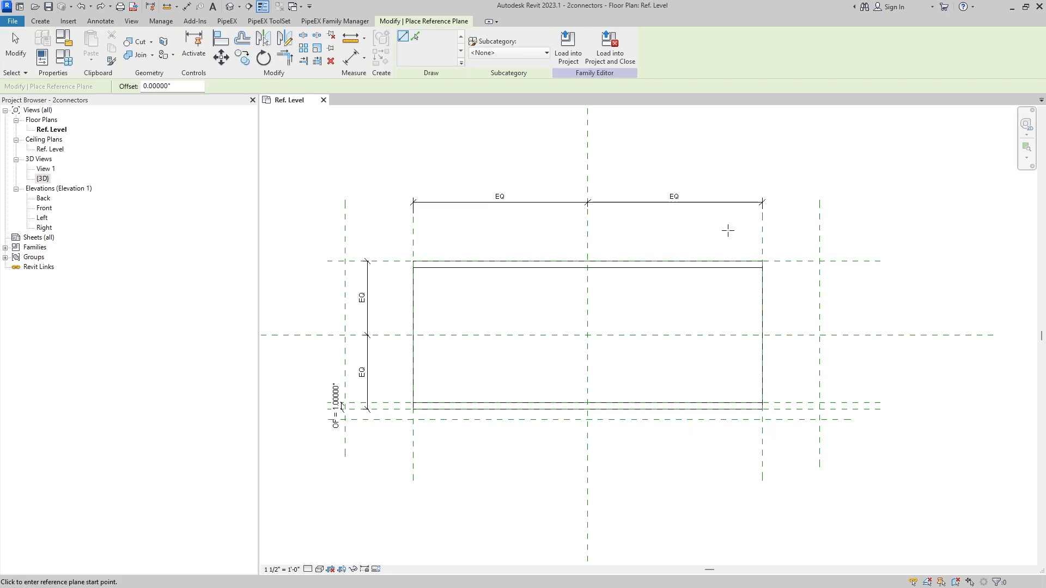
Place an aligned dimension between the body's lower edge plane and the new horizontal reference plane below it
click(100, 21)
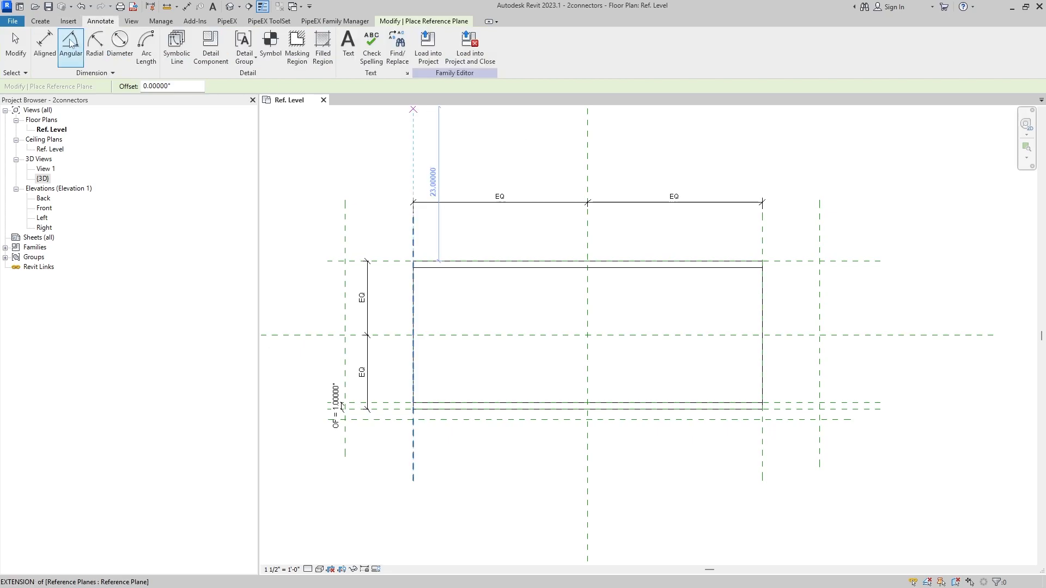
click(45, 49)
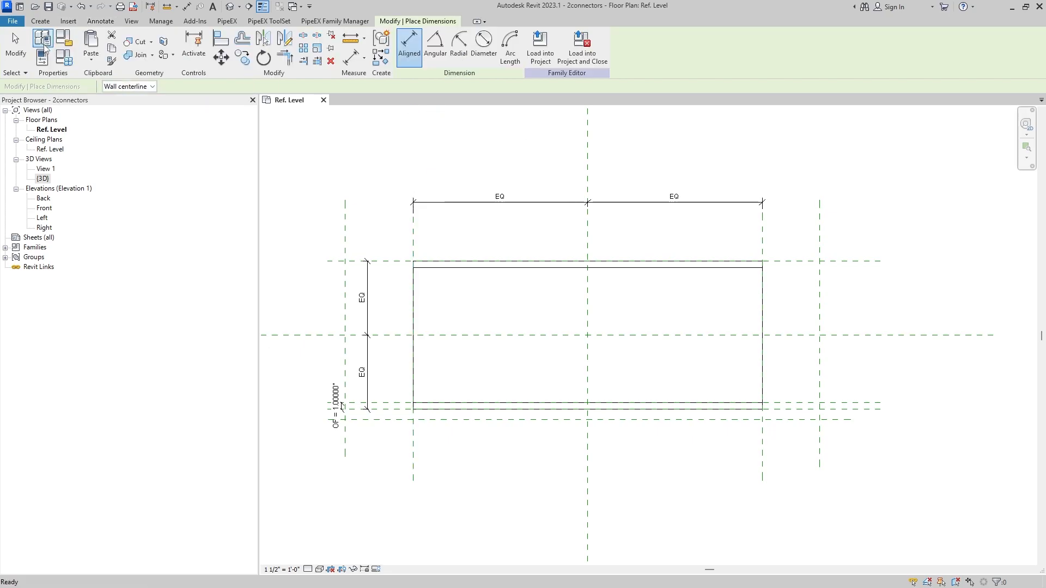
click(798, 411)
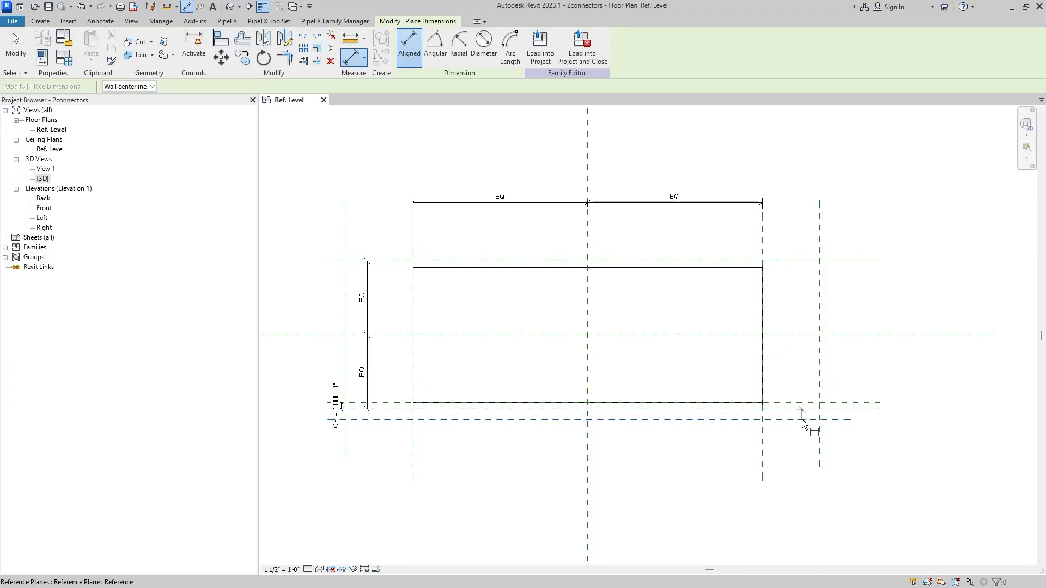
click(802, 420)
click(874, 430)
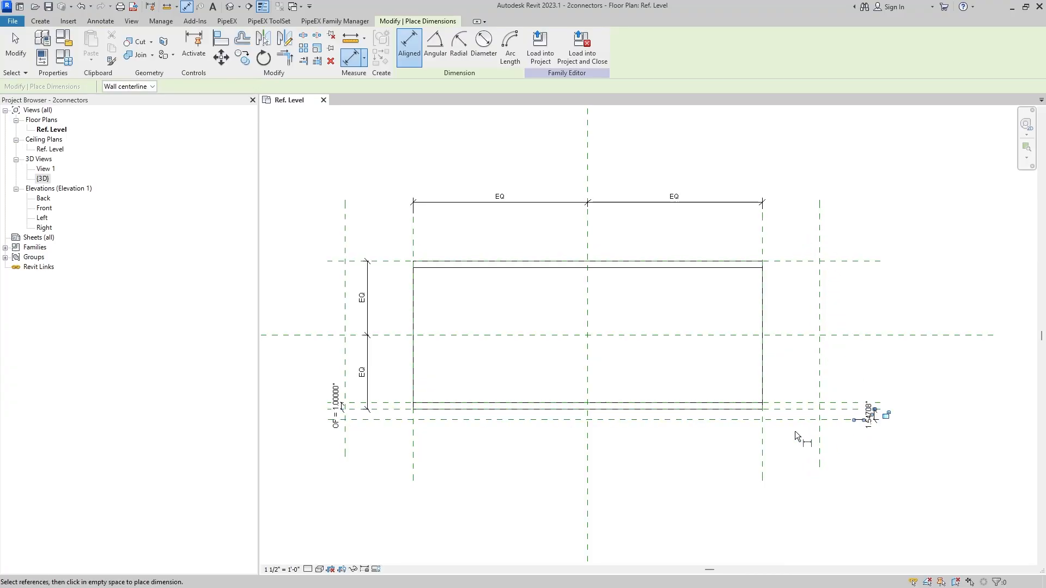
Dimension the gaps between the body's end planes and the new outer vertical reference planes on both sides
click(764, 444)
click(821, 456)
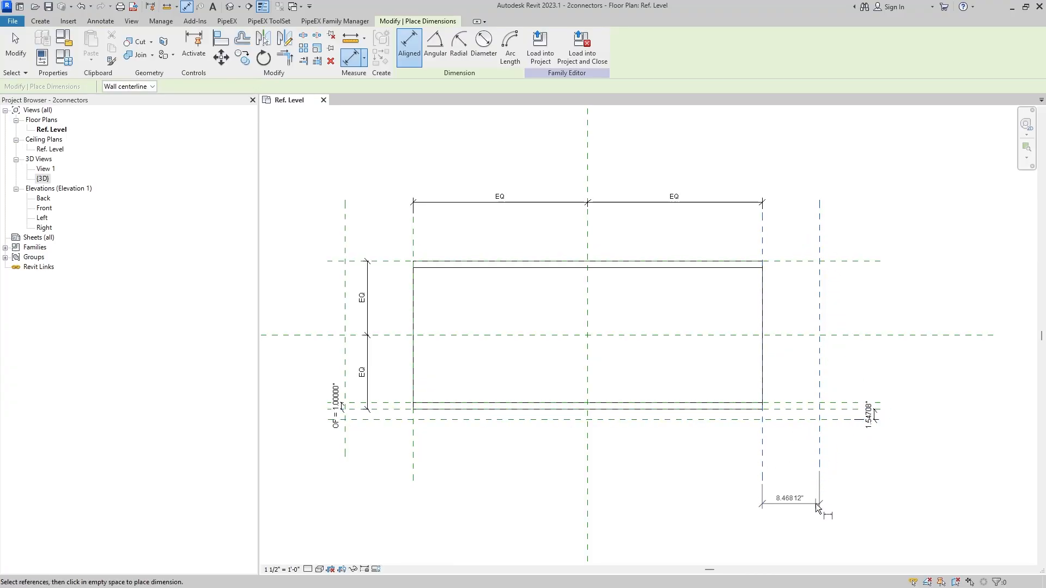
click(811, 498)
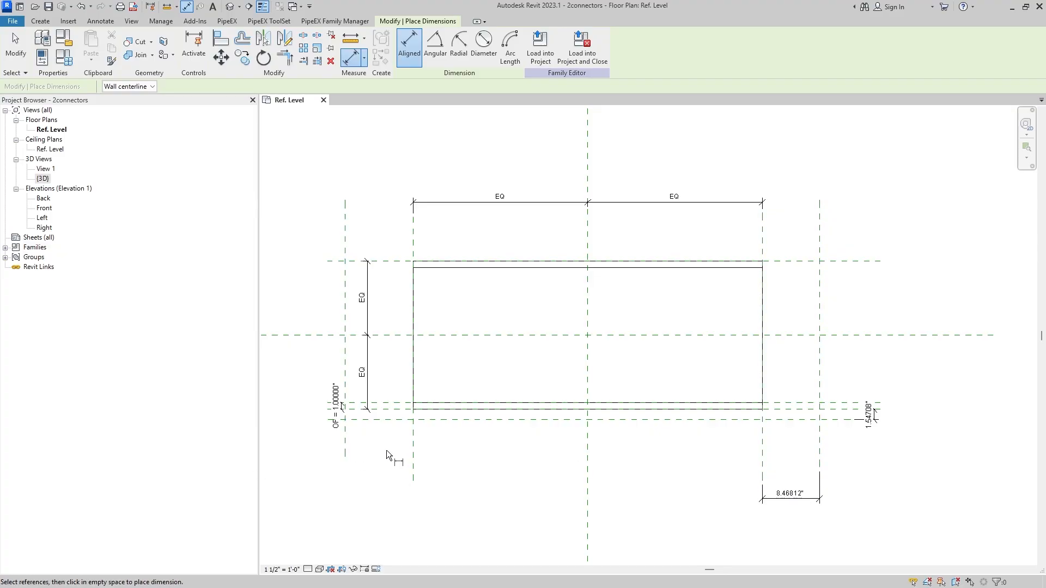
click(345, 458)
click(414, 464)
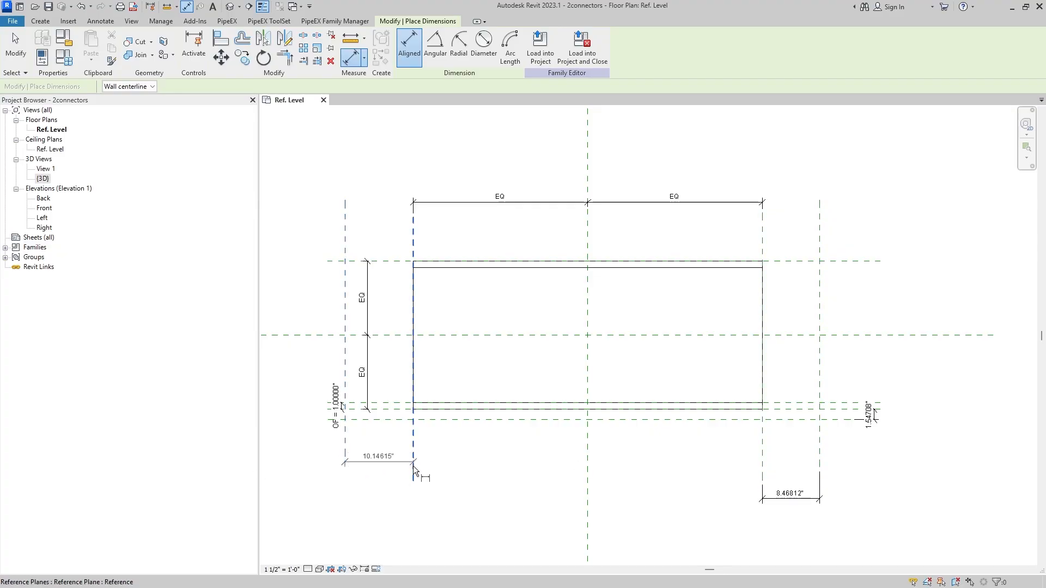
click(397, 501)
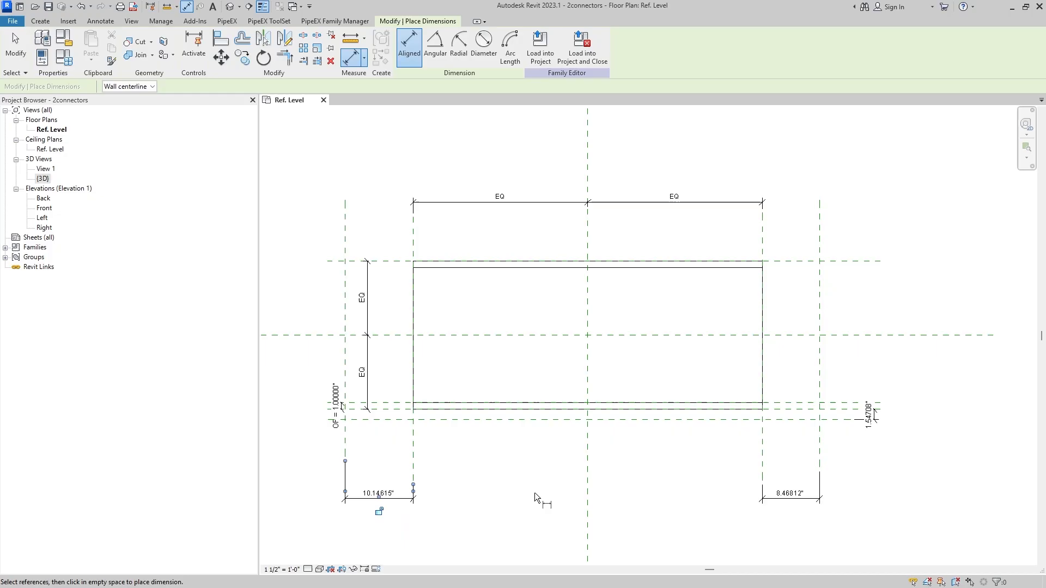
key(Escape)
key(Escape)
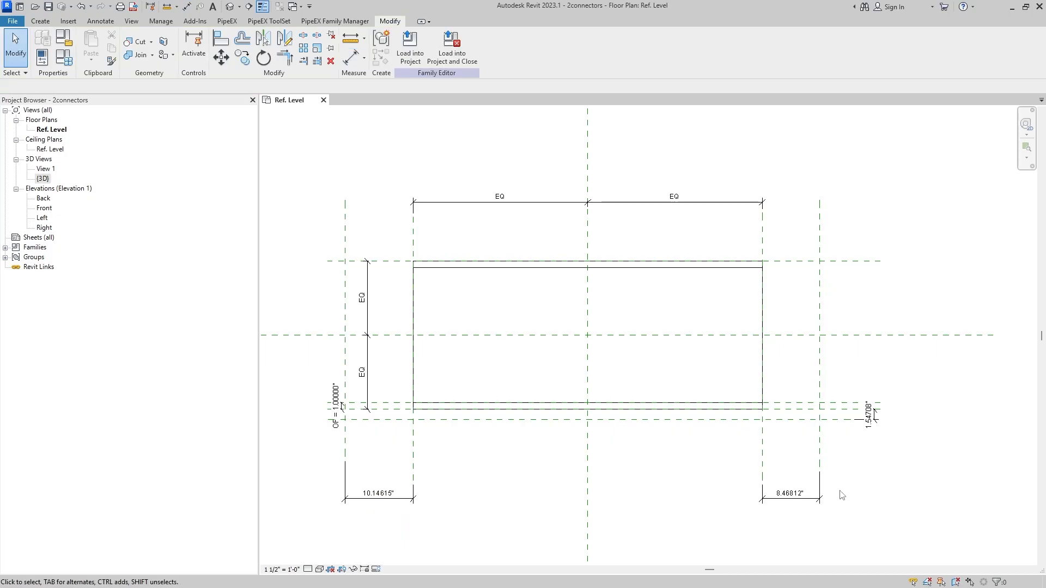
Label the dimension to the lowest horizontal reference plane with the OF parameter
click(874, 431)
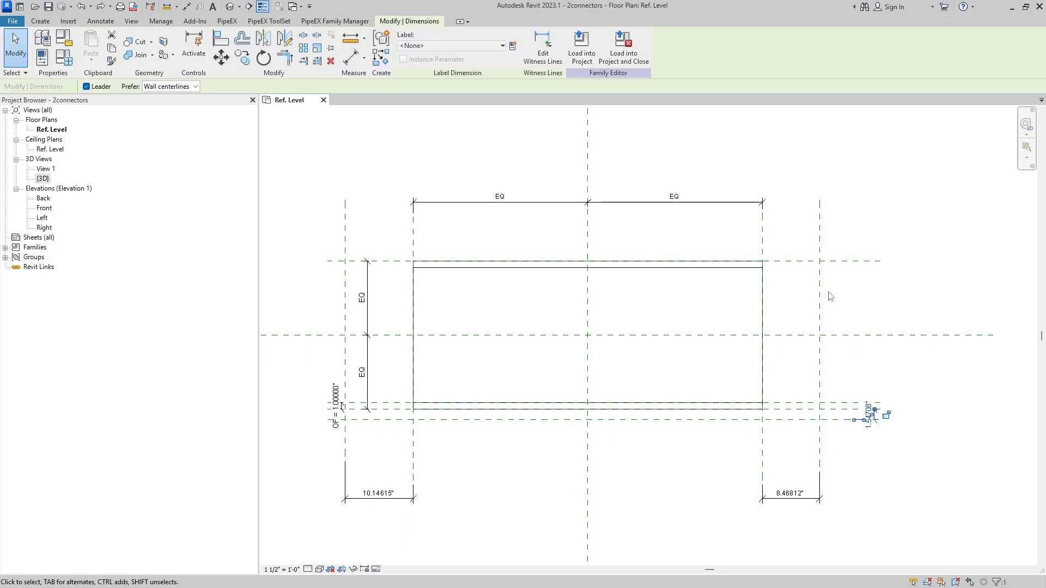
click(451, 46)
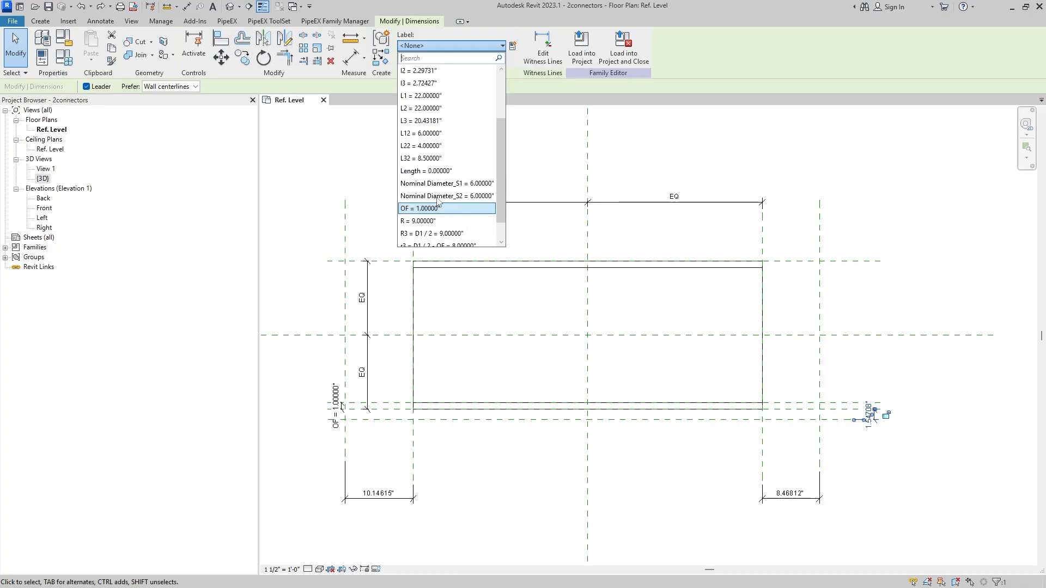
click(434, 208)
click(901, 488)
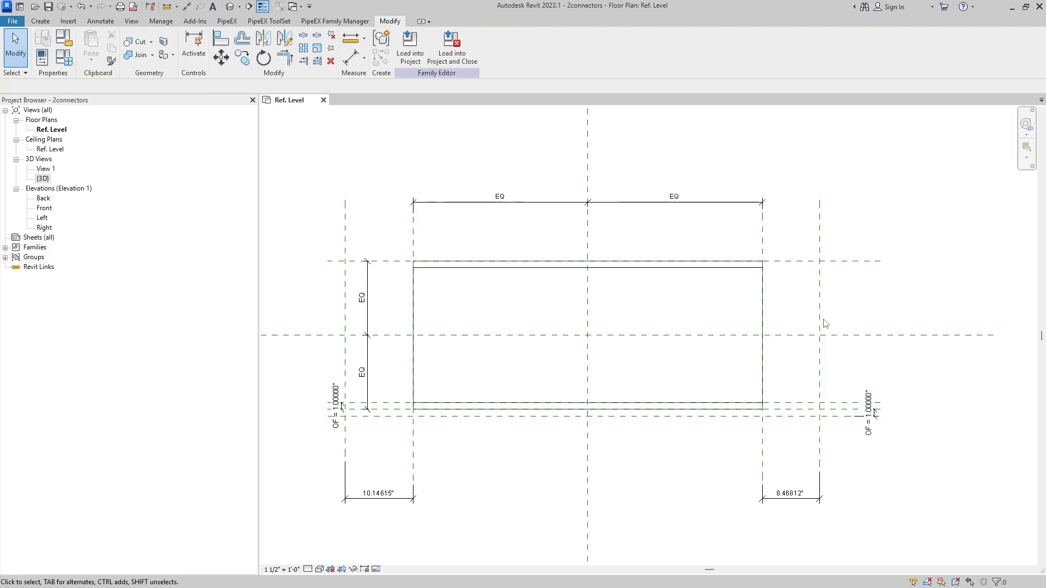
Label the right end-gap dimension with the L12 parameter and the left one with L22
click(790, 496)
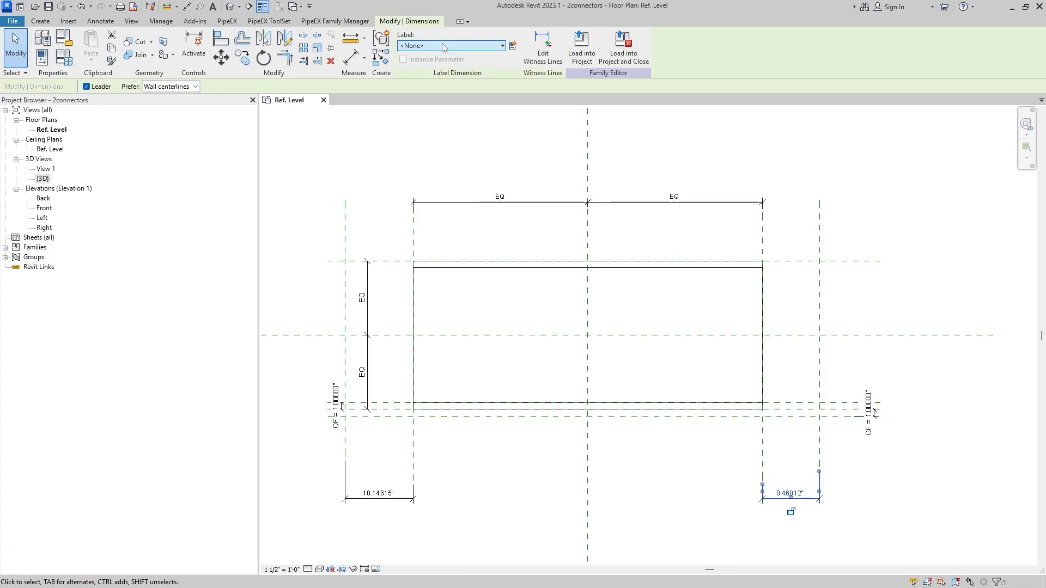
click(451, 46)
click(420, 208)
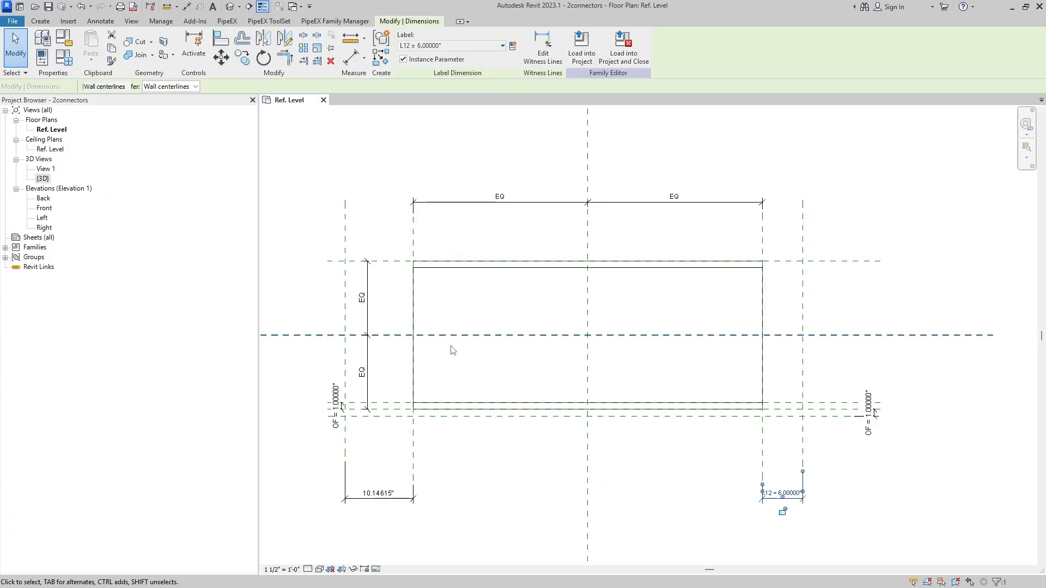
click(353, 497)
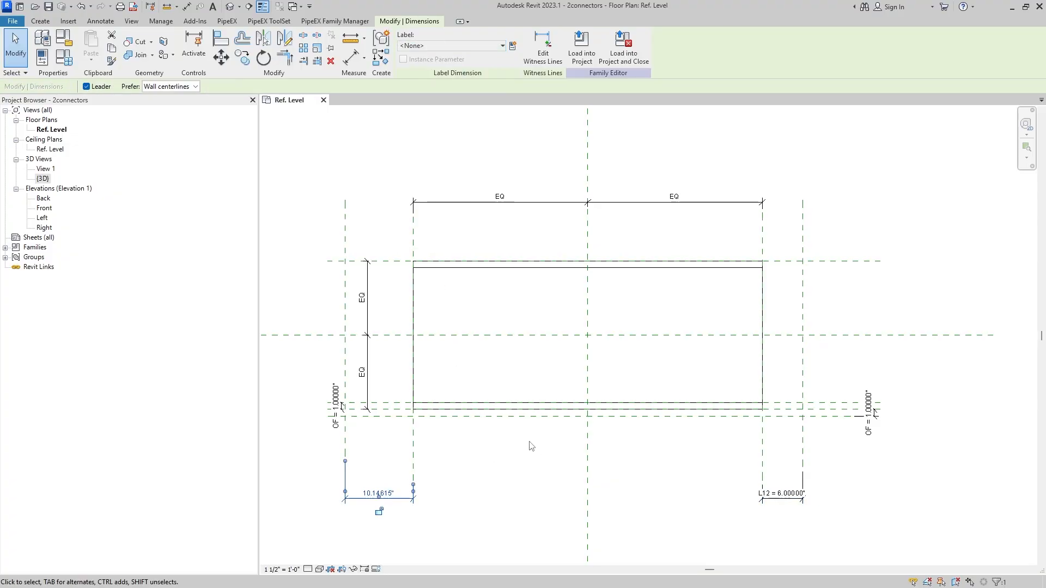
click(500, 46)
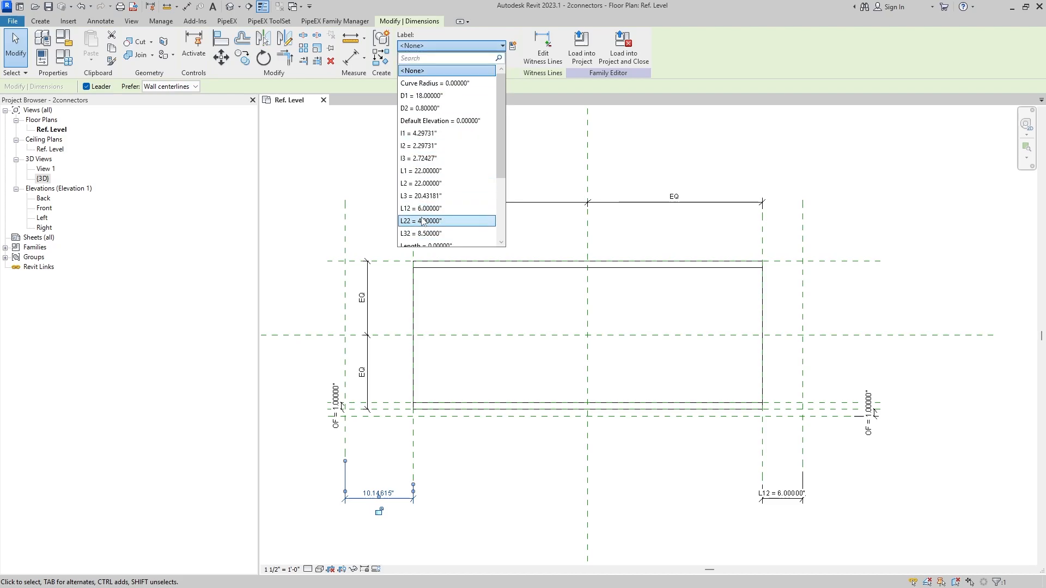
click(423, 221)
click(289, 229)
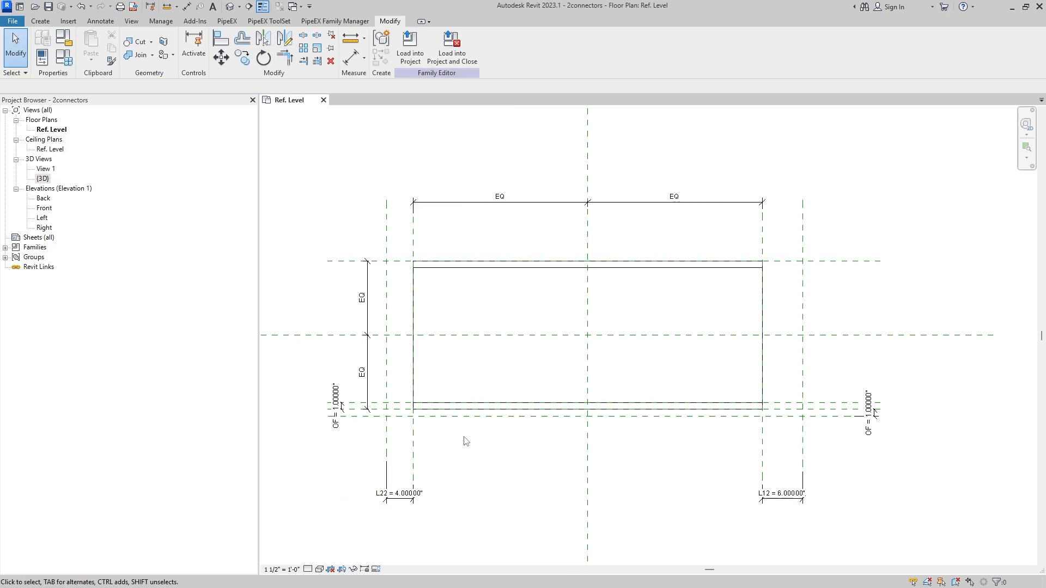
Set the L22 parameter to 6" in the family types and apply the change
click(64, 57)
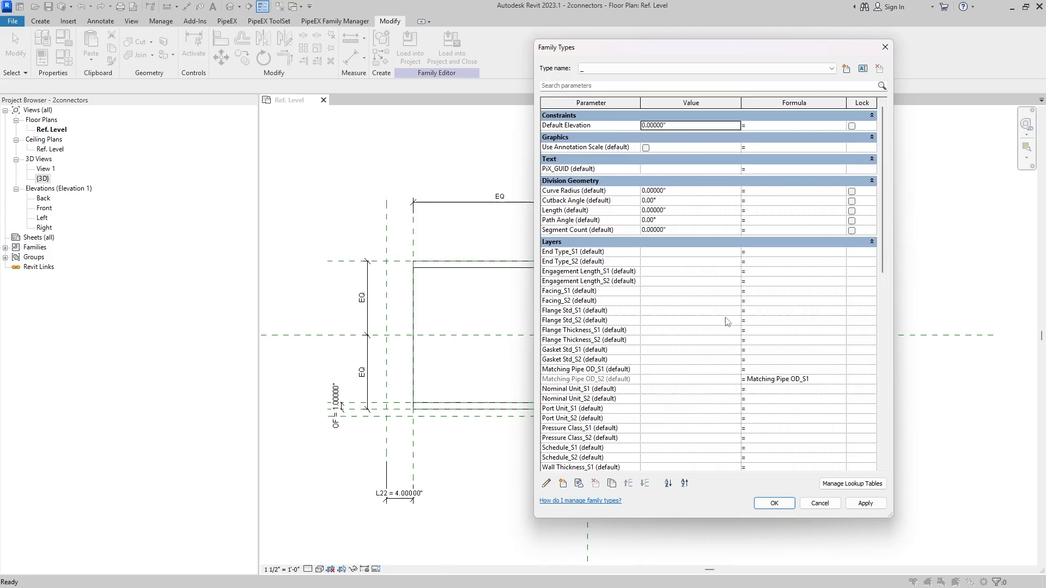
scroll(652, 312, down, 7)
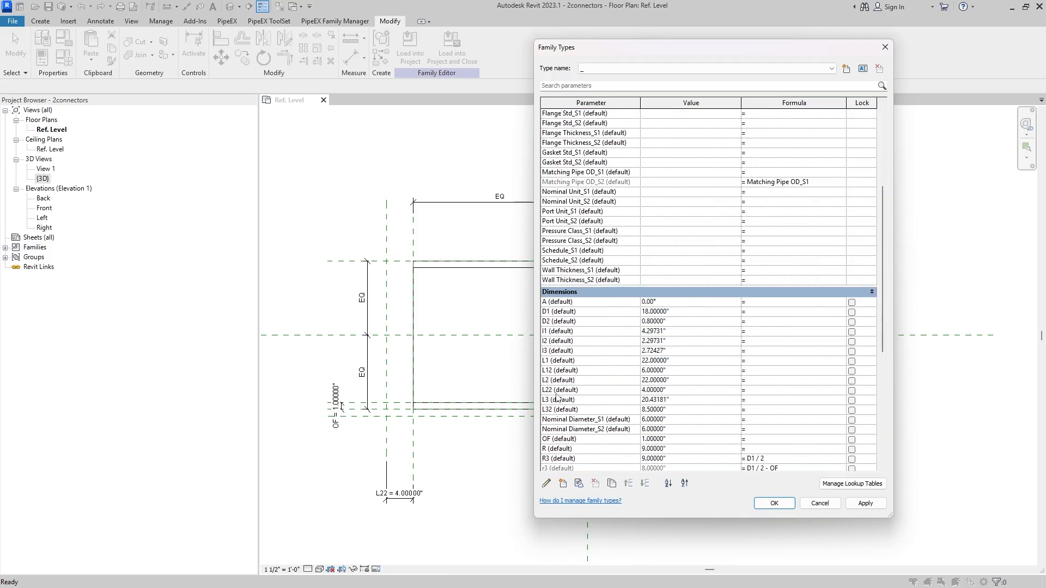
drag(647, 391, 618, 393)
text(6)
click(774, 504)
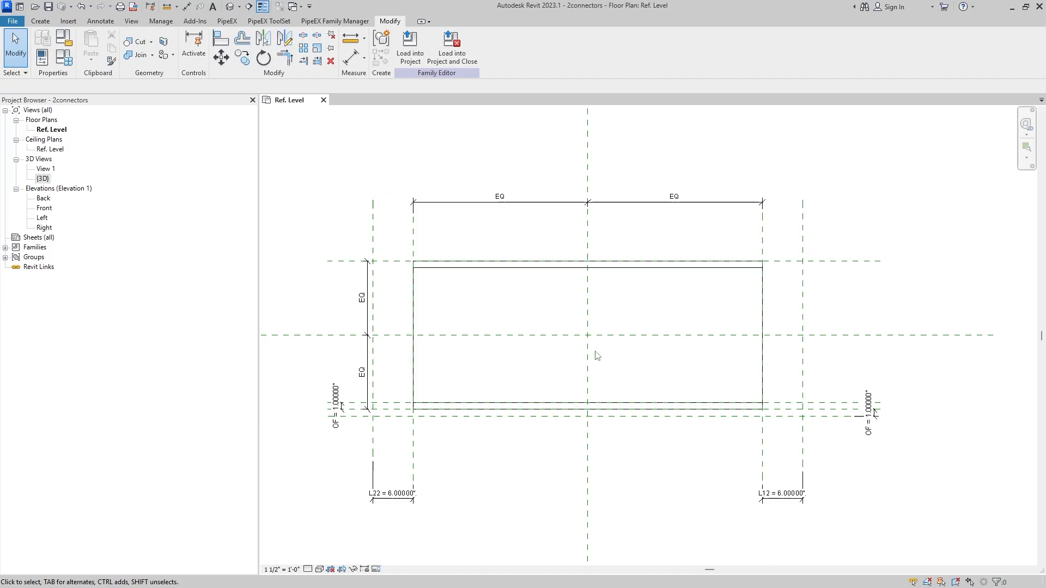
Start a revolve and sketch a 6" by 1" boundary rectangle below the body's right end, between the L12 planes and the two lowest horizontal planes
click(40, 21)
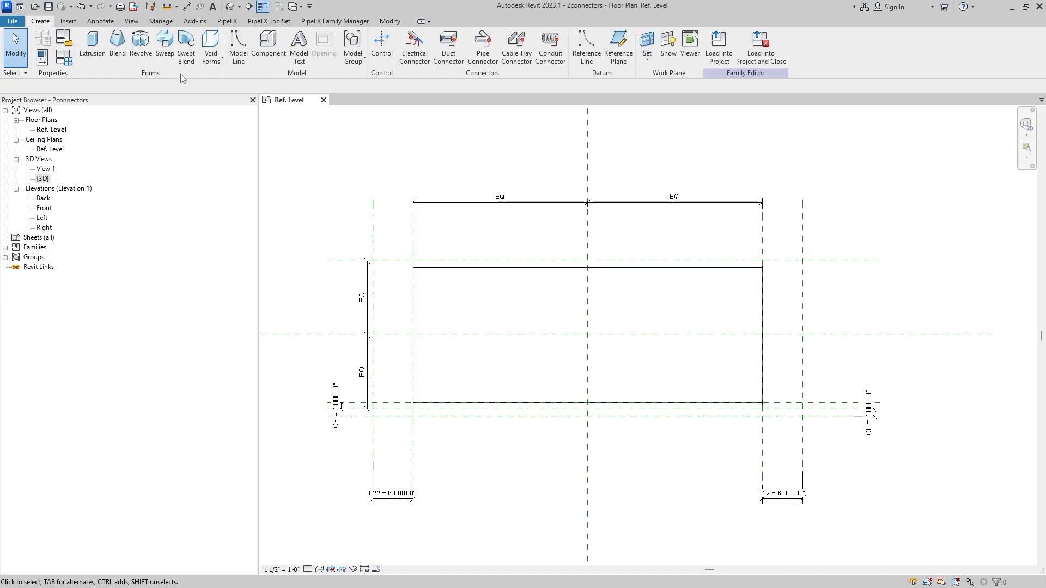
click(141, 50)
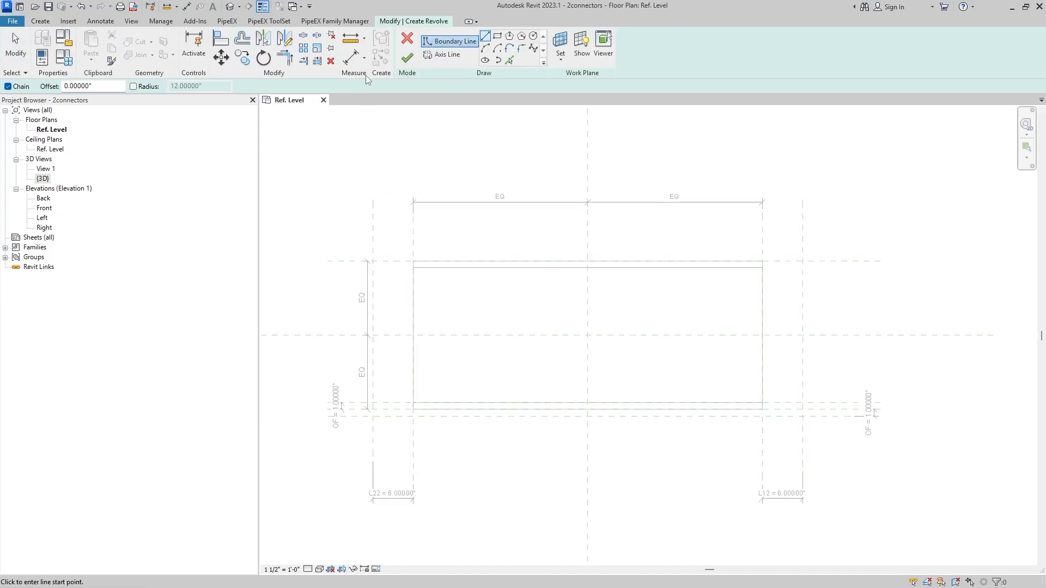
click(496, 36)
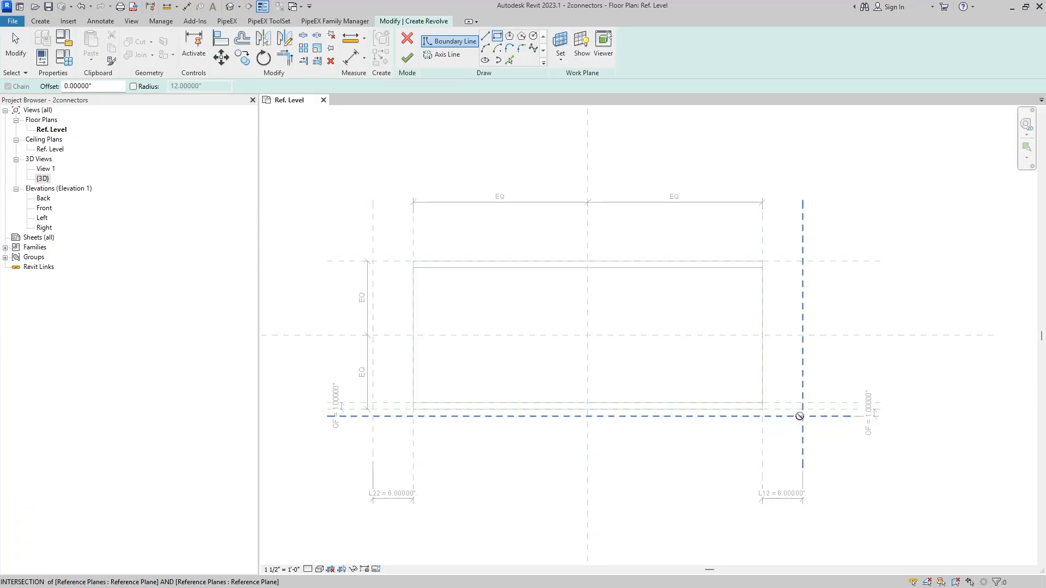
click(803, 417)
click(763, 410)
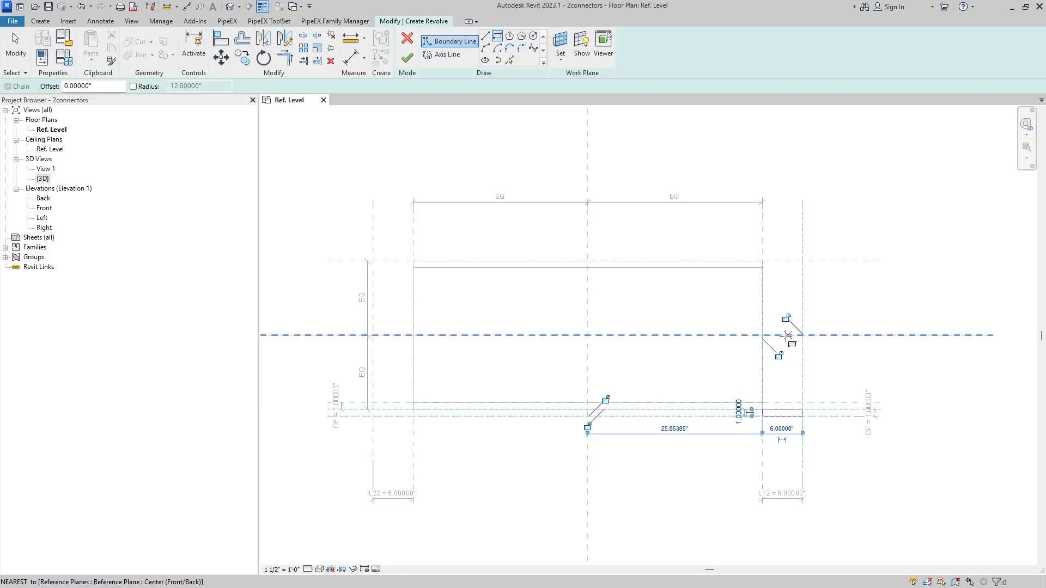
Lock the right-hand revolve rectangle's edges to their aligned reference planes
click(779, 355)
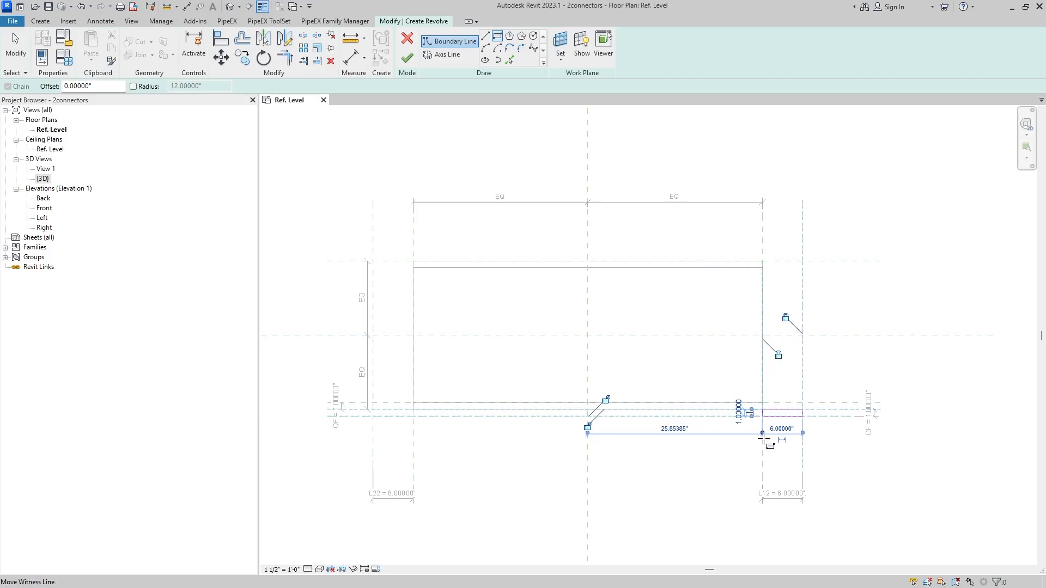
scroll(728, 425, up, 1)
click(542, 428)
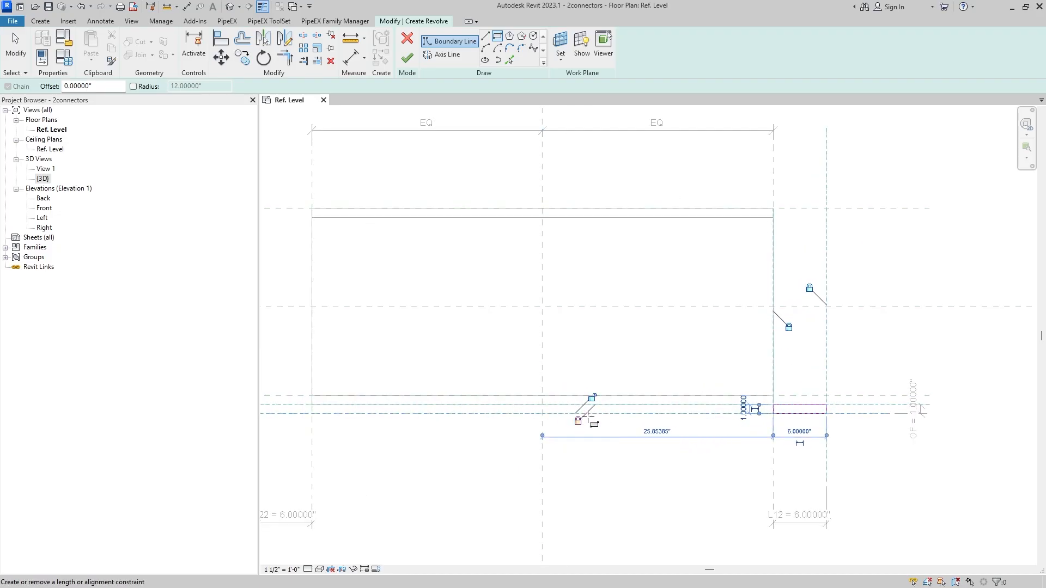
click(592, 398)
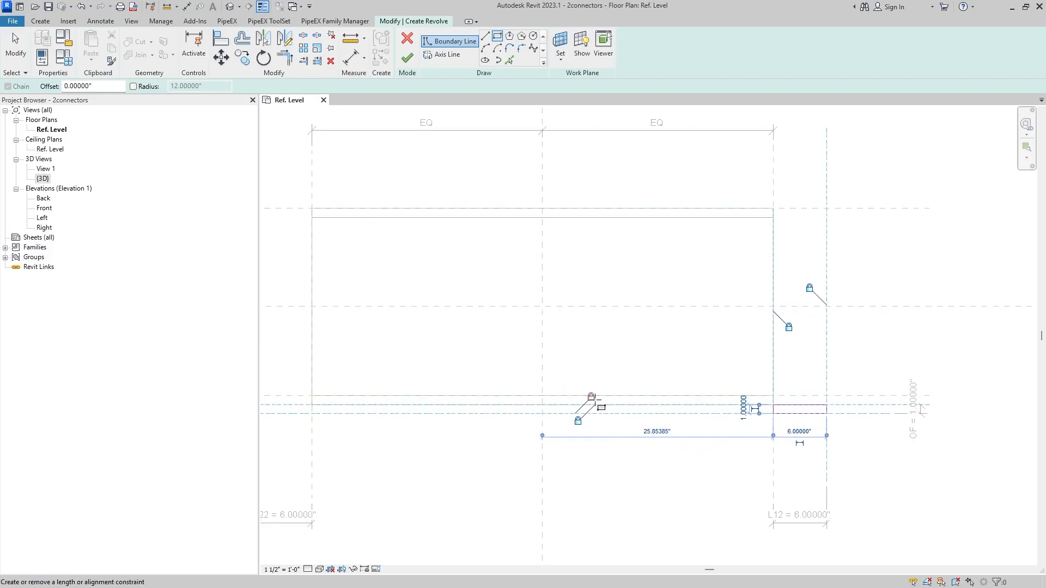
Pick the Center (Front/Back) reference plane as the axis for the right-hand profile and finish the revolve
click(443, 55)
click(498, 36)
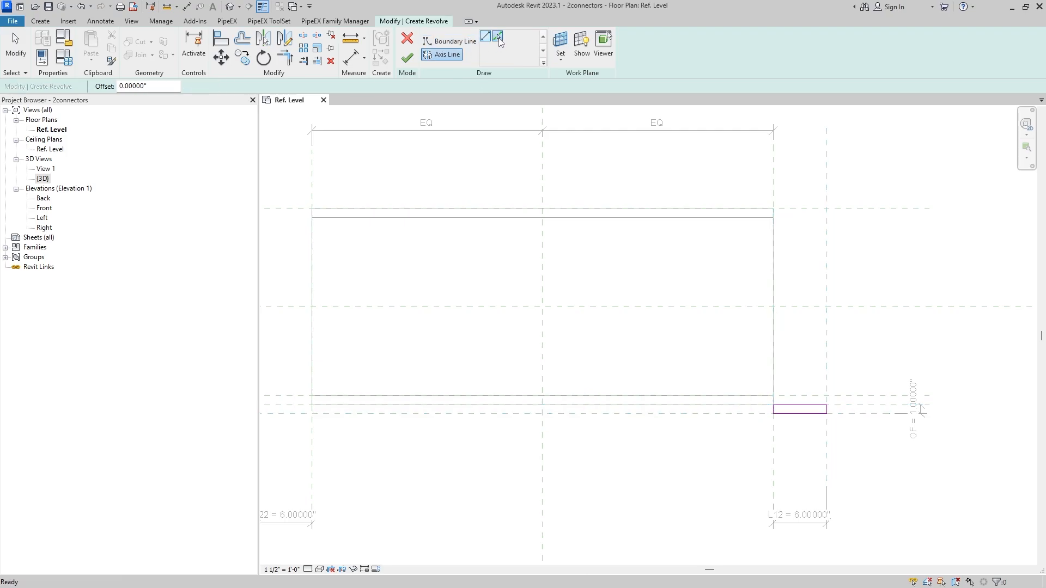
click(801, 306)
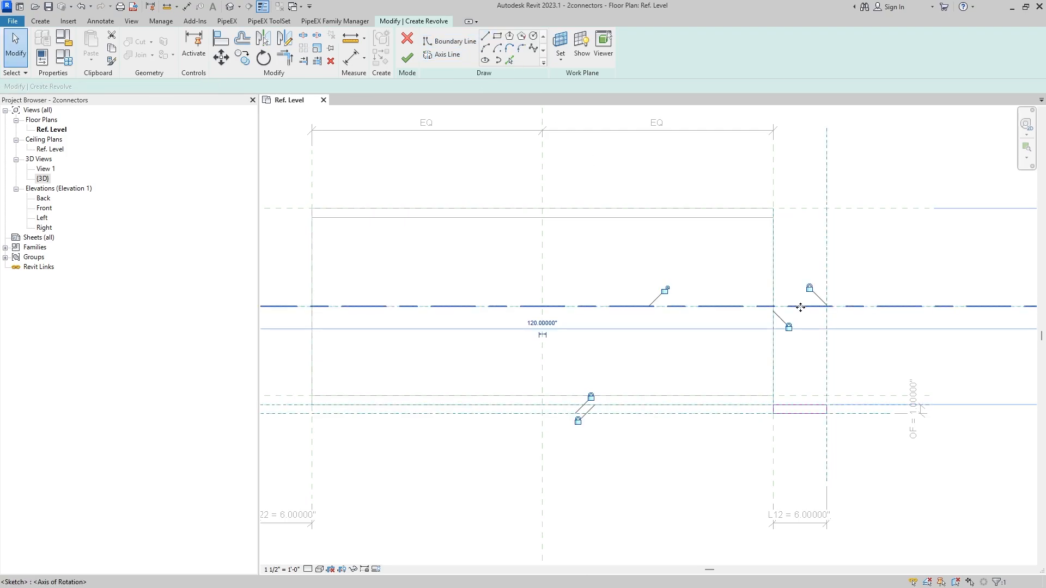
click(408, 57)
scroll(855, 461, down, 1)
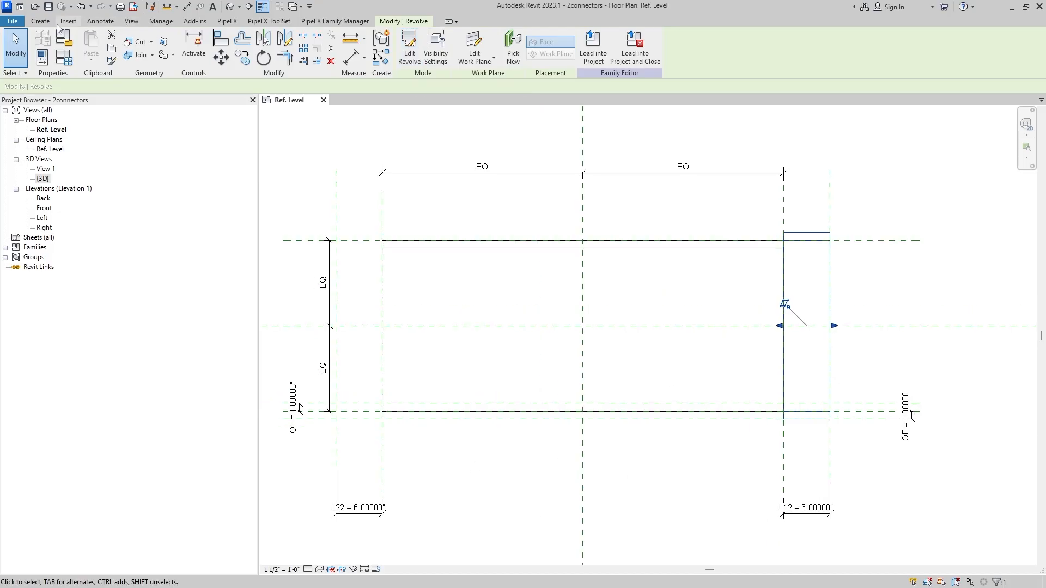
Start another revolve and sketch a 6" by 1" boundary rectangle between the L22 planes and the two lowest horizontal planes
click(40, 20)
click(150, 61)
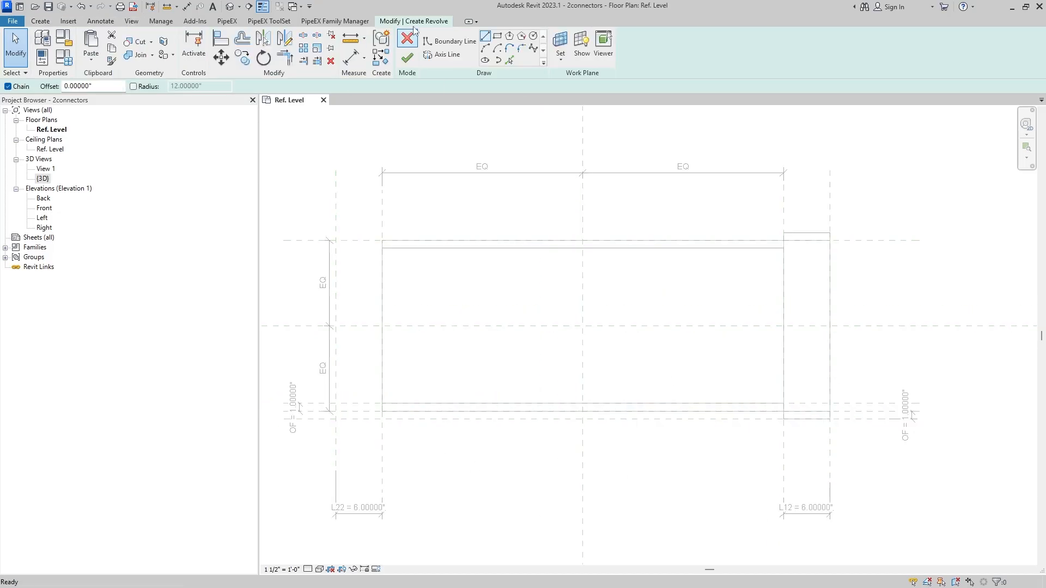
click(497, 36)
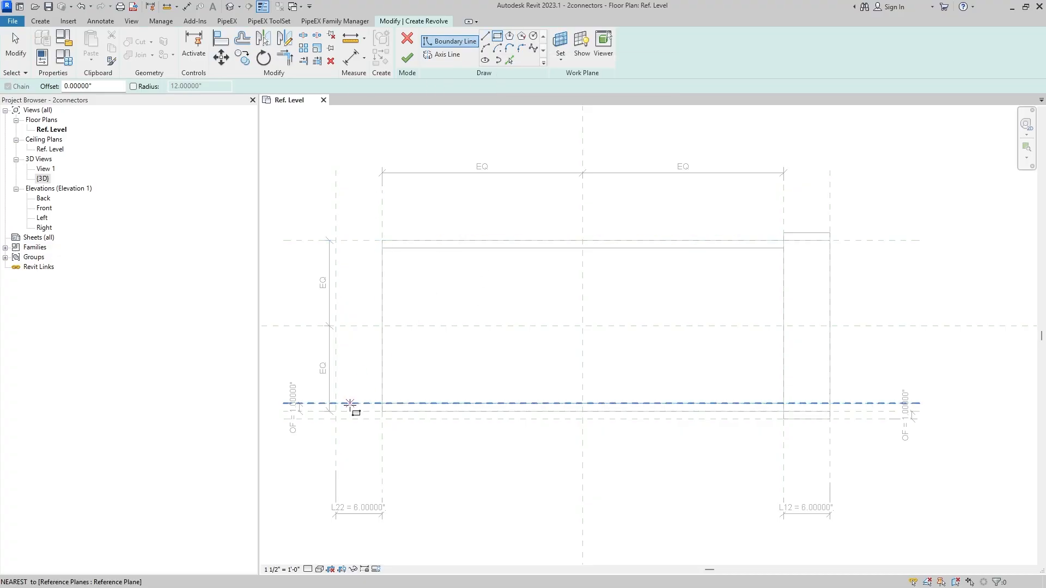
scroll(349, 411, up, 1)
click(387, 403)
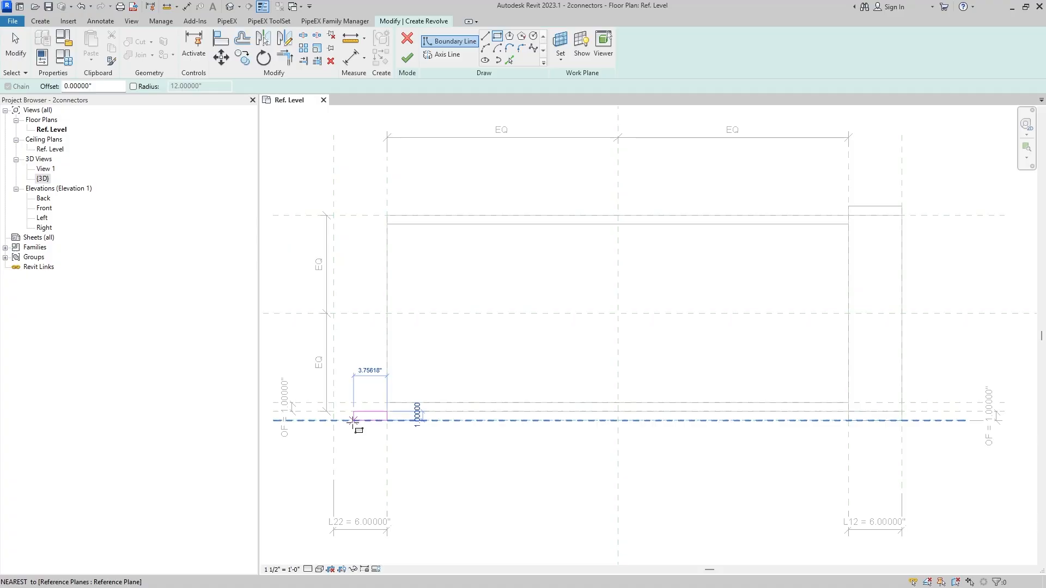
click(333, 420)
Lock all four edges of the left-hand revolve rectangle to their aligned reference planes
click(403, 334)
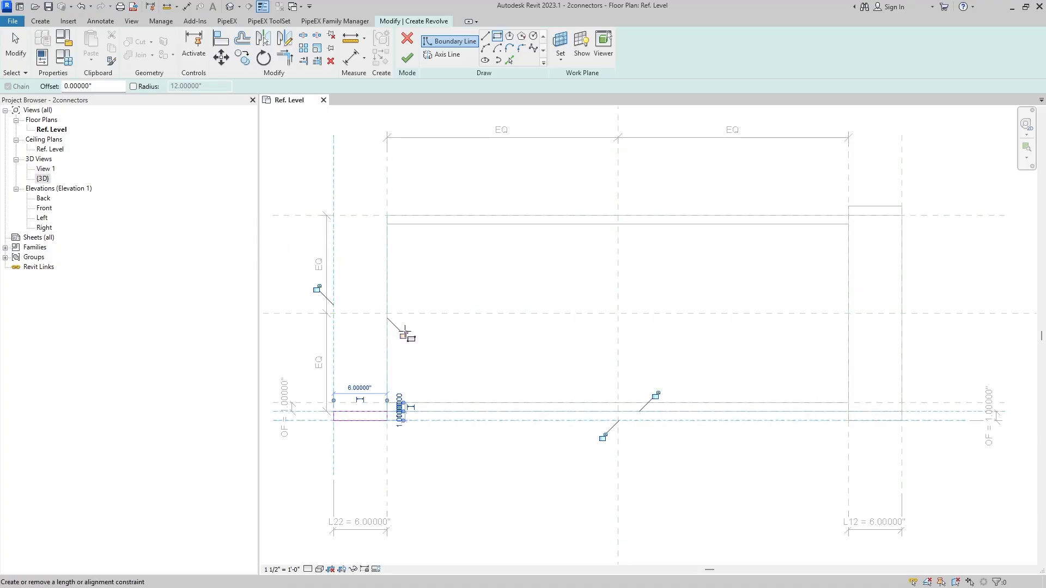
click(317, 288)
click(603, 437)
click(656, 395)
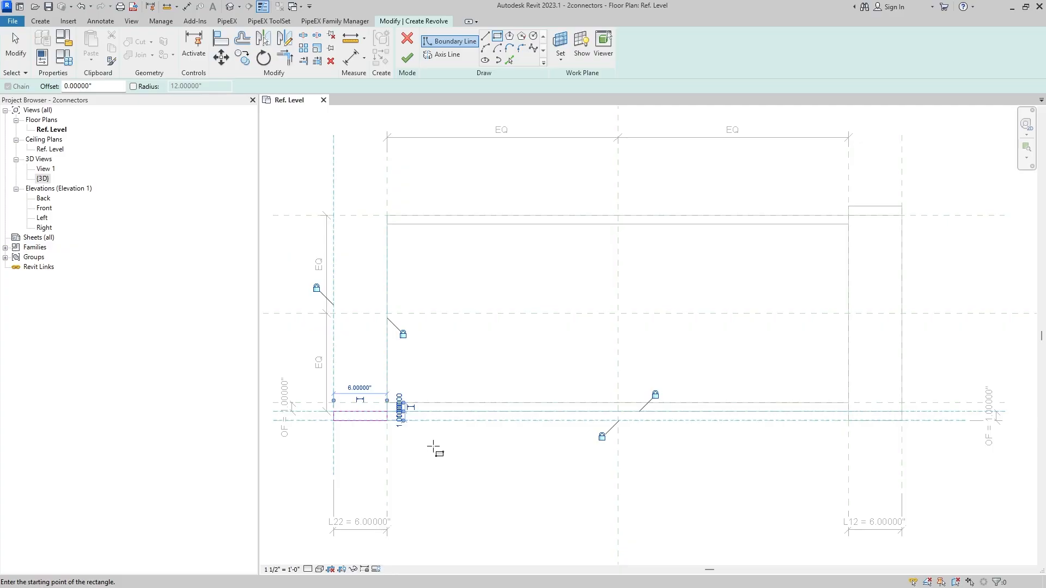
Pick the Center (Front/Back) reference plane as the axis for the left-hand profile and finish the revolve
click(448, 55)
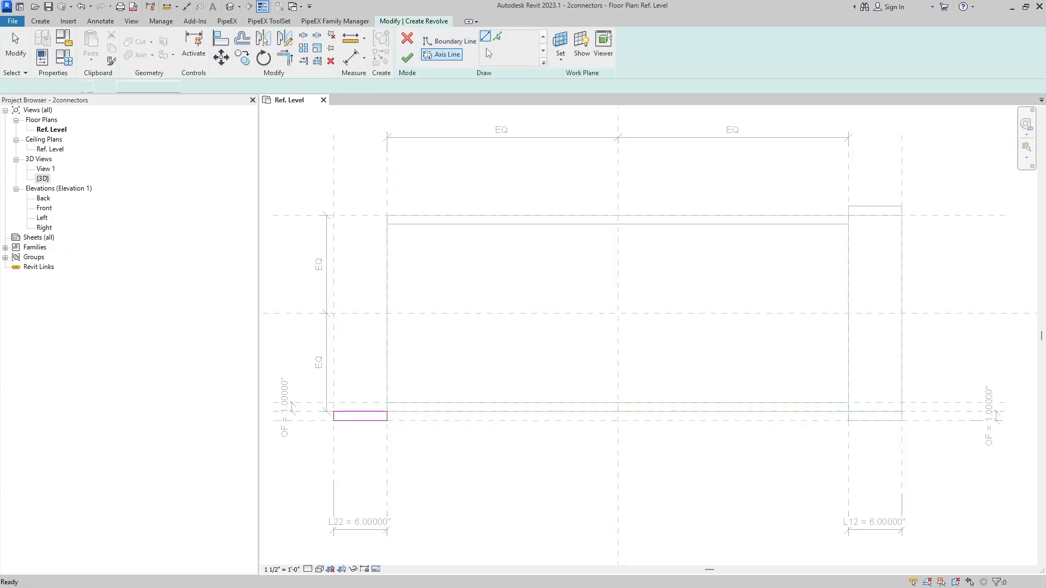
click(468, 313)
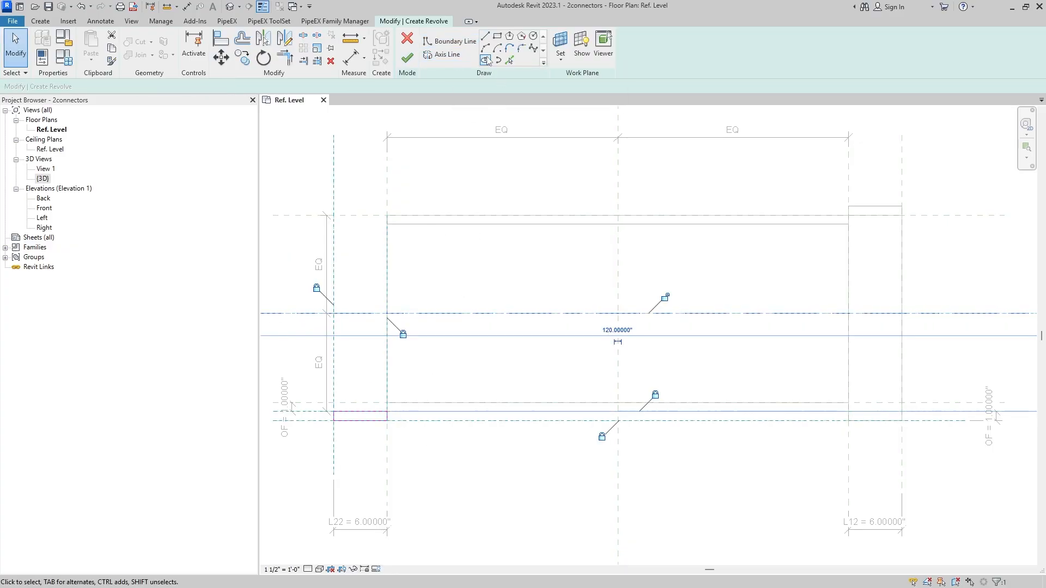
click(407, 57)
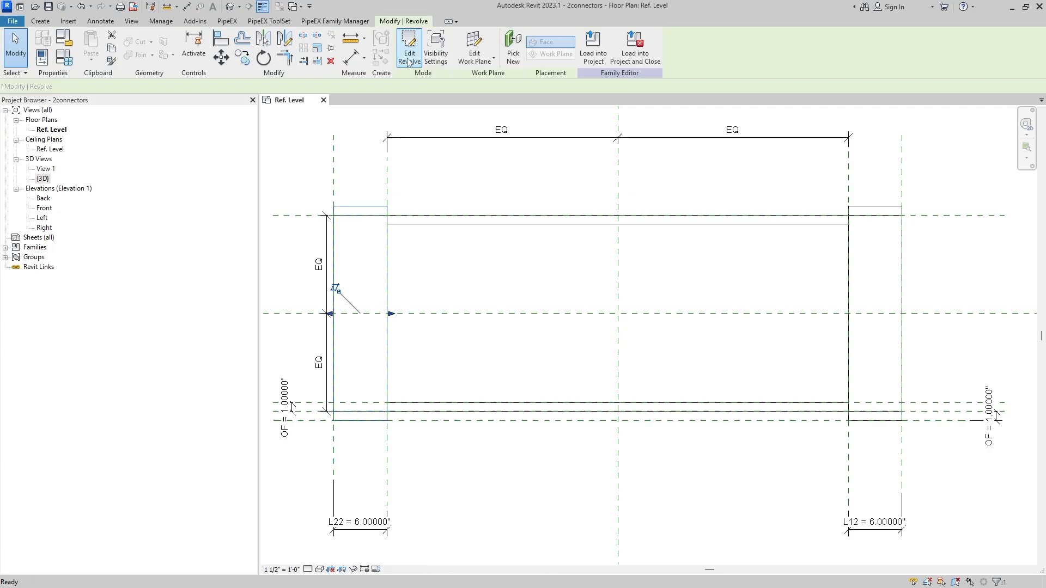
click(472, 467)
scroll(496, 288, down, 1)
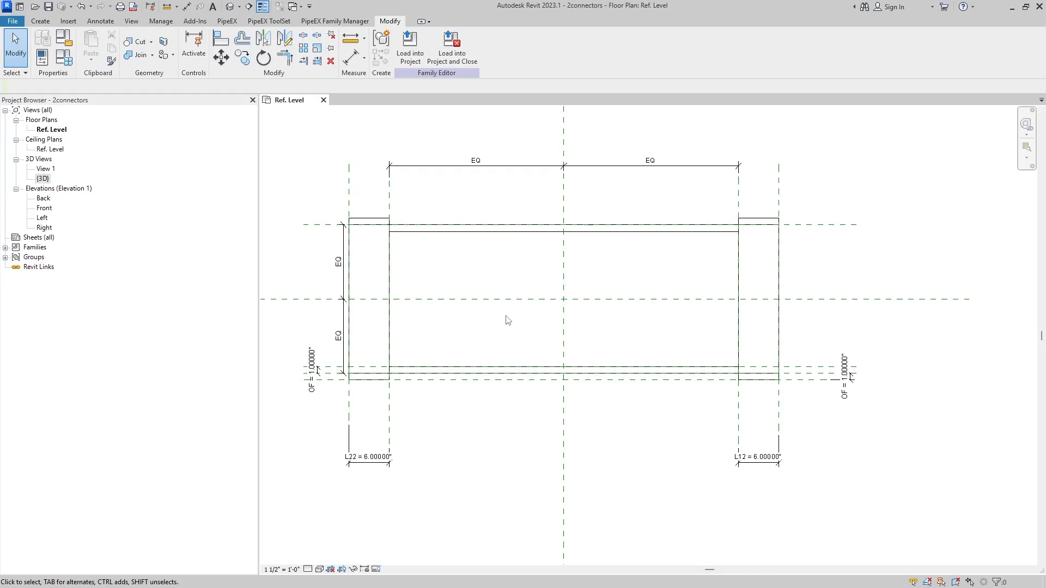
Draw a slanted reference line about 22.27" long from below the body, left of centre, up to the intersection of the two centre planes
click(41, 23)
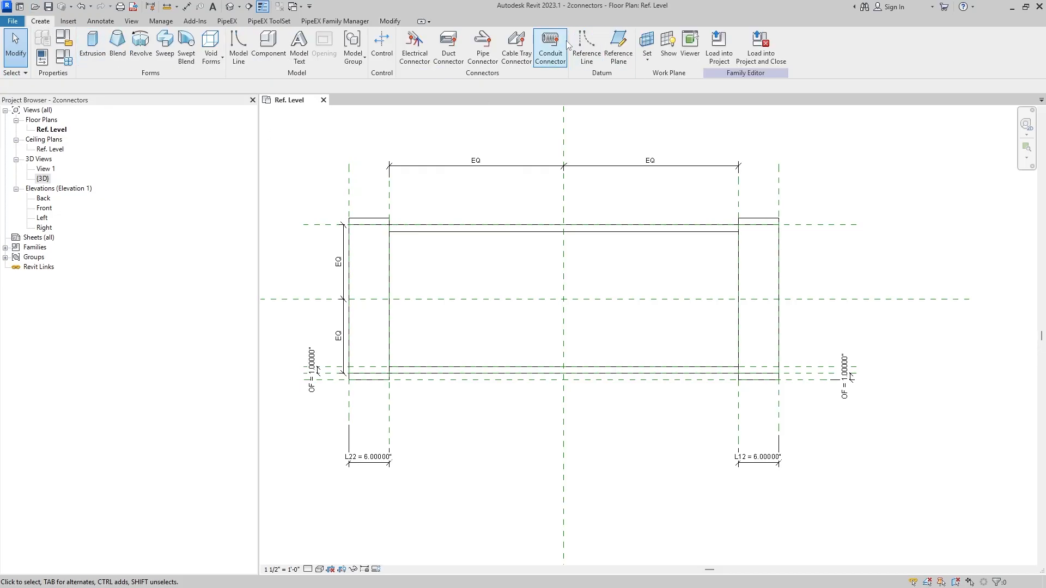
click(590, 46)
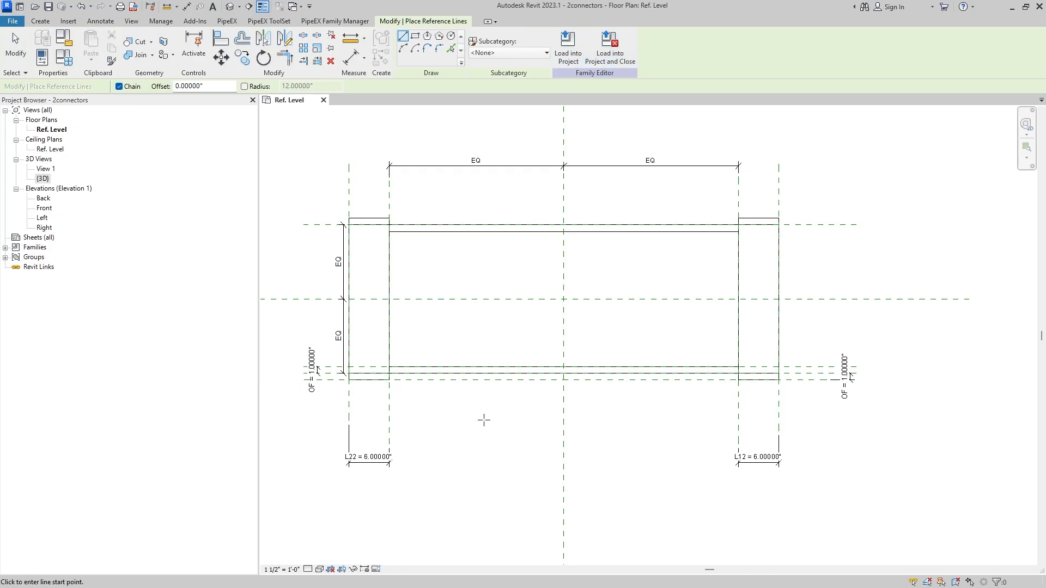
click(499, 434)
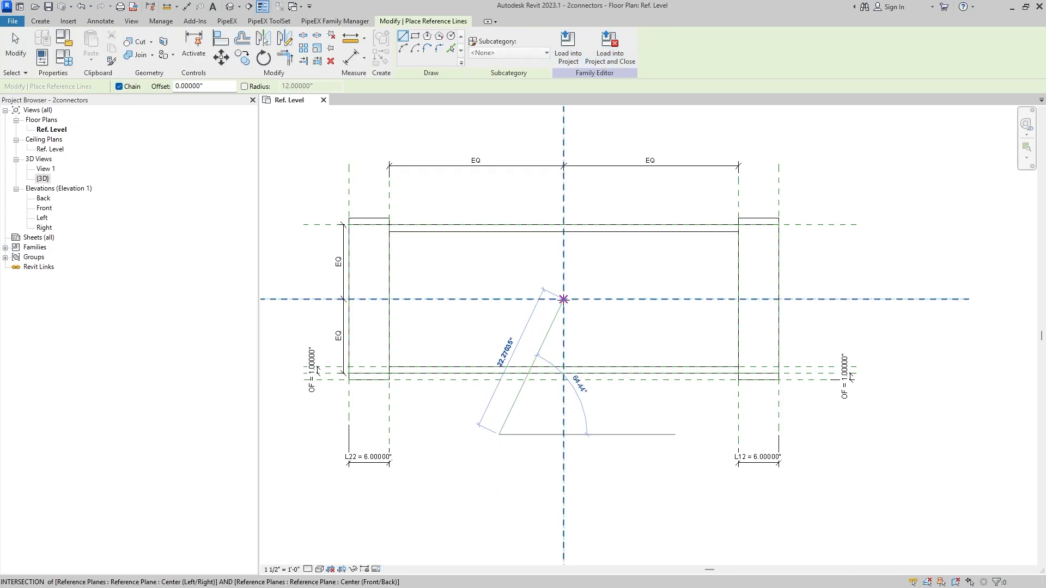
click(563, 299)
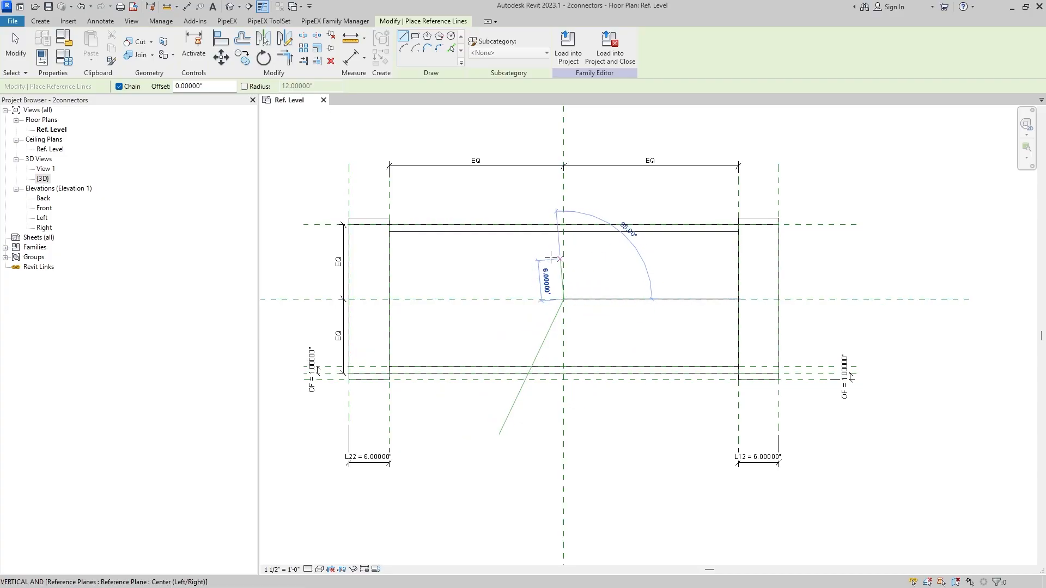
key(Escape)
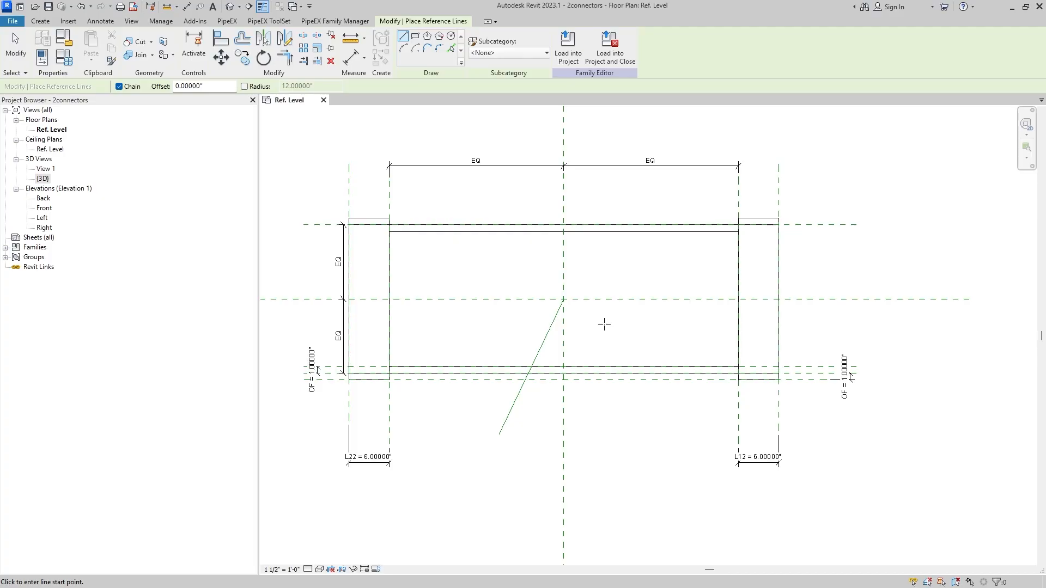
key(Escape)
Lock the slanted reference line's upper endpoint to the vertical centre reference plane
click(556, 341)
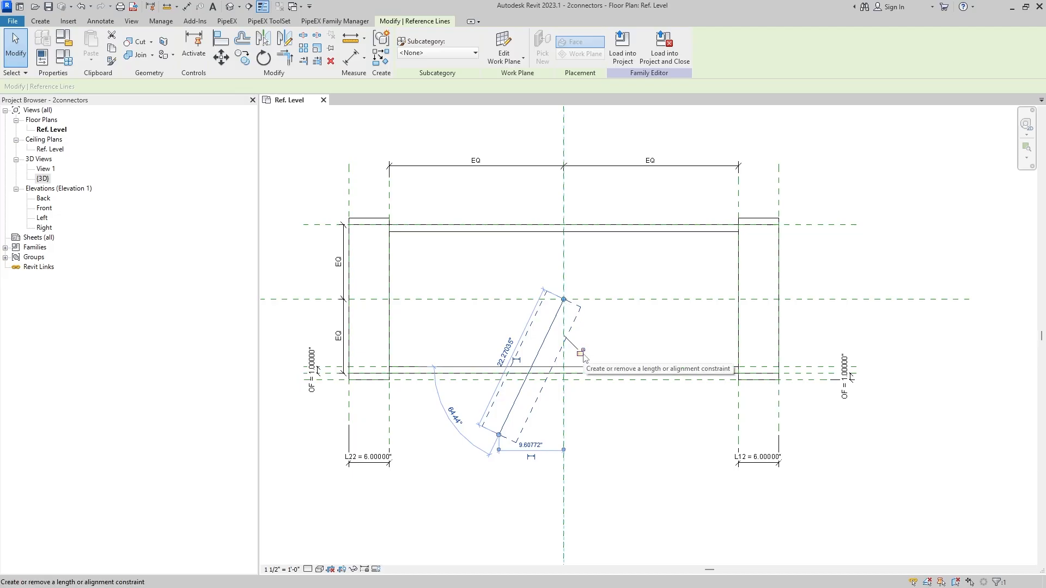
click(581, 353)
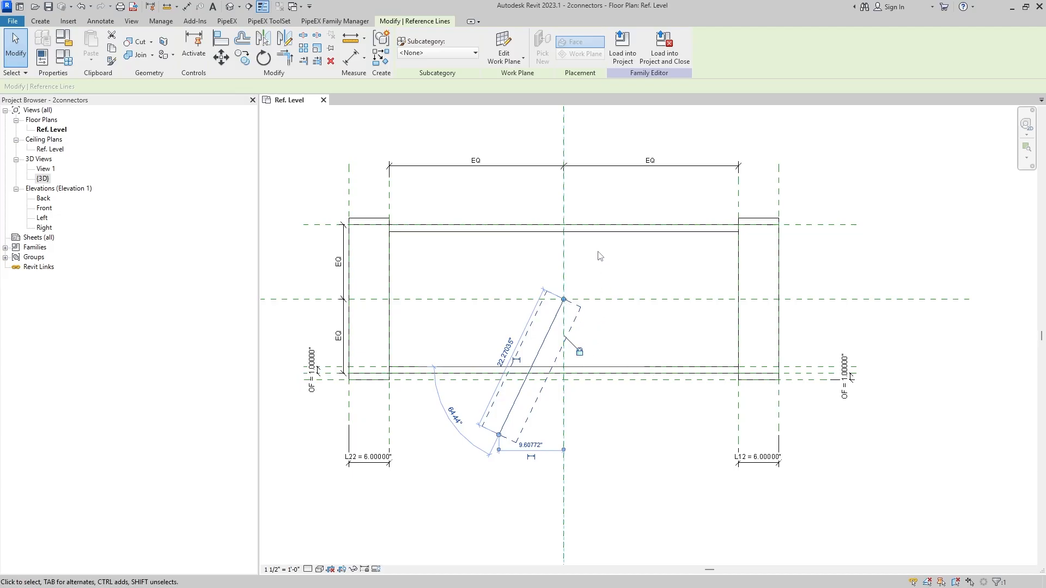
click(623, 439)
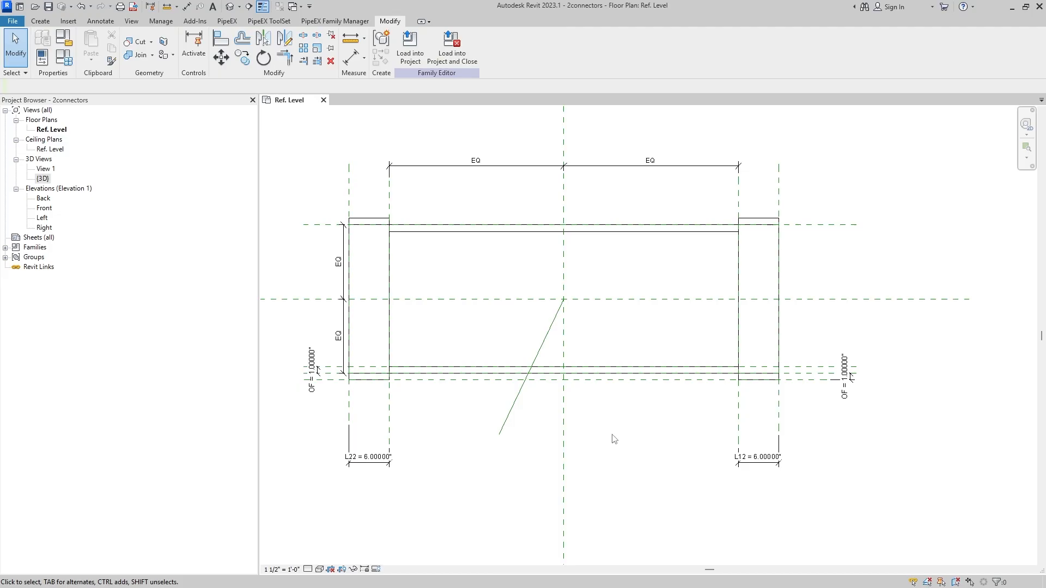
Add an angular dimension between the slanted reference line and the vertical centre reference plane, placed below the body
click(100, 22)
click(41, 44)
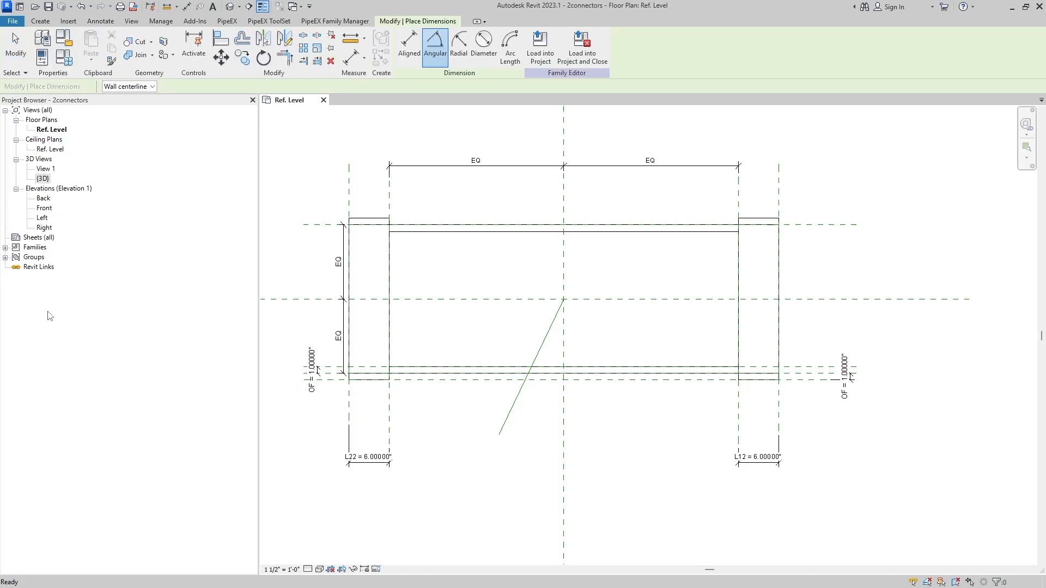
click(545, 345)
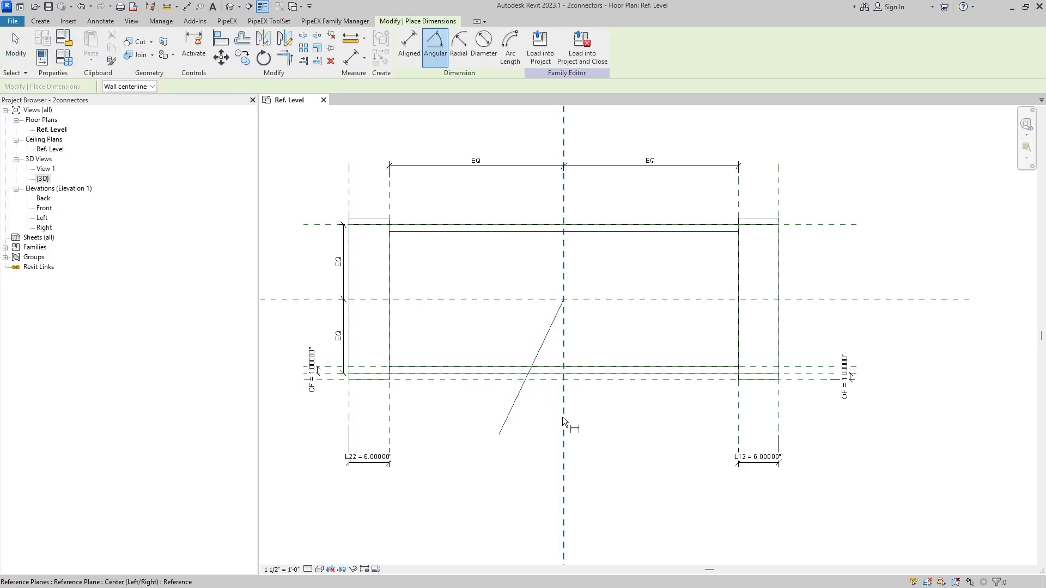
click(563, 417)
click(546, 423)
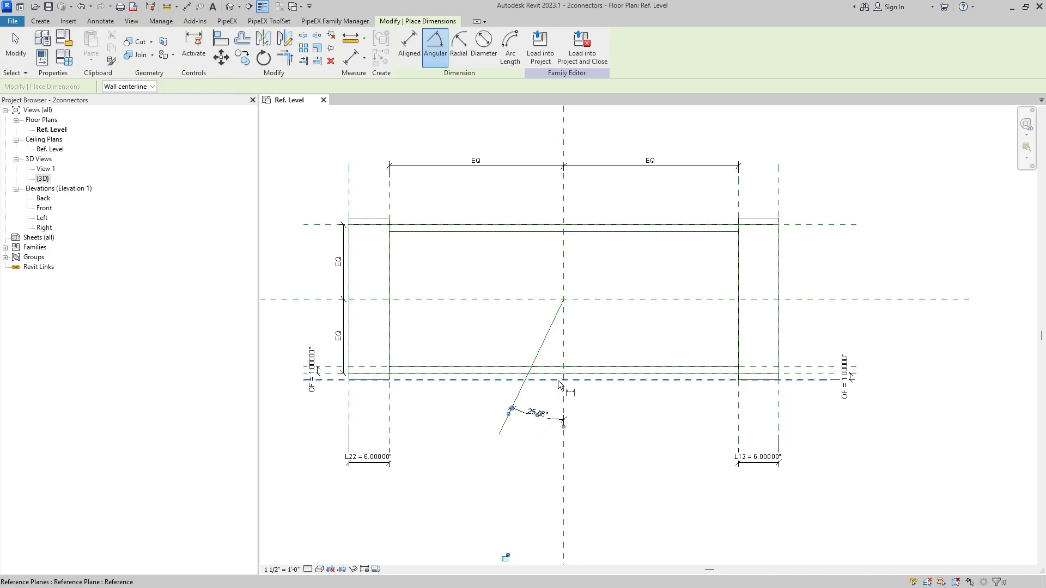
key(Escape)
Label the angular dimension with the A parameter
click(546, 419)
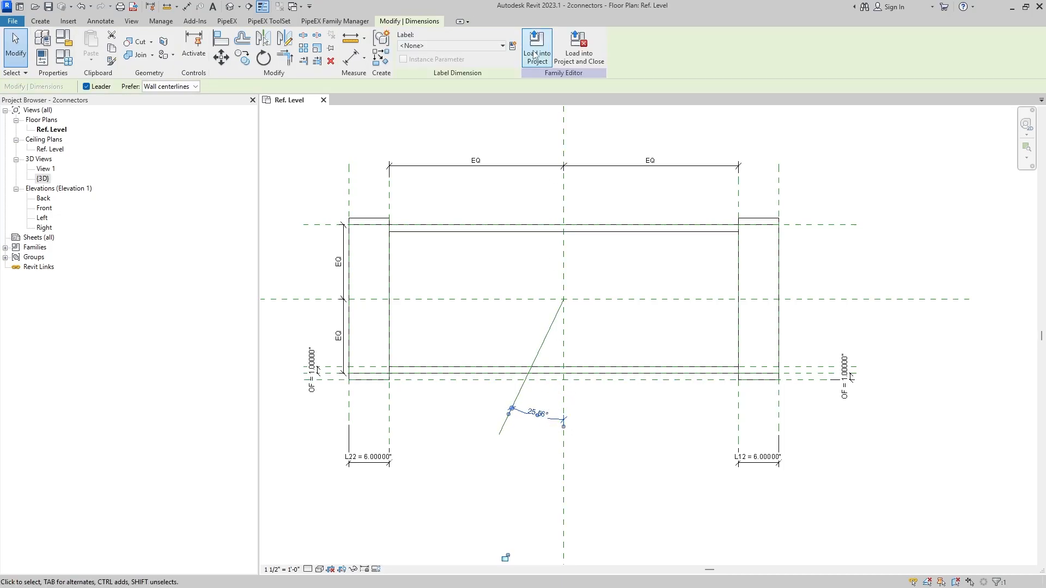
click(479, 46)
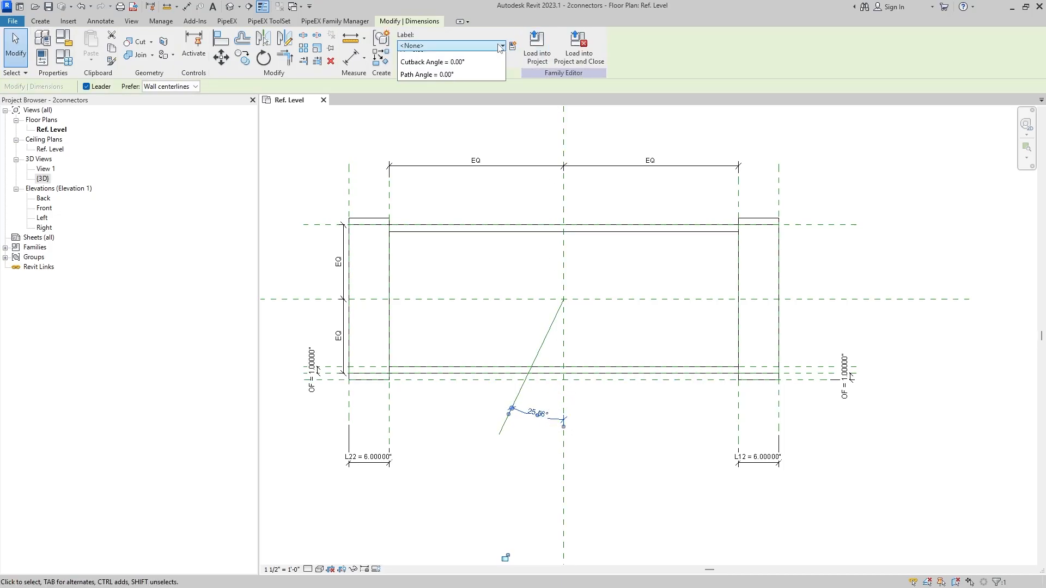
click(433, 85)
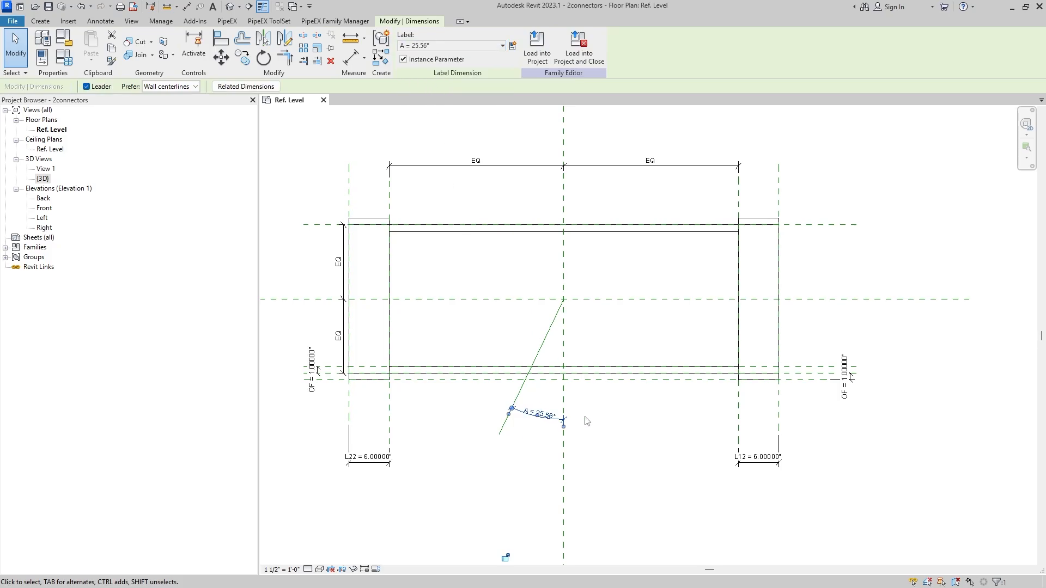
Flex the family's A angle parameter at 10°, and finish by setting it to 30°
click(63, 57)
drag(720, 48, 249, 63)
scroll(247, 332, down, 5)
scroll(246, 332, down, 1)
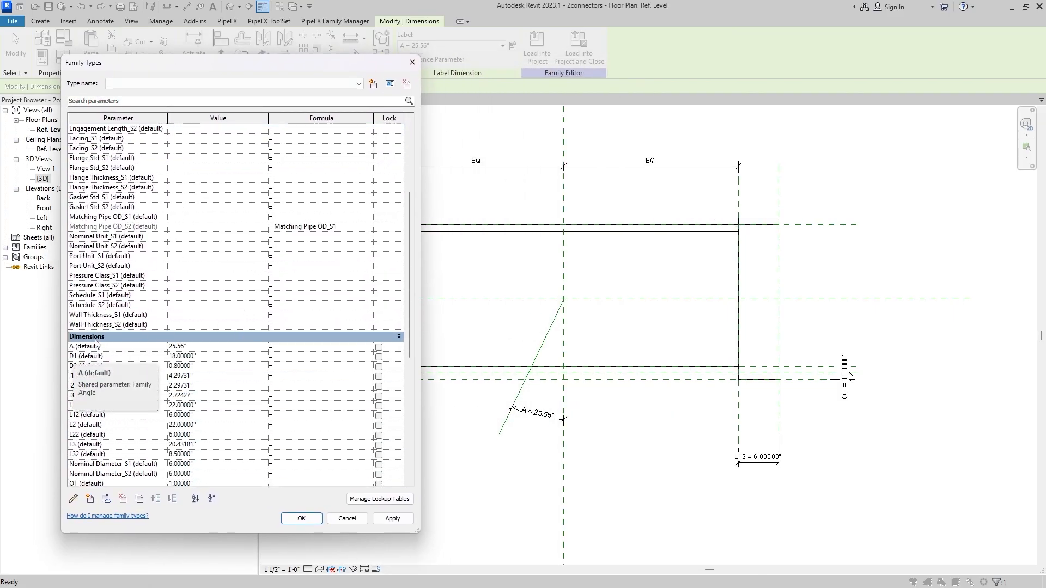
click(182, 349)
double_click(183, 347)
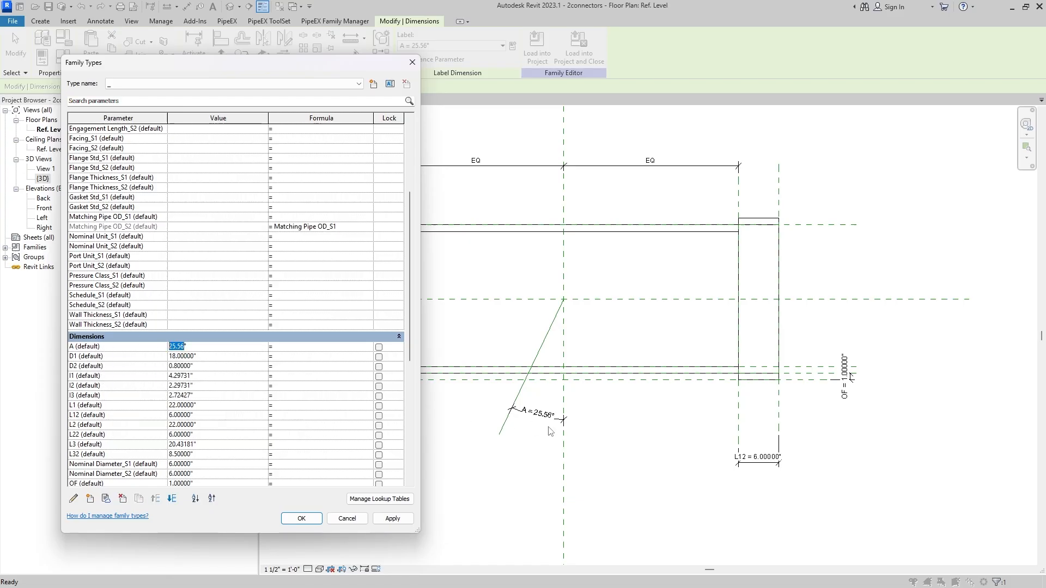
text(10)
click(388, 520)
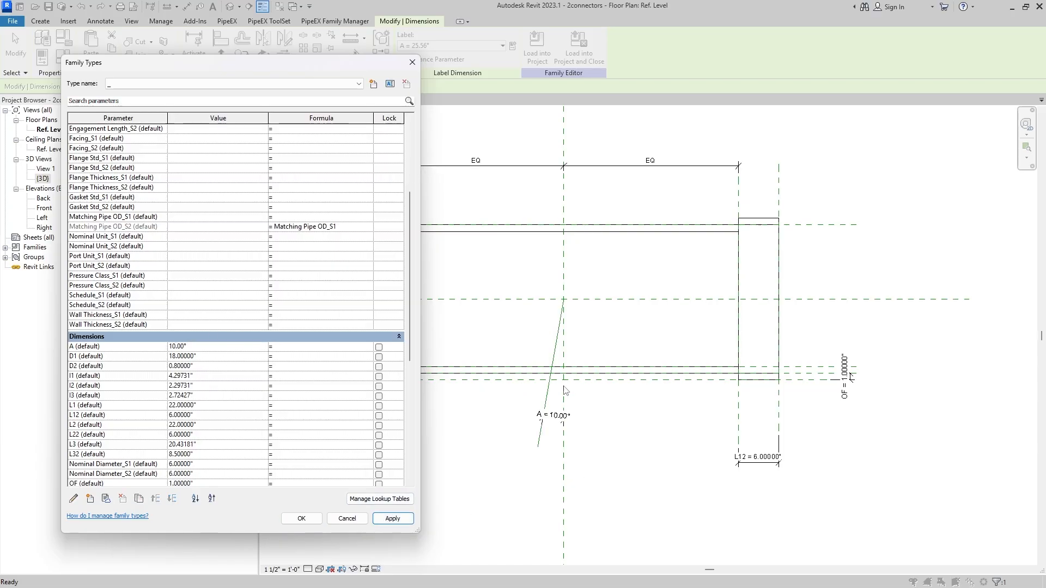
click(171, 347)
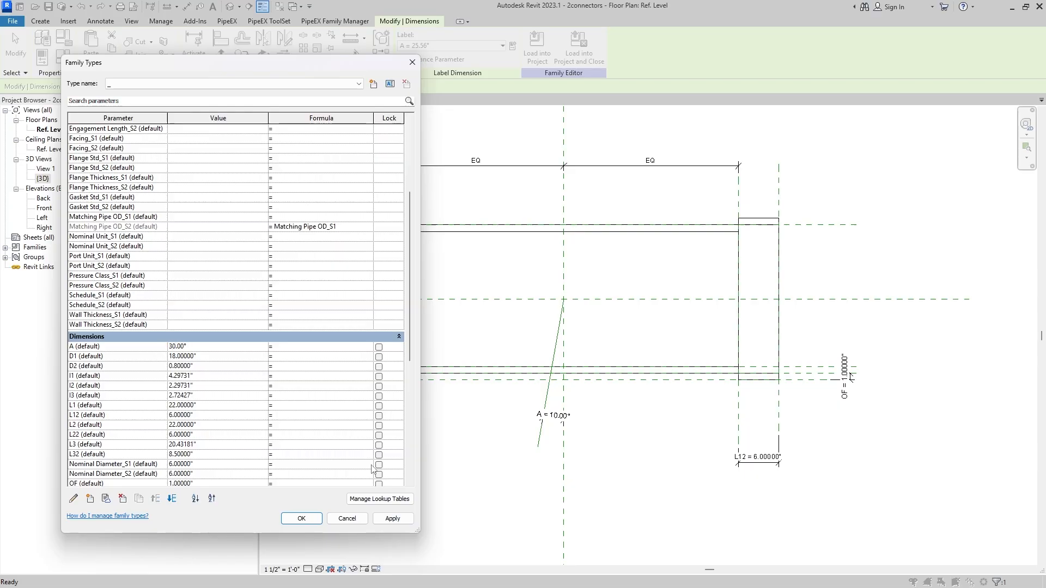
click(301, 519)
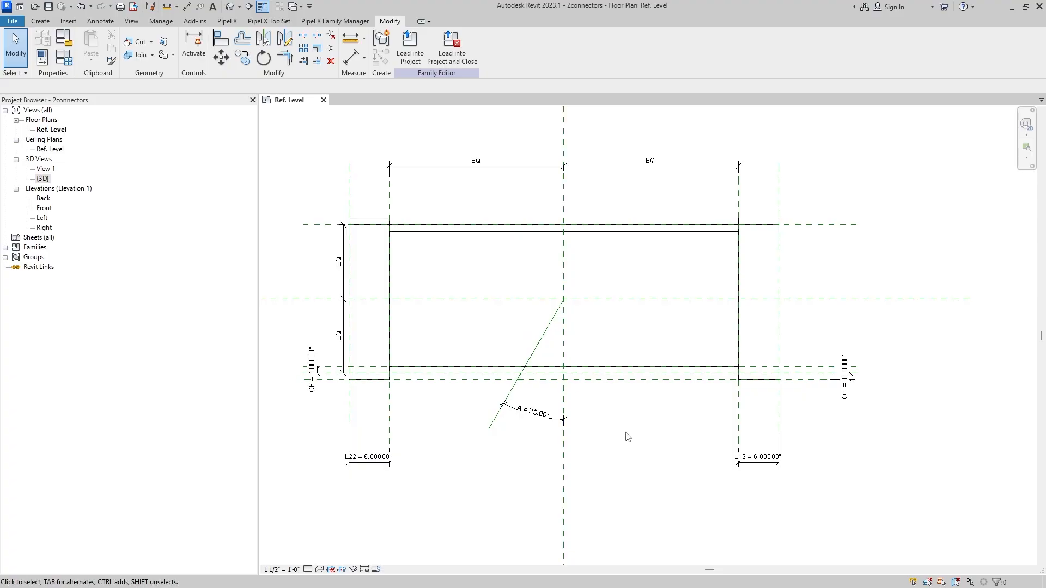
Open the {3D} view and temporarily hide the central revolved body
double_click(42, 179)
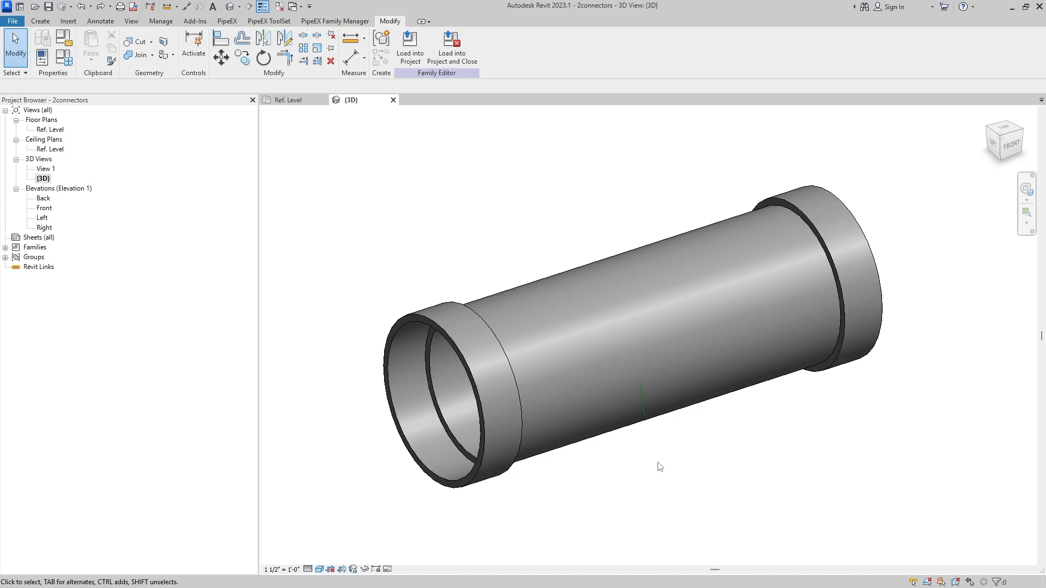
click(620, 427)
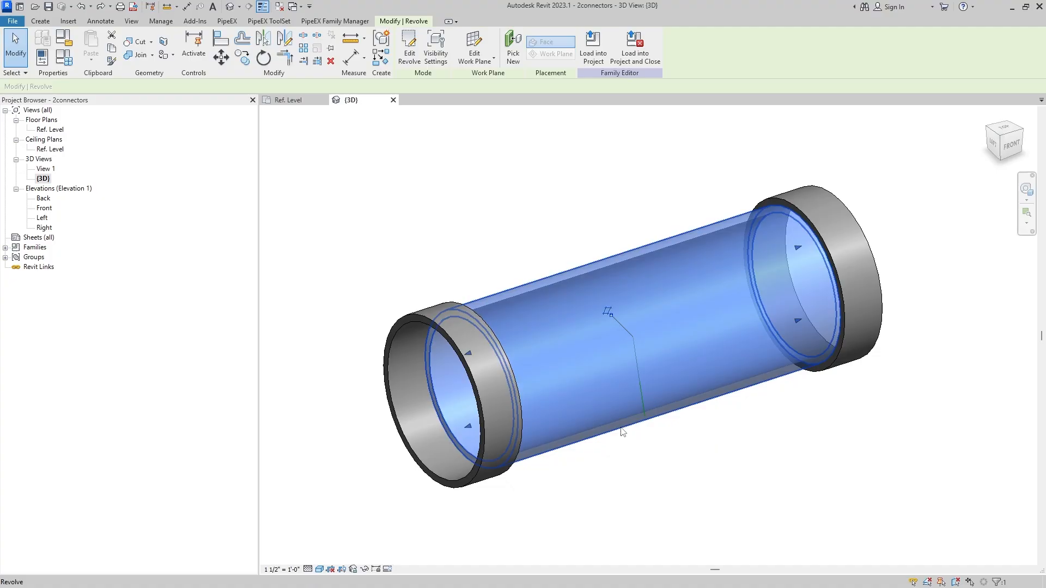
click(365, 569)
click(406, 542)
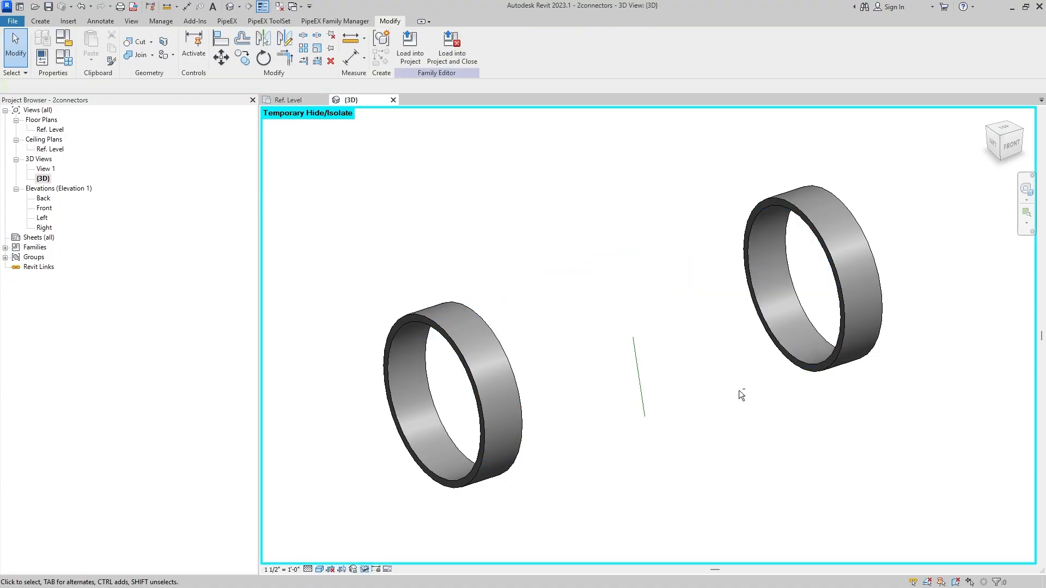
Start a Revolve and set its work plane by picking a plane of the slanted reference line
shift+middle_drag(739, 390, 594, 393)
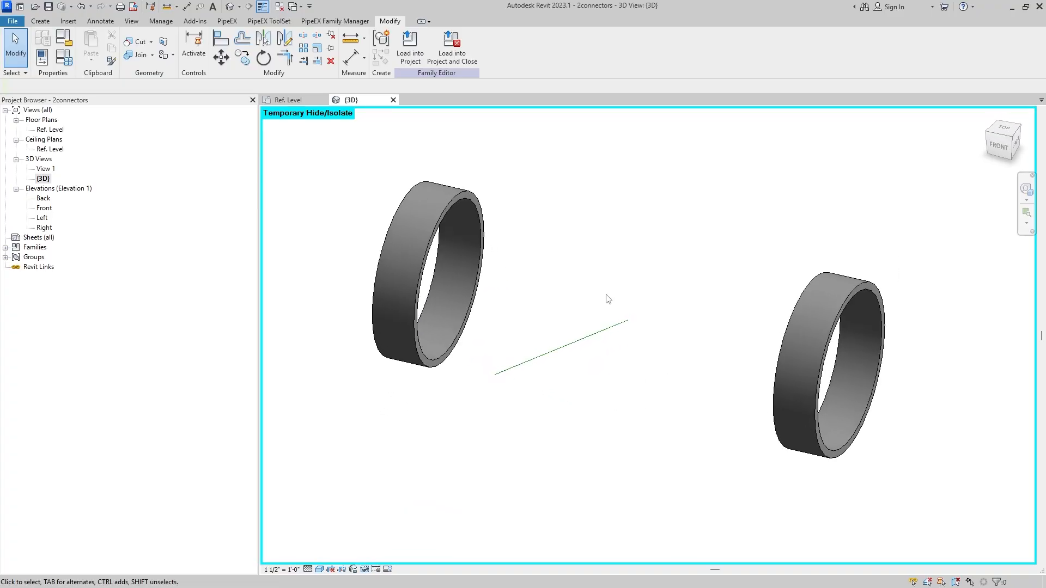
click(40, 21)
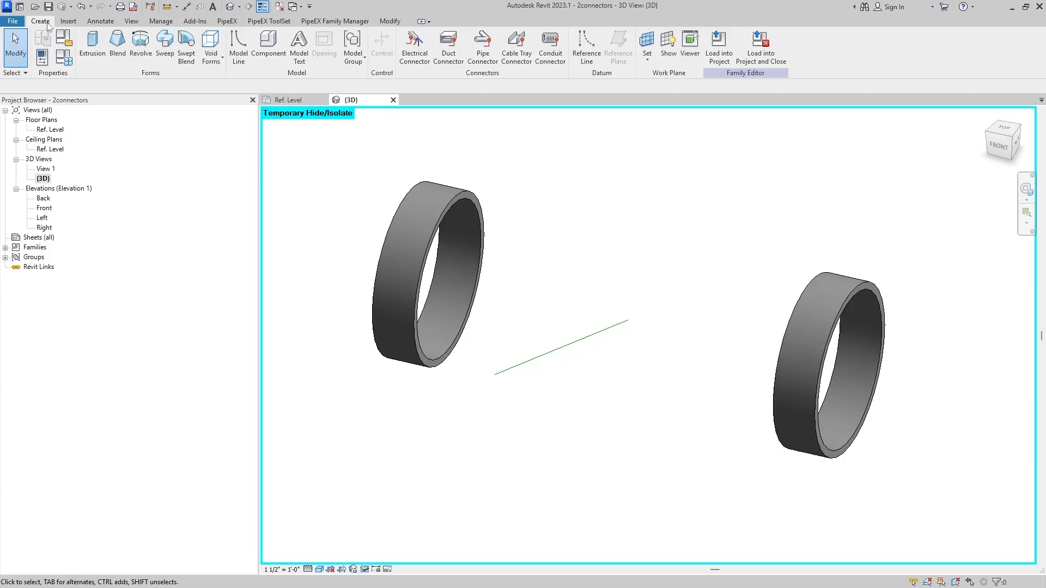
click(143, 55)
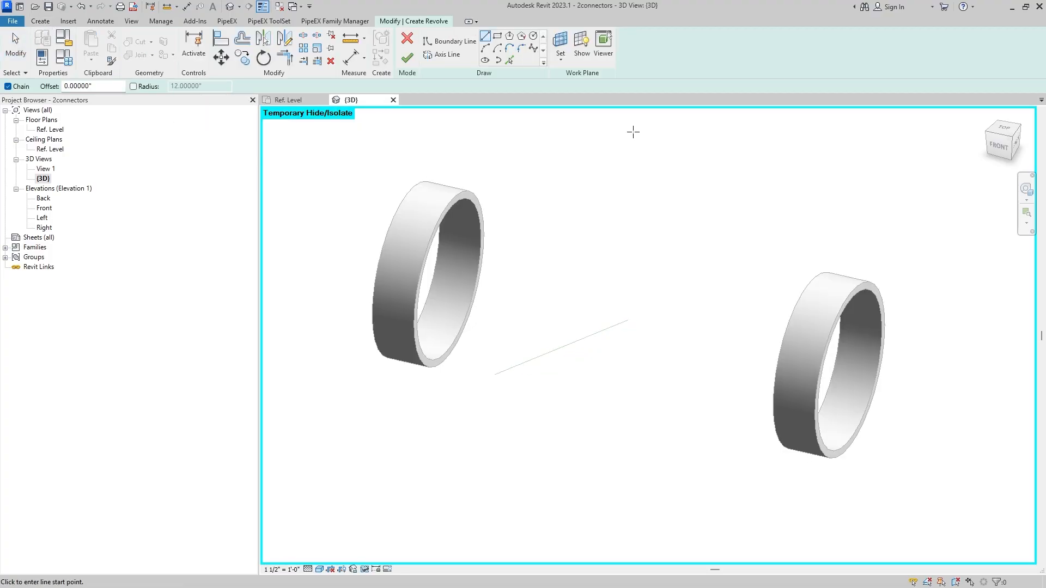
click(567, 58)
click(605, 81)
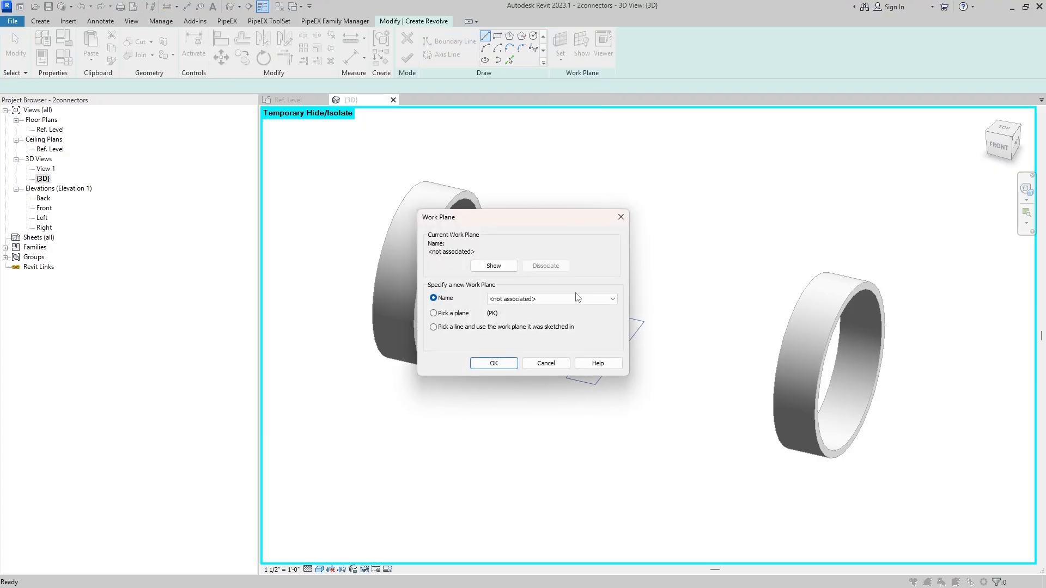
click(455, 314)
click(499, 363)
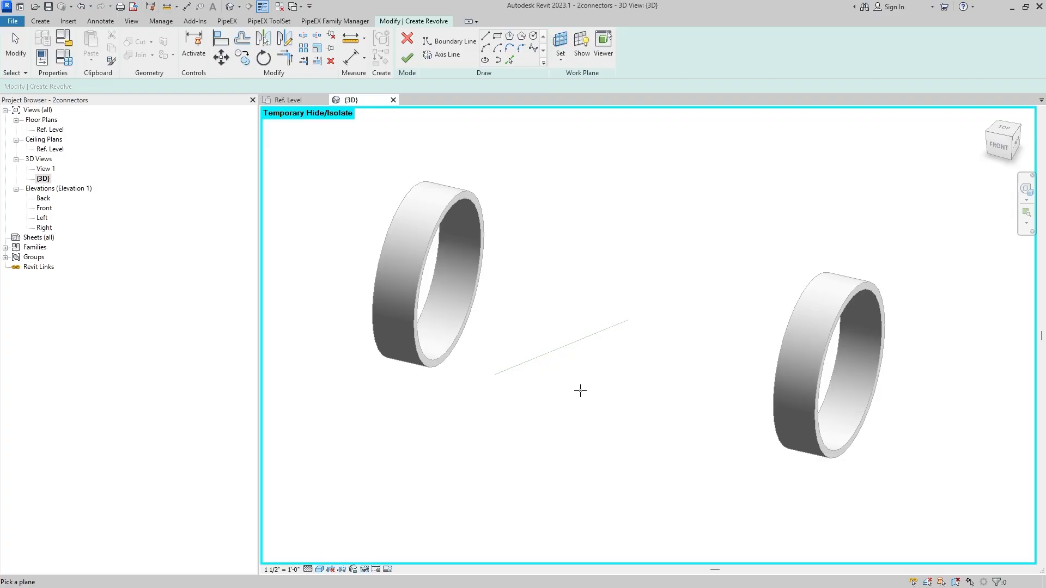
click(610, 330)
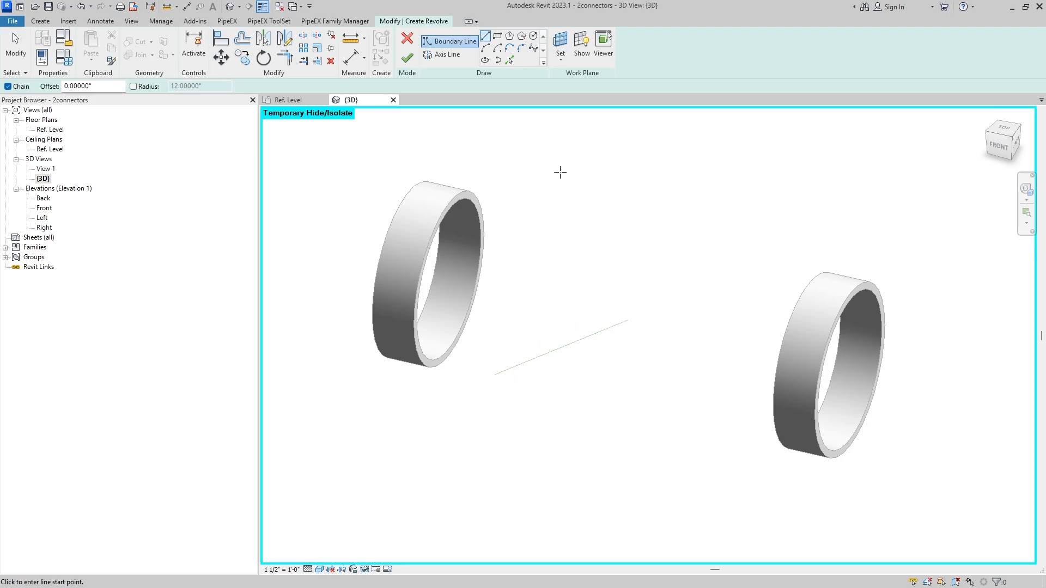
Sketch a boundary rectangle about 16" by 2" alongside the slanted reference line, and lock its inner end to the line's endpoint near the body centre
click(497, 36)
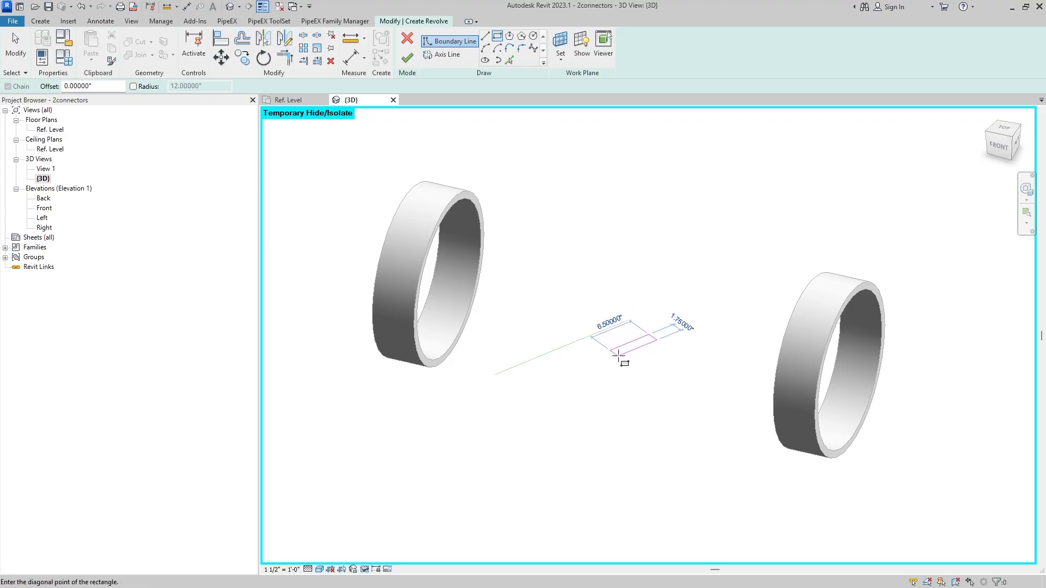
click(564, 380)
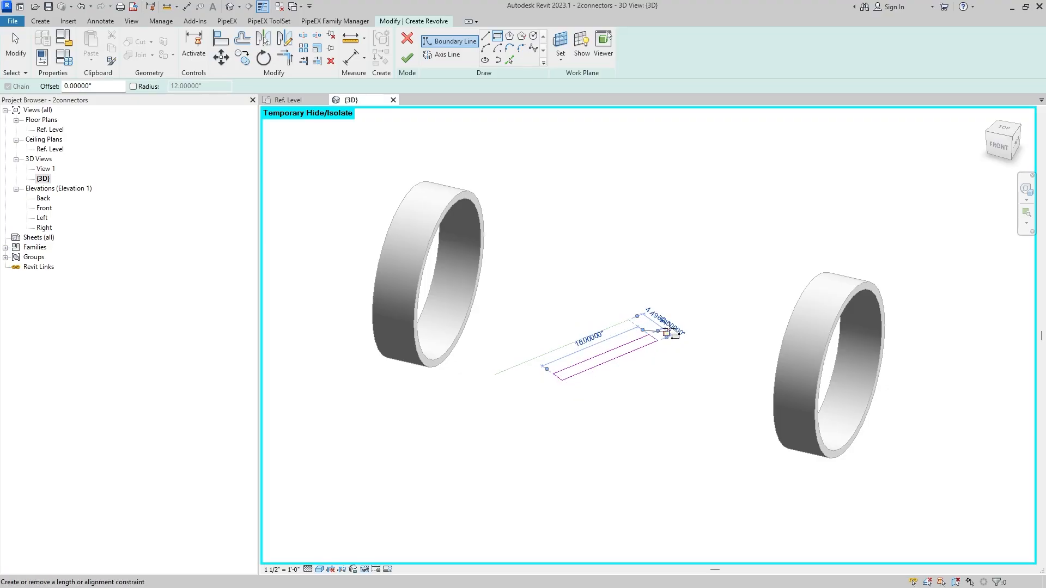
click(667, 332)
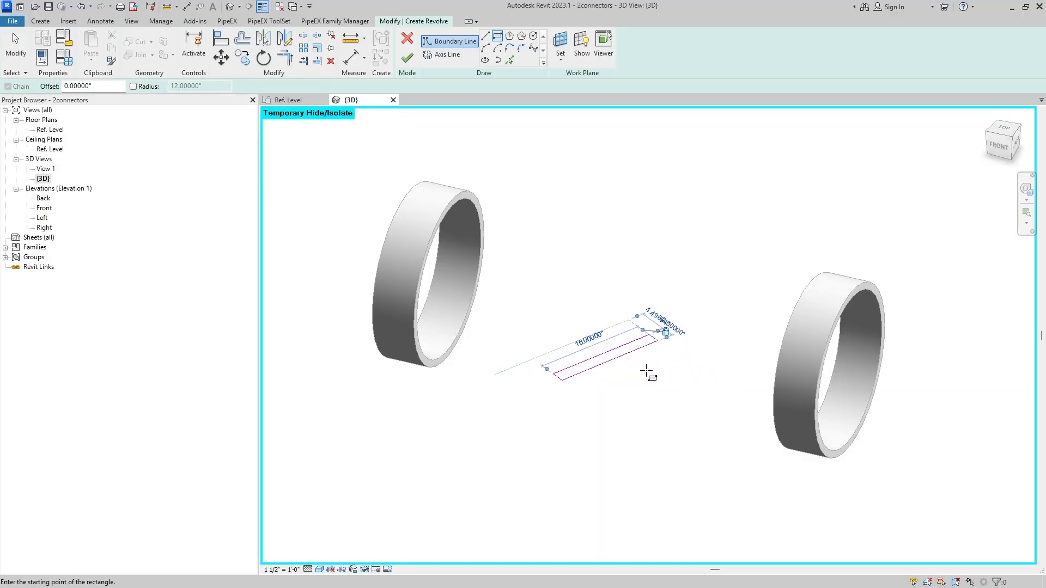
Add an aligned dimension across the rectangle's width, placed beyond its outer short end
click(358, 56)
click(586, 361)
click(592, 368)
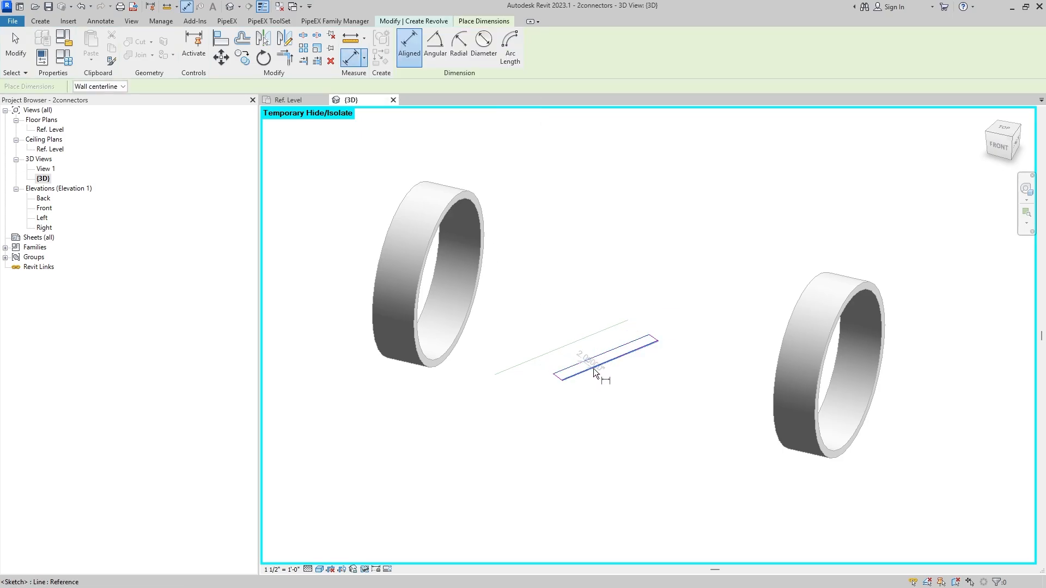
click(533, 408)
scroll(573, 389, up, 2)
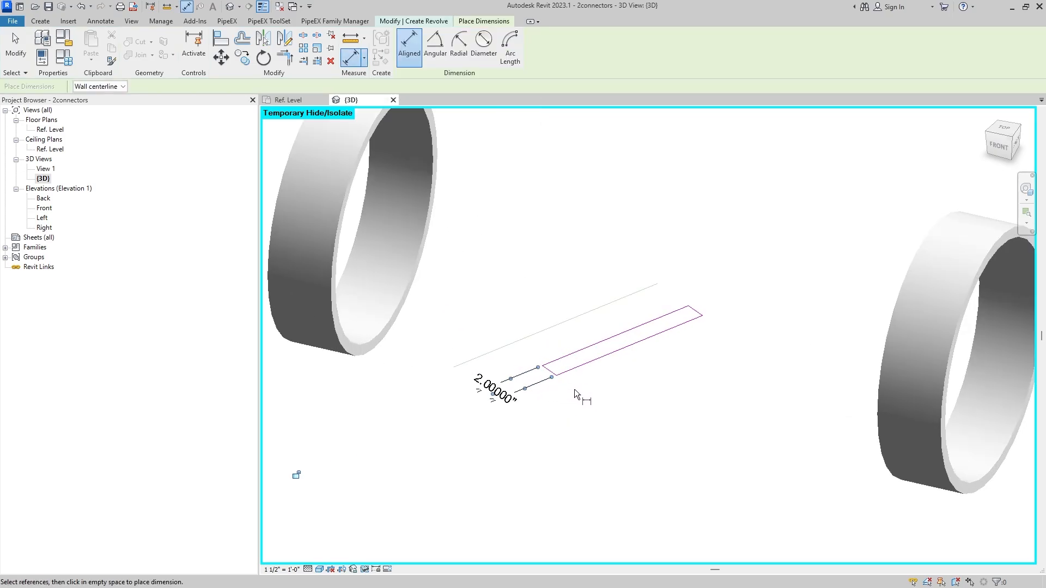
click(548, 371)
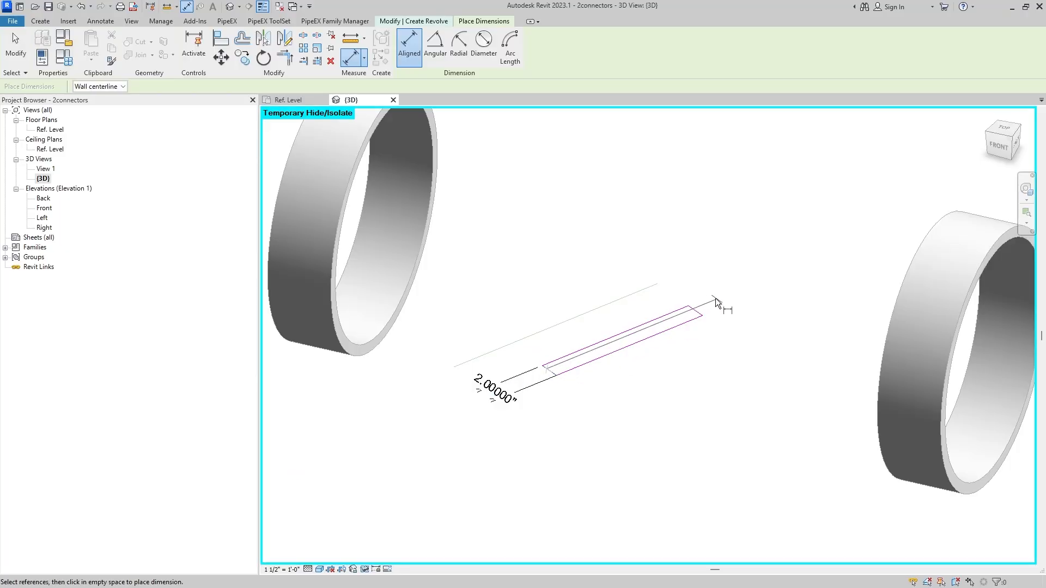
click(702, 312)
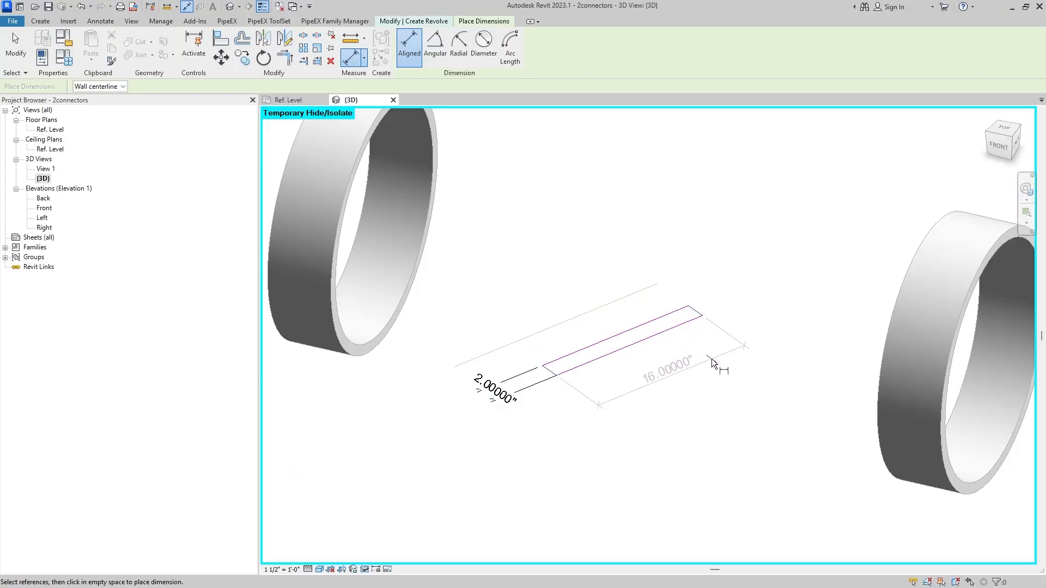
key(Escape)
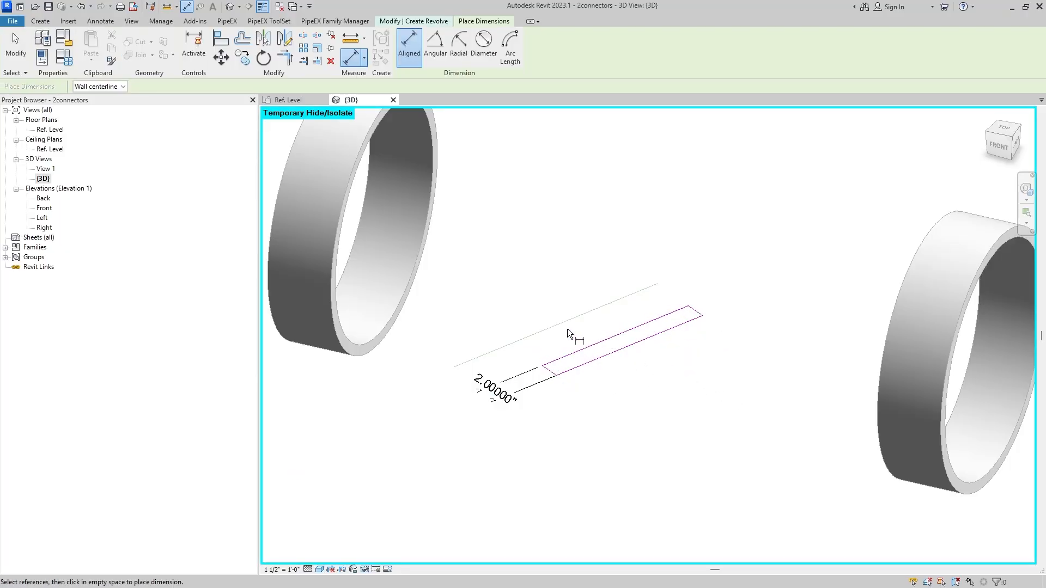
Add an aligned dimension from the slanted reference line to the rectangle's far long side
click(567, 325)
click(598, 361)
scroll(585, 376, down, 3)
click(534, 391)
scroll(622, 341, up, 2)
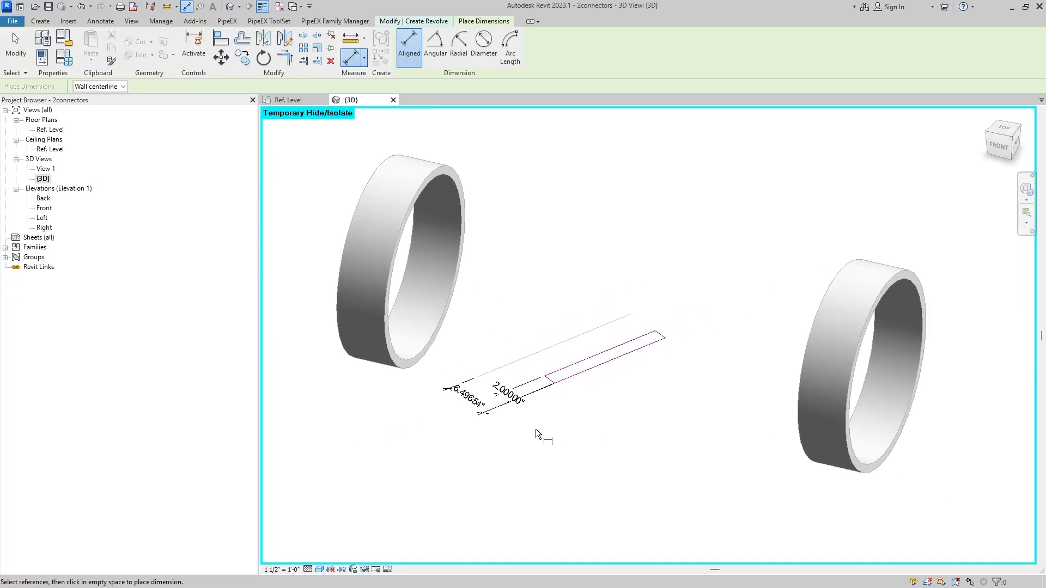
key(Escape)
Label the rectangle's width dimension with the OF parameter
click(509, 393)
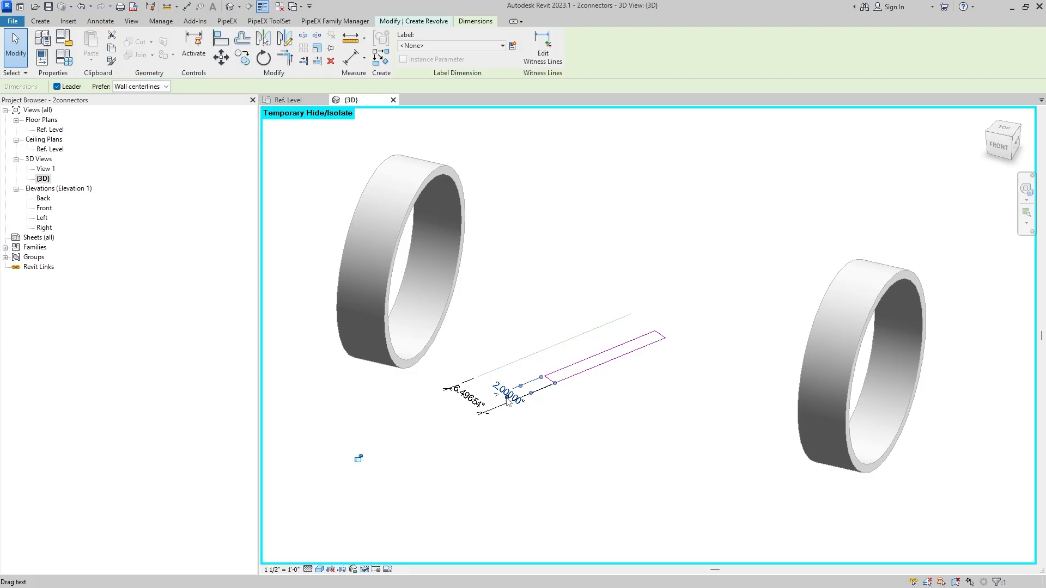
click(474, 45)
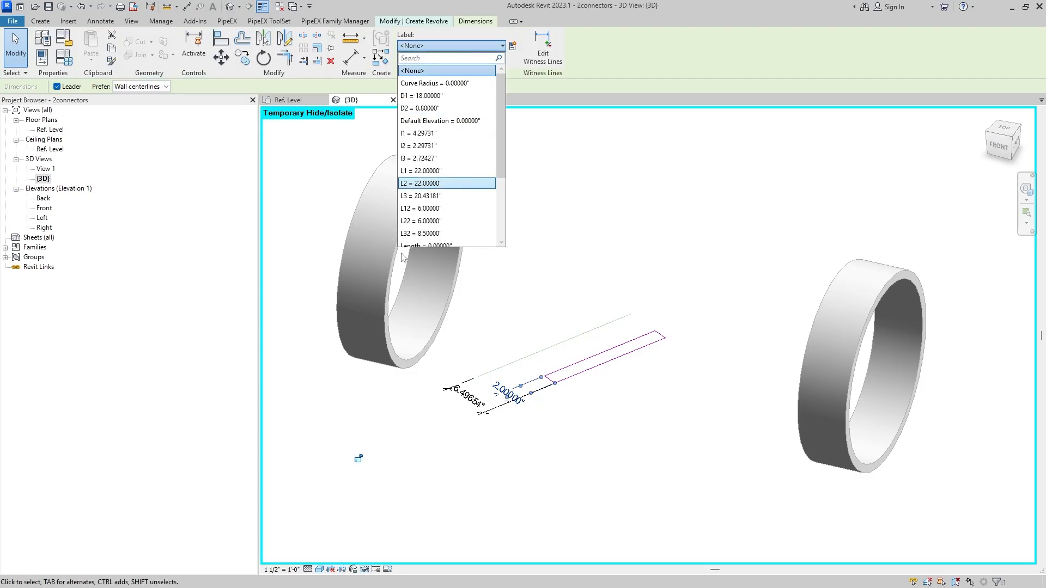
scroll(440, 235, down, 2)
scroll(440, 235, down, 1)
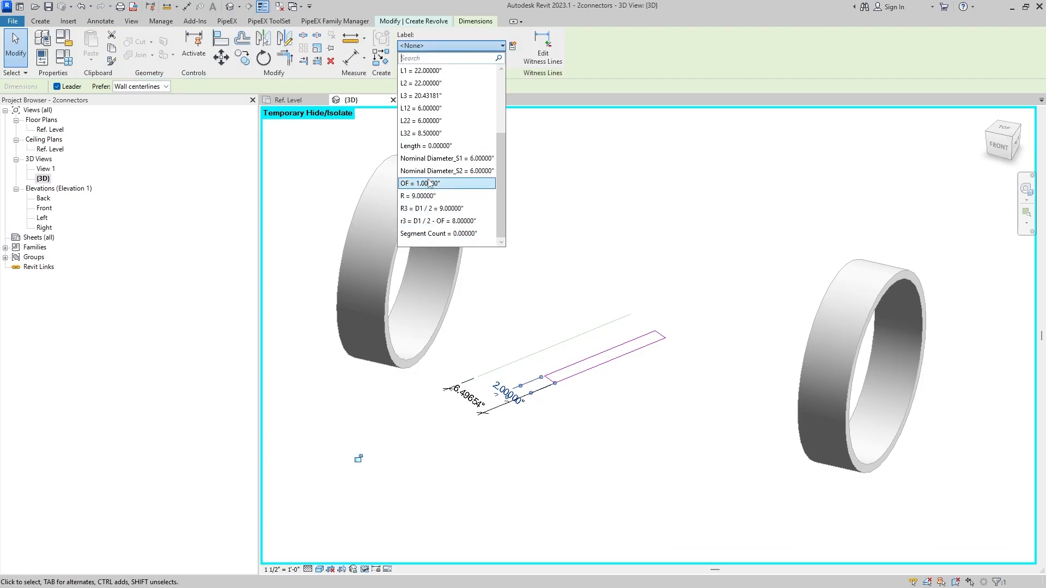
click(430, 184)
click(542, 439)
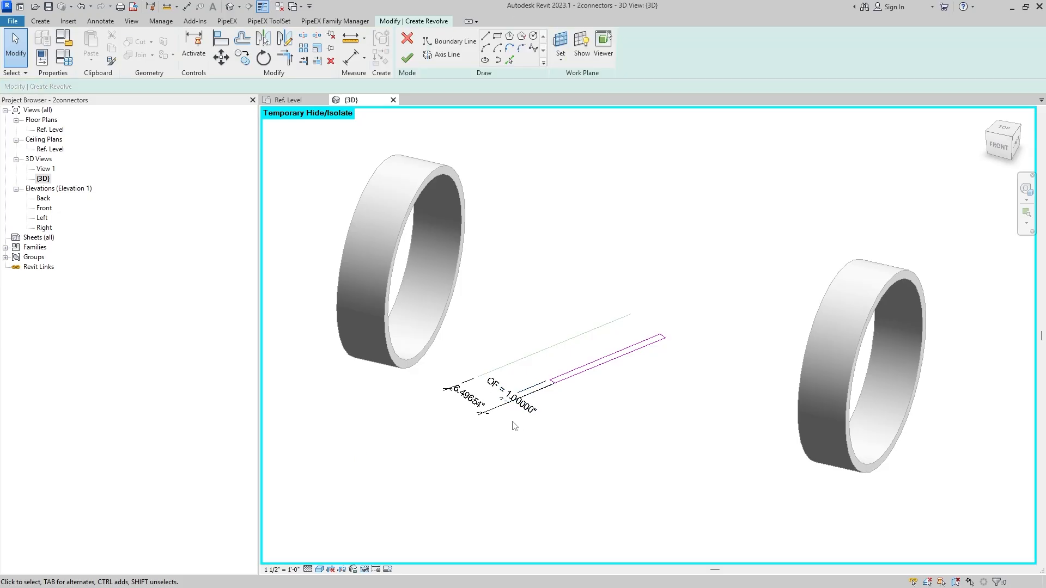
Label the dimension between the reference line and the rectangle's far side with the r3 parameter
click(463, 402)
click(423, 47)
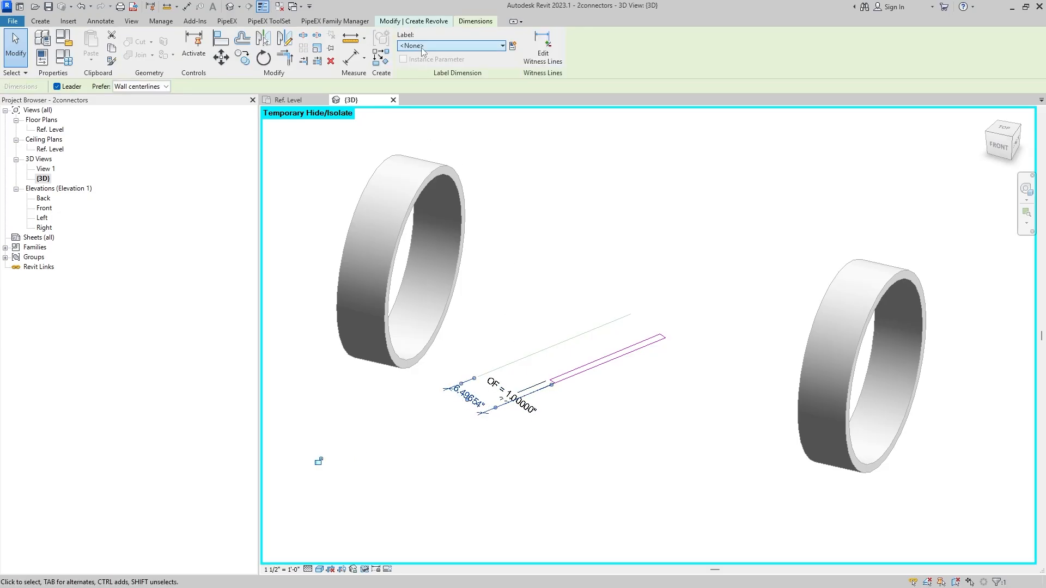
scroll(436, 223, down, 3)
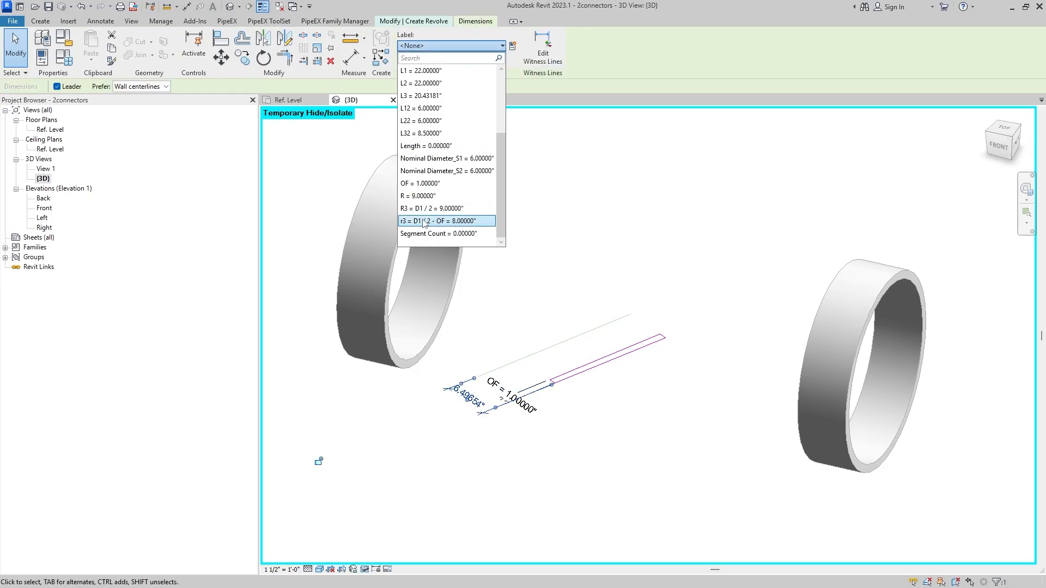
click(424, 222)
click(628, 414)
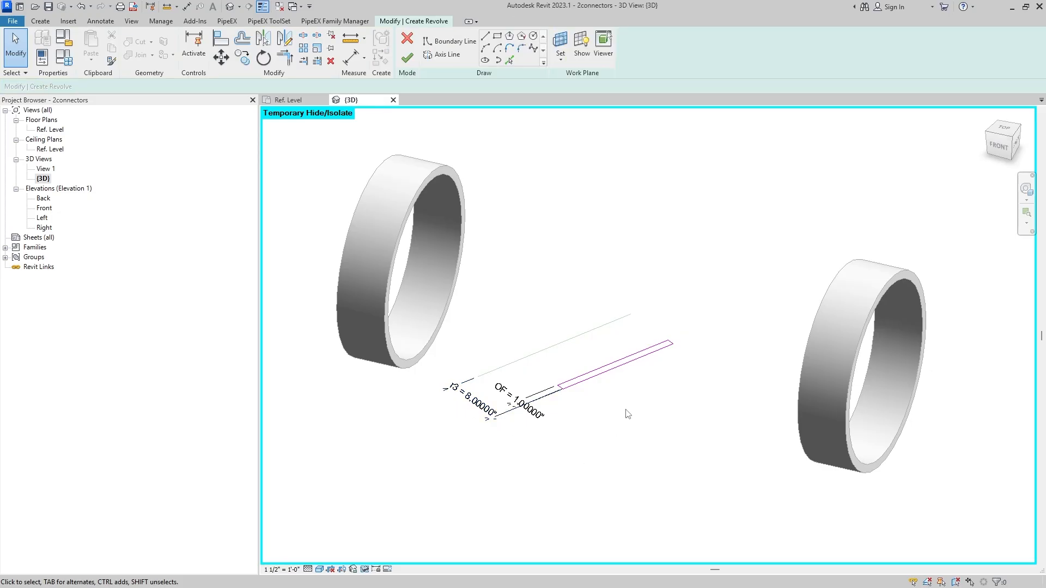
Use the slanted reference line as the axis of revolution and finish the revolve as the branch pipe
click(446, 55)
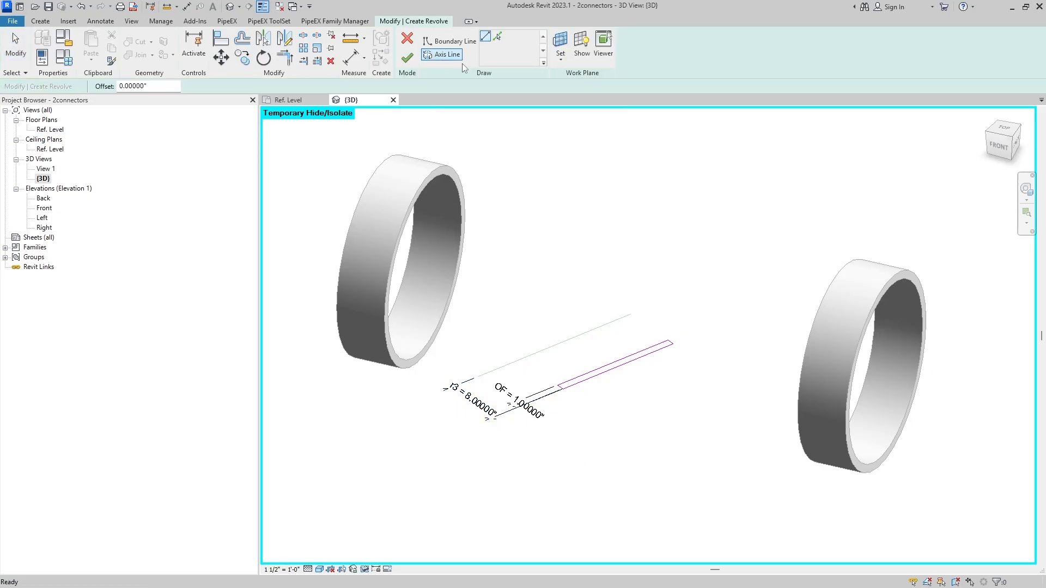
click(498, 37)
click(567, 338)
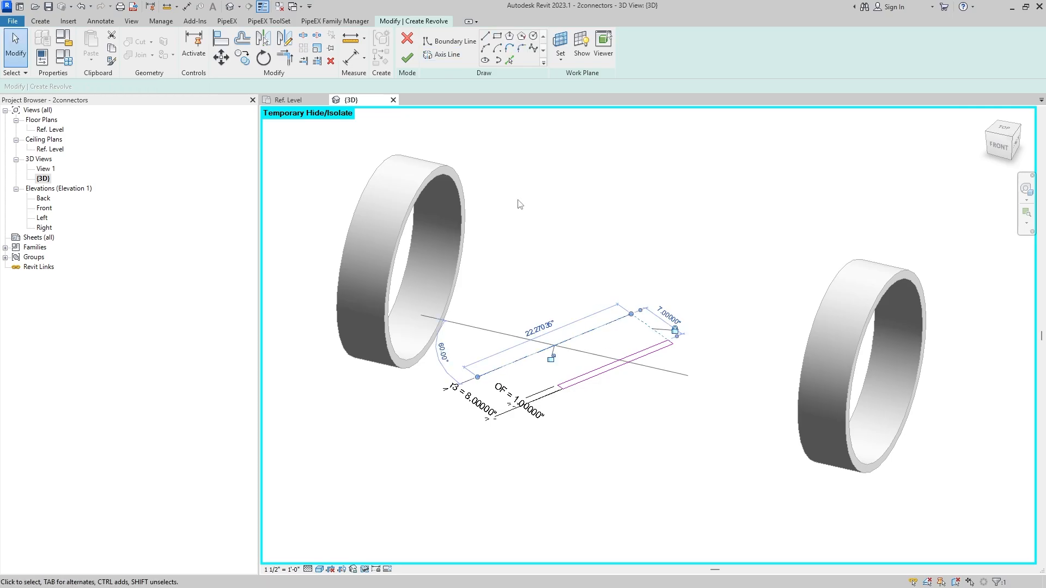
click(407, 58)
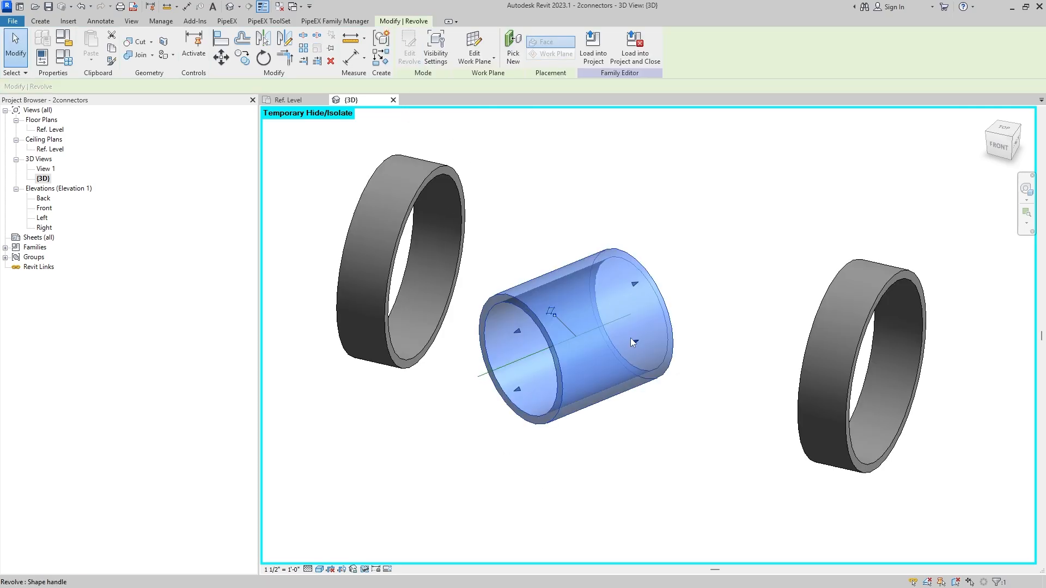
click(683, 443)
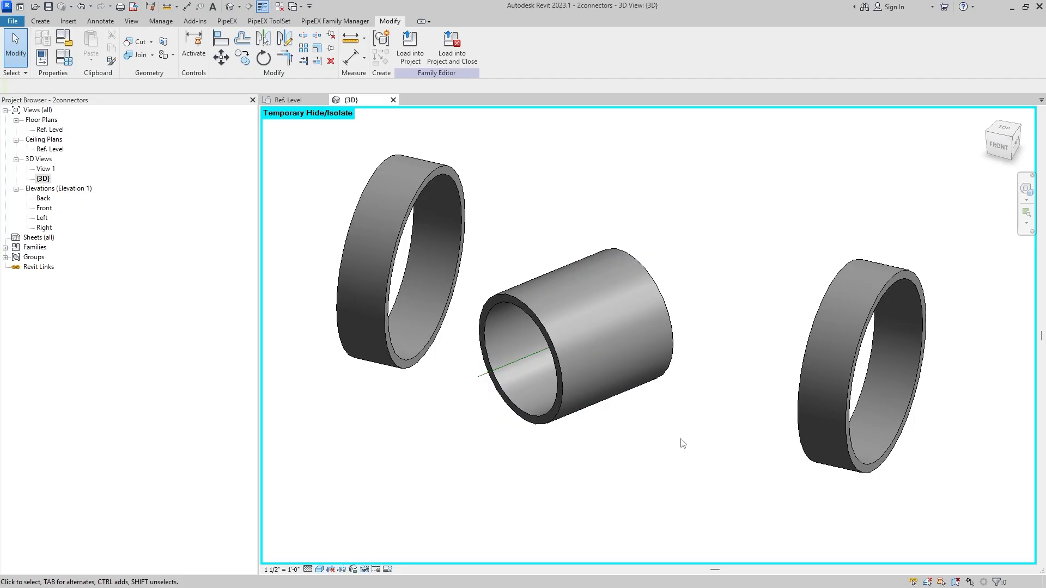
shift+middle_drag(660, 418, 725, 463)
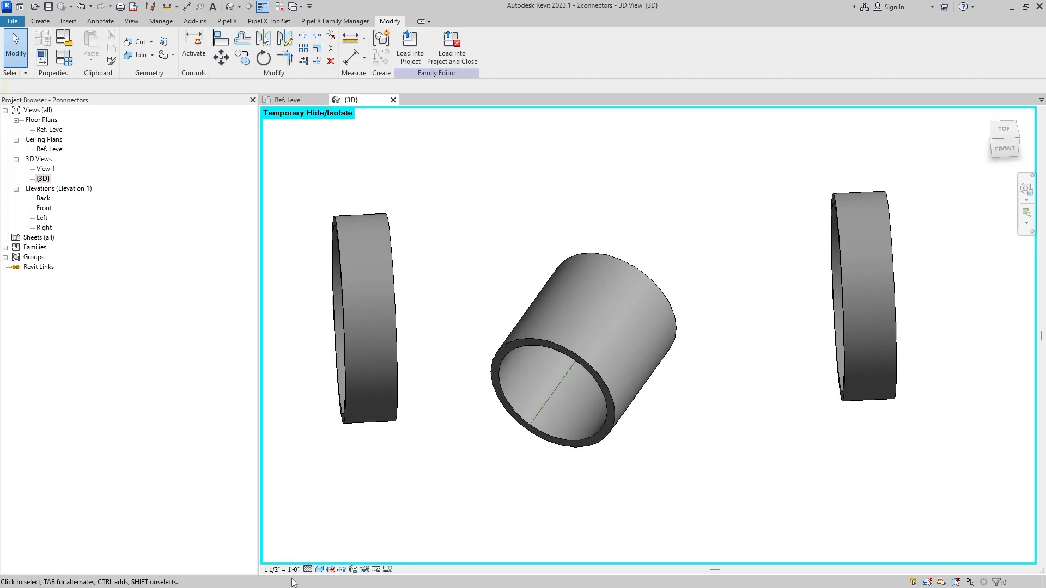
Reset Temporary Hide/Isolate in the 3D view to bring back the hidden pipe body
click(365, 570)
click(403, 558)
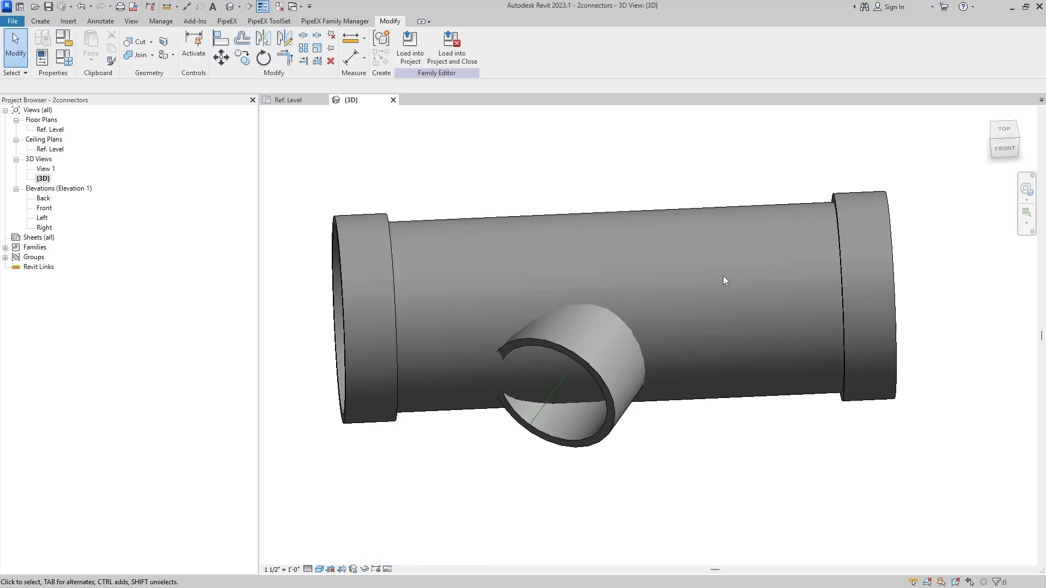
shift+middle_drag(731, 431, 638, 452)
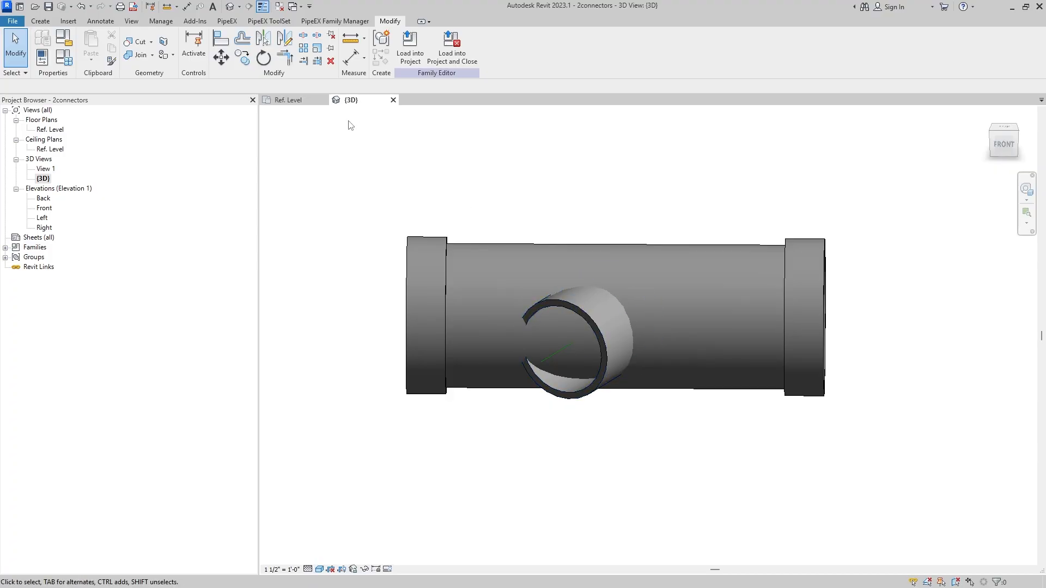
In the Ref. Level plan, dimension the lowest, centre and upper horizontal reference planes beside the L12 end, and try to make the segments equal
click(288, 100)
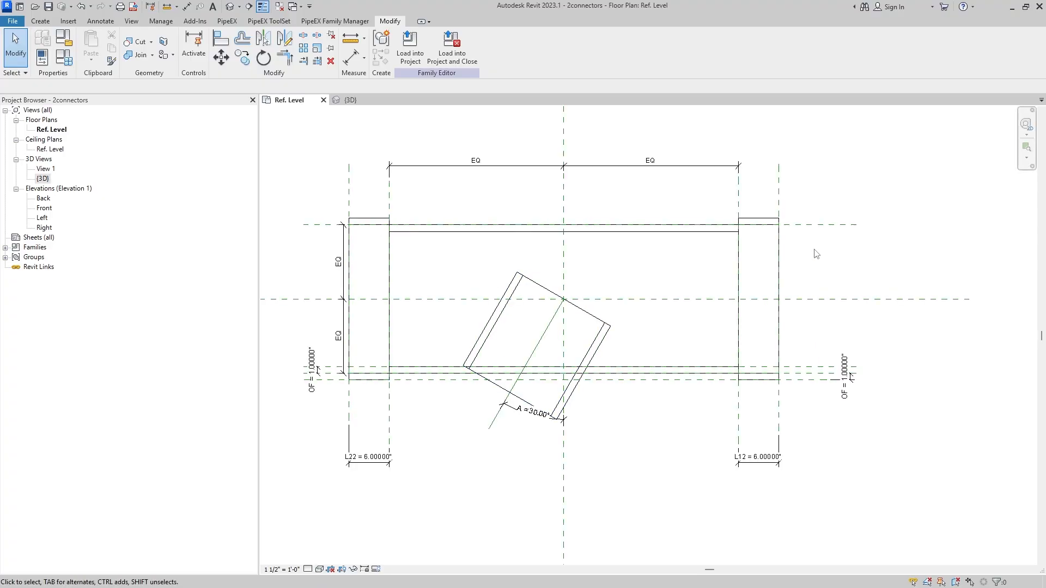
middle_drag(818, 257, 808, 258)
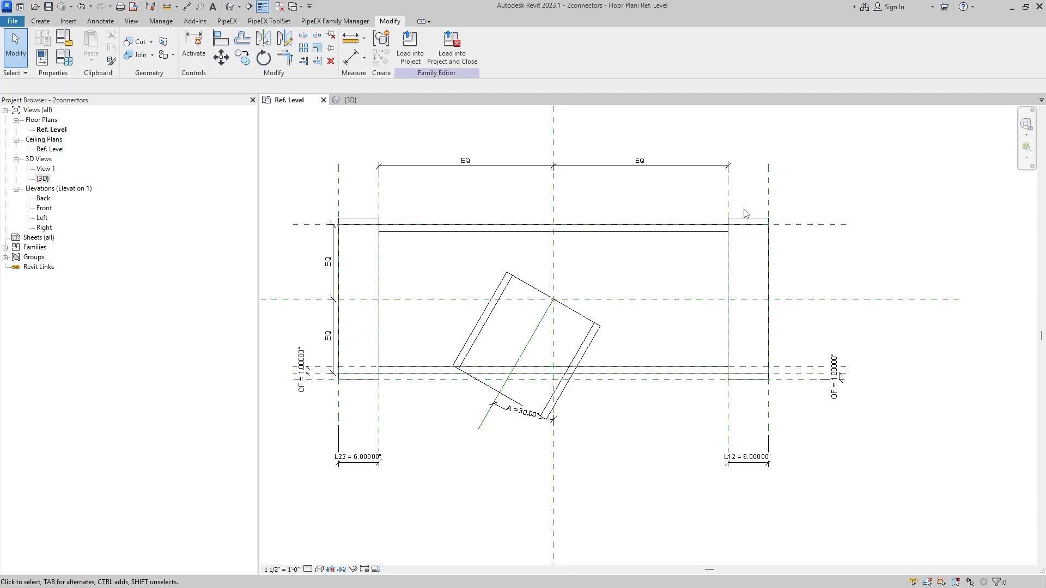
click(100, 21)
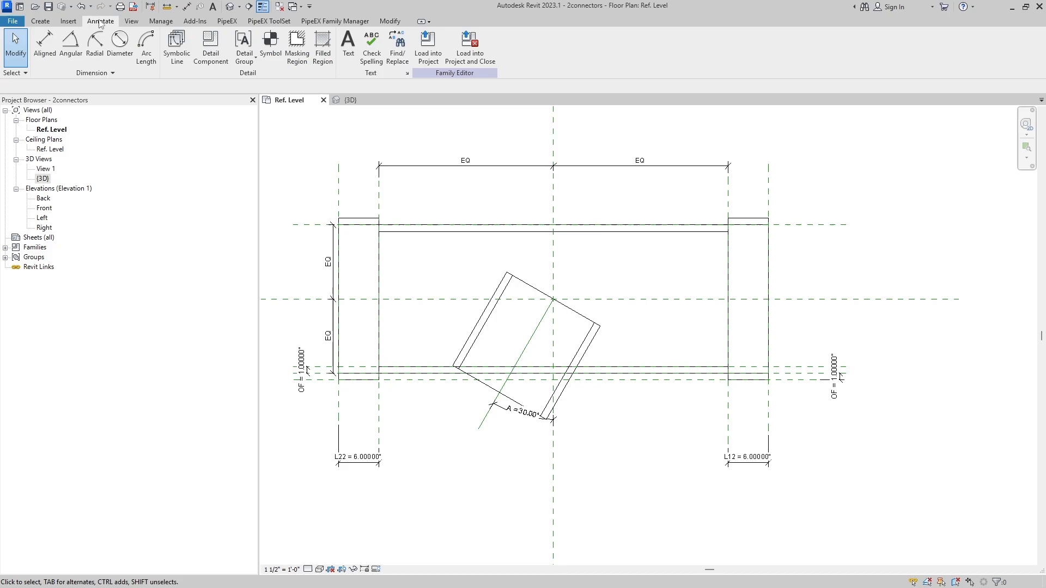
click(45, 46)
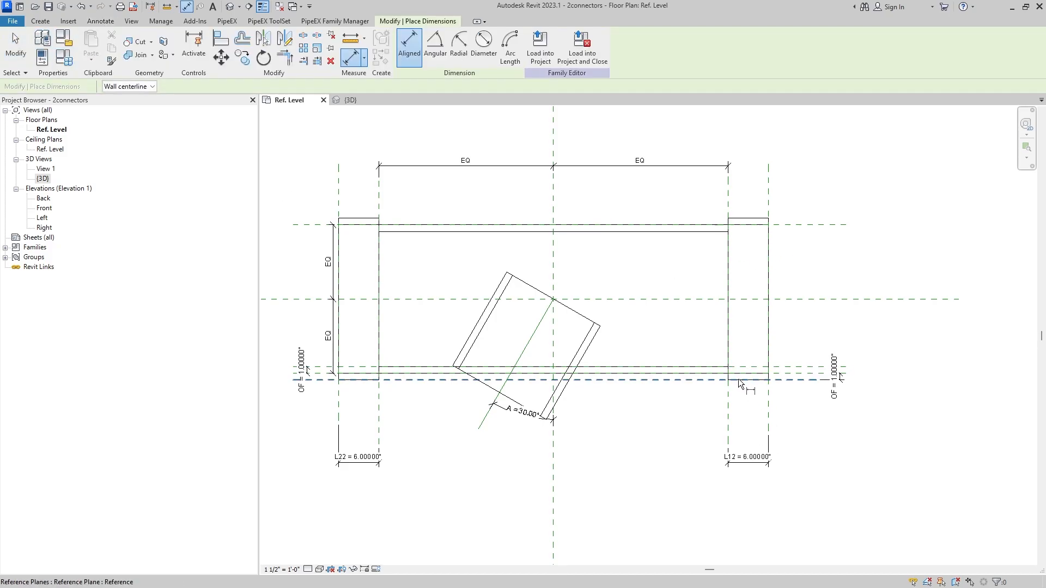
click(810, 380)
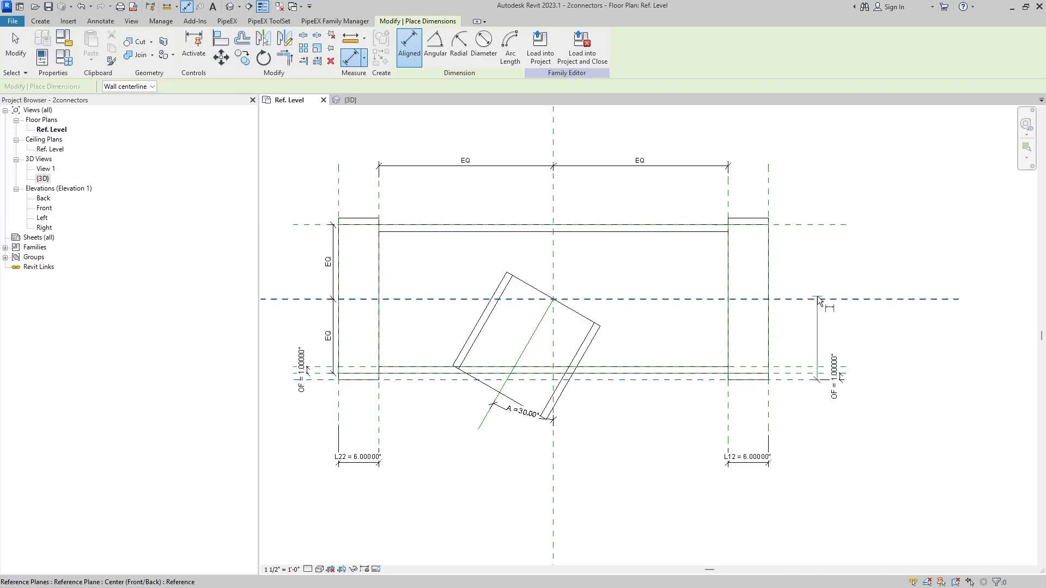
click(817, 295)
click(812, 225)
click(820, 256)
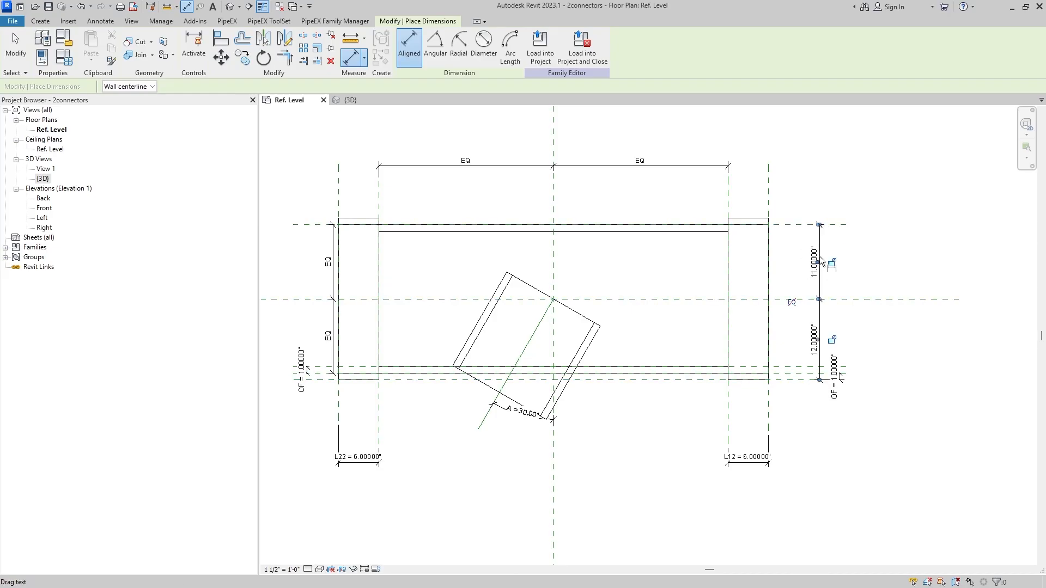
click(799, 307)
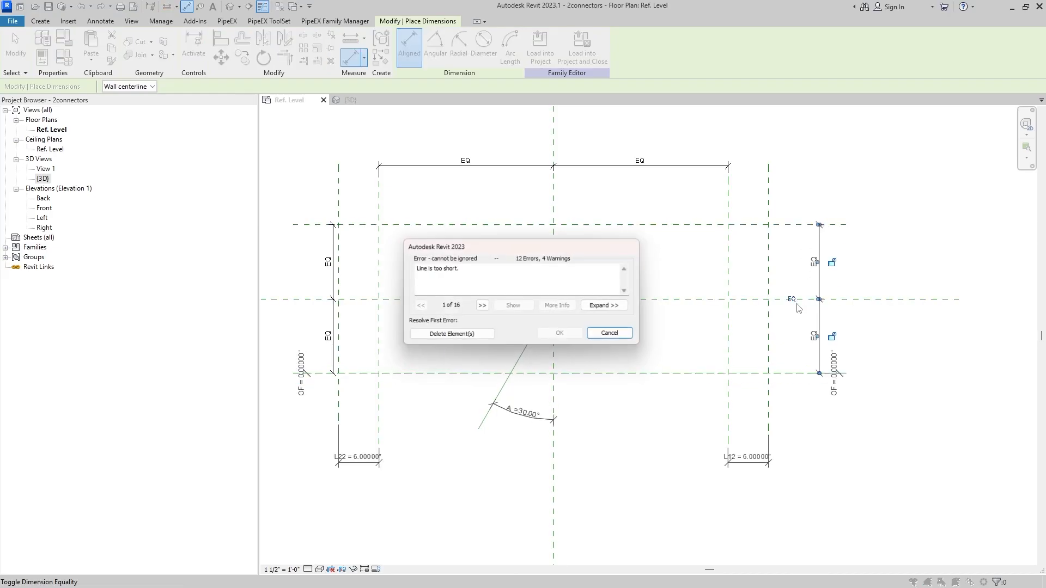
click(620, 337)
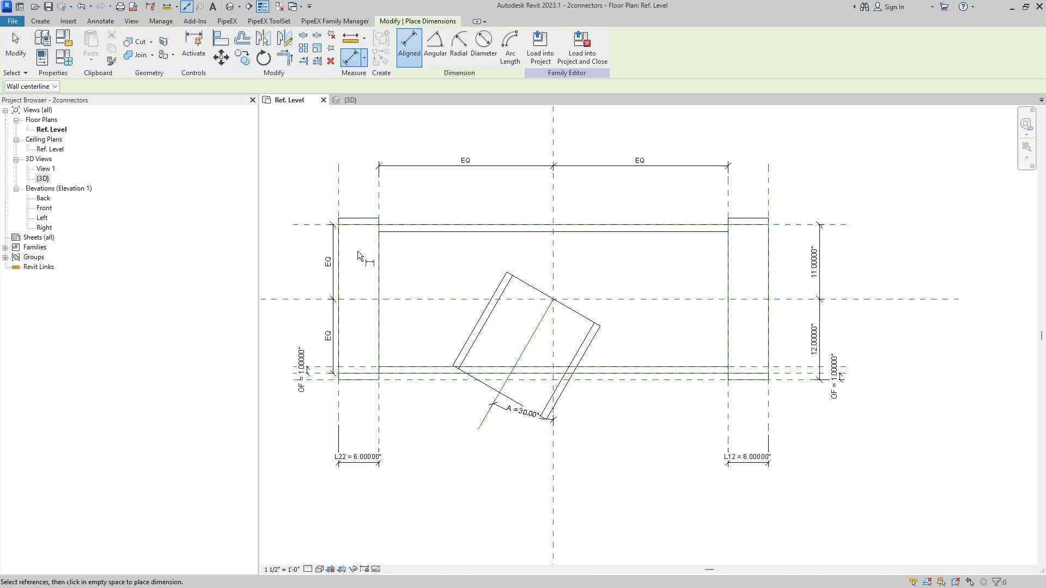
Delete the old vertical EQ dimension at the L22 end of the fitting
key(Escape)
click(334, 243)
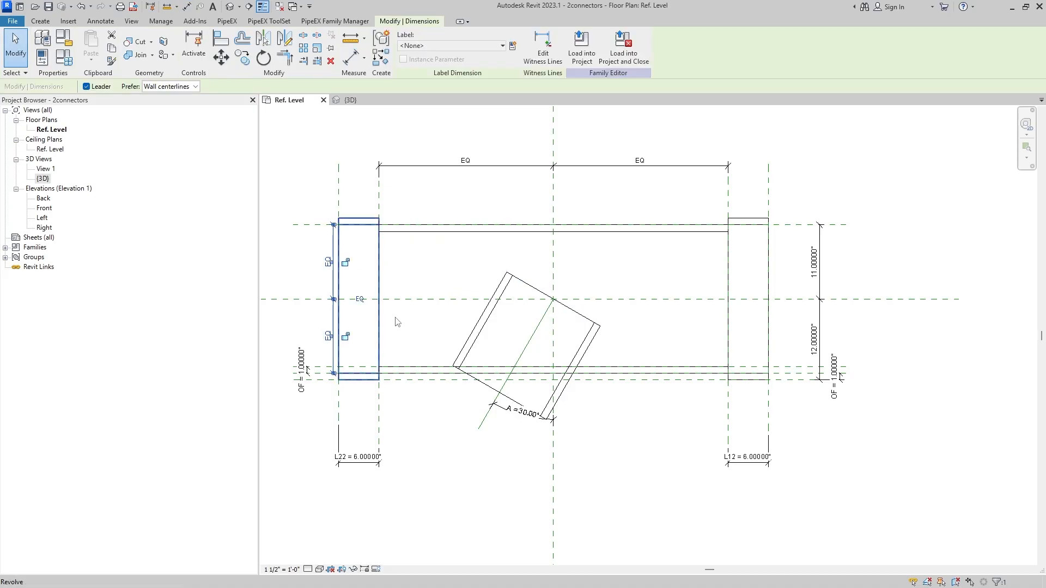
key(Delete)
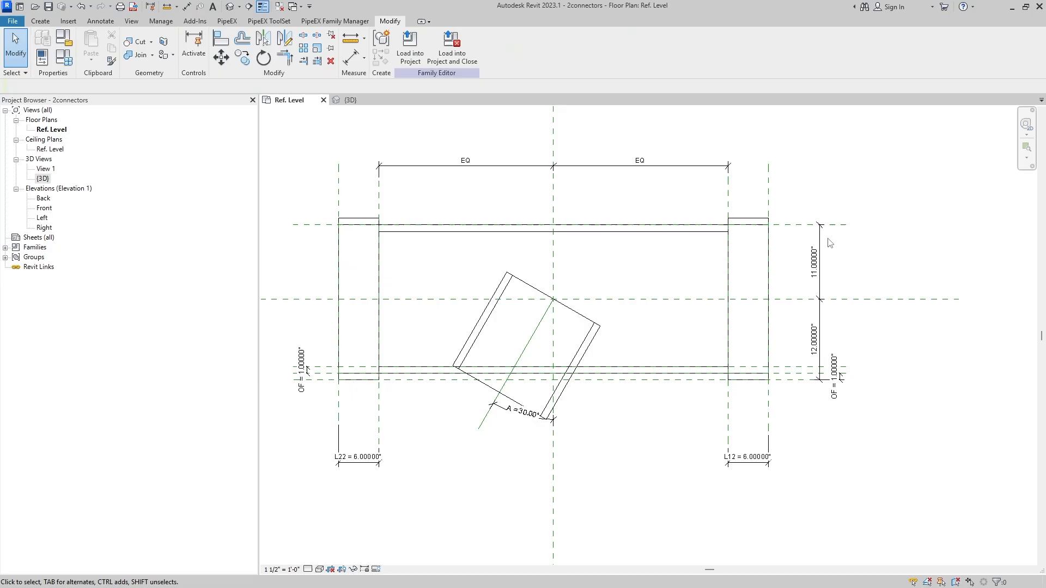
Dimension the upper, centre and lowest horizontal reference planes beside the L22 end, and make the two segments equal
click(49, 22)
click(111, 23)
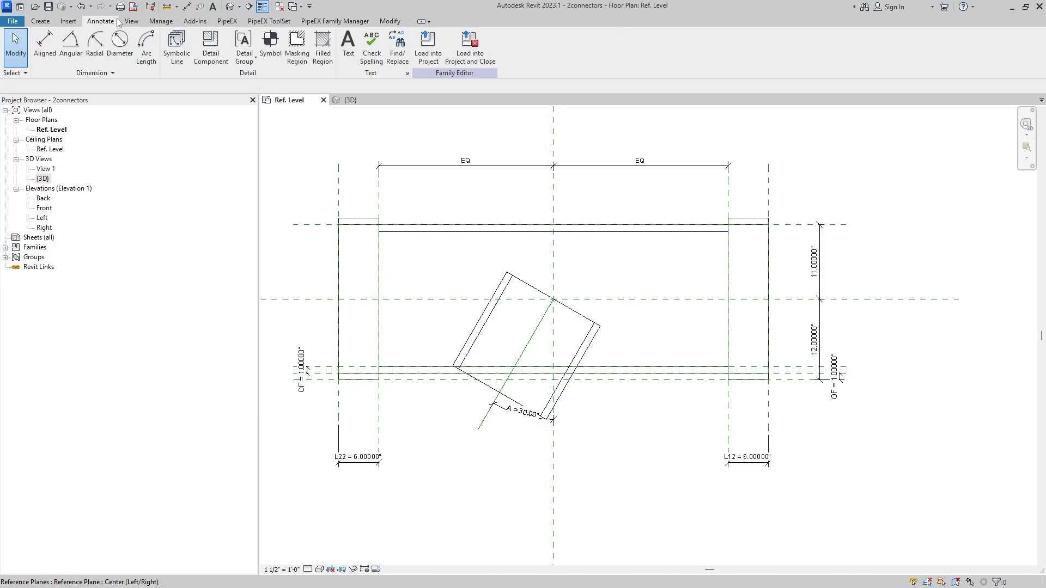
click(46, 44)
key(Escape)
click(100, 21)
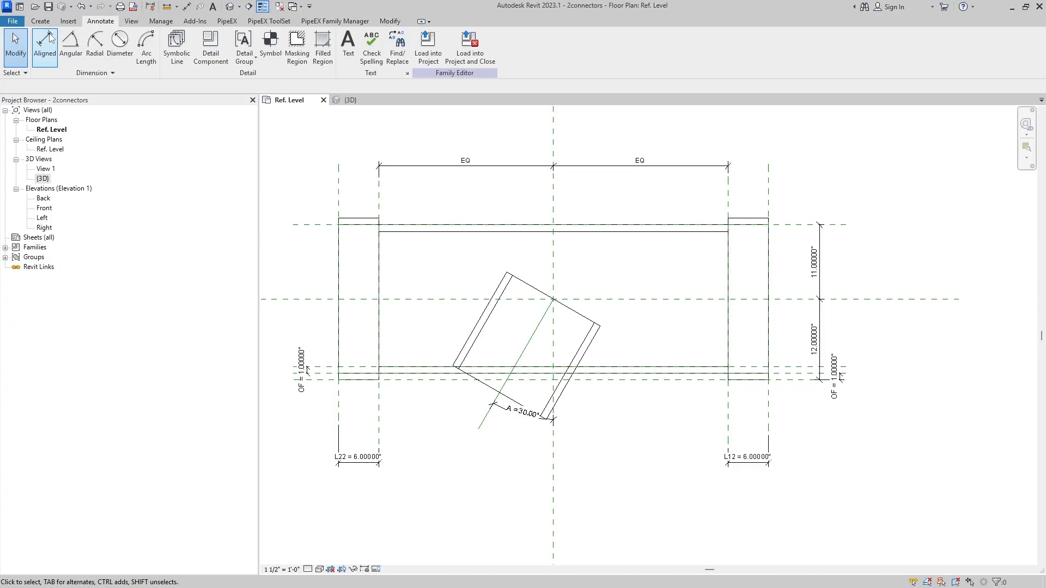
click(44, 46)
click(312, 224)
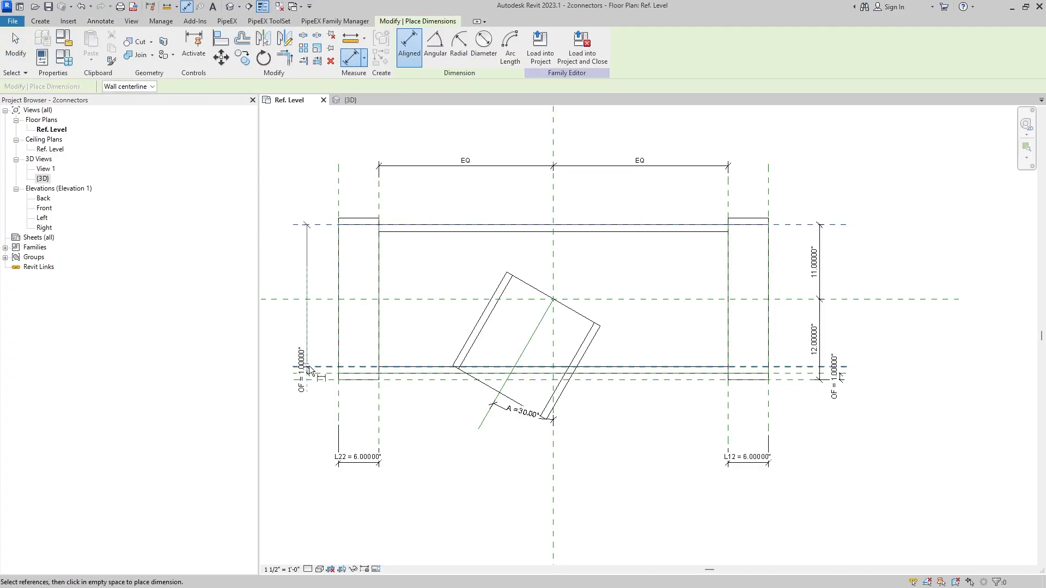
click(323, 379)
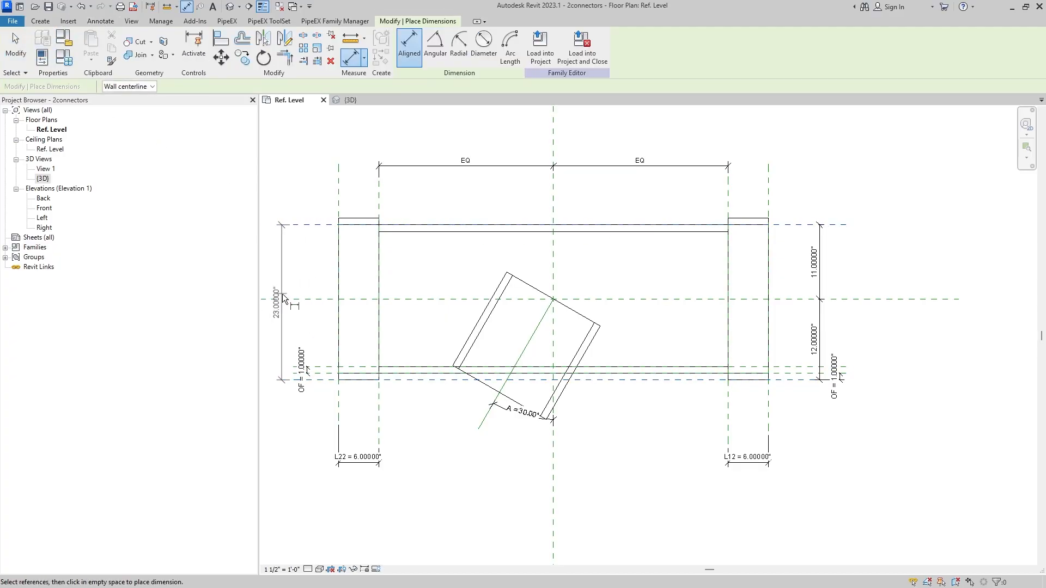
click(298, 299)
click(276, 317)
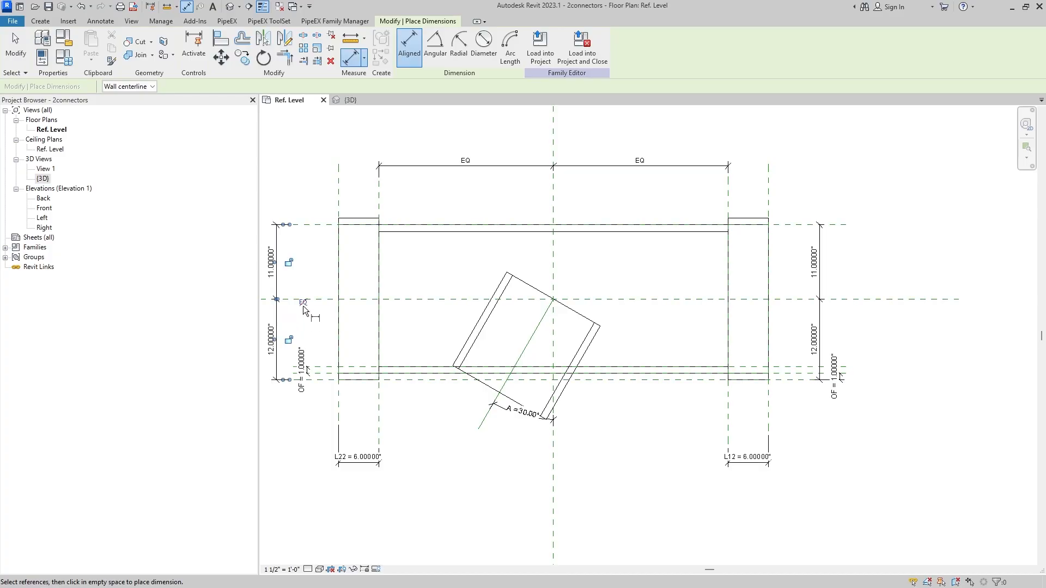
click(304, 304)
Add an overall aligned dimension from the upper to the lowest horizontal reference plane, outside the vertical EQ dimension at the L22 end
scroll(370, 270, down, 2)
middle_drag(351, 279, 479, 300)
scroll(430, 292, up, 3)
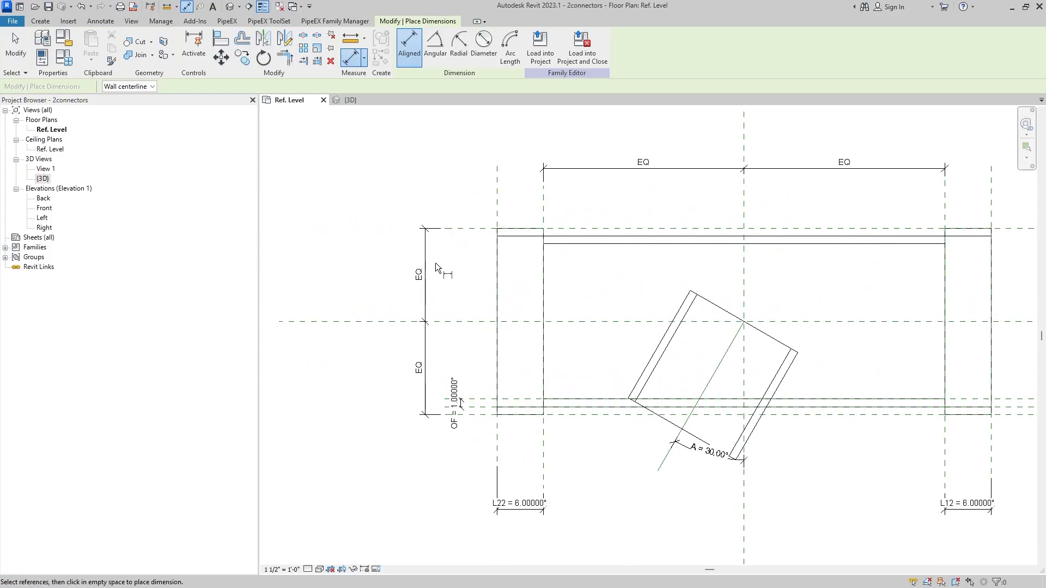
click(453, 231)
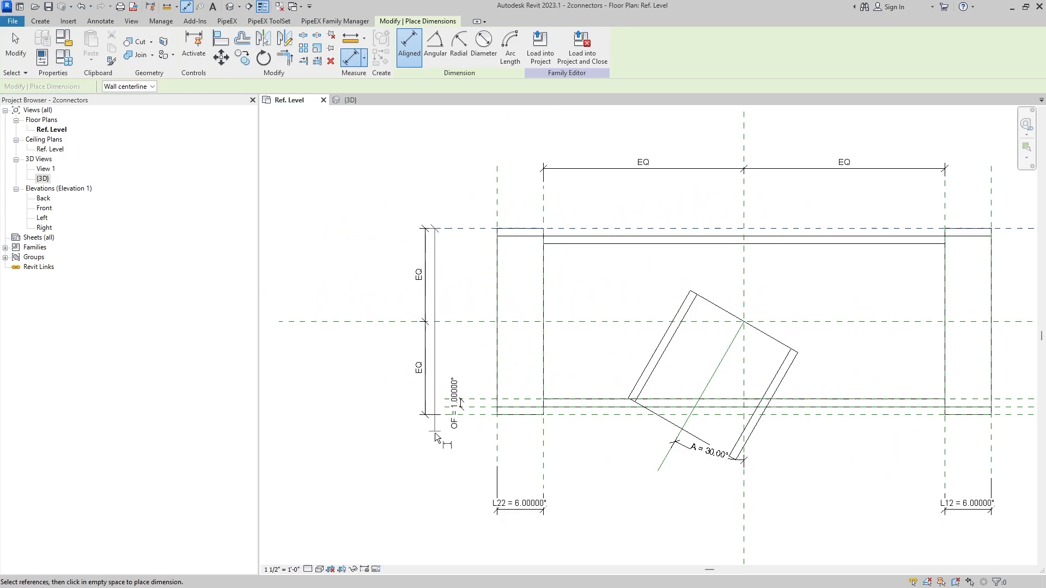
click(475, 417)
click(388, 359)
key(Escape)
key(Escape)
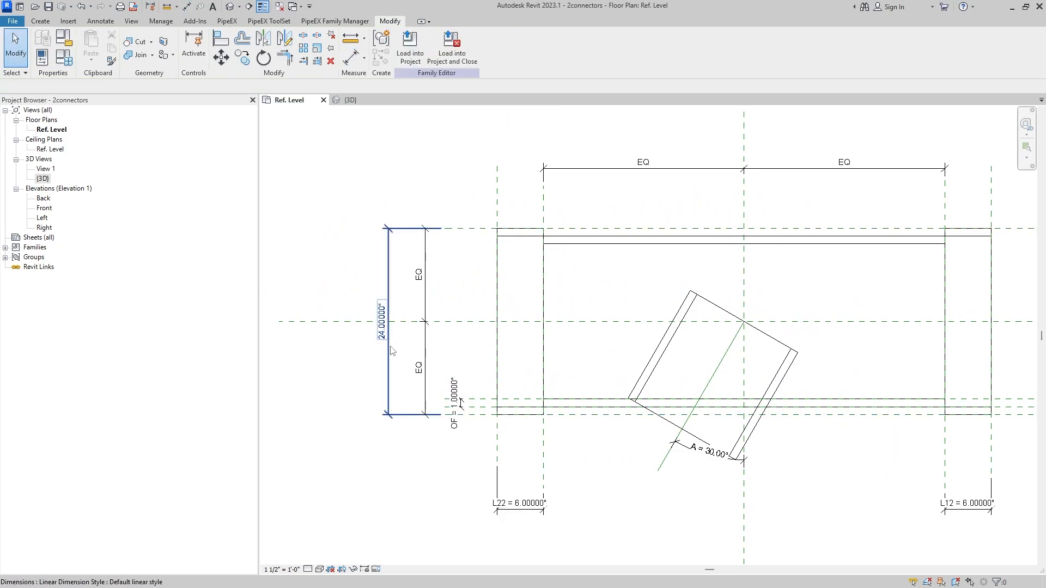
Label the overall vertical dimension at the L22 end with the D1 parameter
click(392, 350)
click(440, 46)
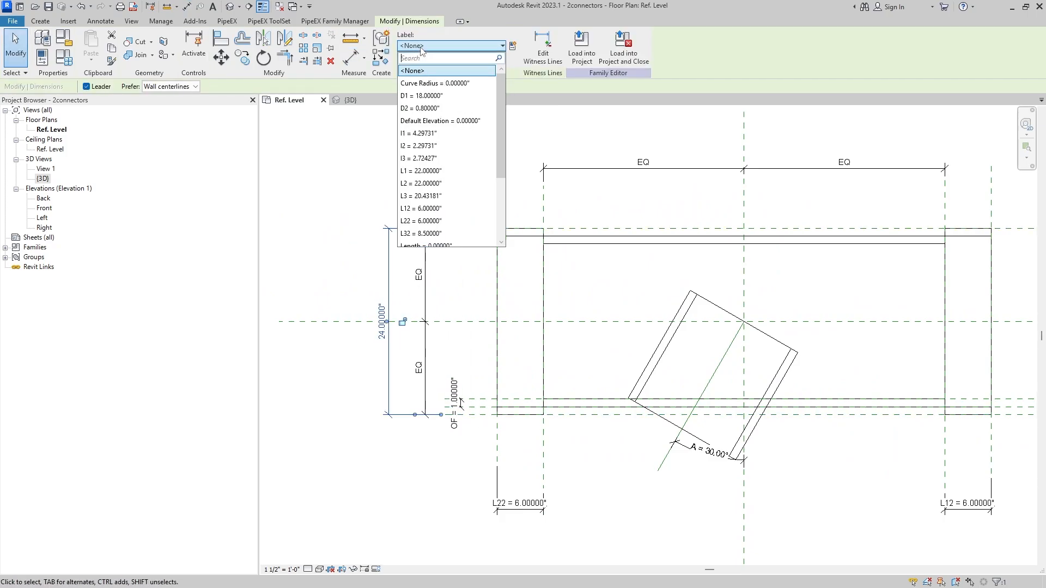
click(439, 96)
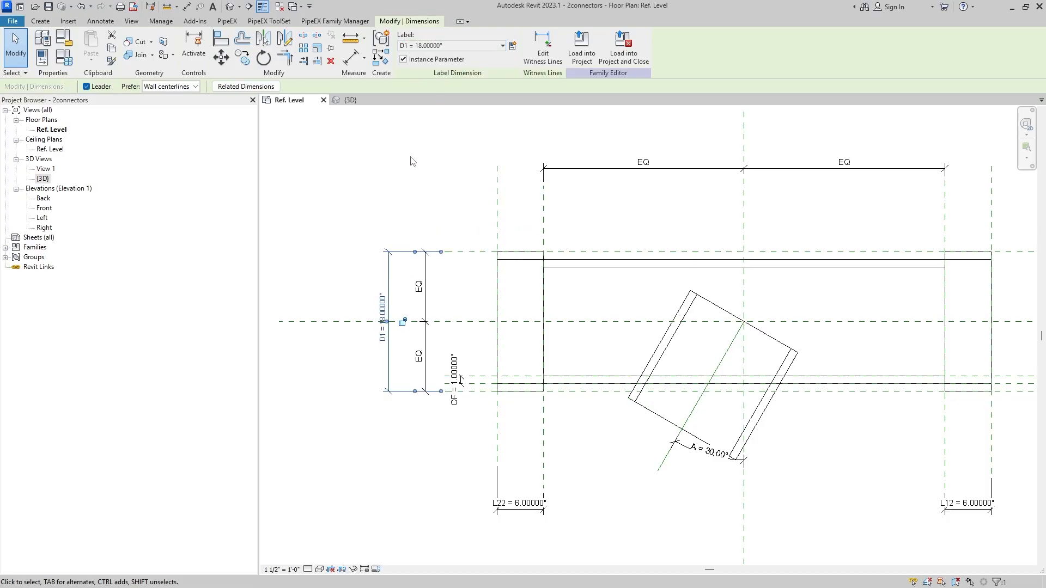
key(Escape)
Drive the branch radii with family formulas: R3 = D1 / 2 and r3 = D1 / 2 - OF
scroll(855, 388, up, 1)
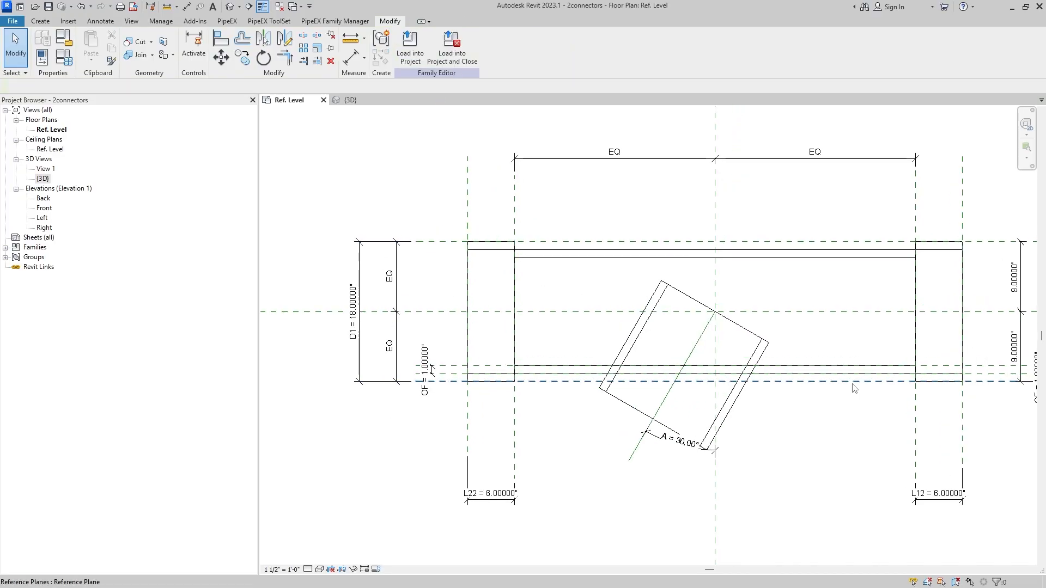
middle_drag(855, 389, 779, 340)
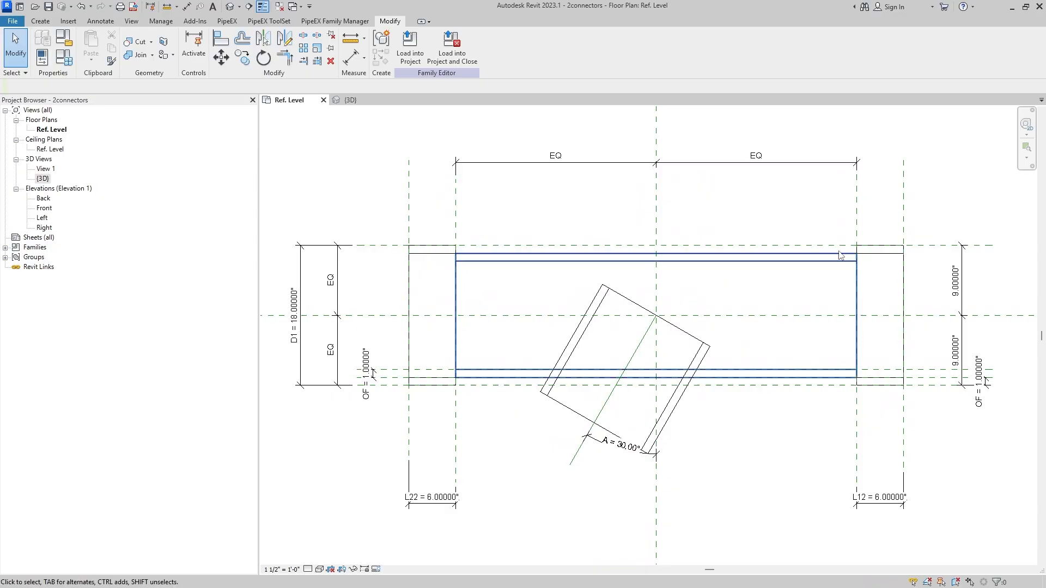
click(351, 100)
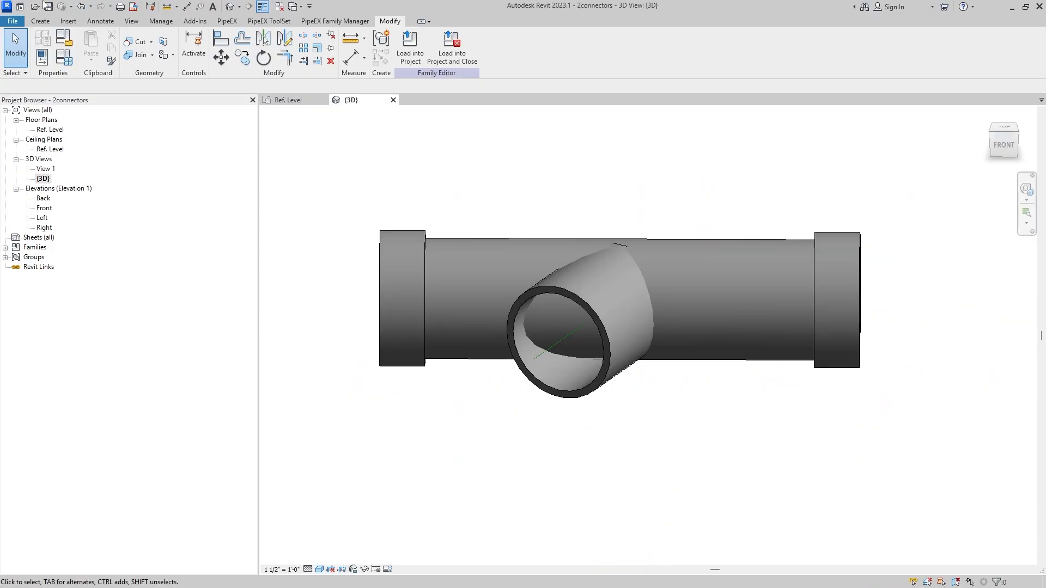
click(65, 59)
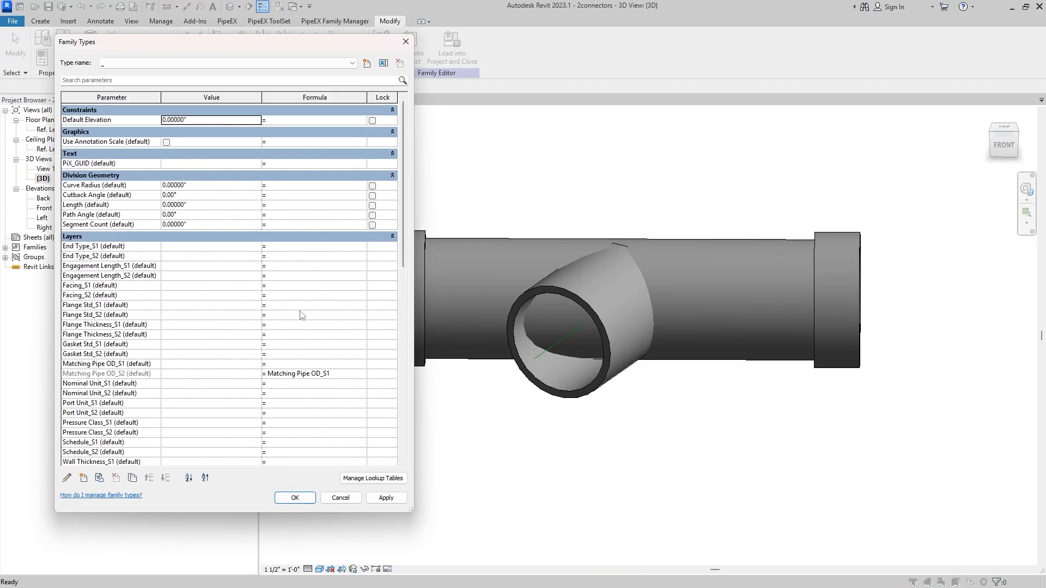
scroll(300, 311, down, 3)
scroll(264, 407, down, 2)
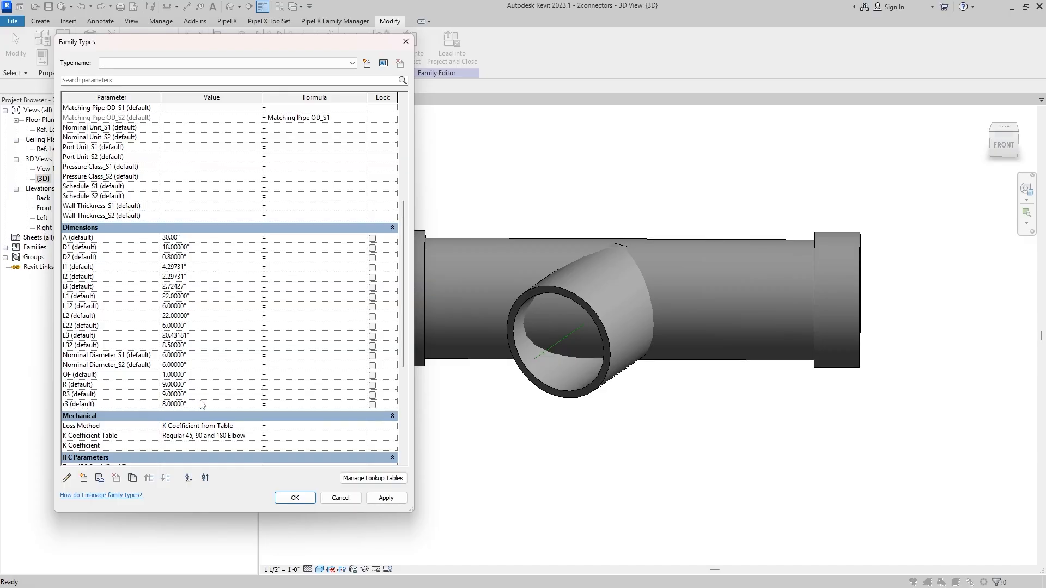
click(292, 404)
click(287, 394)
text(D1 / 2 - OF)
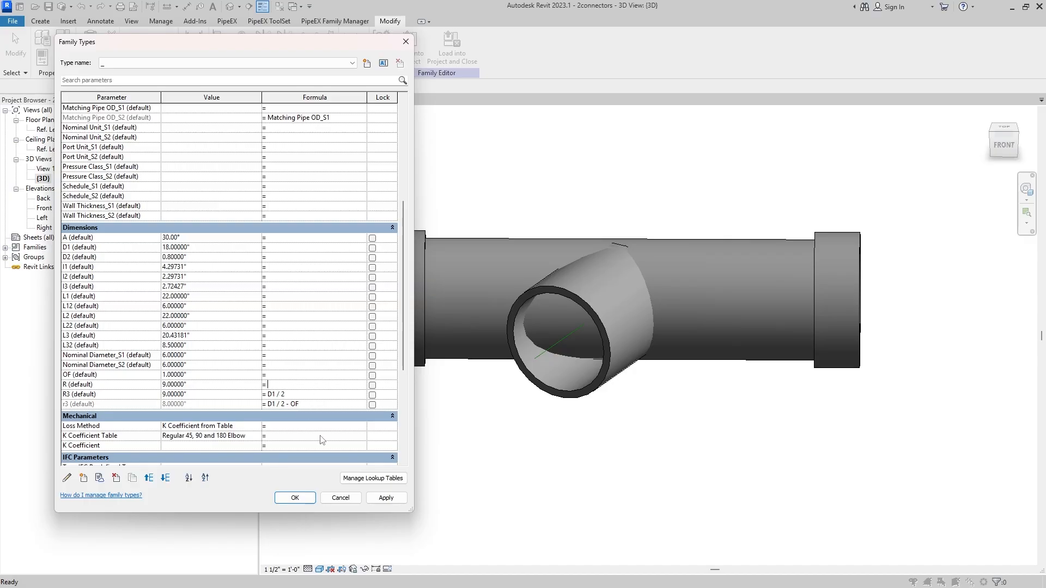
click(386, 498)
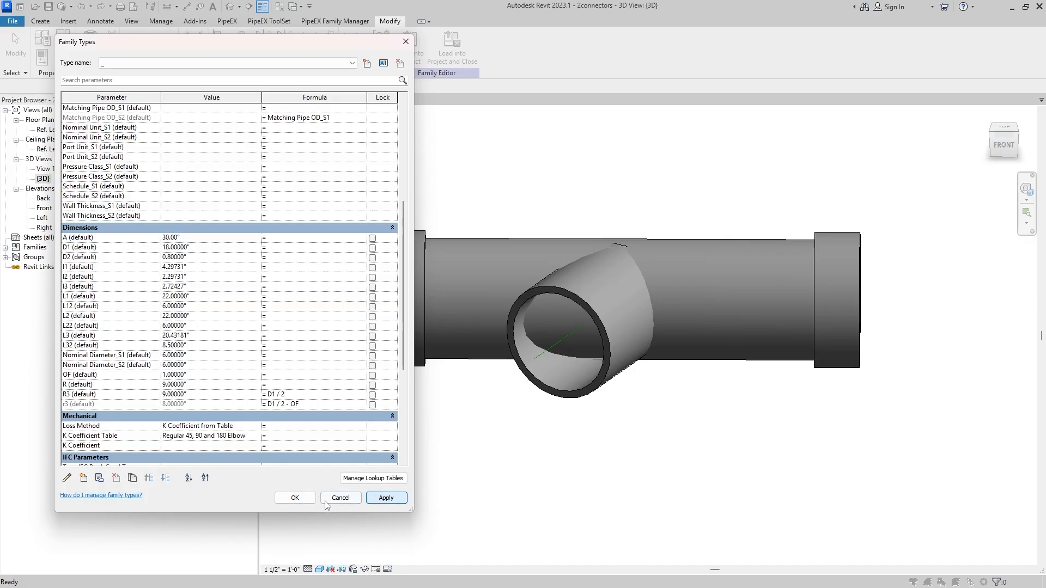
click(295, 499)
Flex the branch by setting angle parameter A to 0° and check it in 3D, and return to the Ref. Level plan
shift+middle_drag(650, 445, 673, 464)
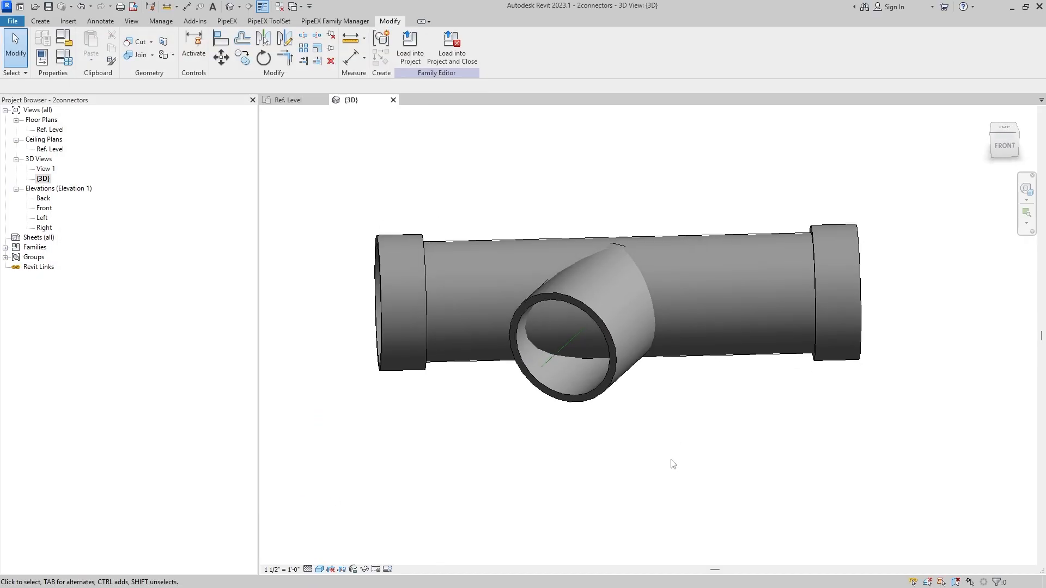
click(63, 57)
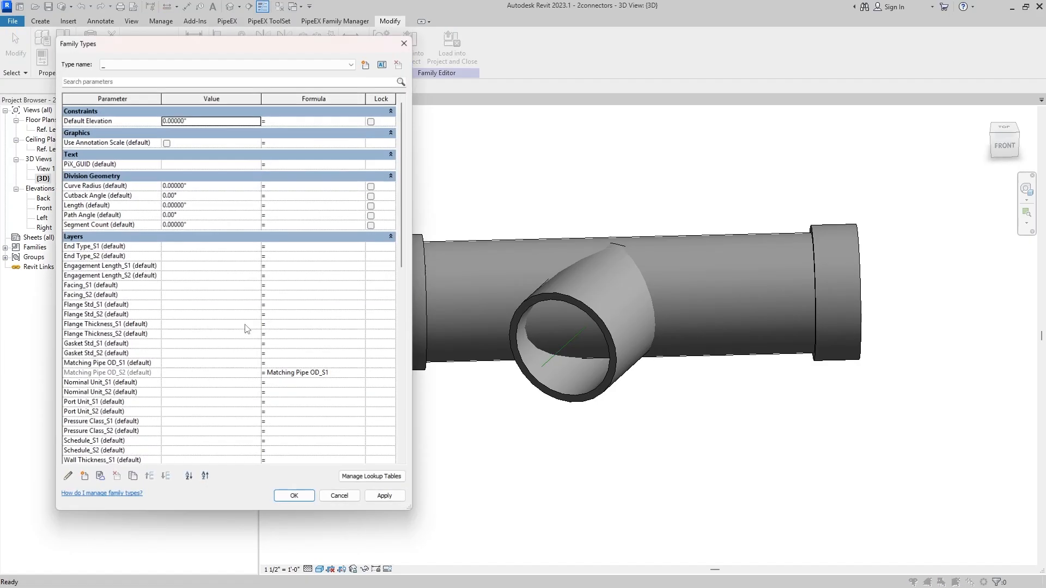
scroll(171, 265, down, 10)
click(168, 266)
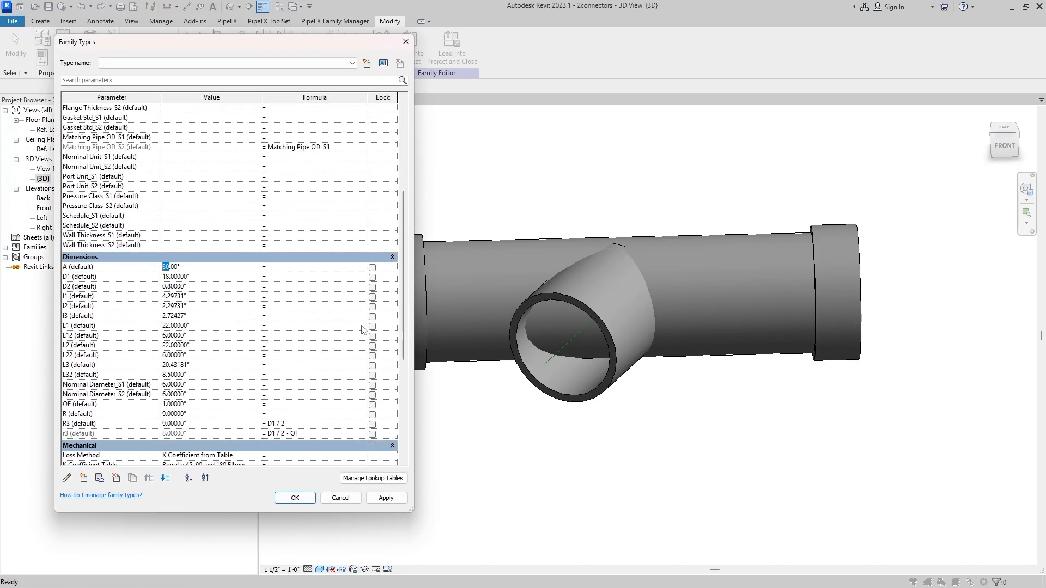
text(0)
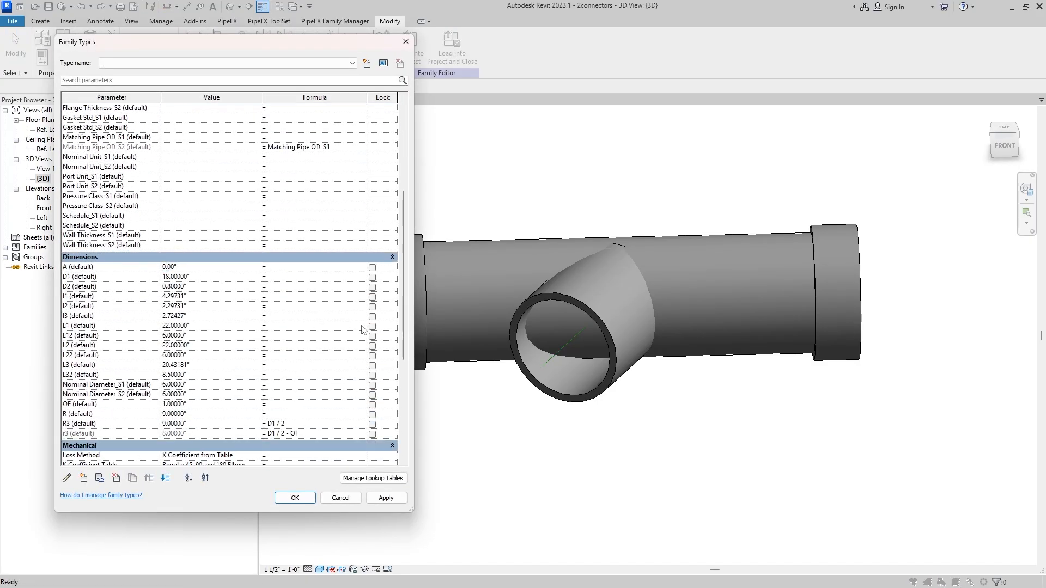
click(286, 502)
shift+middle_drag(639, 309, 574, 411)
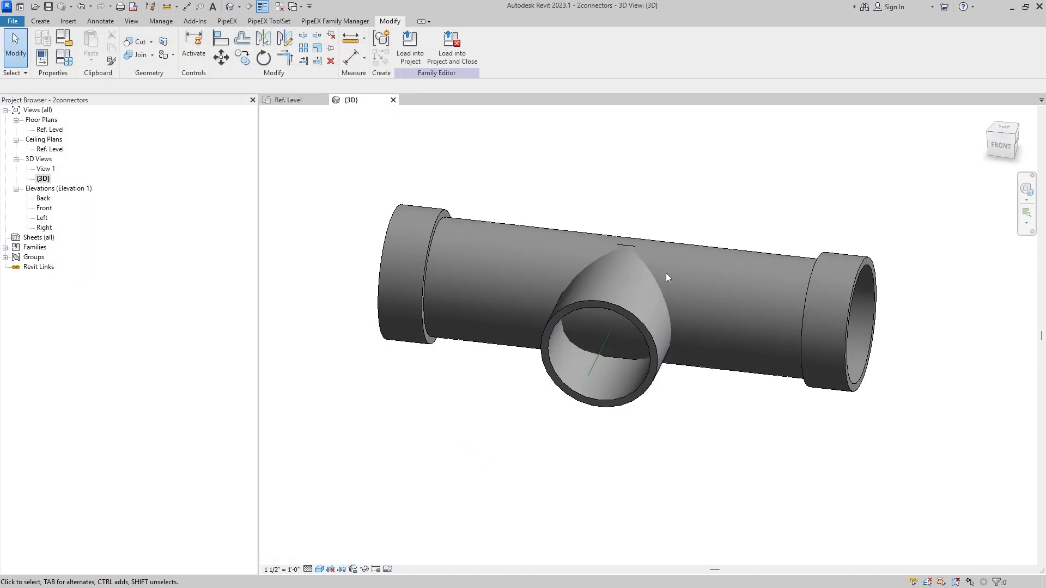
key(ctrl+Tab)
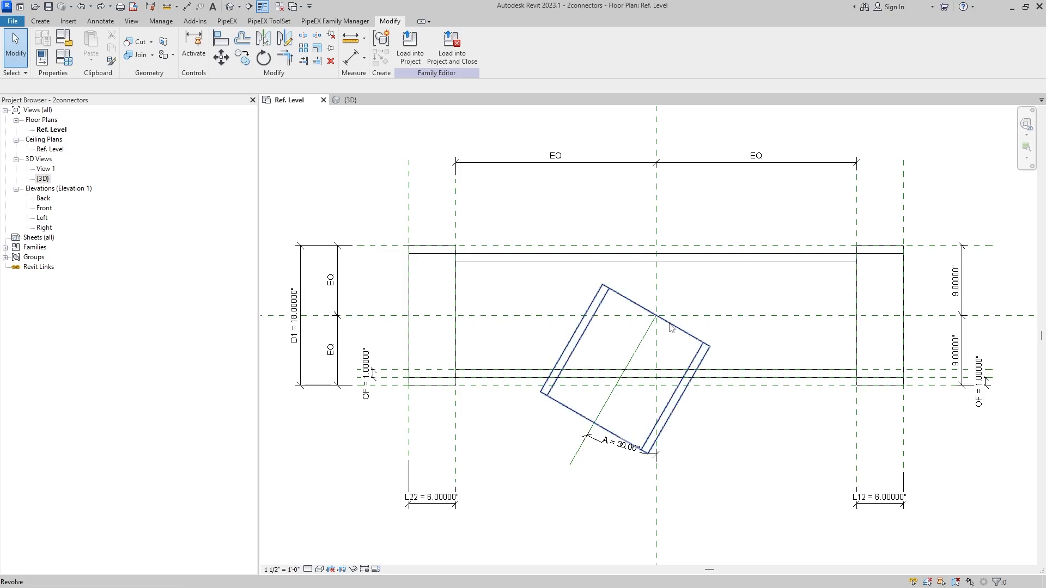
Draw a reference line about 14.4" long from inside the body, beside the branch, to the intersection of the centre reference planes
middle_drag(759, 470, 733, 467)
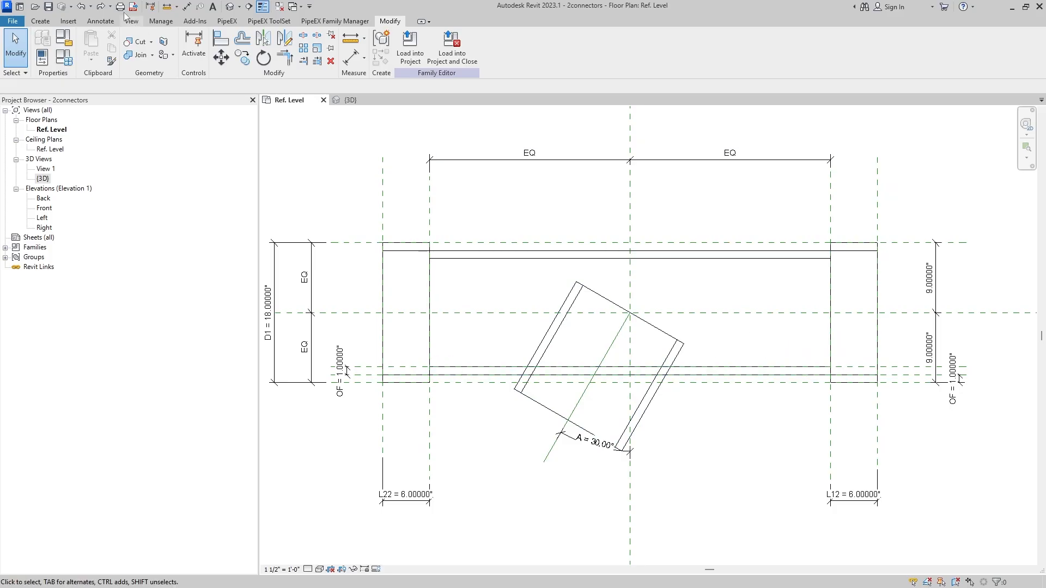
click(40, 21)
click(587, 48)
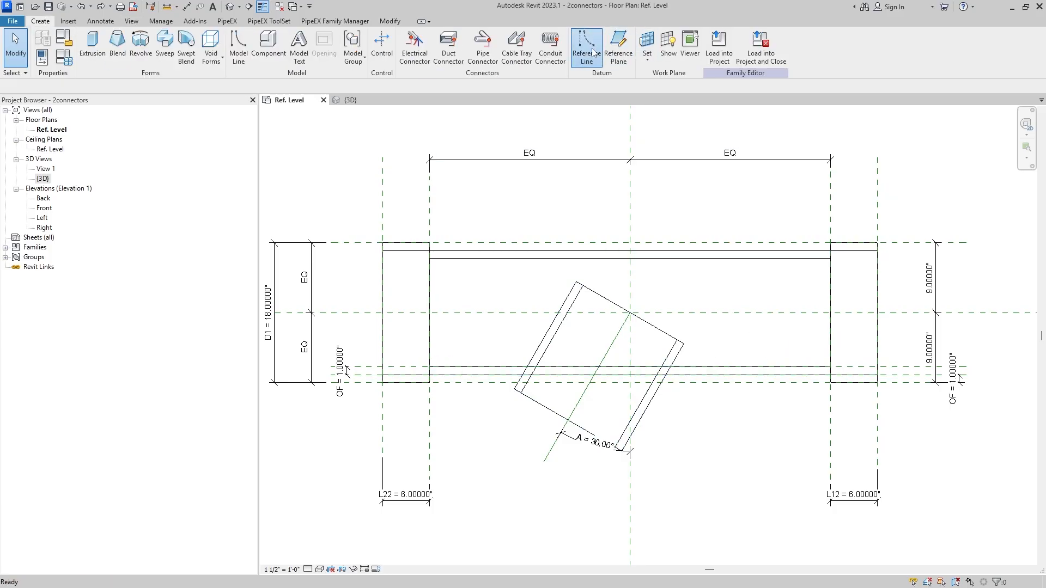
click(733, 353)
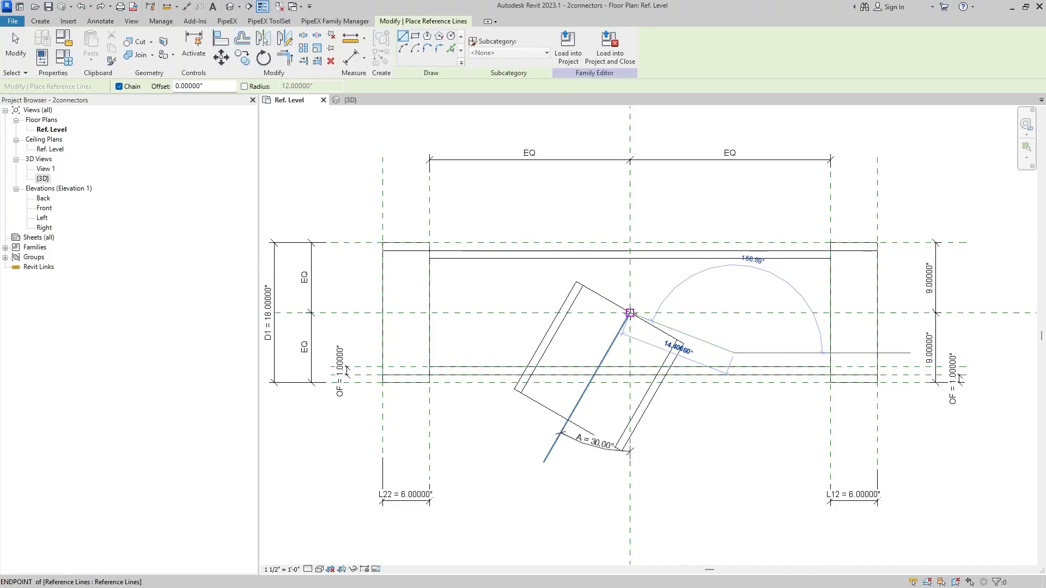
click(631, 313)
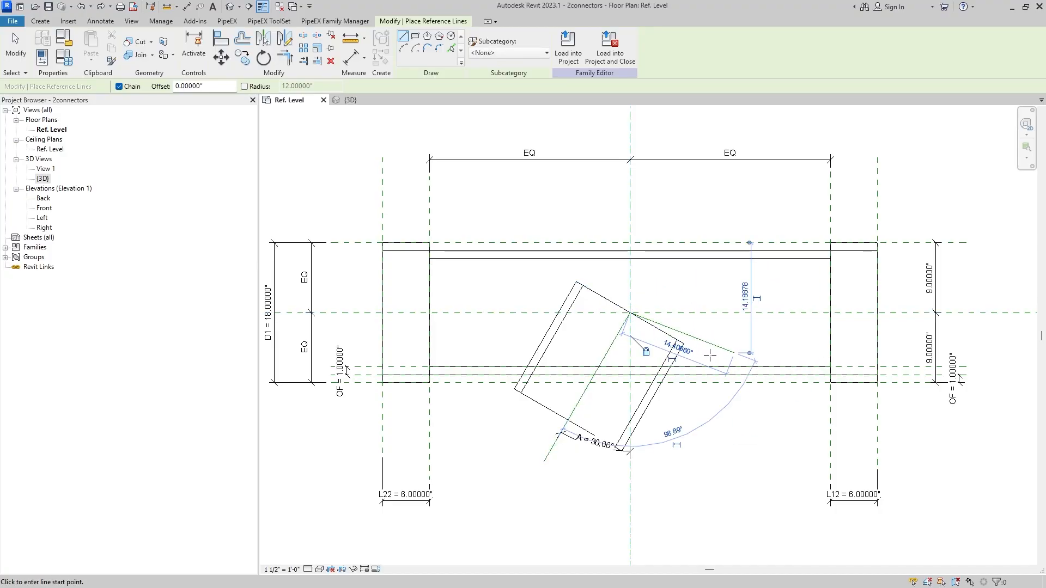
key(Escape)
click(664, 324)
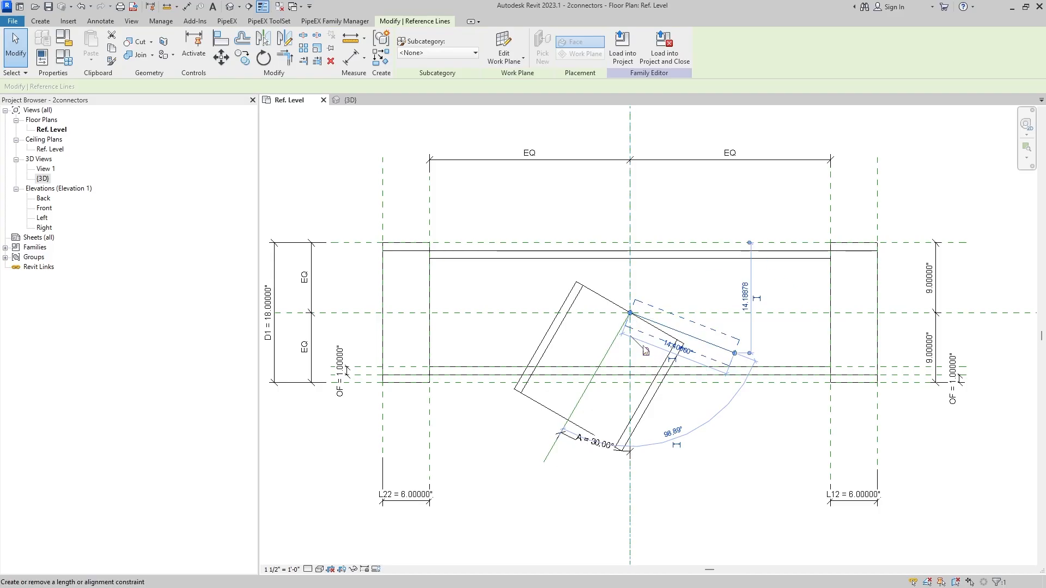
click(721, 340)
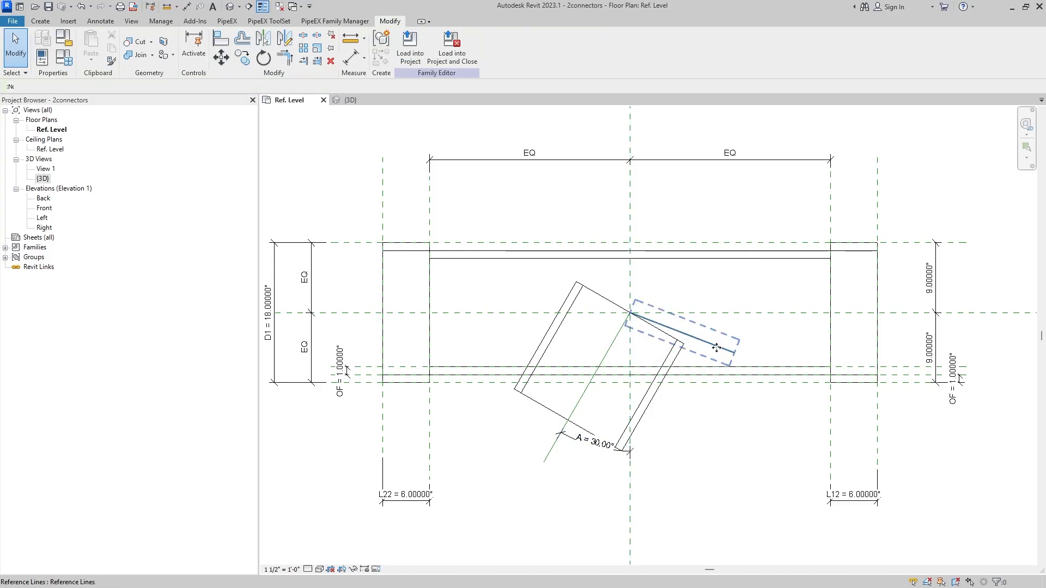
click(713, 345)
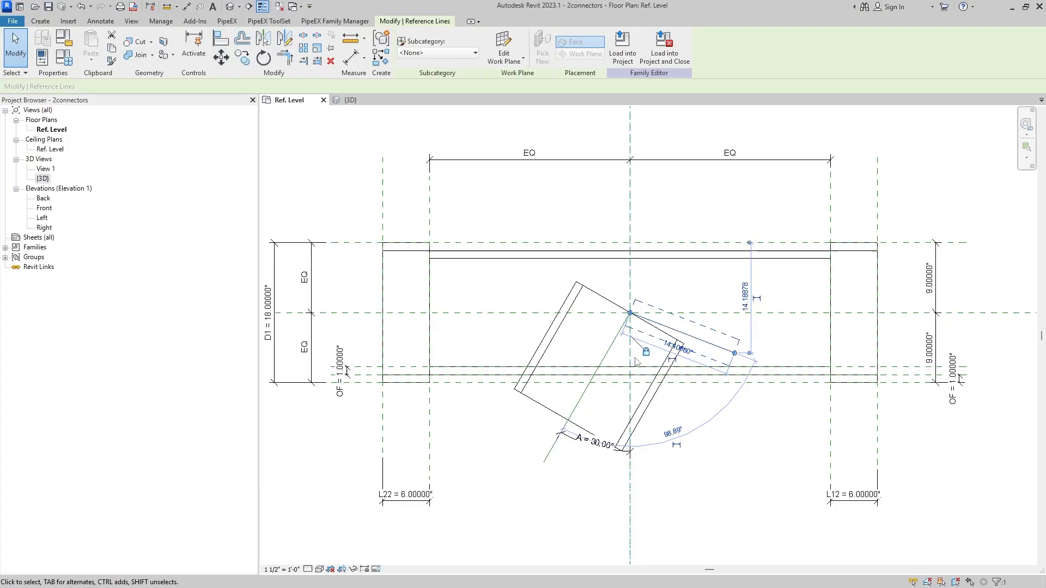
click(741, 334)
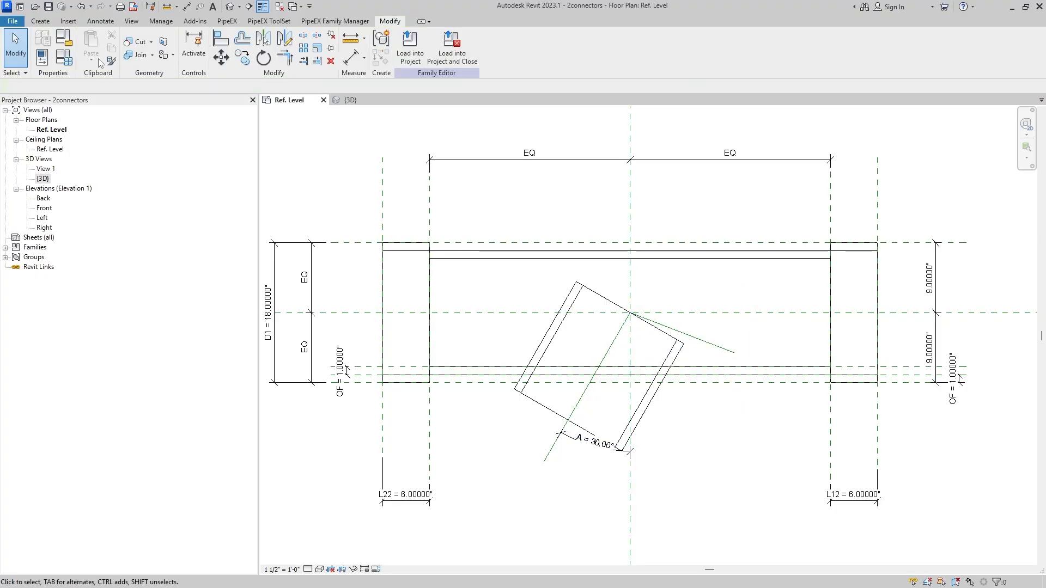
Add an angular dimension between the horizontal centre reference plane and the new slanted reference line
click(101, 21)
click(65, 45)
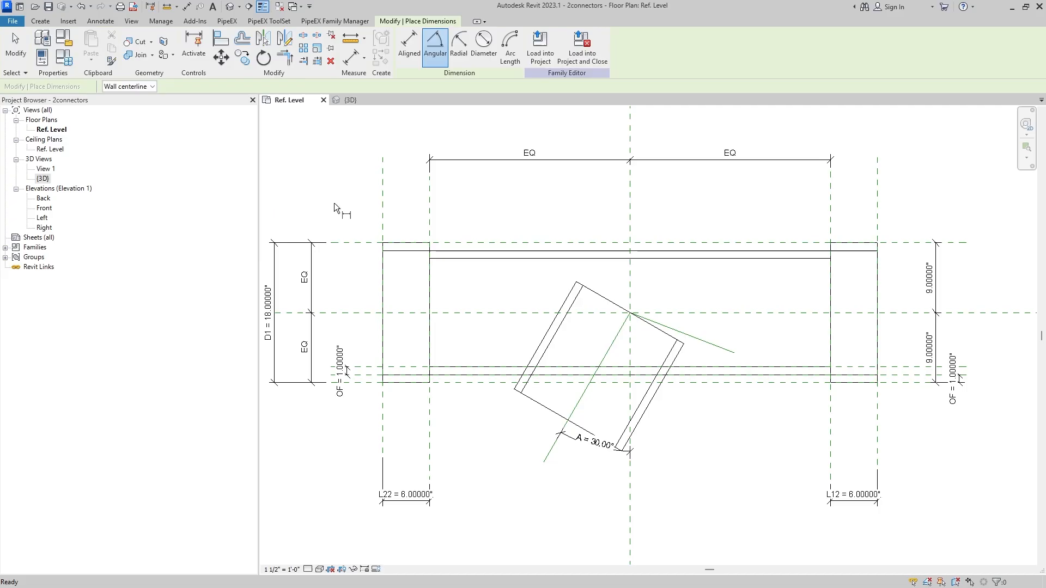
click(714, 314)
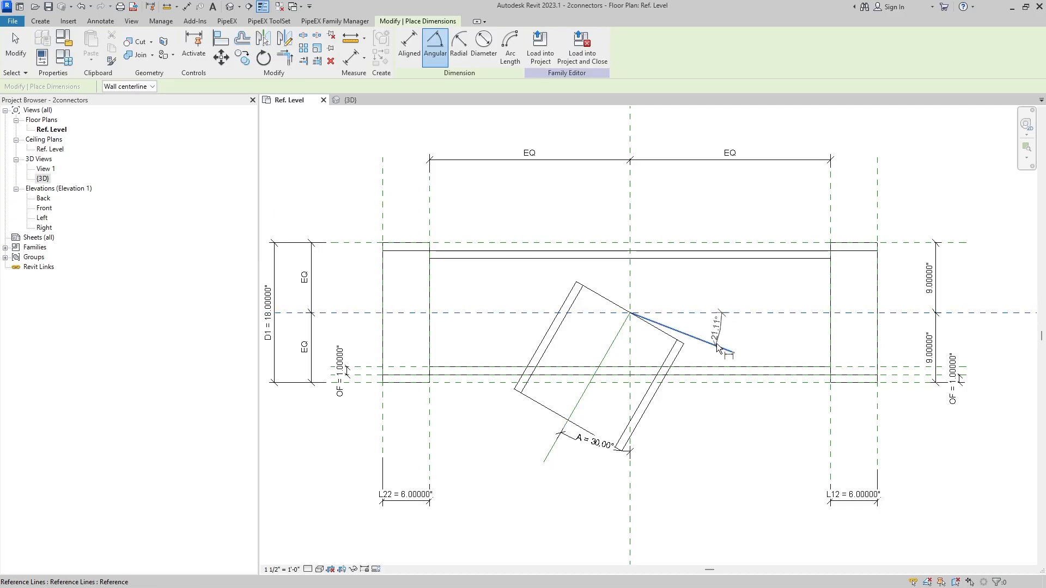
click(717, 348)
click(724, 331)
key(Escape)
key(Escape)
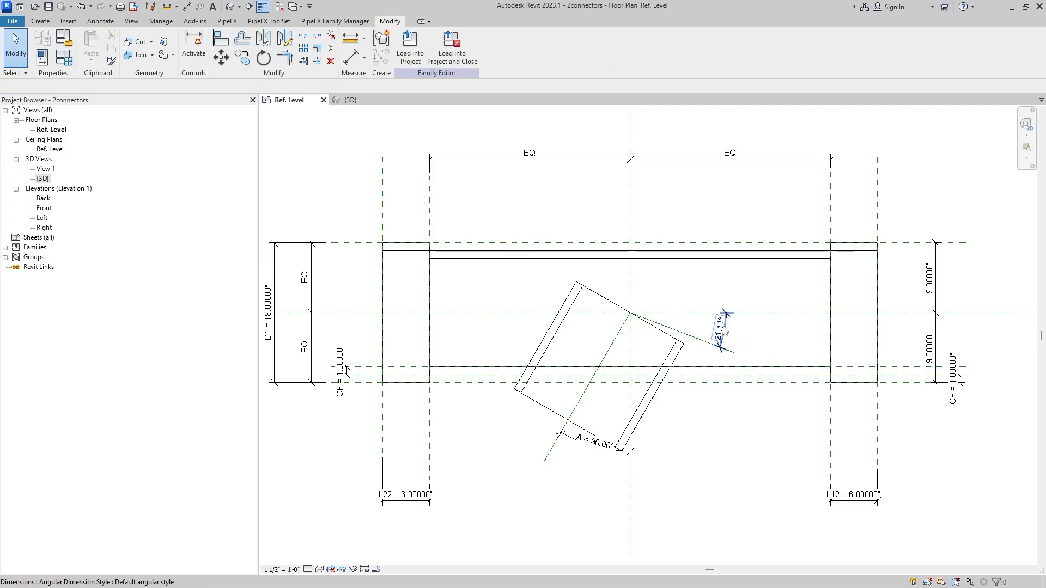
Label the new angular dimension with the A parameter
click(724, 331)
click(494, 46)
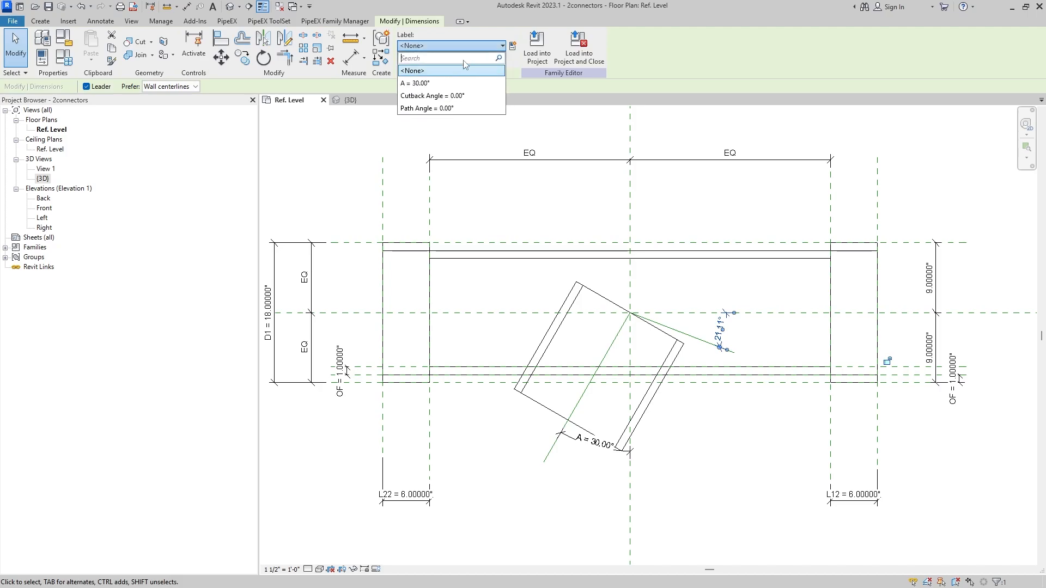
click(425, 84)
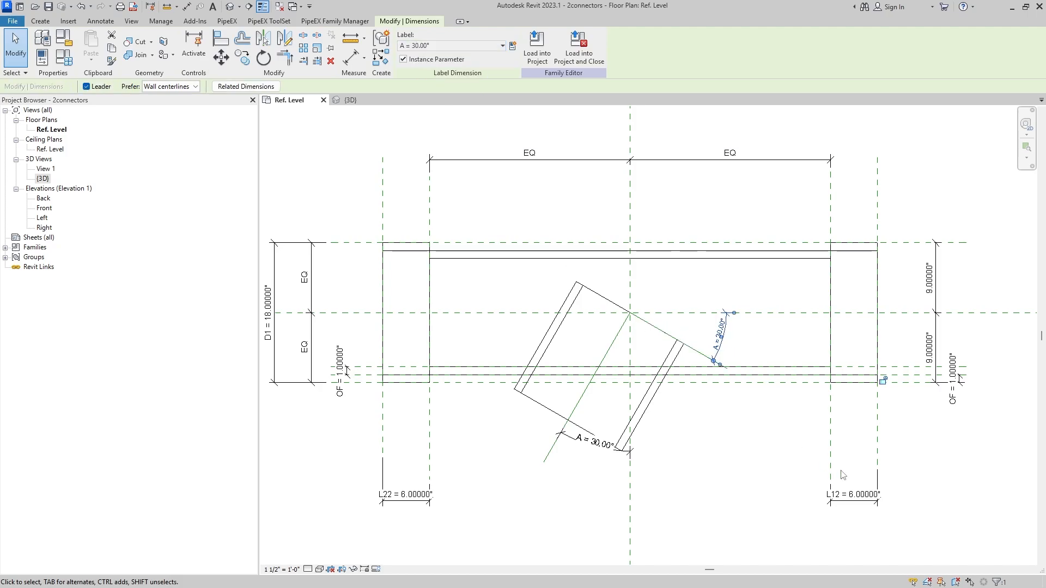
click(757, 431)
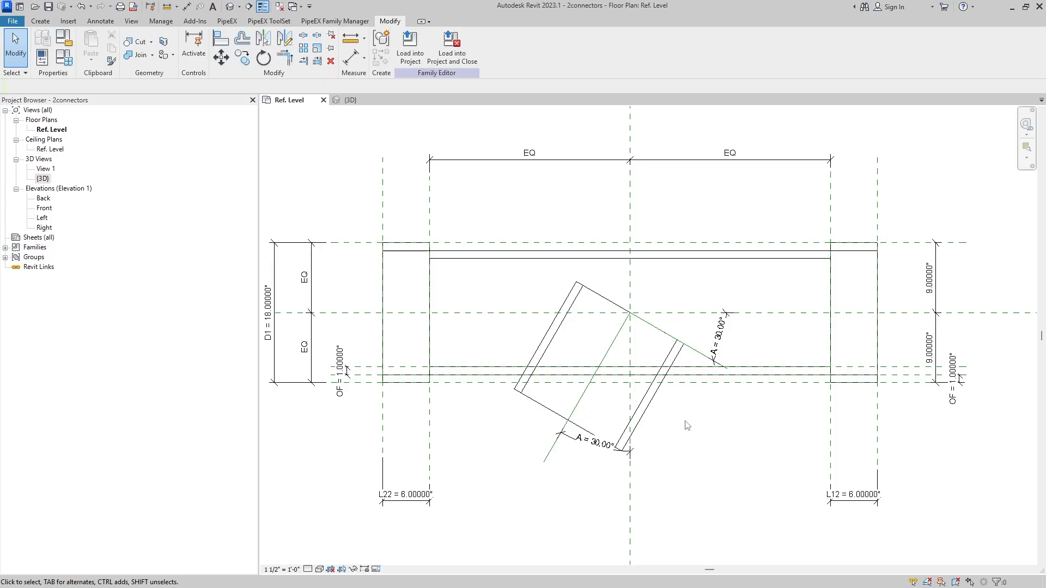
Try stretching the branch revolve's open end outward in the 3D view, and undo the change
click(351, 101)
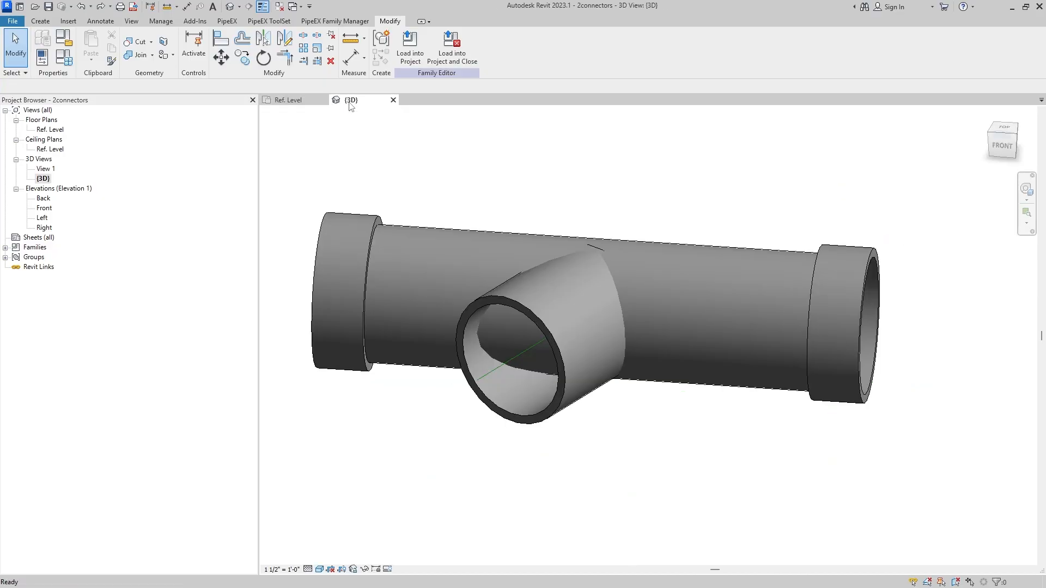
click(559, 381)
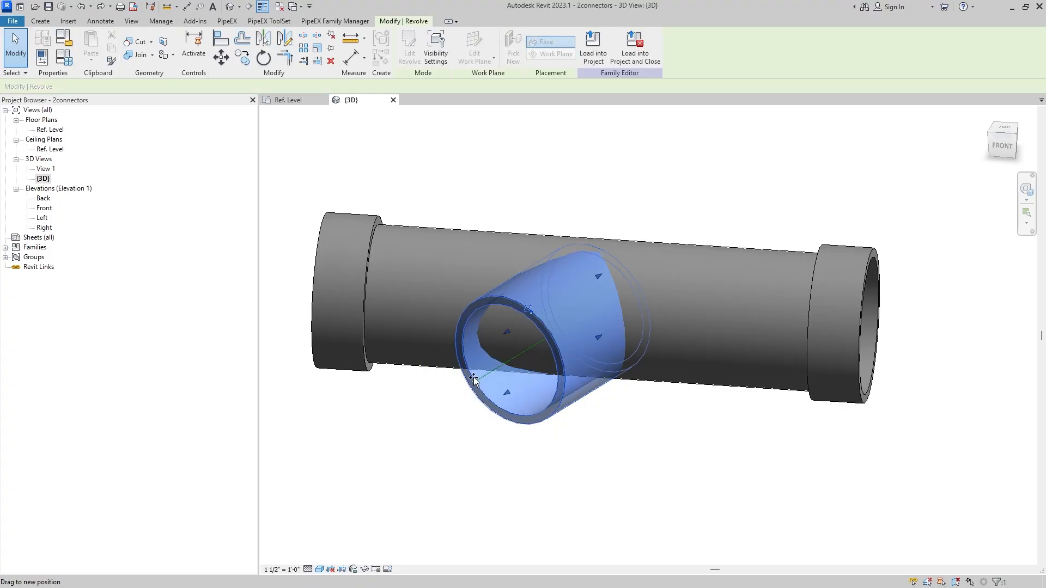
drag(473, 379, 500, 420)
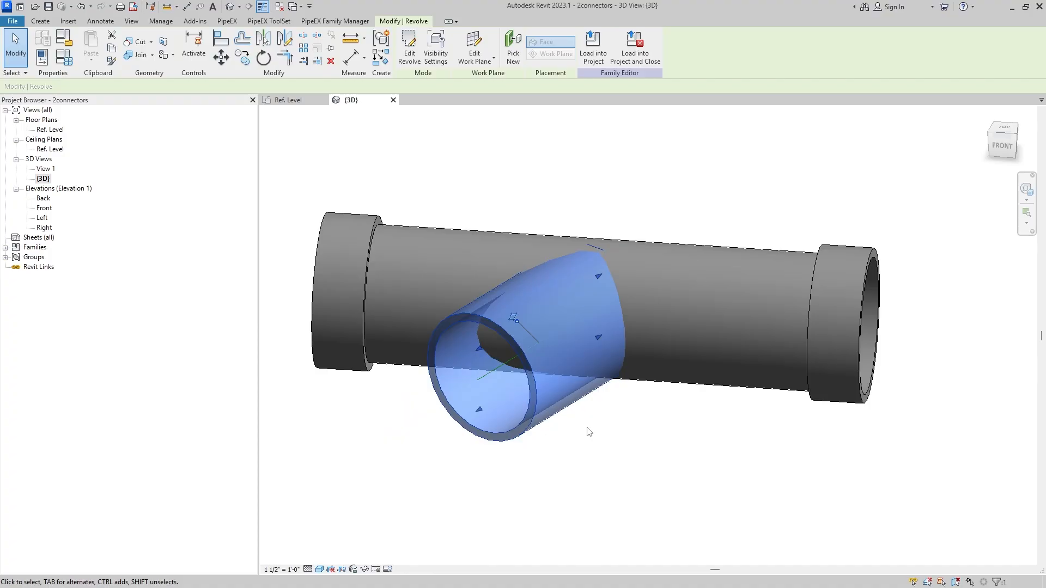
click(81, 6)
click(81, 6)
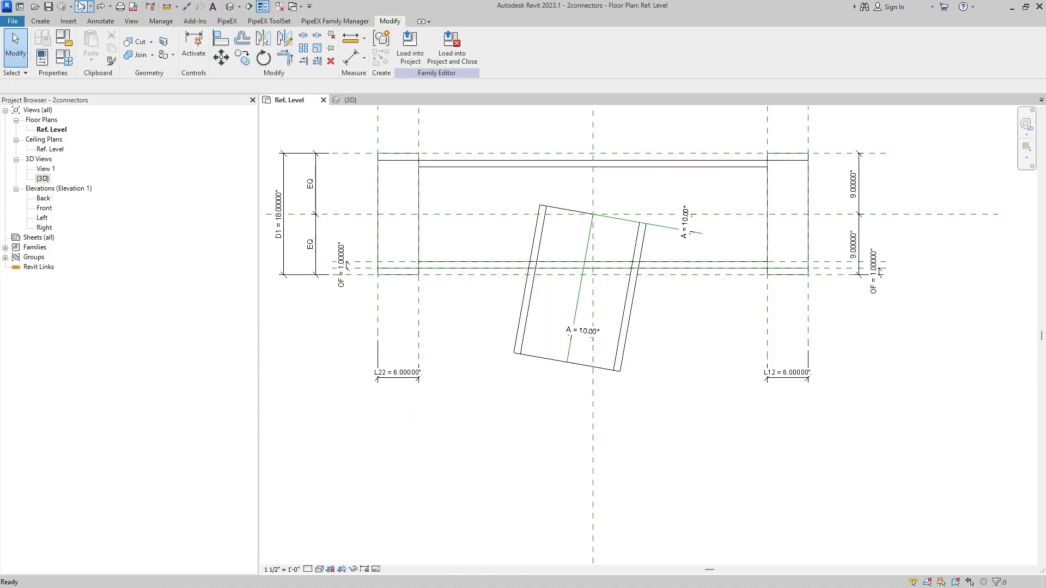
Set the angle parameter A to 0° in the family types and apply it
click(64, 57)
scroll(278, 365, down, 8)
click(226, 246)
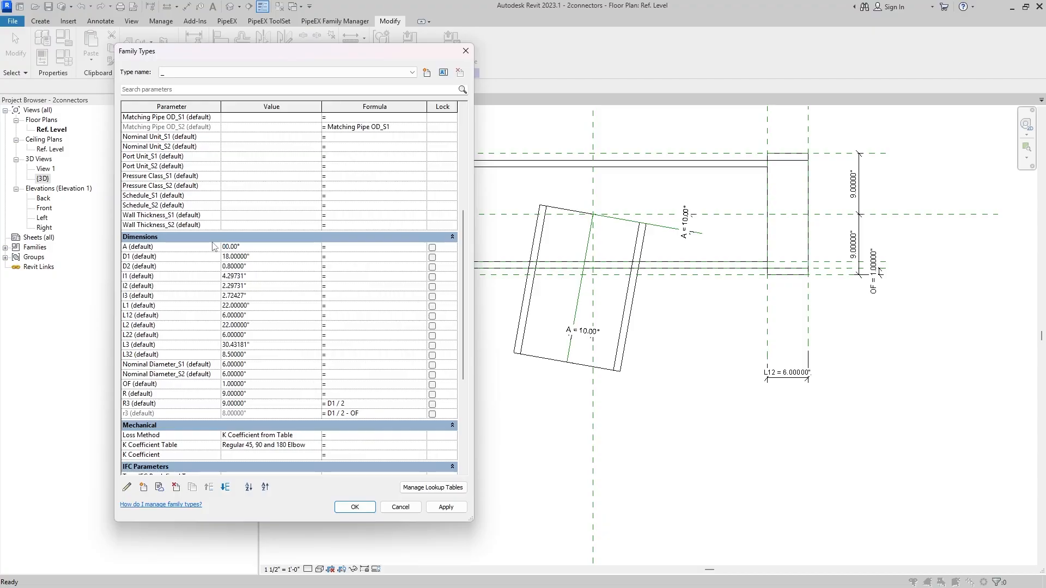
click(445, 507)
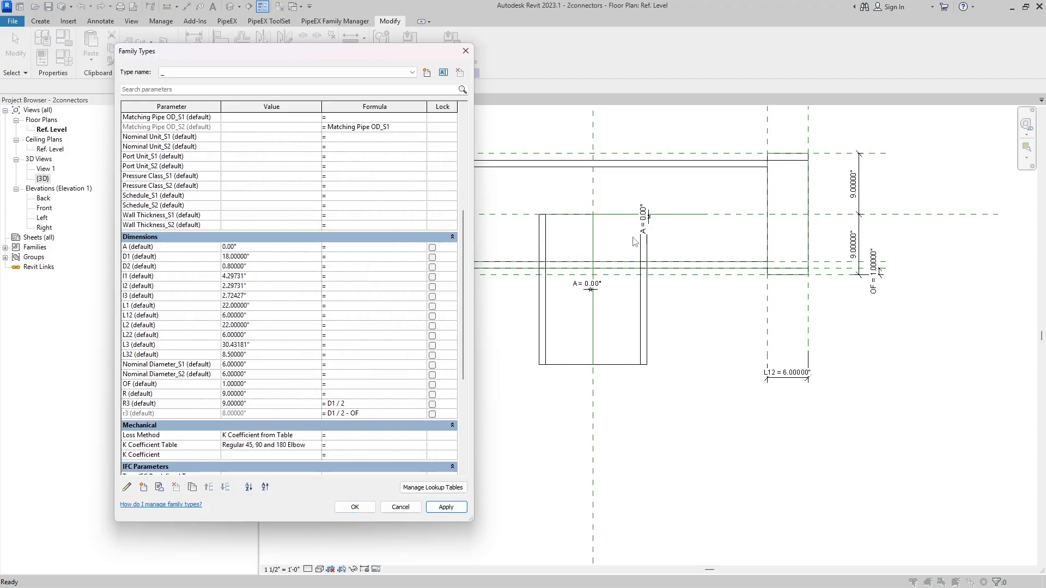
click(355, 508)
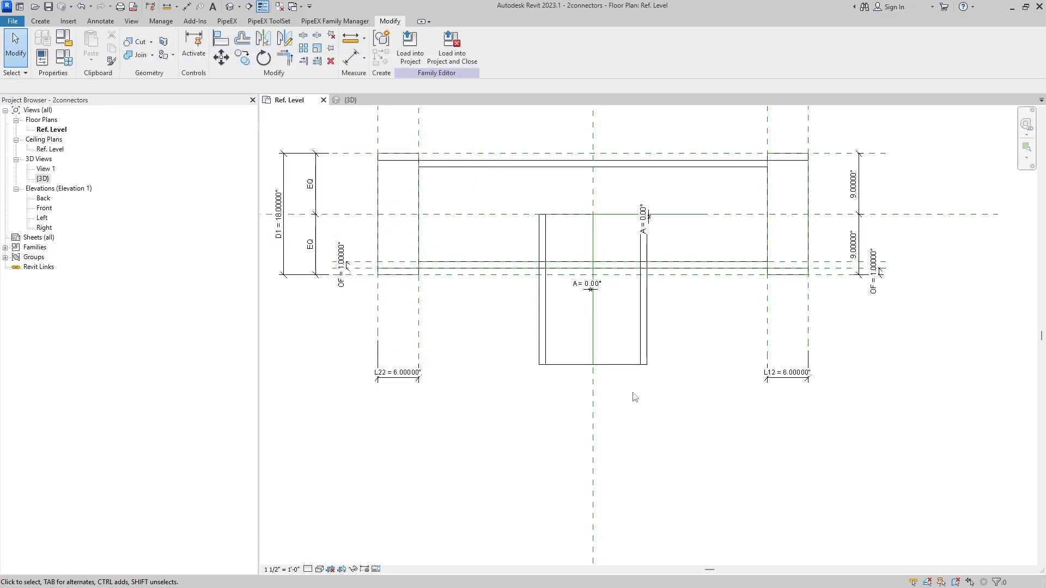
Draw a horizontal reference line about 18" long in the plan, just beyond the branch's open end and crossing its axis
click(41, 21)
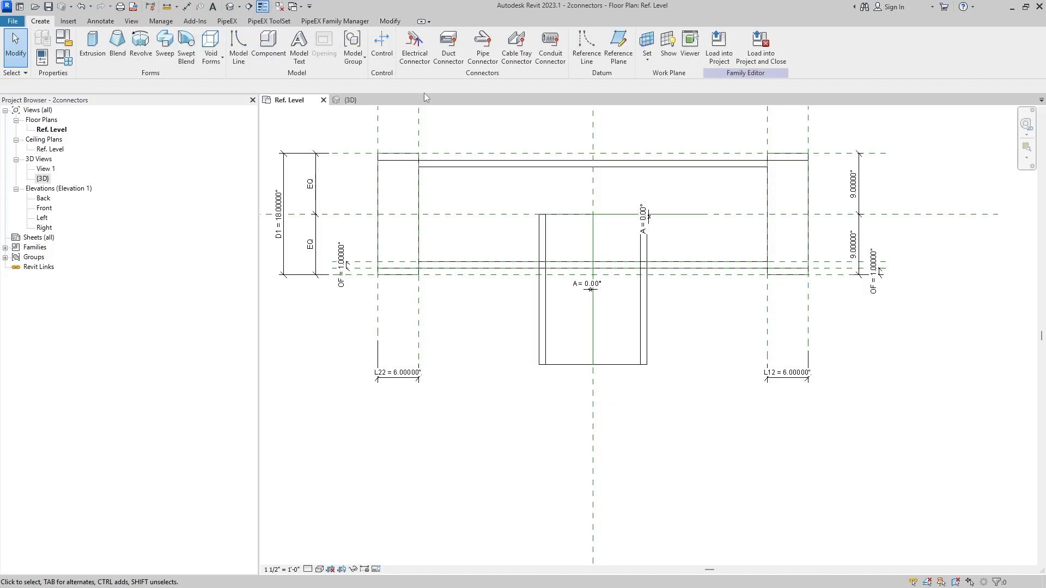
click(586, 46)
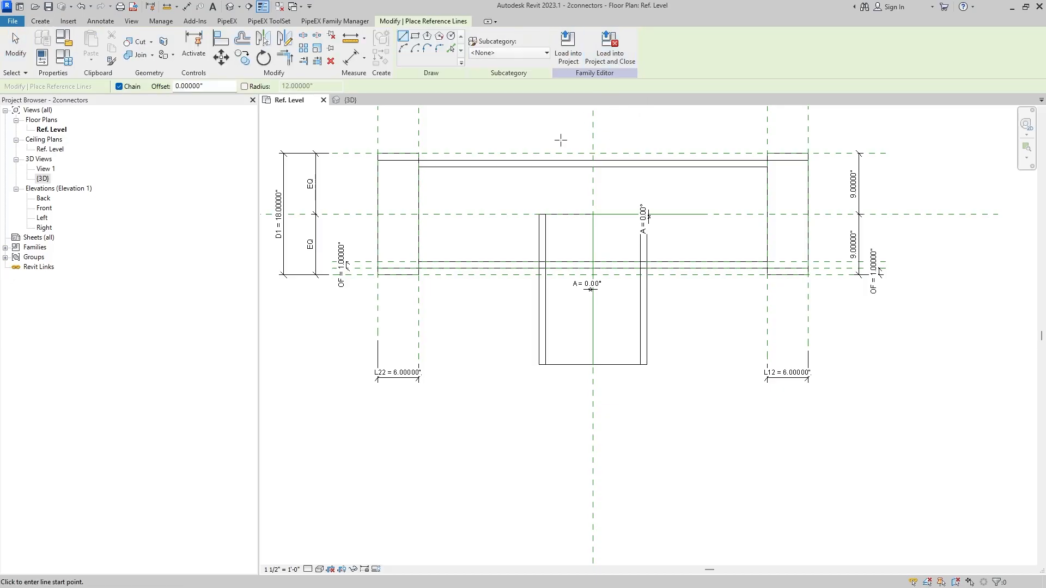
click(540, 385)
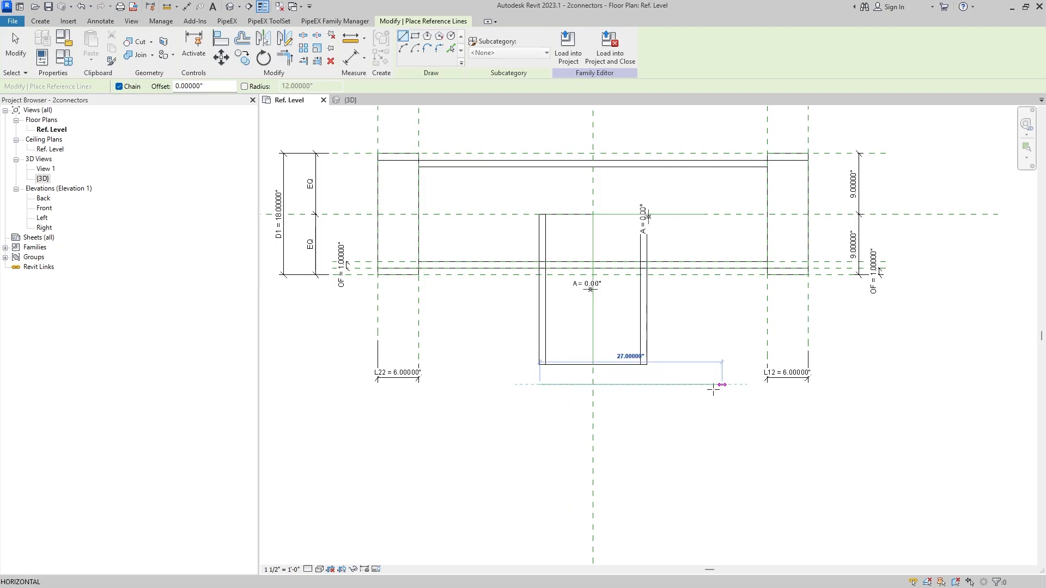
click(661, 384)
key(Escape)
key(Escape)
click(633, 384)
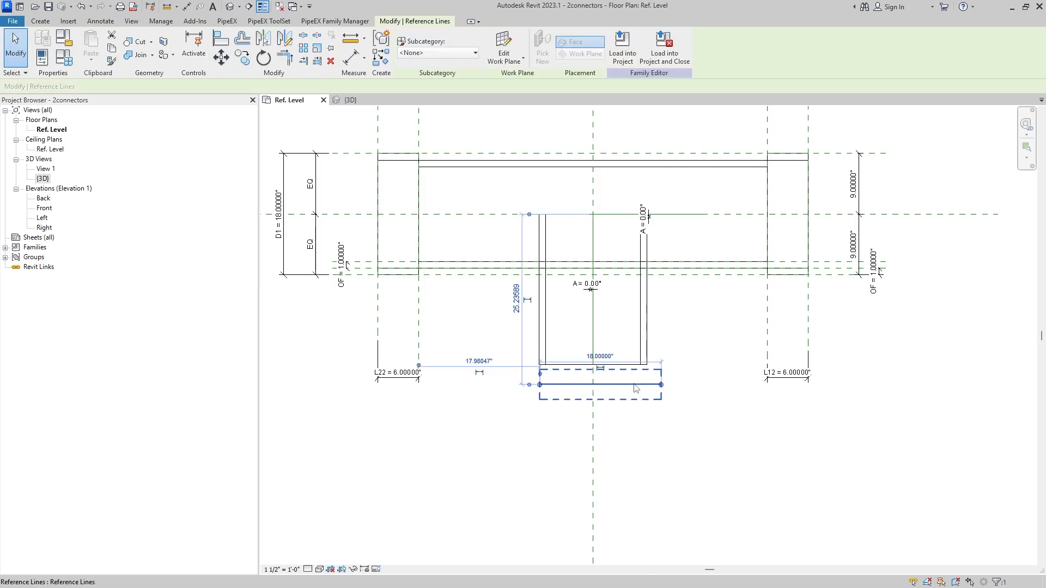
scroll(633, 385, up, 3)
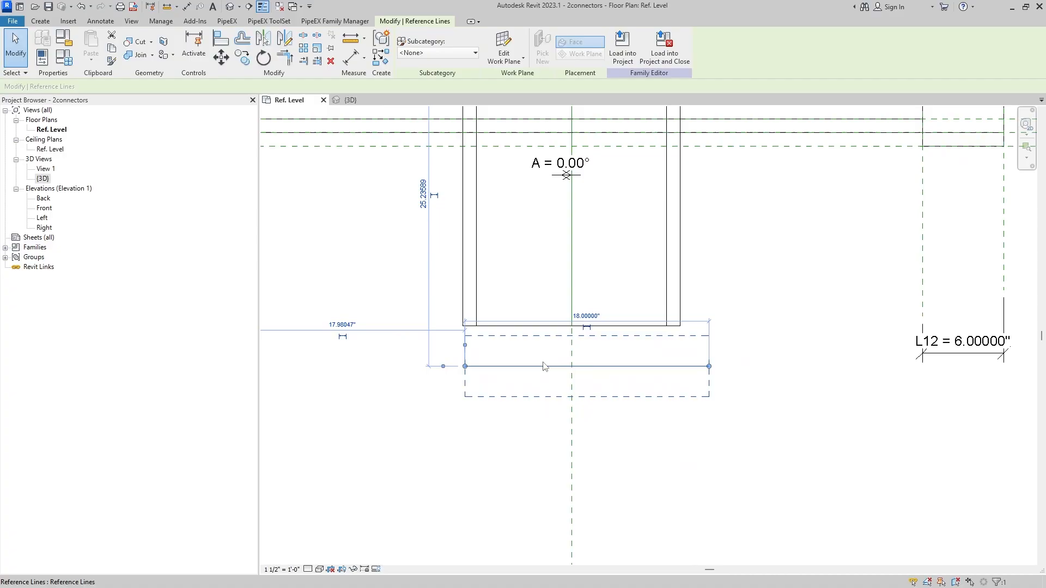
scroll(535, 395, down, 3)
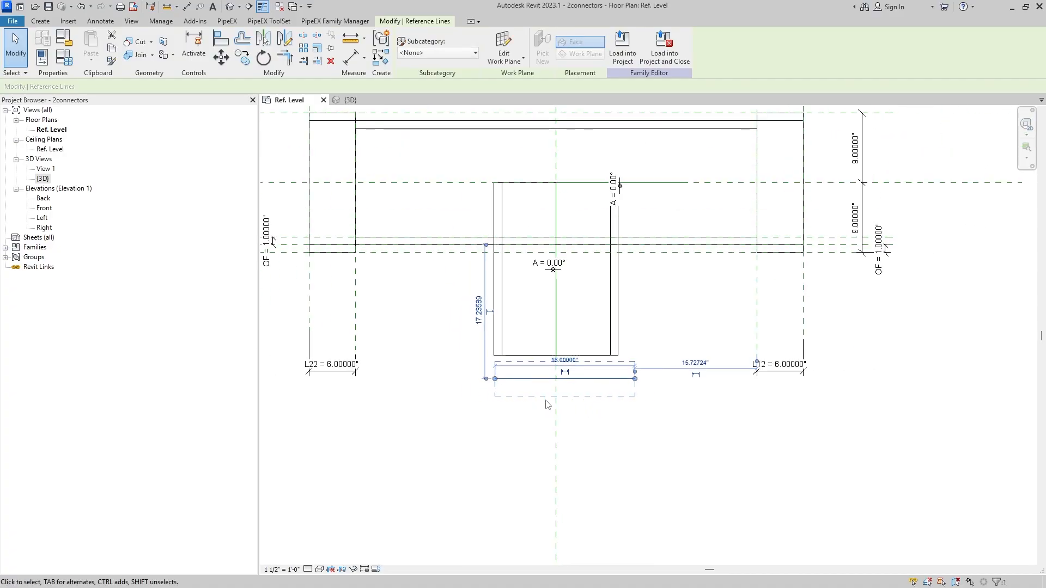
click(655, 421)
click(590, 379)
click(668, 437)
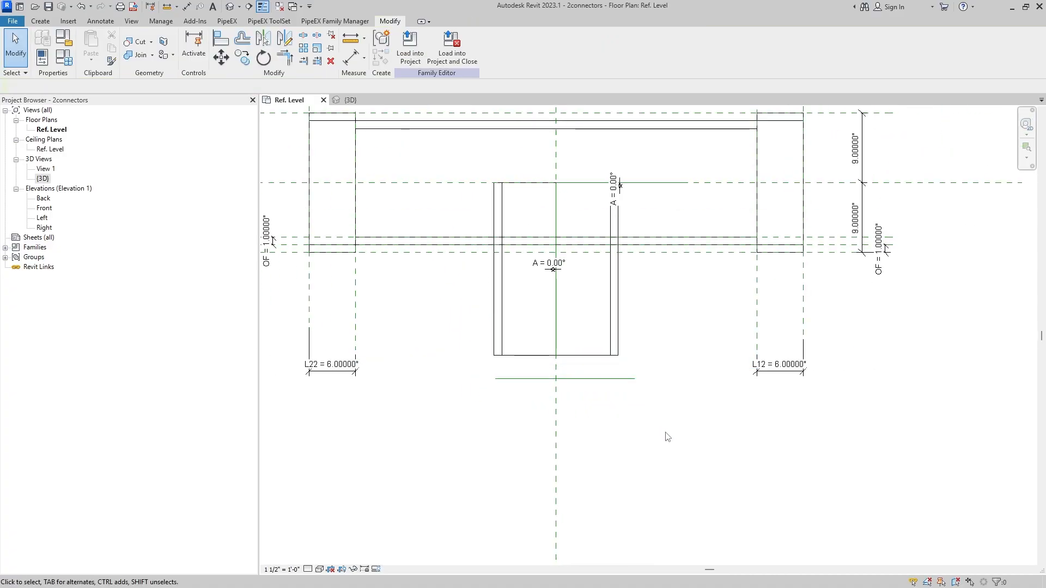
middle_drag(633, 411, 679, 441)
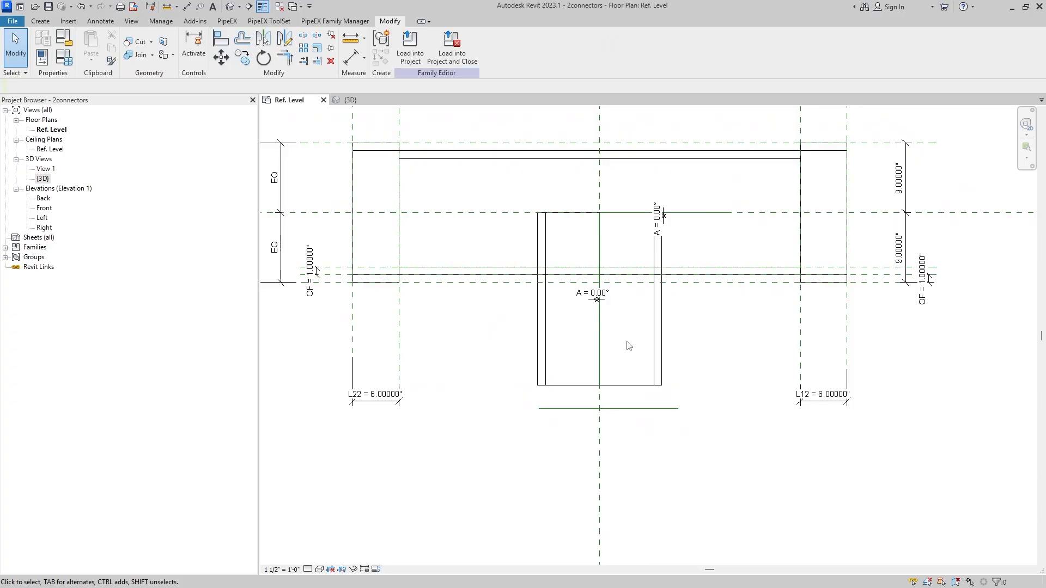
Start a Revolve in the 3D view and set its work plane by picking the plane of the branch's axis reference line
click(359, 104)
shift+middle_drag(745, 430, 648, 431)
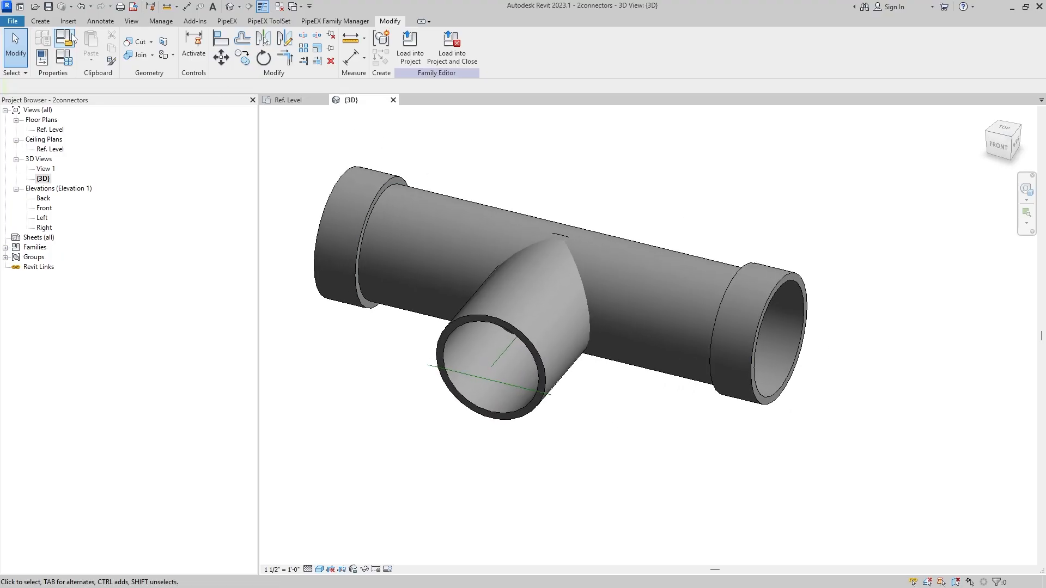
click(40, 21)
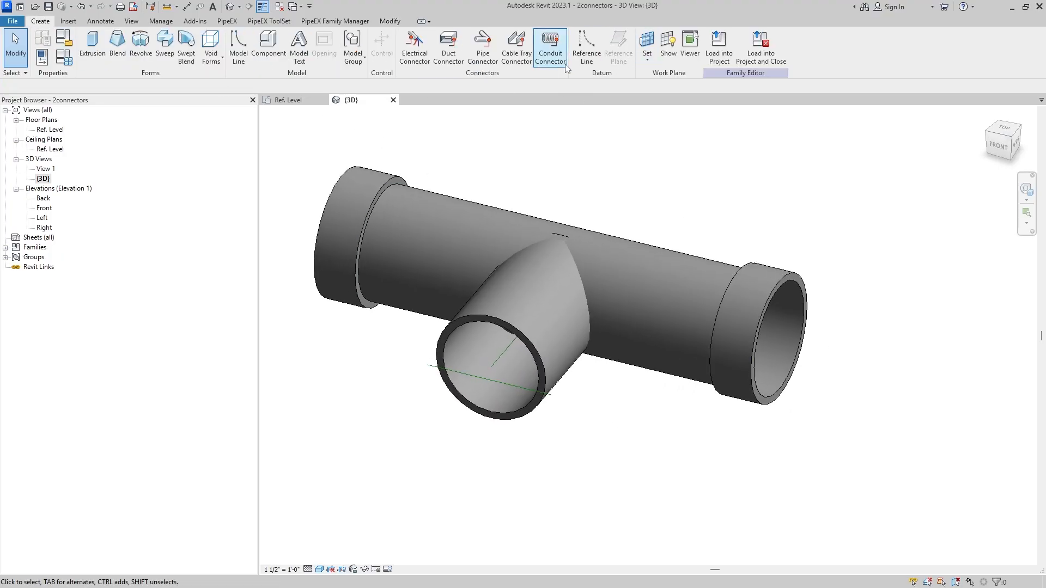
click(140, 53)
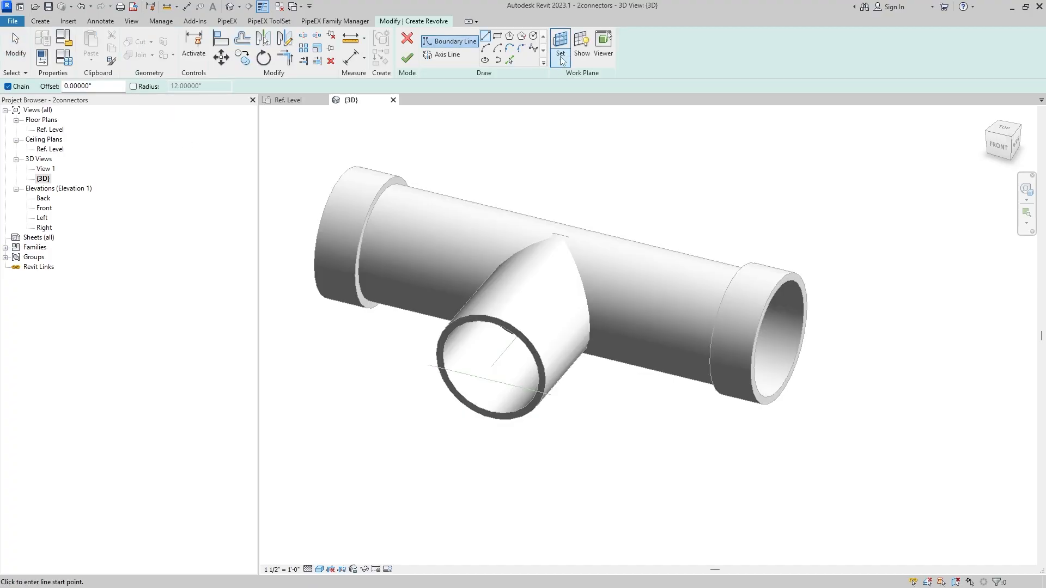
click(561, 55)
click(566, 95)
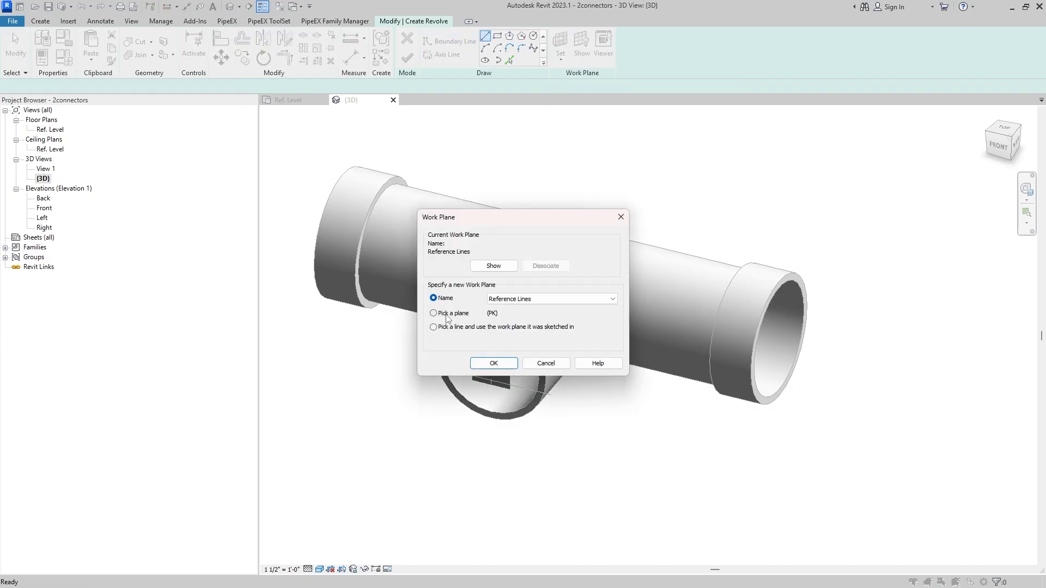
click(448, 315)
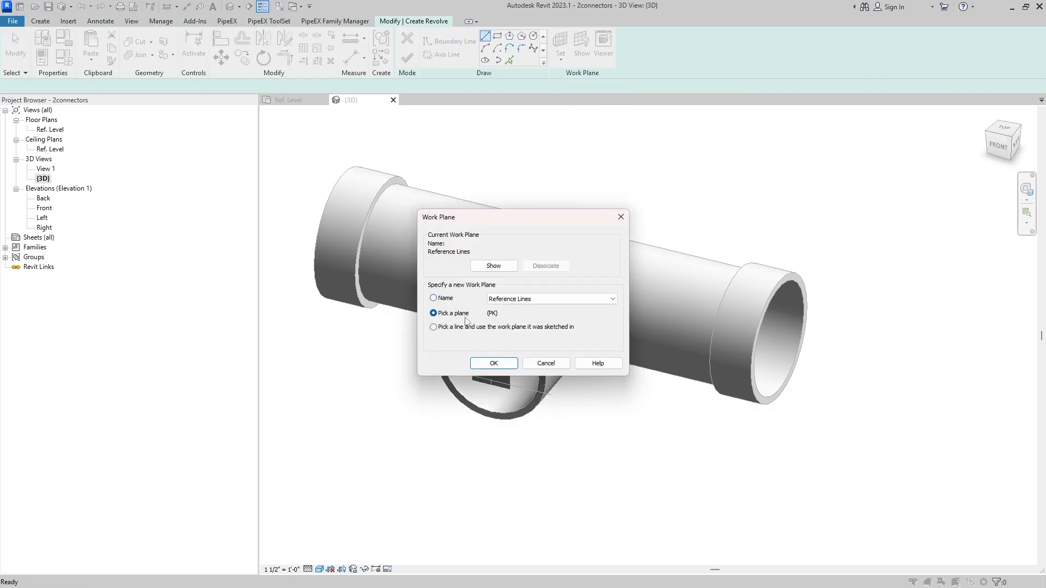
click(510, 364)
click(501, 361)
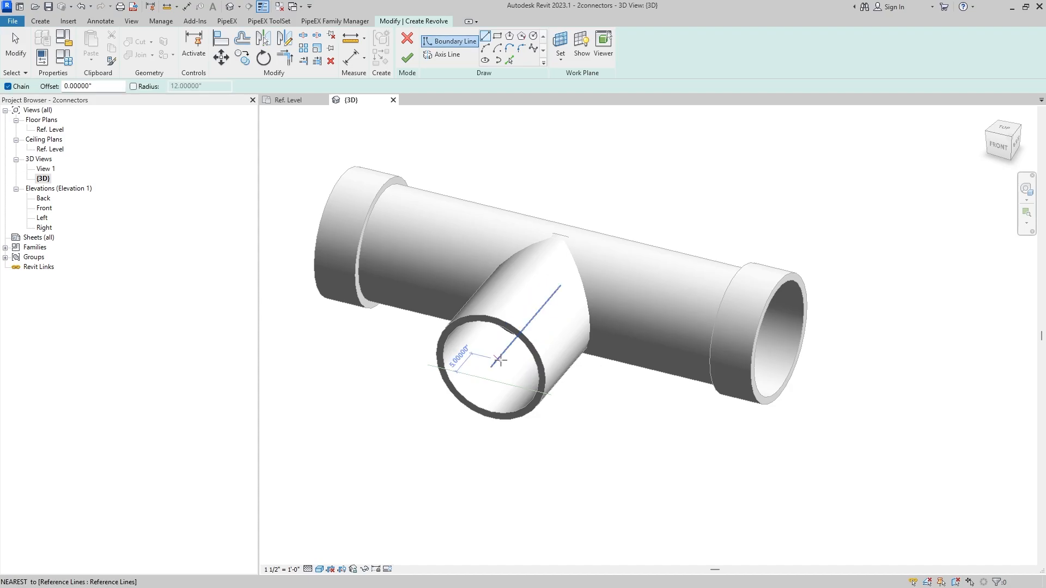
Sketch a rectangle about 2.75" by 9.5" beside the branch's open end as the revolve profile and lock its offered constraint
click(497, 36)
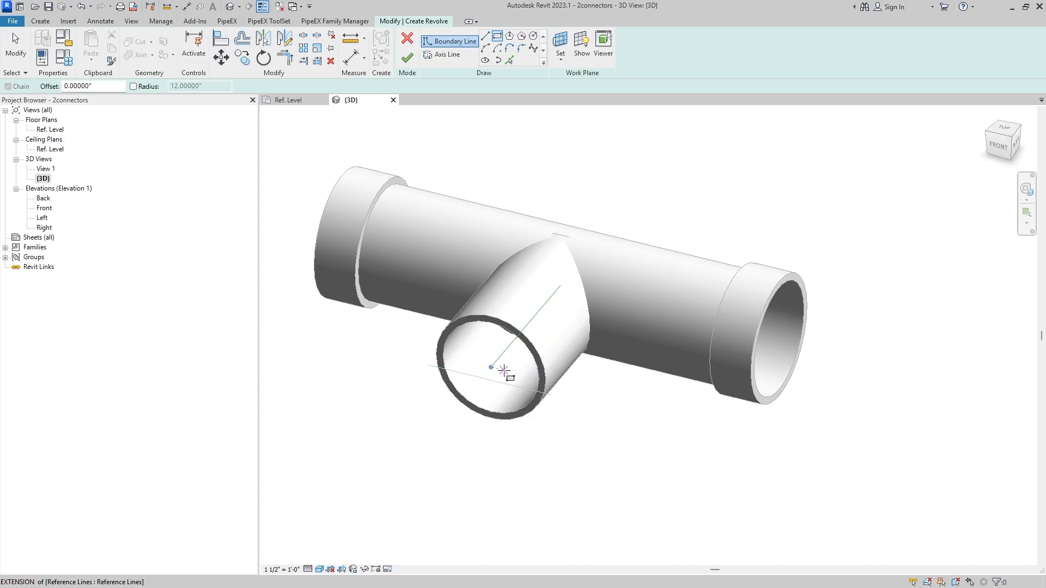
click(545, 380)
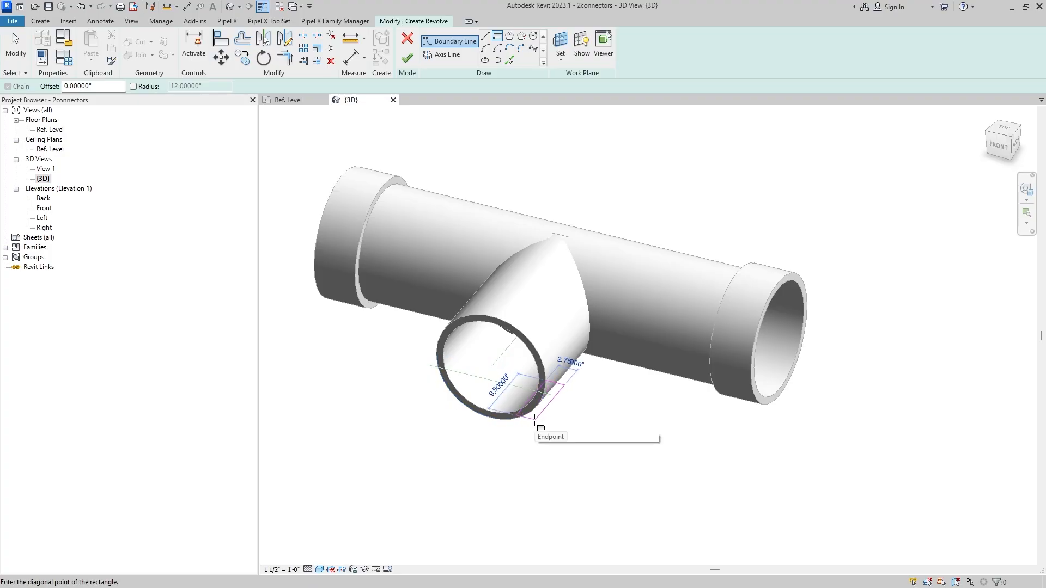
click(535, 420)
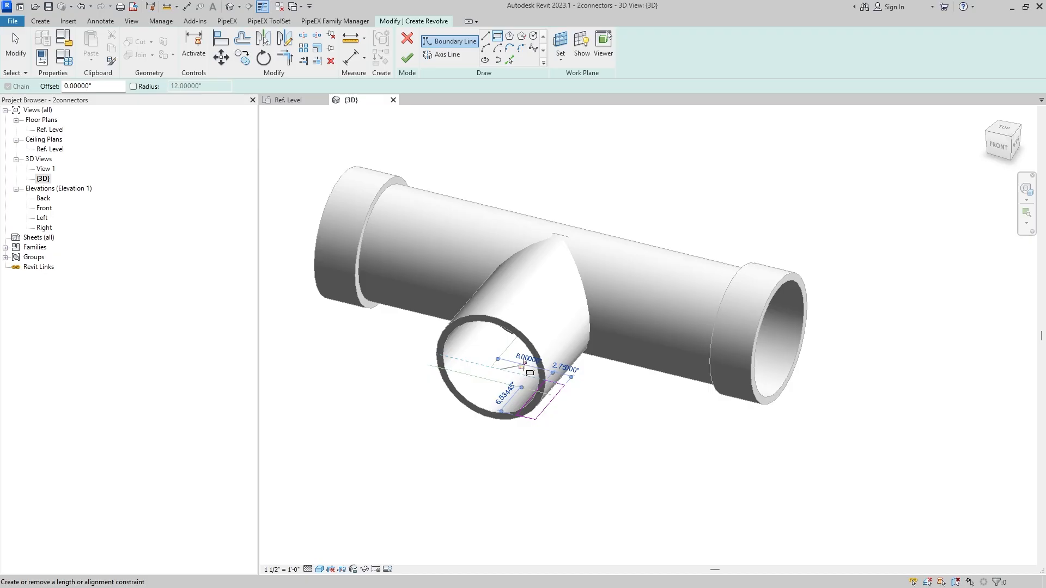
click(522, 367)
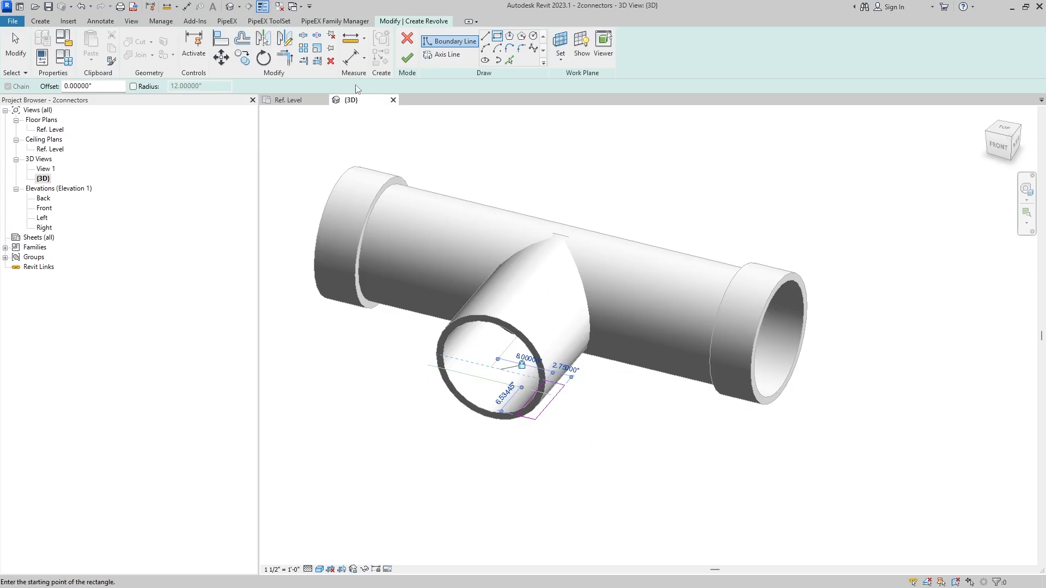
Add aligned dimensions to the width and length of the rectangular profile at the branch's open end
click(351, 57)
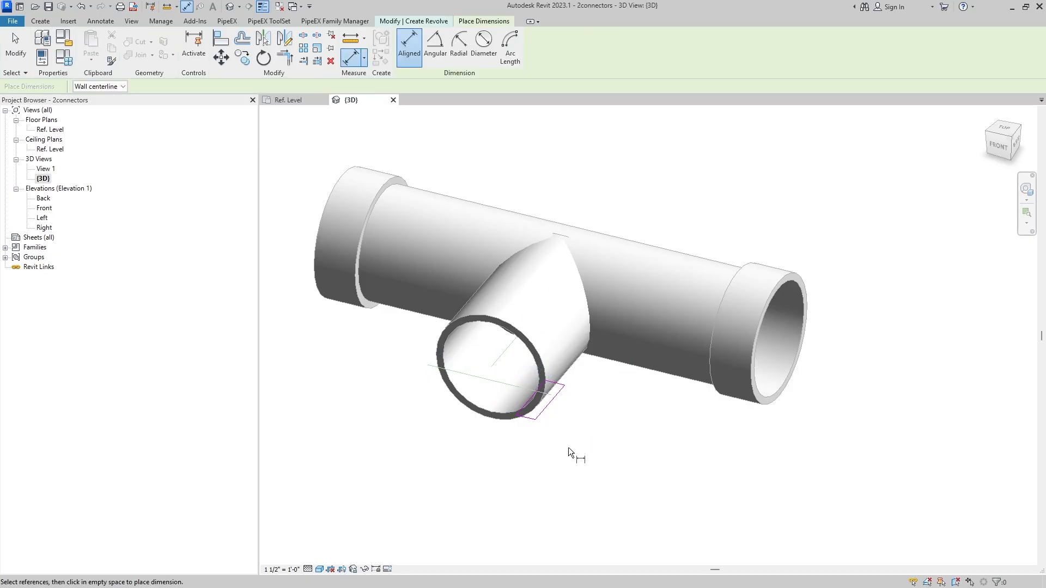
click(539, 409)
click(511, 450)
scroll(587, 403, up, 1)
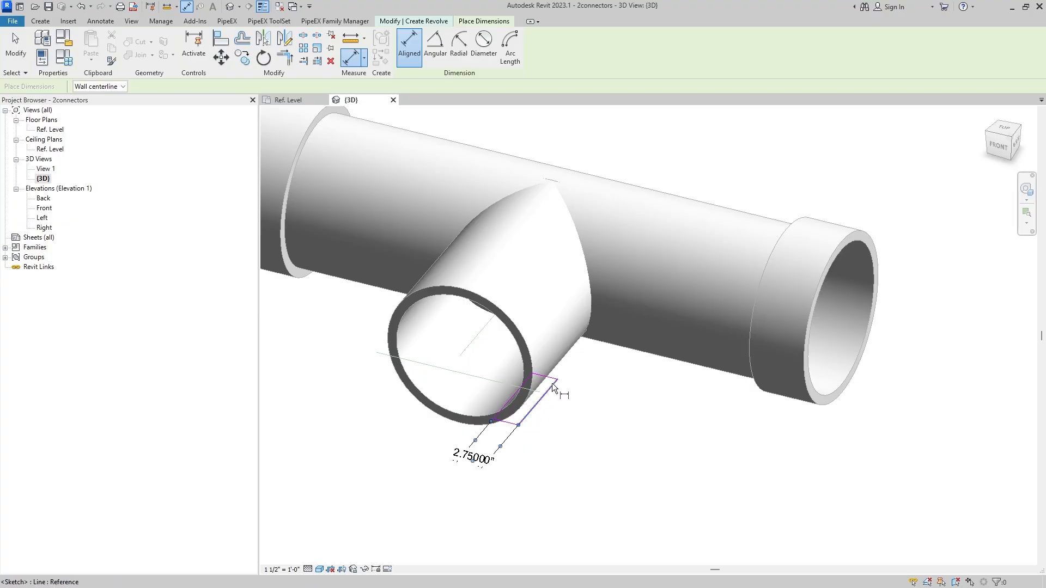
click(511, 423)
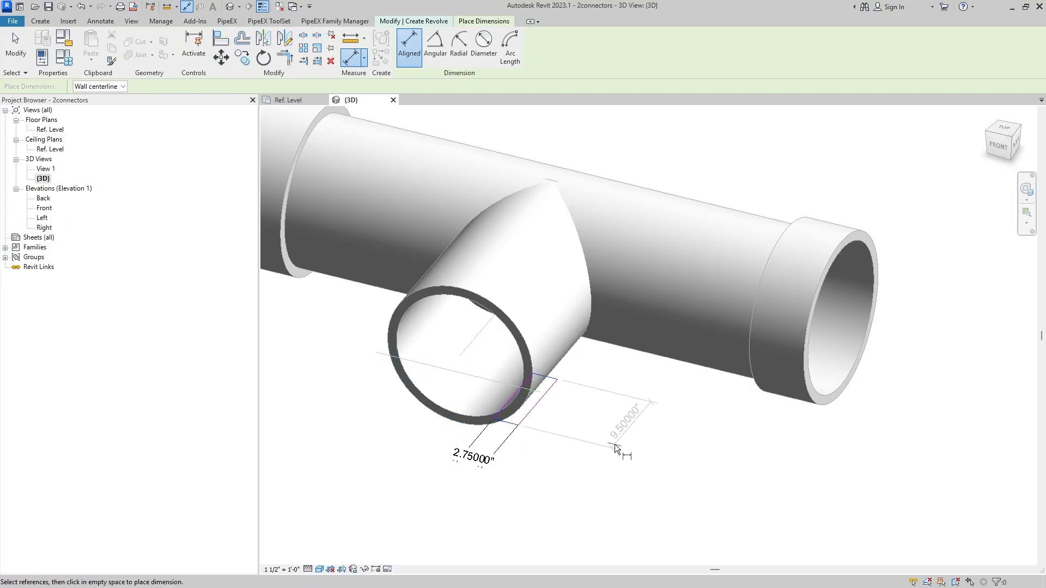
click(577, 432)
scroll(624, 400, down, 2)
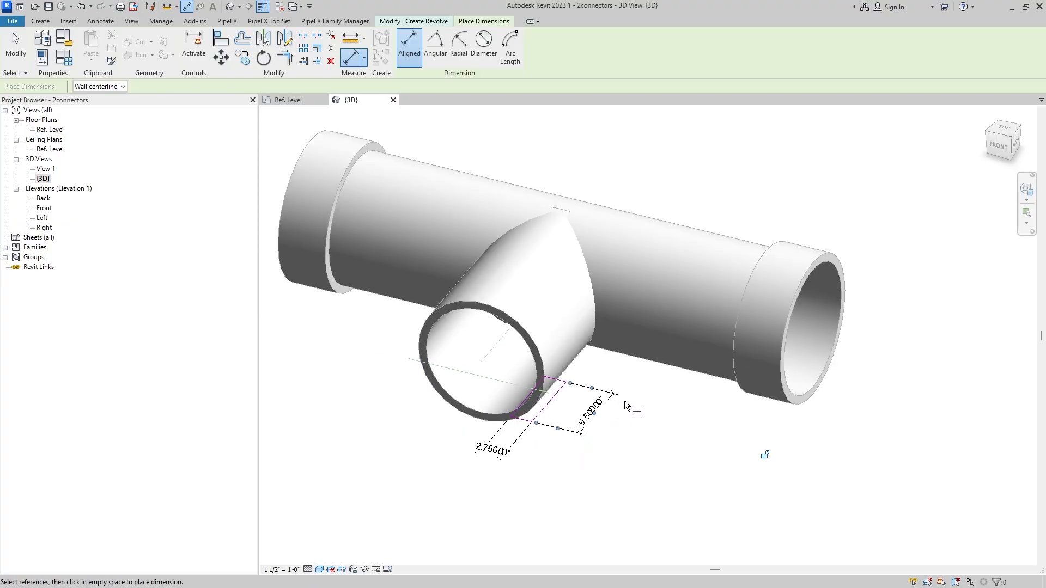
click(550, 391)
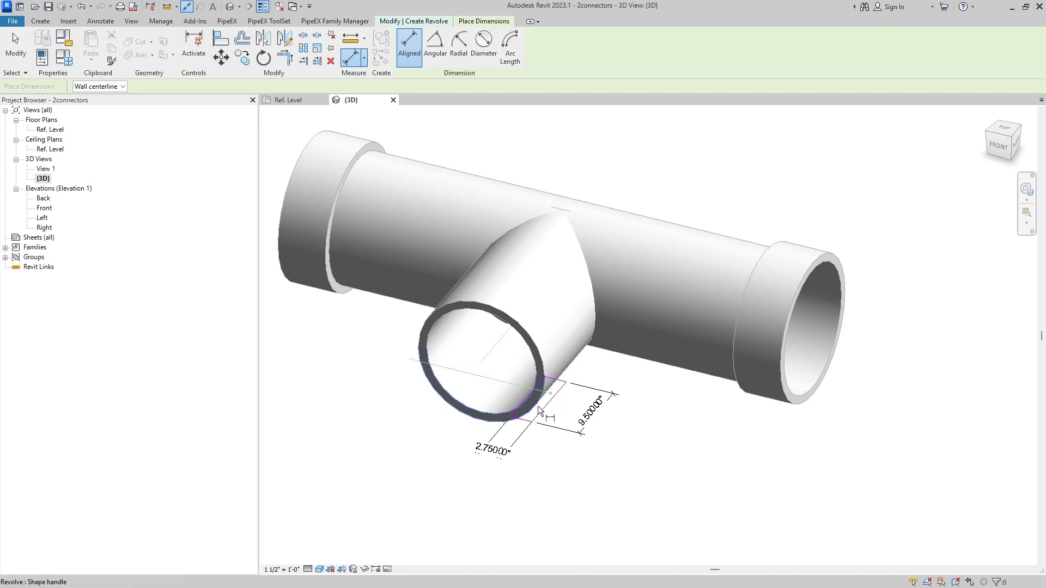
key(Escape)
key(Escape)
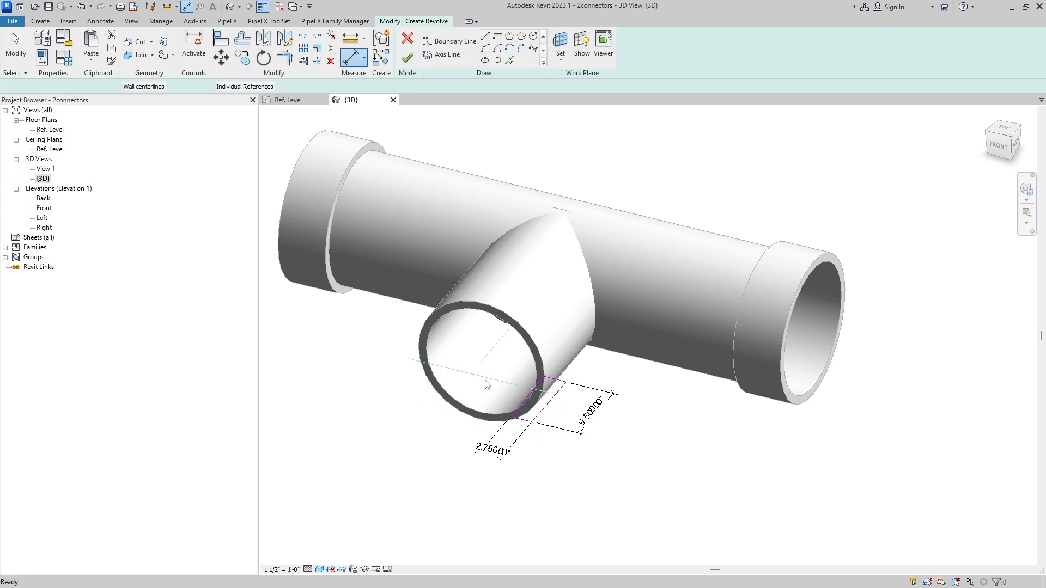
Dimension the profile's outer end edge from the crossing reference line and its outer long edge from the branch axis
key(d)
key(i)
click(505, 381)
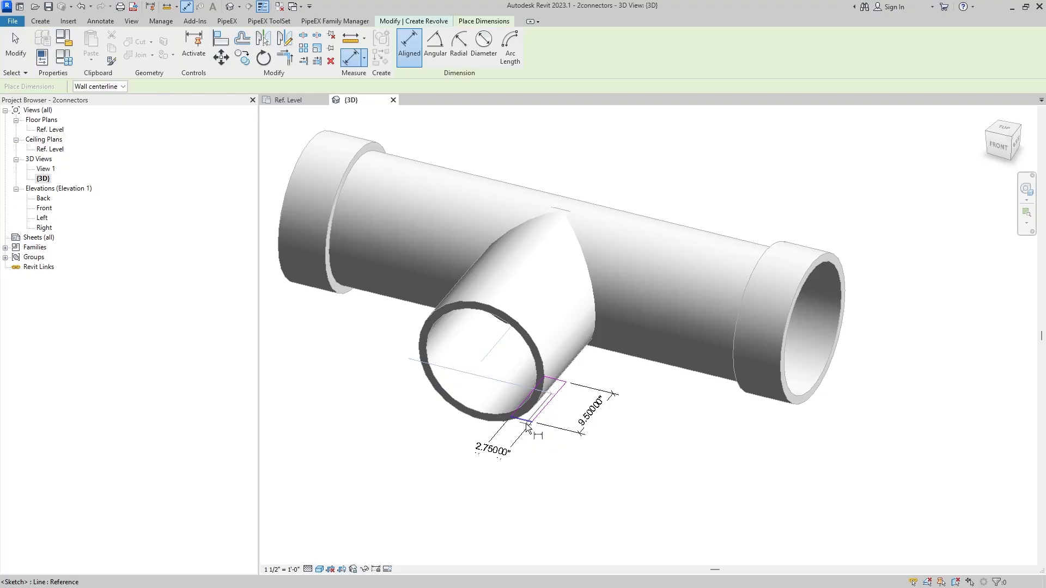
click(375, 382)
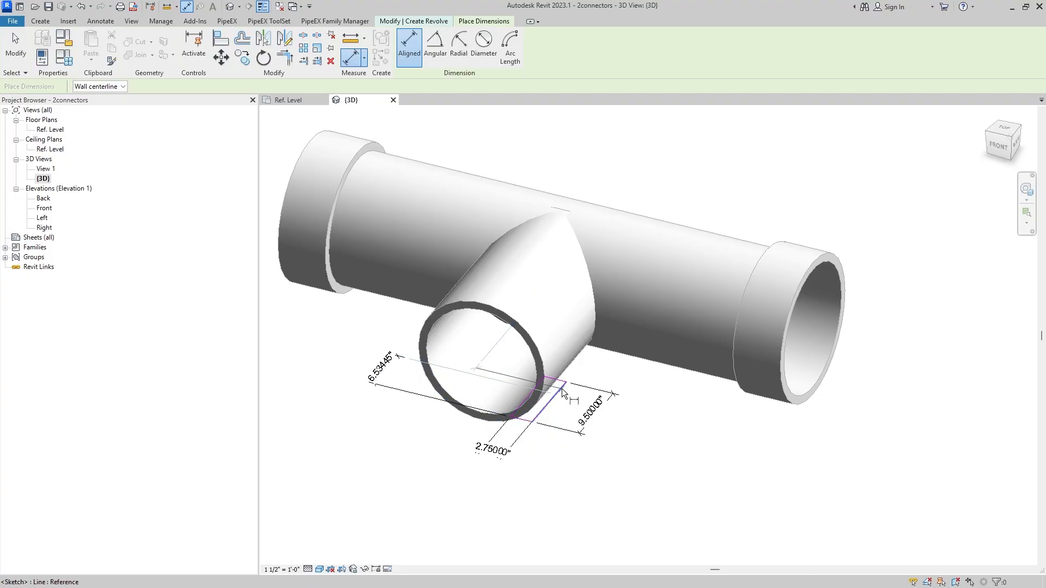
click(561, 388)
click(442, 477)
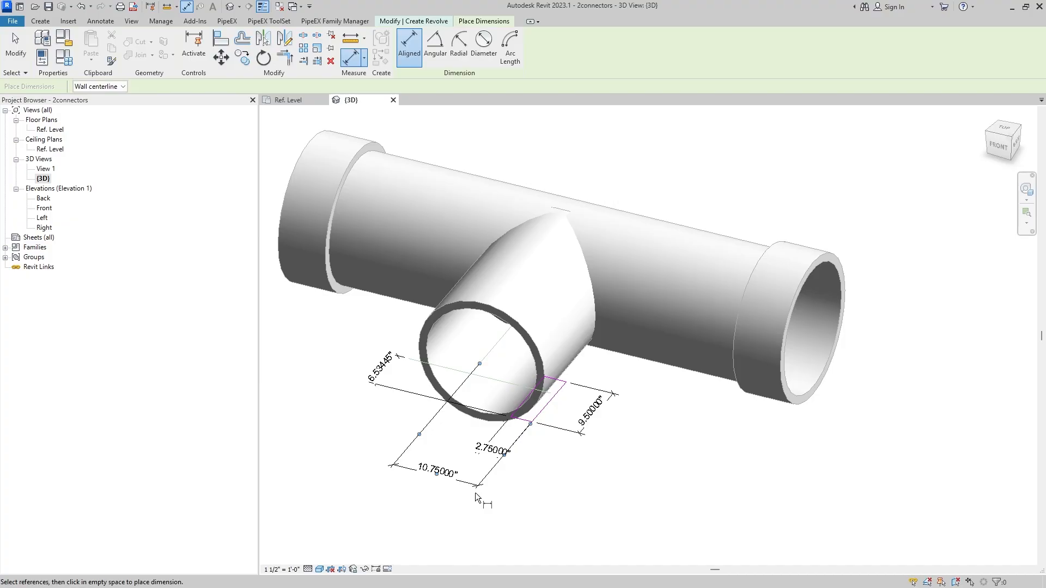
key(Escape)
Label the profile's width dimension with parameter OF and its length dimension with L32
click(492, 449)
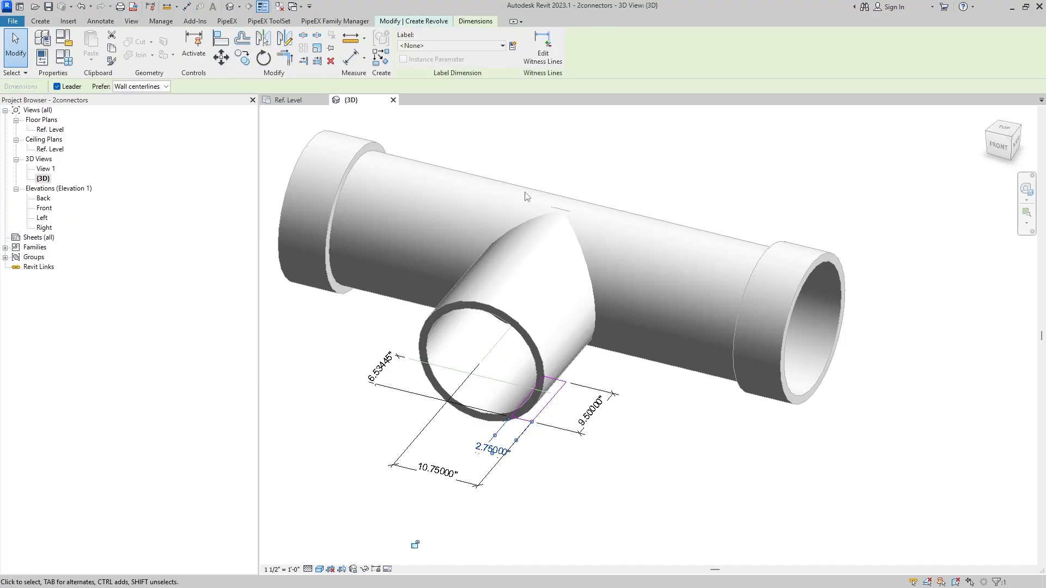
click(452, 46)
scroll(442, 199, down, 3)
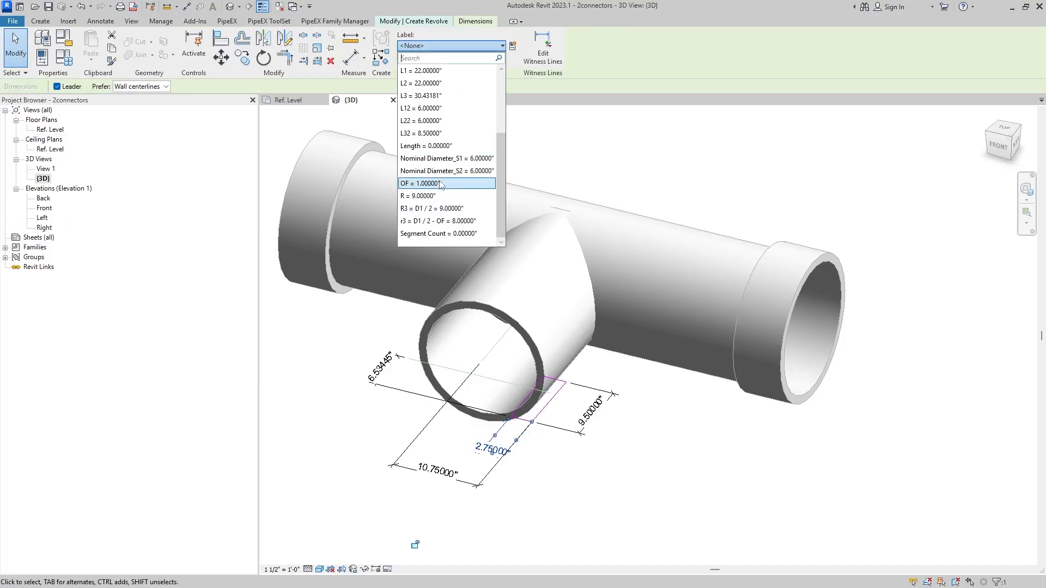
click(448, 183)
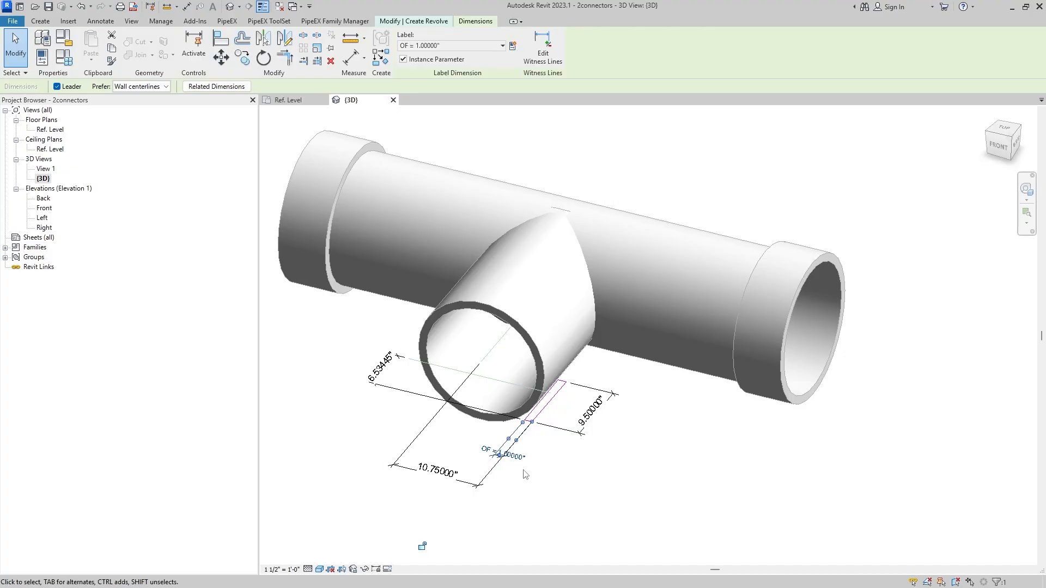
click(614, 438)
click(591, 415)
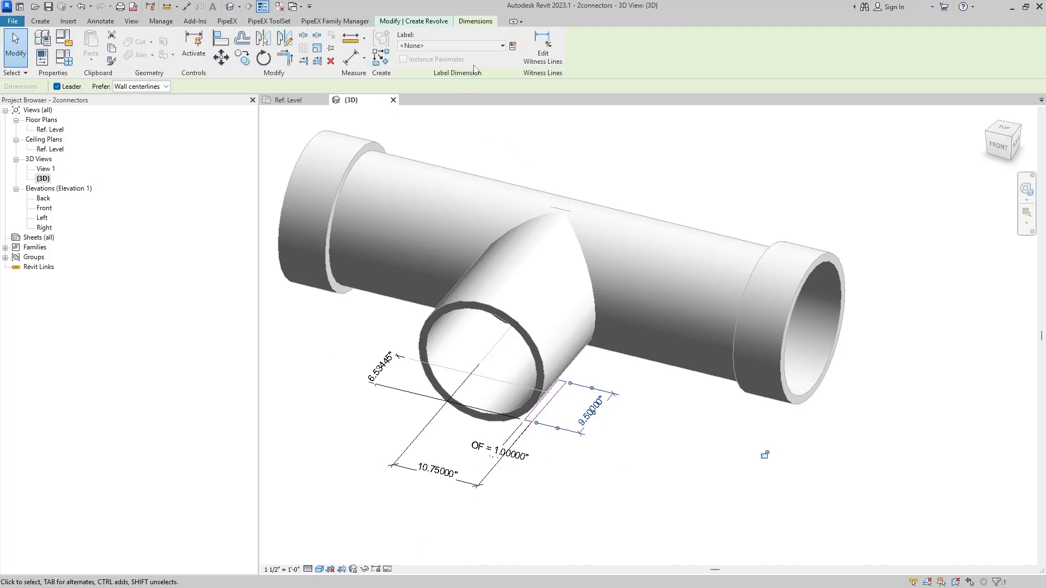
click(466, 45)
scroll(472, 208, down, 2)
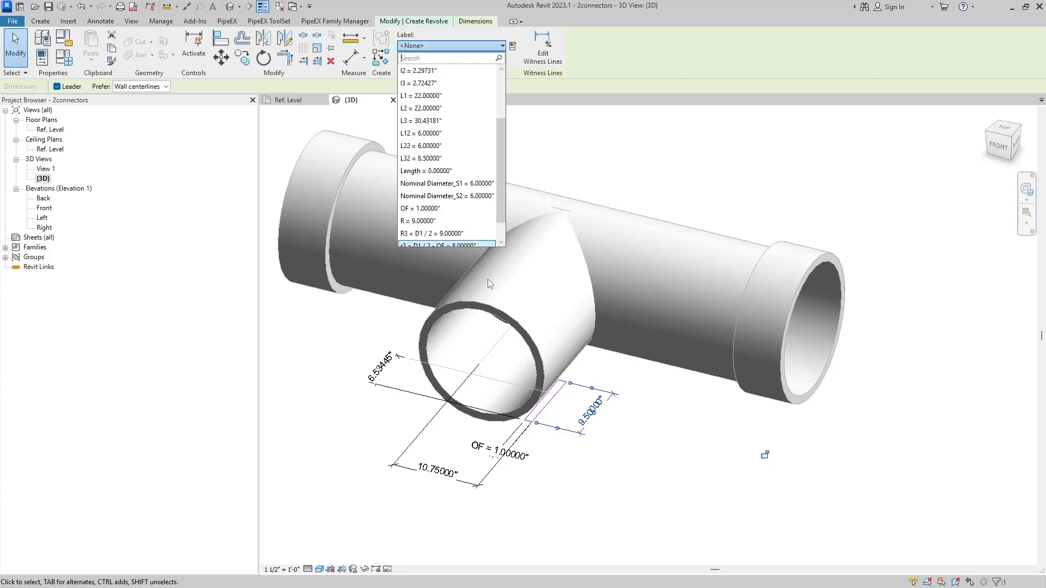
click(443, 159)
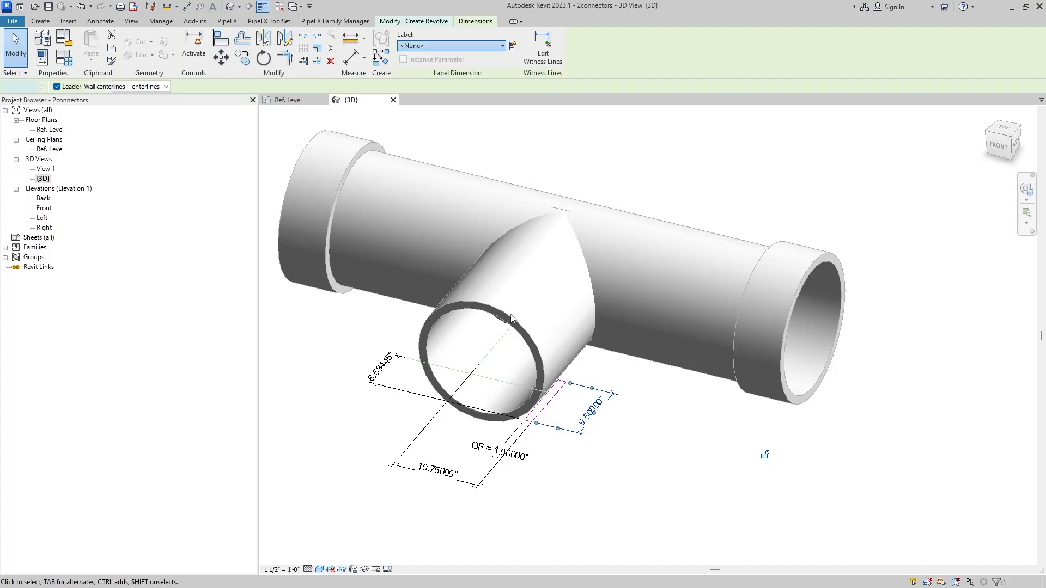
Label the profile's distance from the crossing reference line with I3 and its distance from the branch axis with R3
click(398, 376)
click(458, 45)
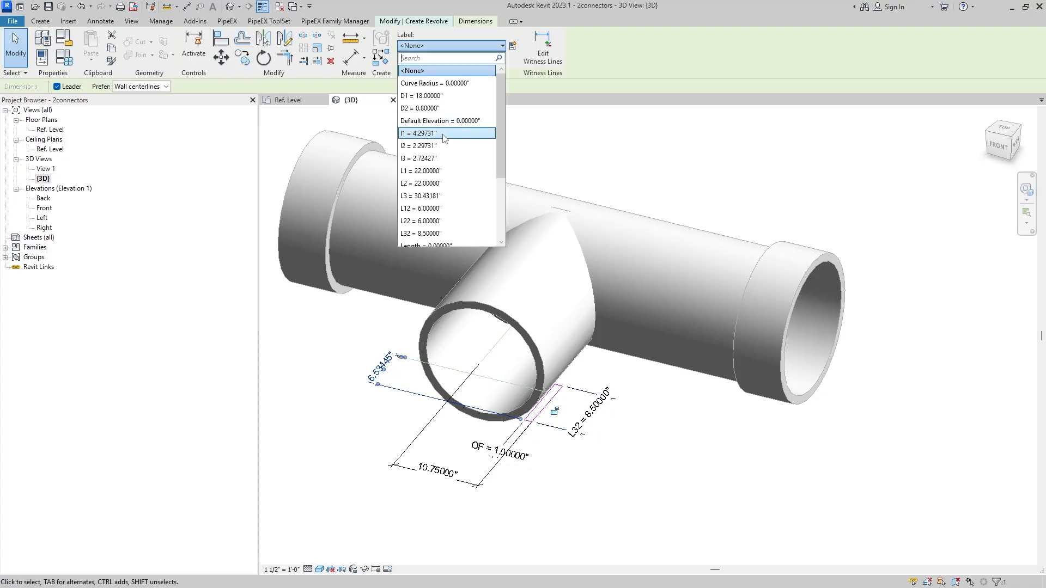
click(431, 158)
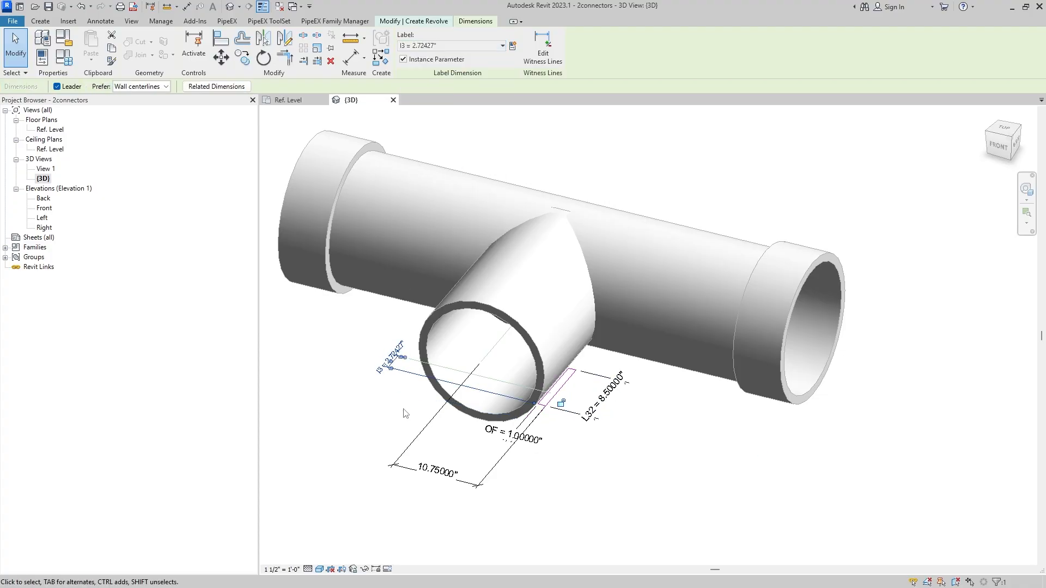
click(403, 413)
click(466, 484)
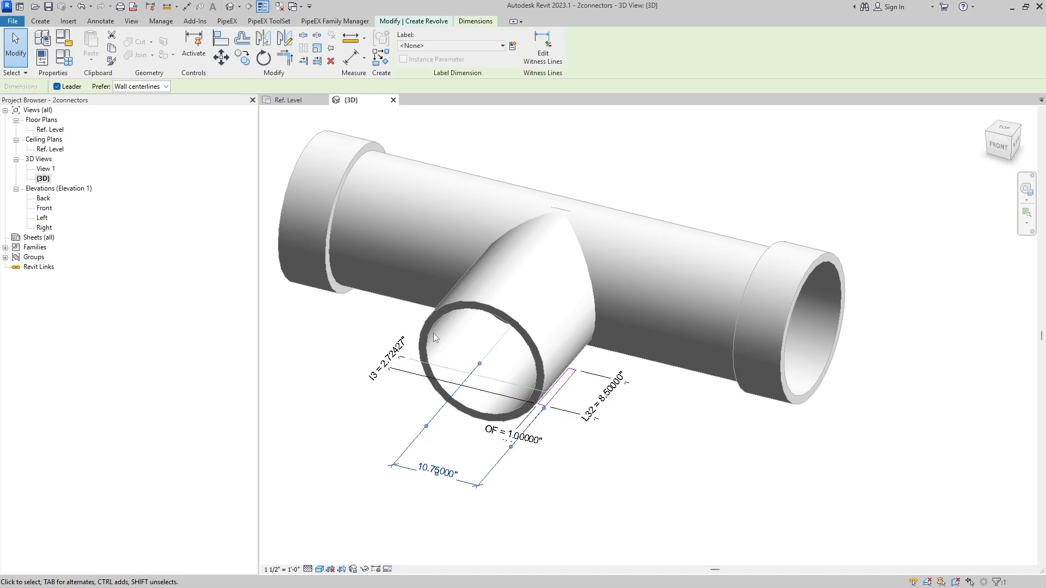
click(486, 45)
scroll(477, 185, down, 3)
click(448, 208)
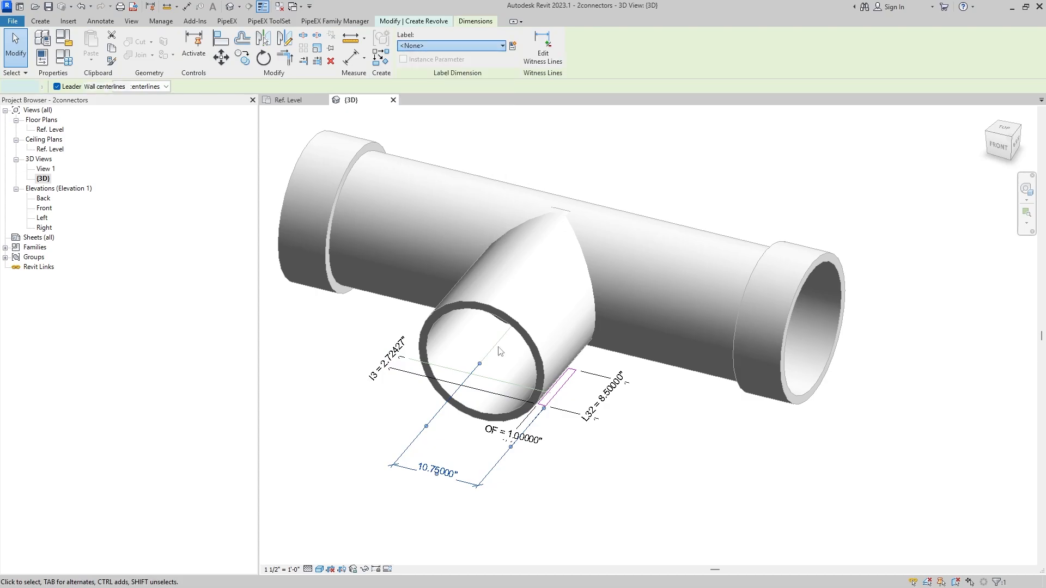
click(591, 471)
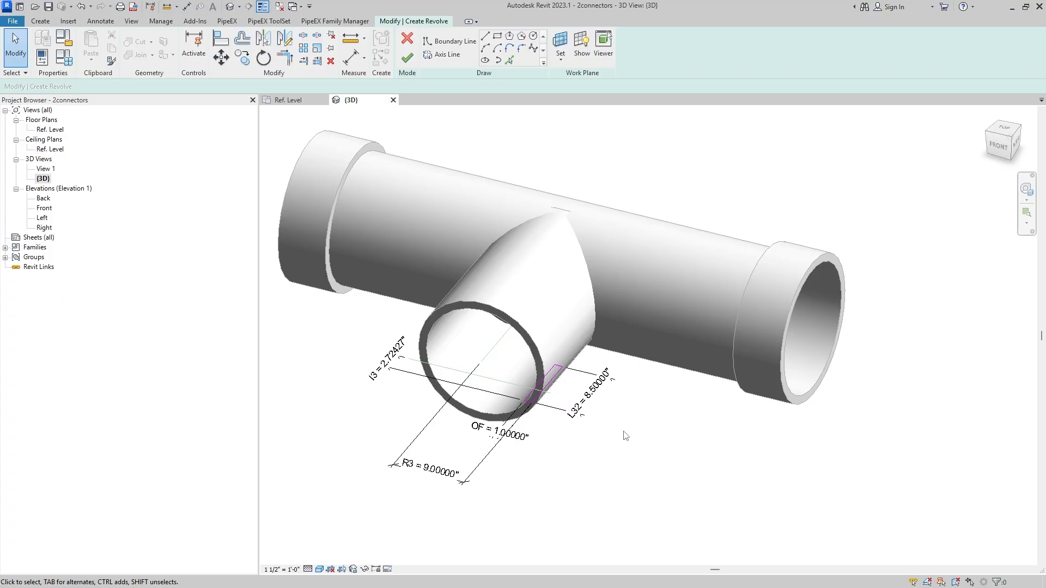
Pick the branch's reference line as the axis line and finish the revolve for the branch's end collar
middle_drag(631, 412, 647, 435)
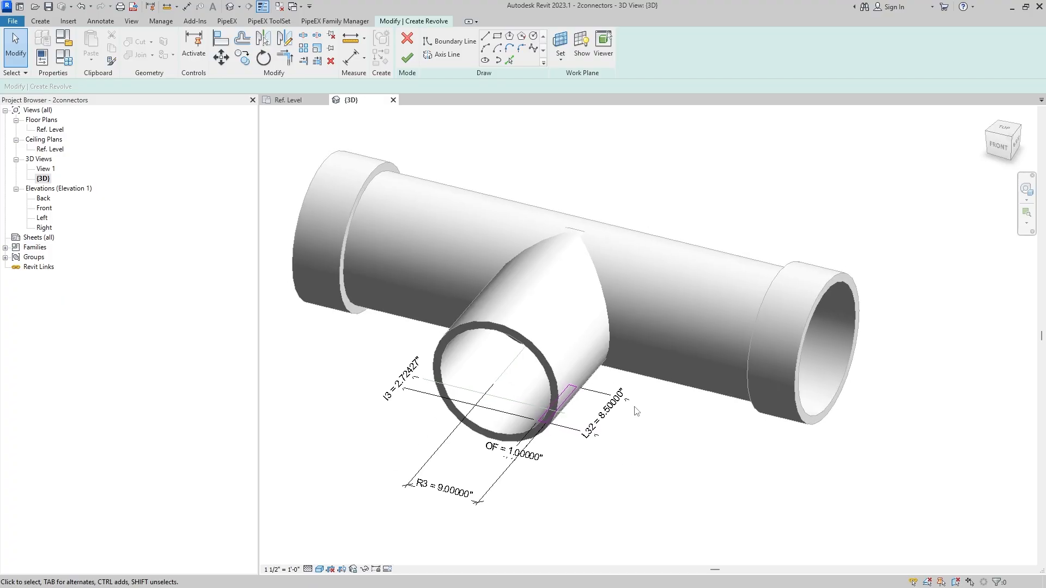
click(444, 54)
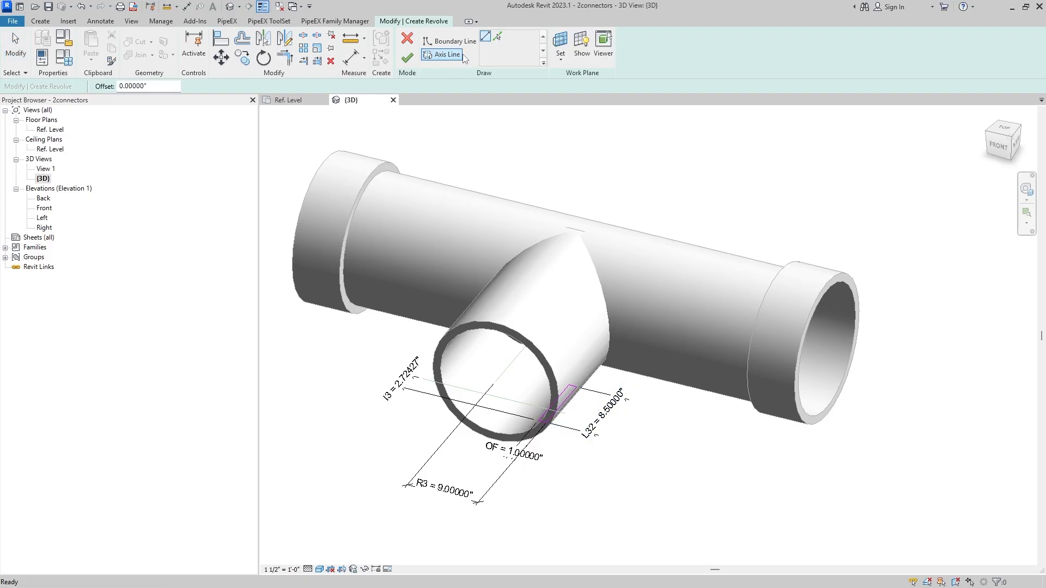
click(497, 42)
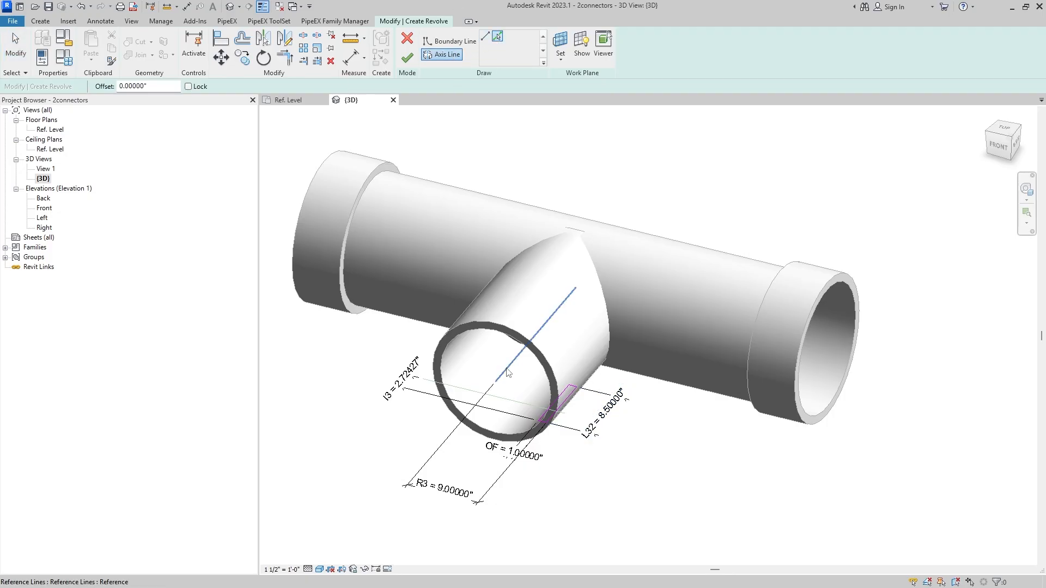
click(502, 372)
click(407, 58)
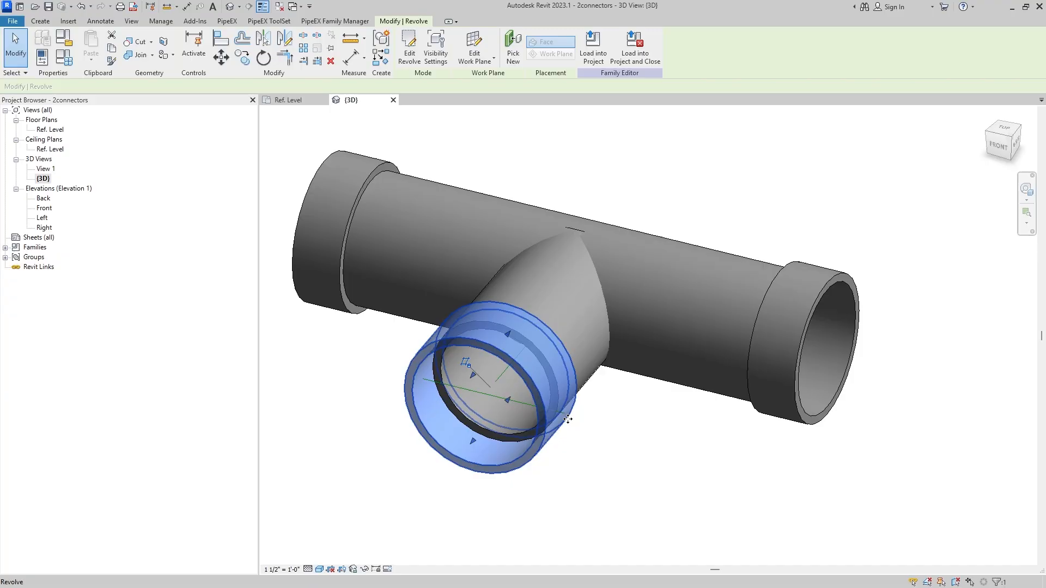
Try to set the angle parameter A to 20° in the family types and apply it
scroll(566, 423, down, 1)
scroll(574, 426, down, 1)
shift+middle_drag(588, 453, 633, 493)
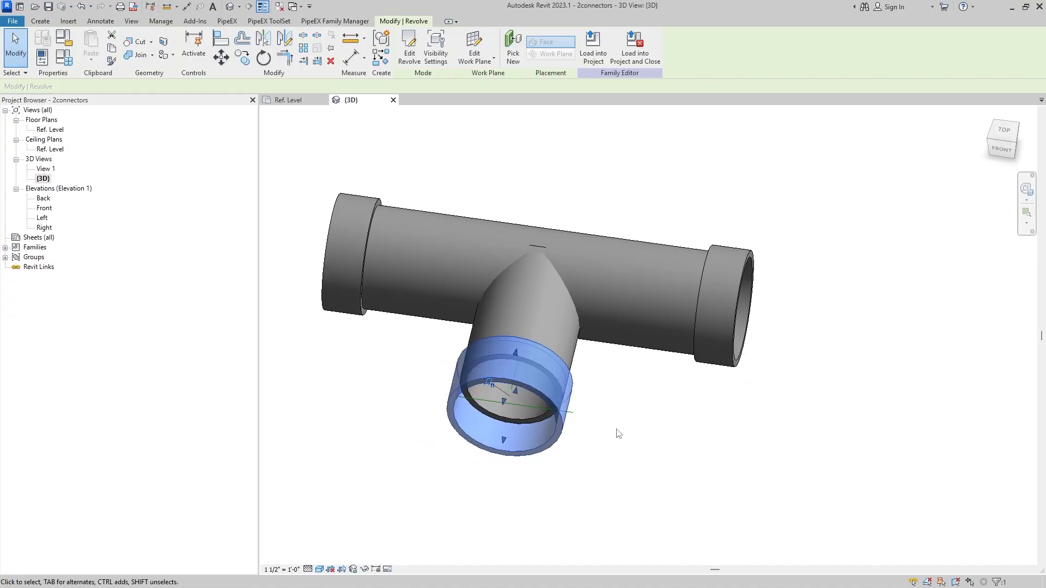
middle_drag(609, 401, 670, 371)
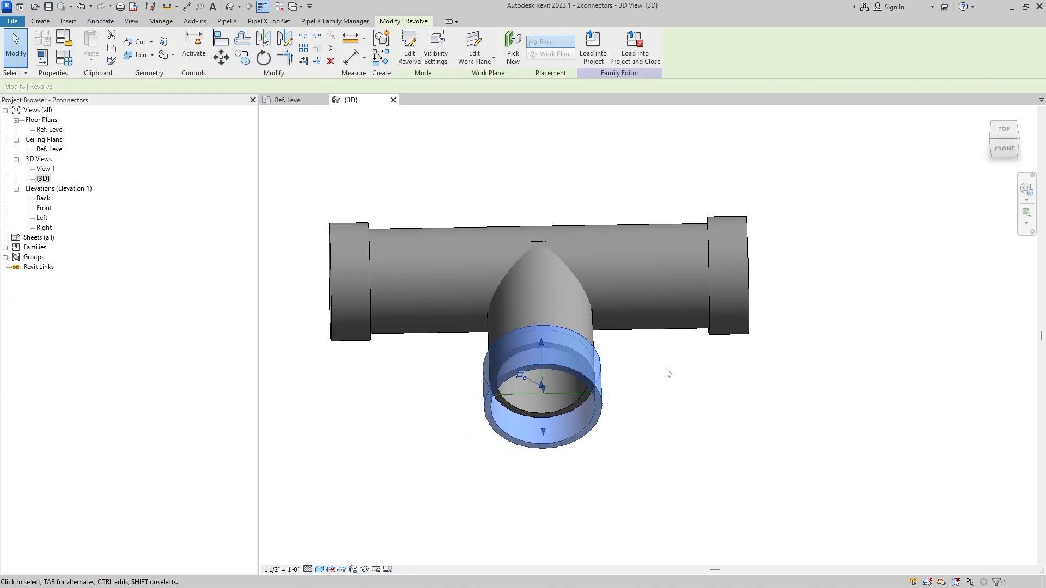
scroll(668, 373, up, 1)
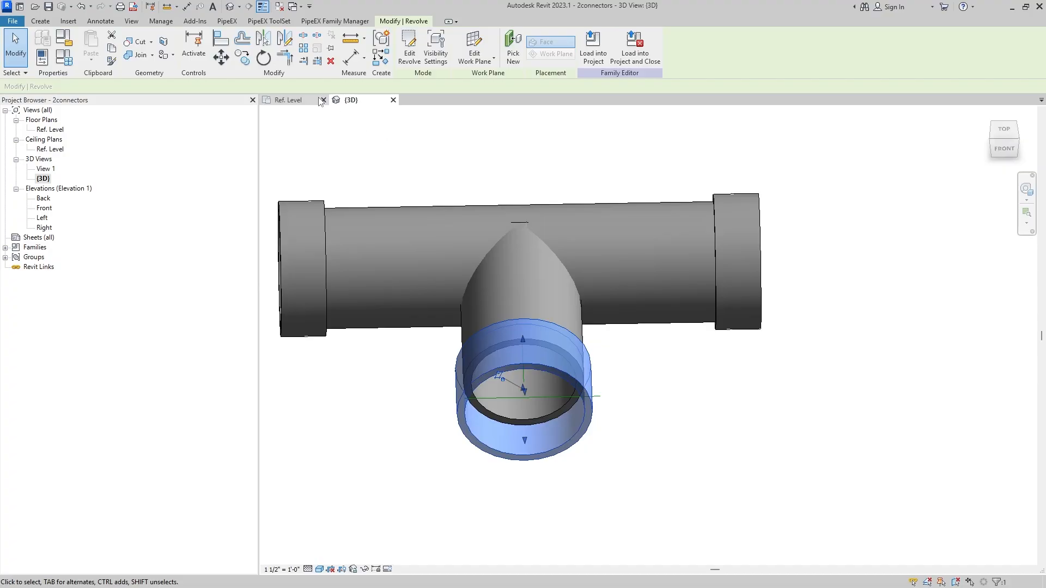
click(64, 57)
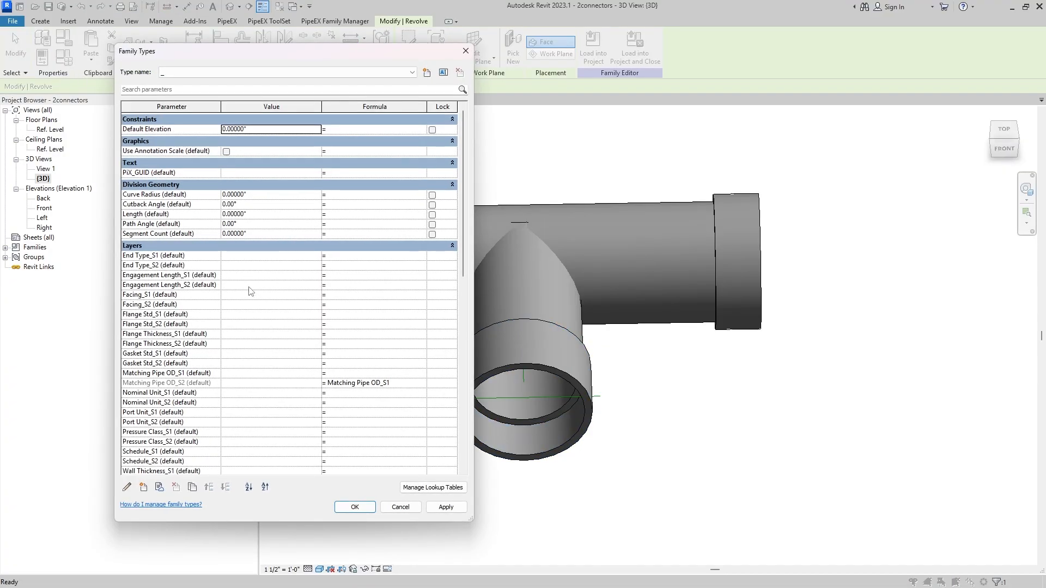
scroll(250, 290, down, 3)
click(227, 416)
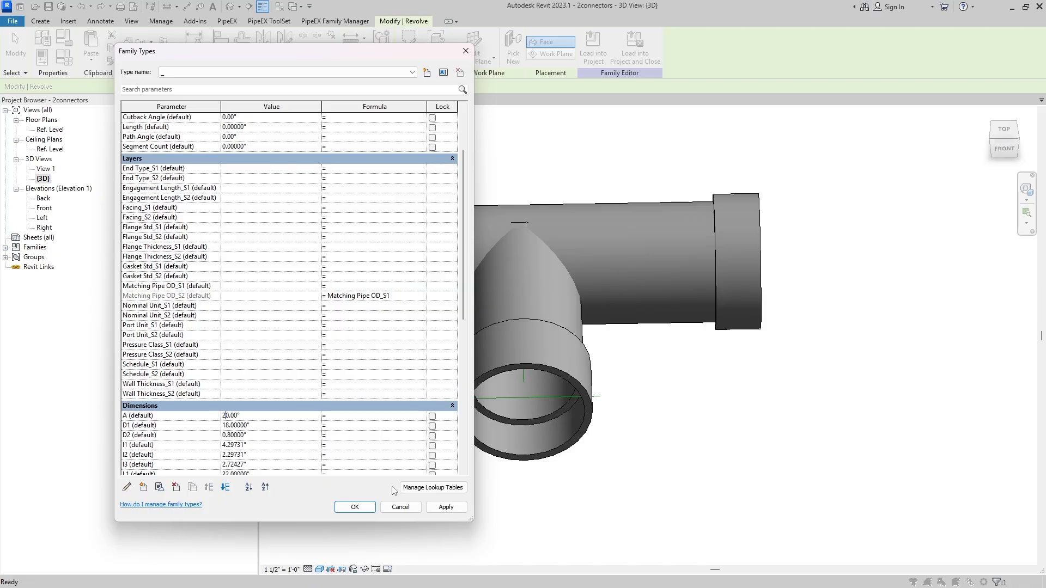
click(446, 507)
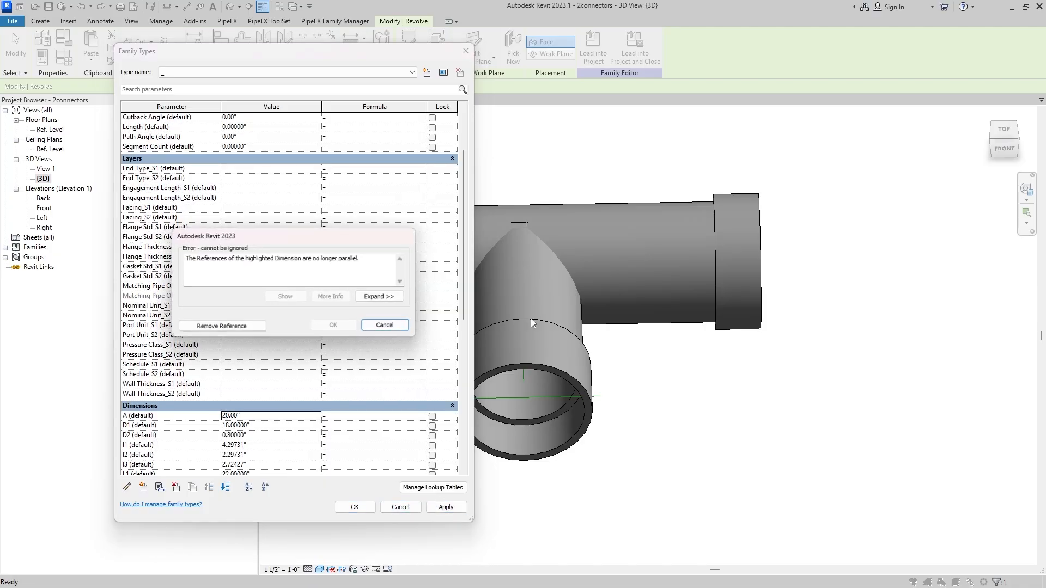
click(387, 325)
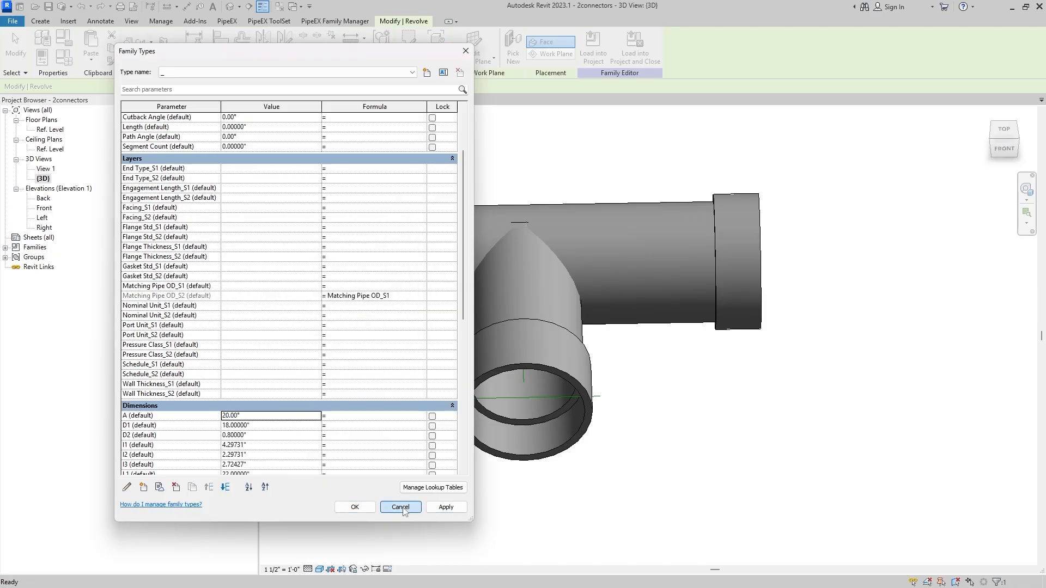
Cancel the family types changes and, in the Ref. Level plan, extend the crossing reference line further to the left of the branch axis
click(401, 508)
click(288, 100)
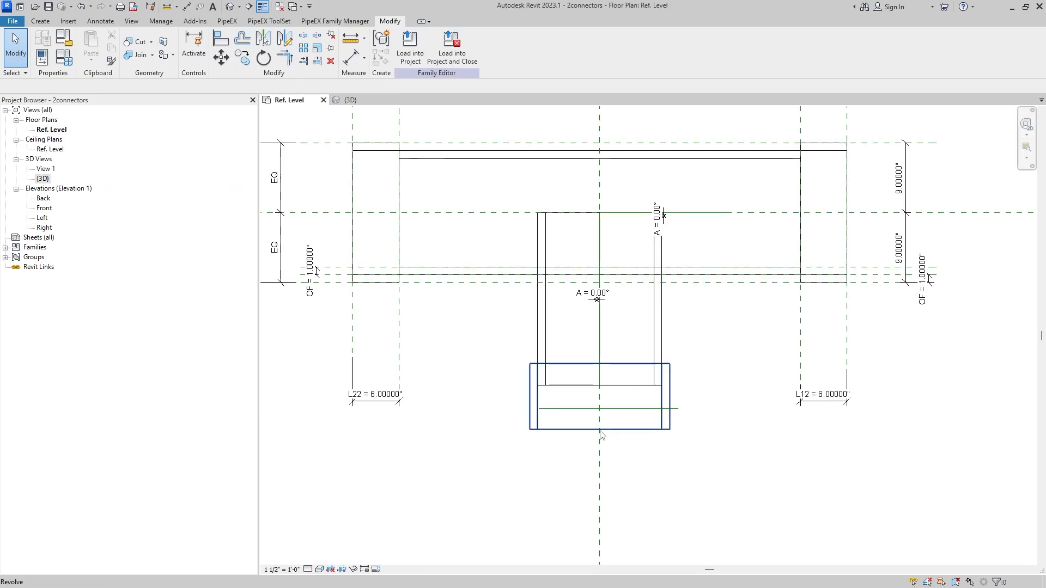
click(619, 409)
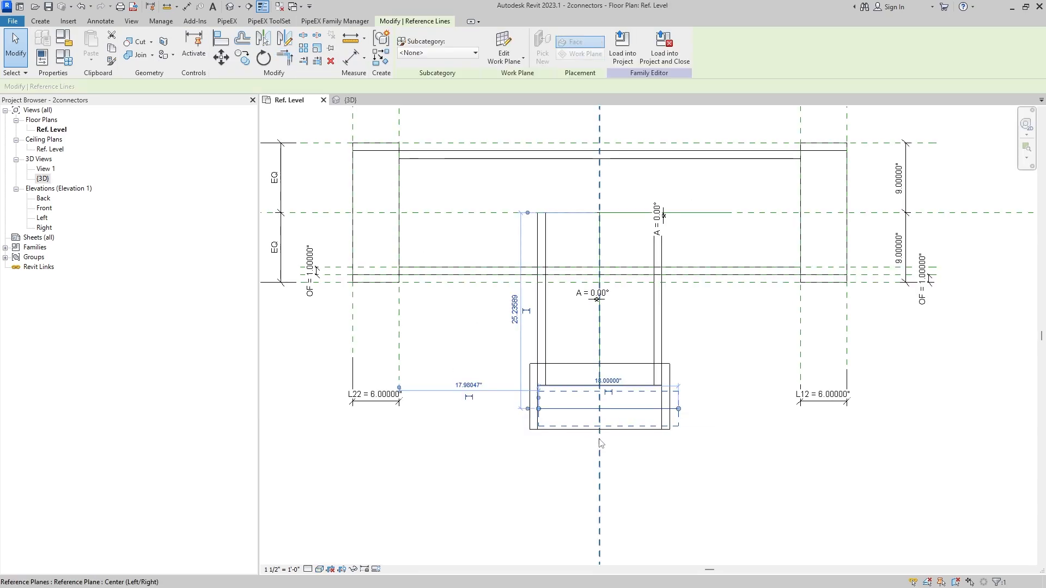
click(742, 467)
scroll(706, 394, up, 1)
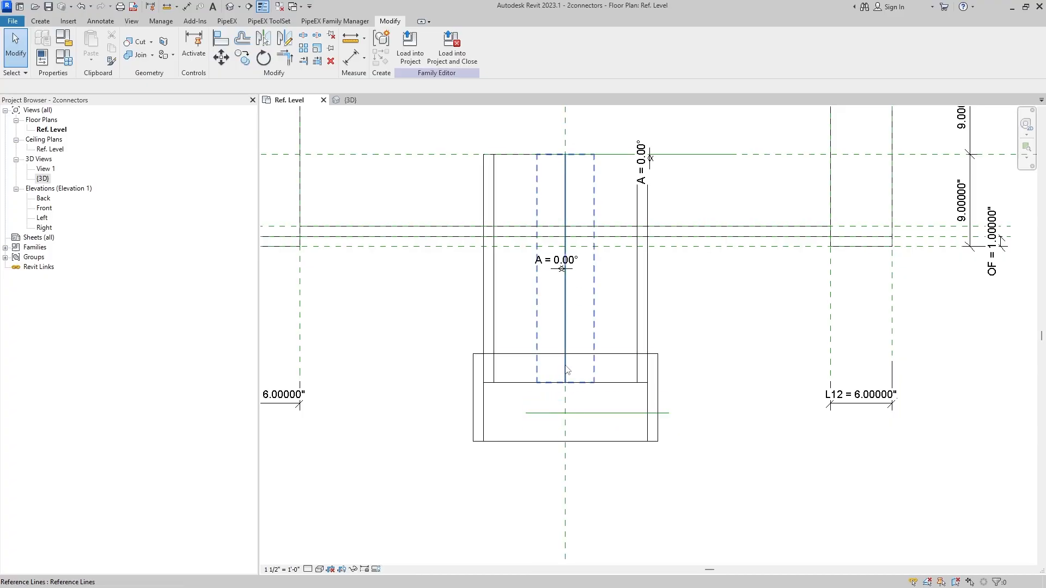
middle_drag(716, 397, 697, 399)
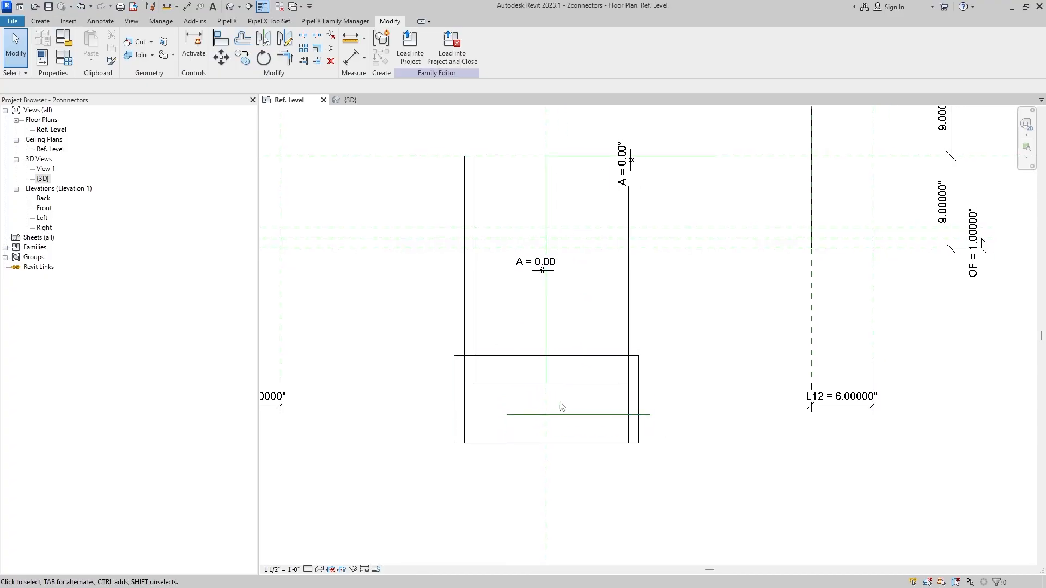
click(508, 415)
drag(508, 416, 479, 416)
click(673, 535)
Add an angular dimension between the branch's axis reference line and the crossing reference line at the collar, and lock it at 90°
click(101, 20)
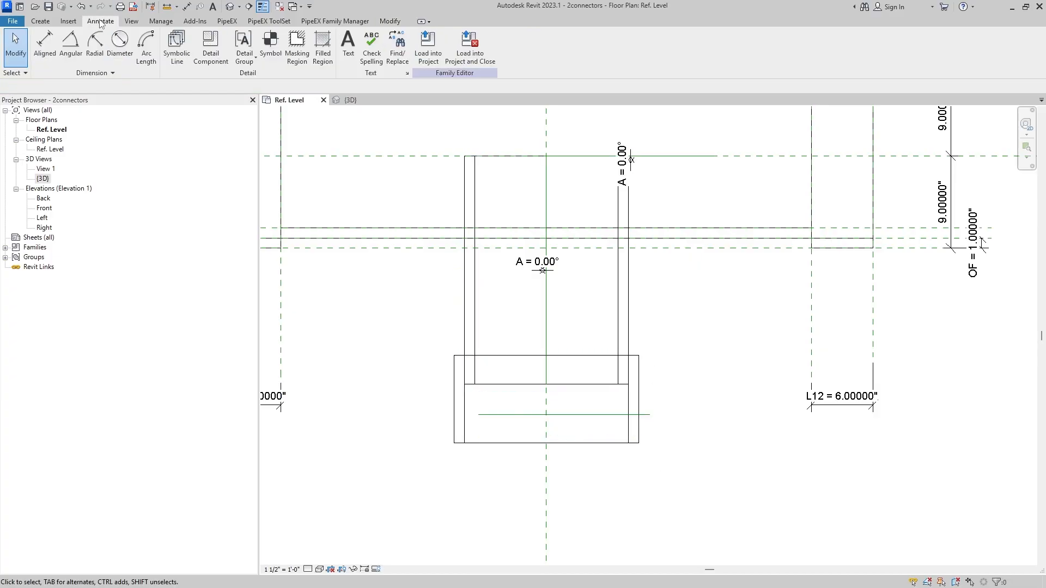
click(70, 44)
click(546, 367)
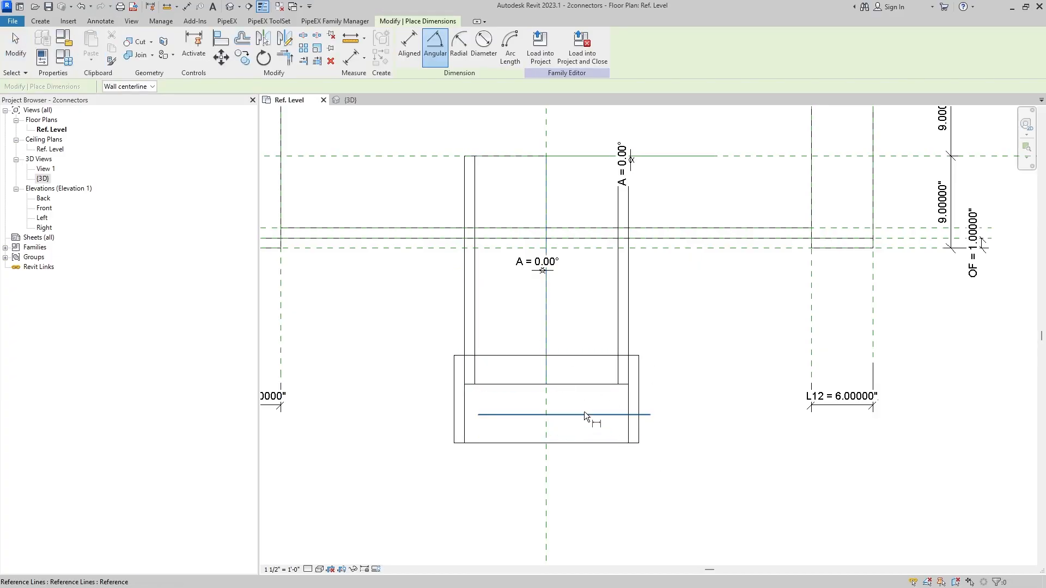
click(584, 414)
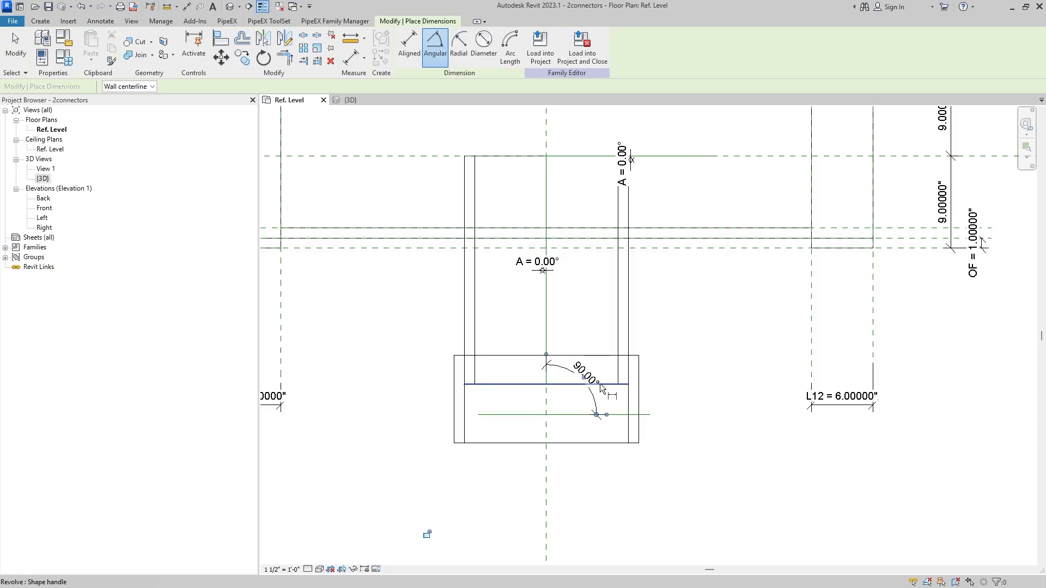
click(595, 401)
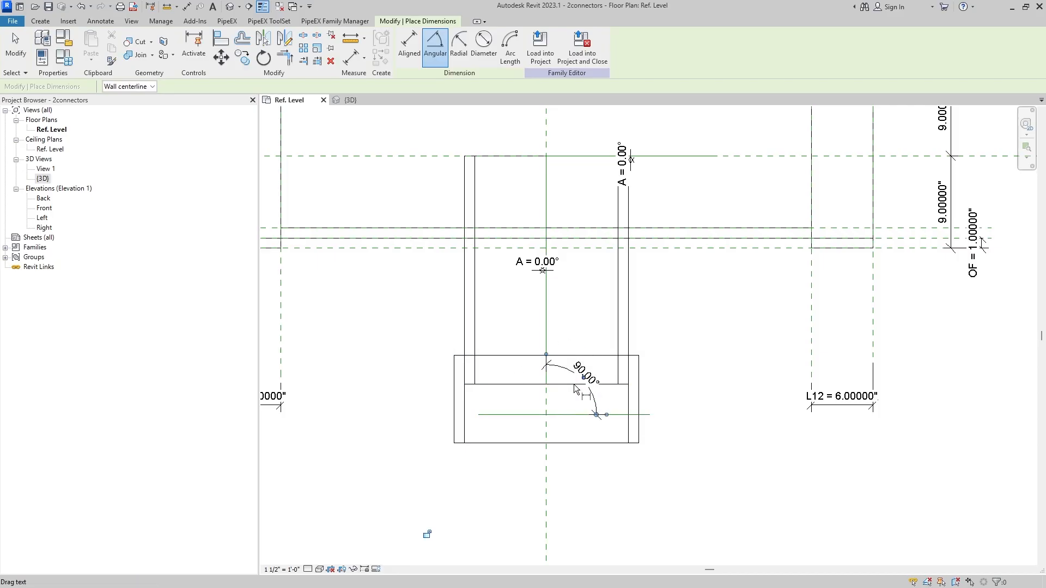
click(428, 535)
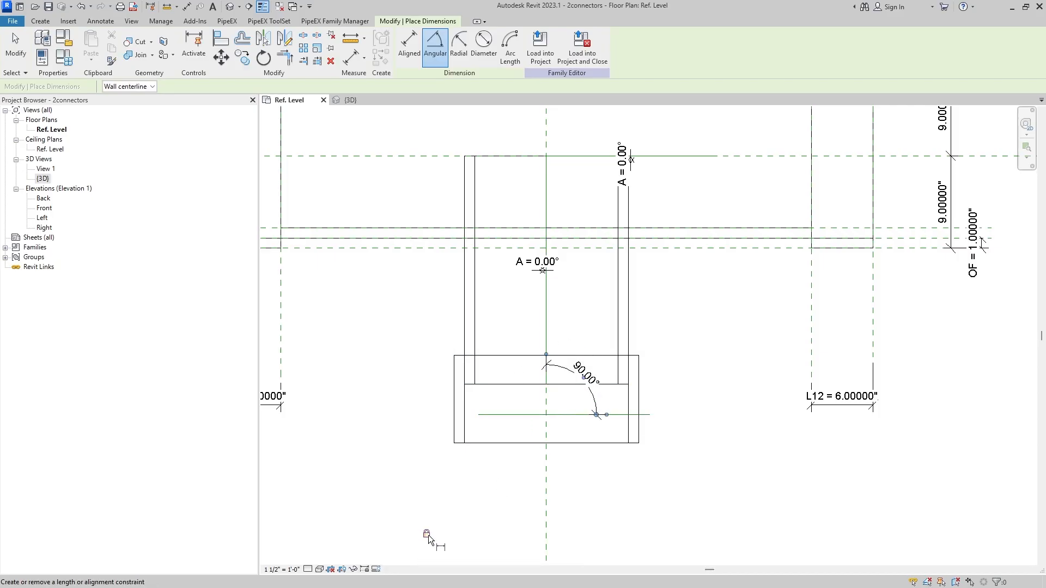
key(Escape)
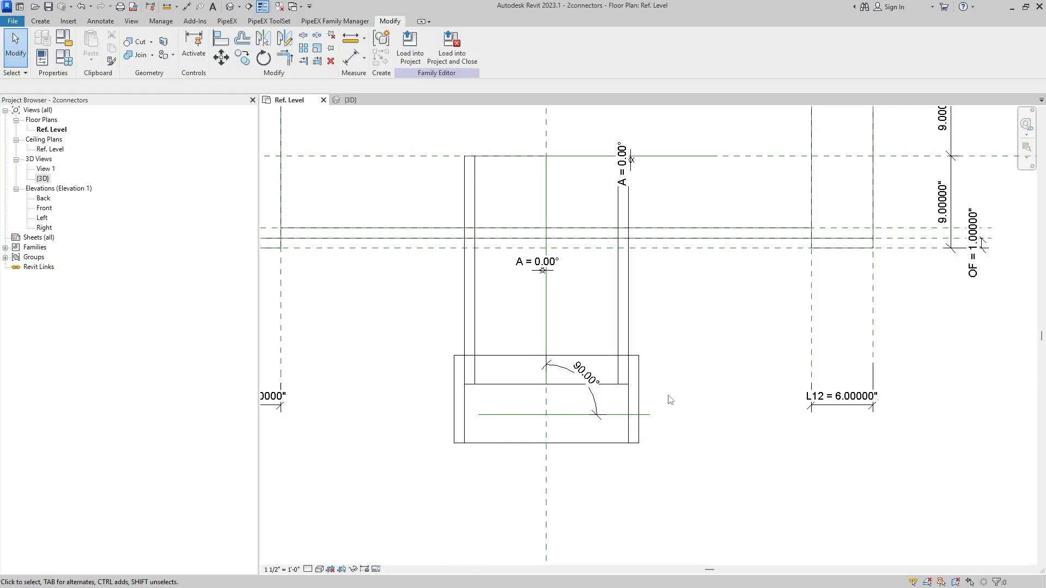
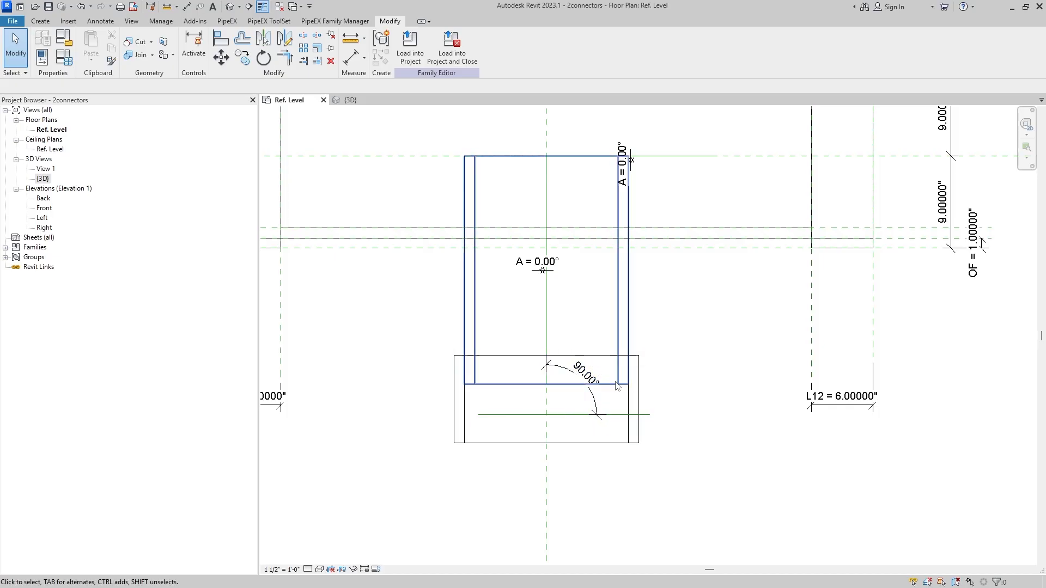
Flex the branch in the 3D view by setting angle parameter A to 20°, and reset A to 0°
click(350, 101)
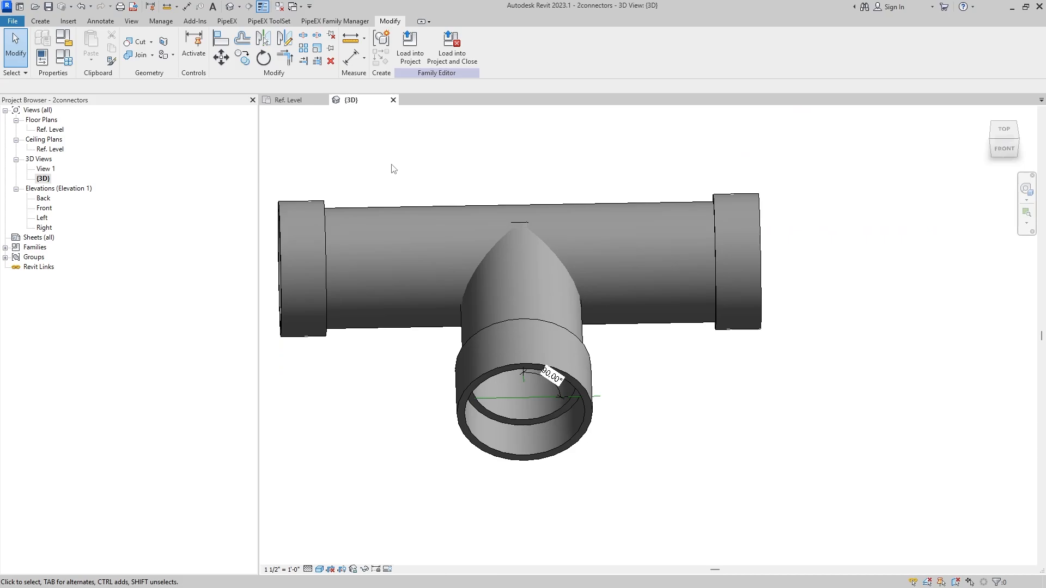
click(43, 57)
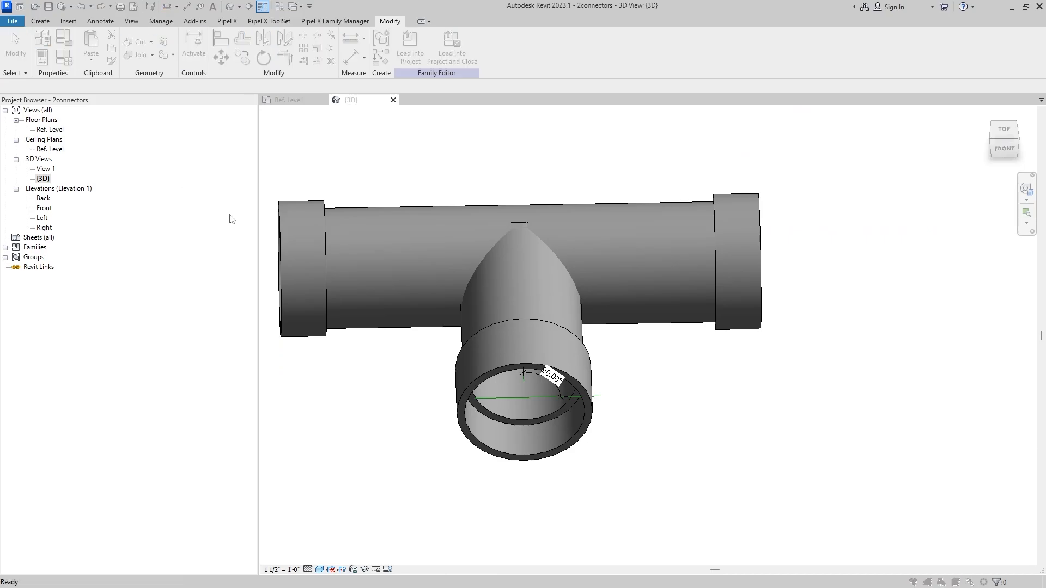
scroll(234, 327, down, 10)
click(226, 305)
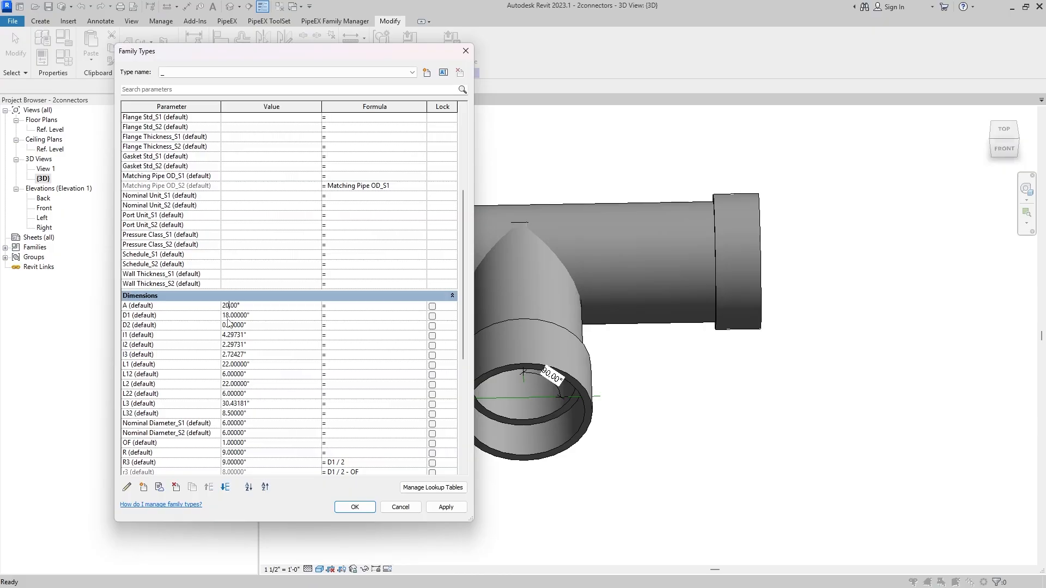
click(446, 508)
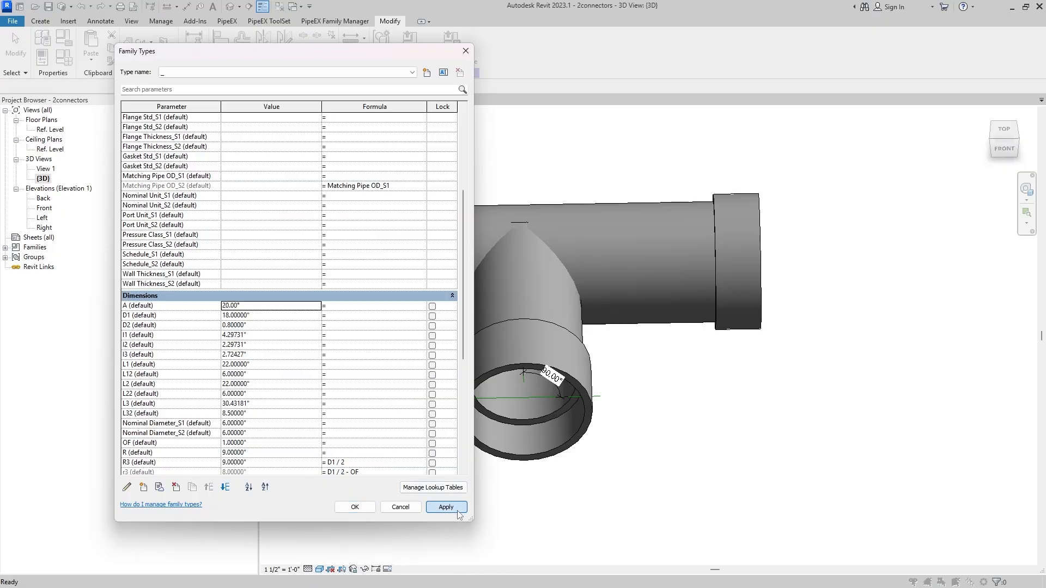
click(357, 510)
middle_drag(649, 369, 702, 431)
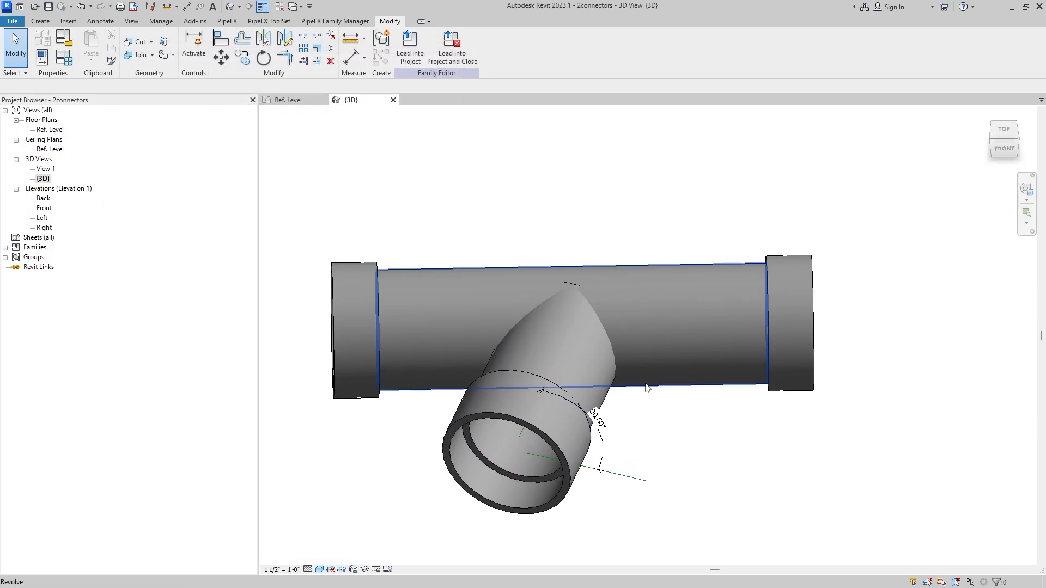
shift+middle_drag(647, 388, 647, 416)
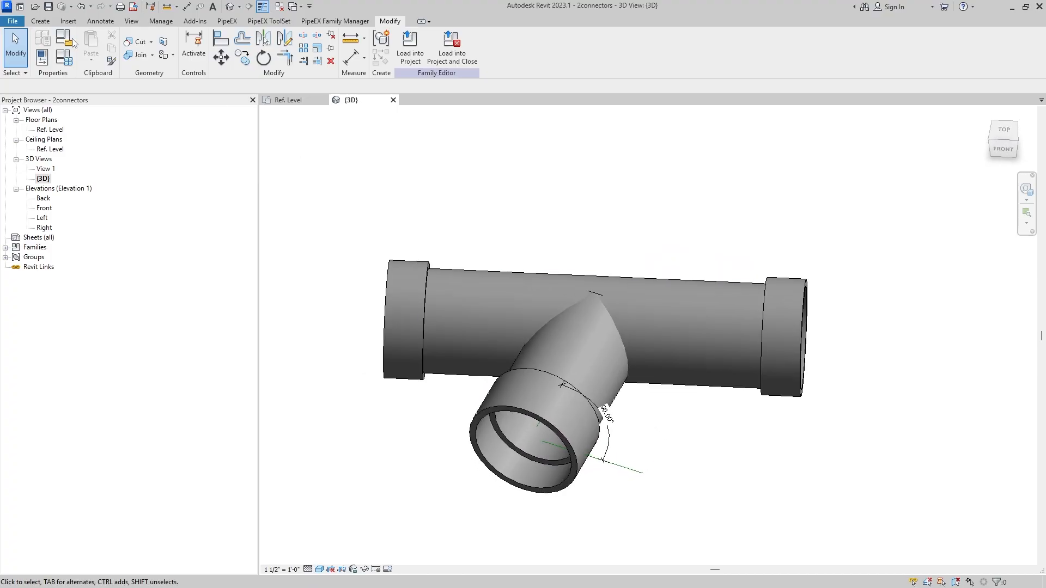
click(64, 57)
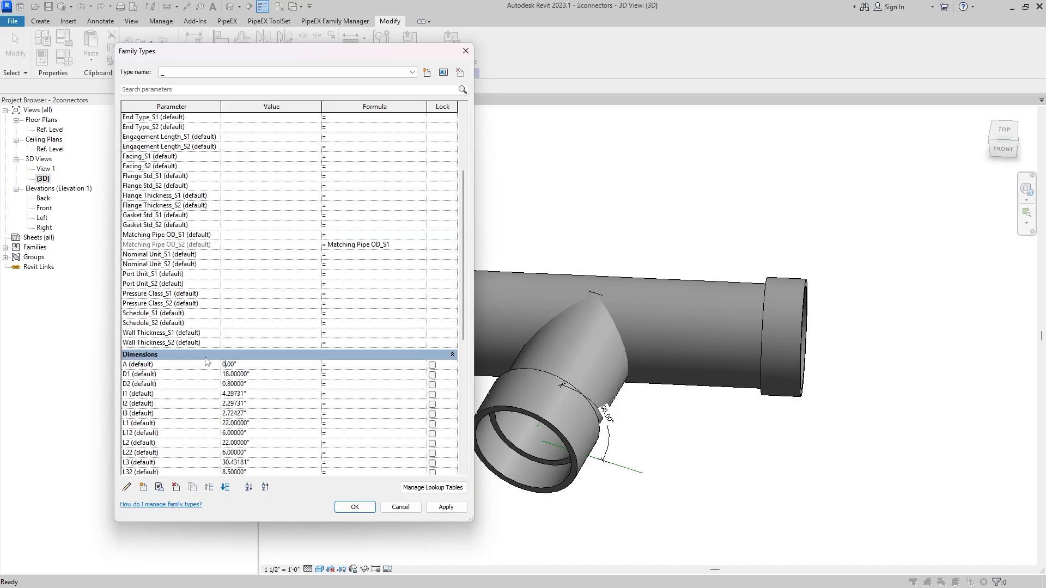
click(354, 507)
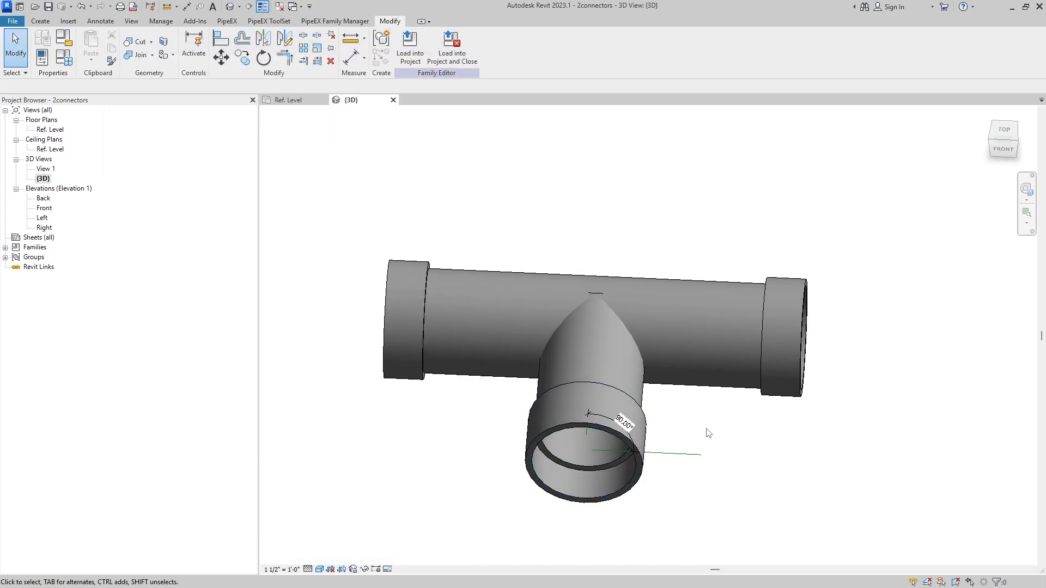
In the Ref. Level plan, add an aligned dimension from the main pipe's horizontal centre line to the crossing reference line at the collar
click(303, 102)
scroll(626, 302, down, 2)
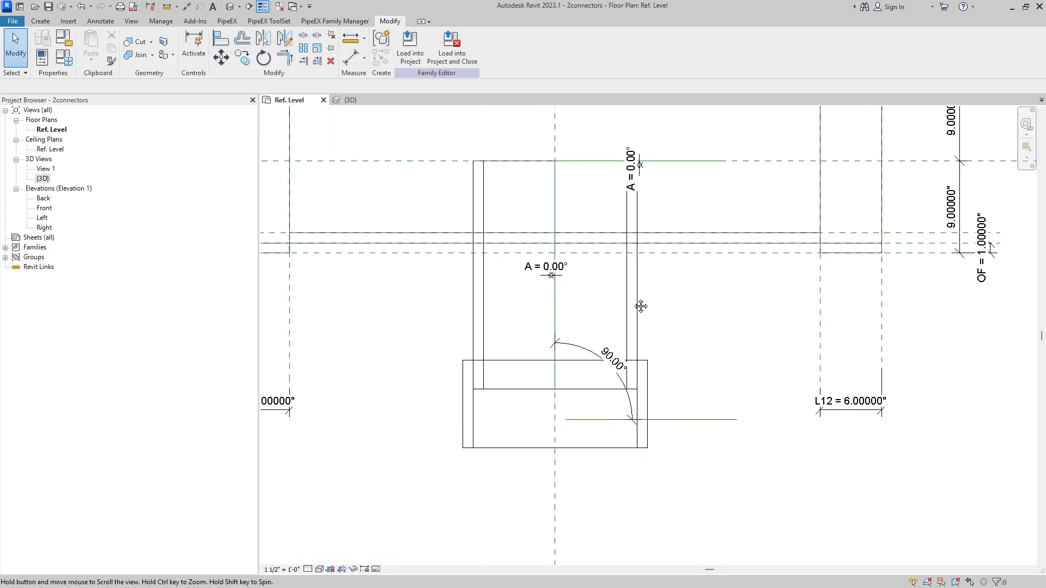
scroll(694, 306, down, 1)
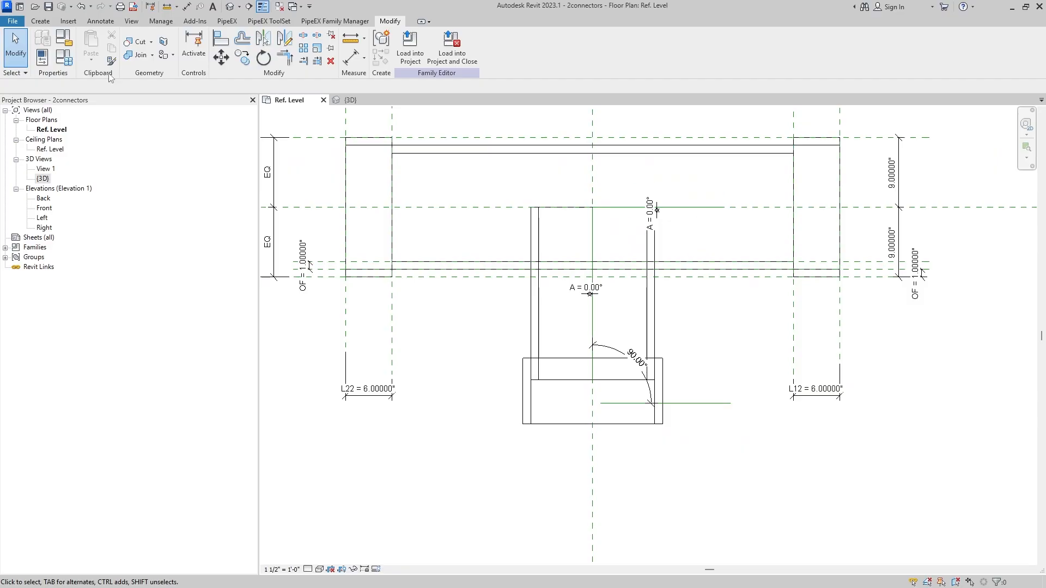
click(100, 21)
click(42, 46)
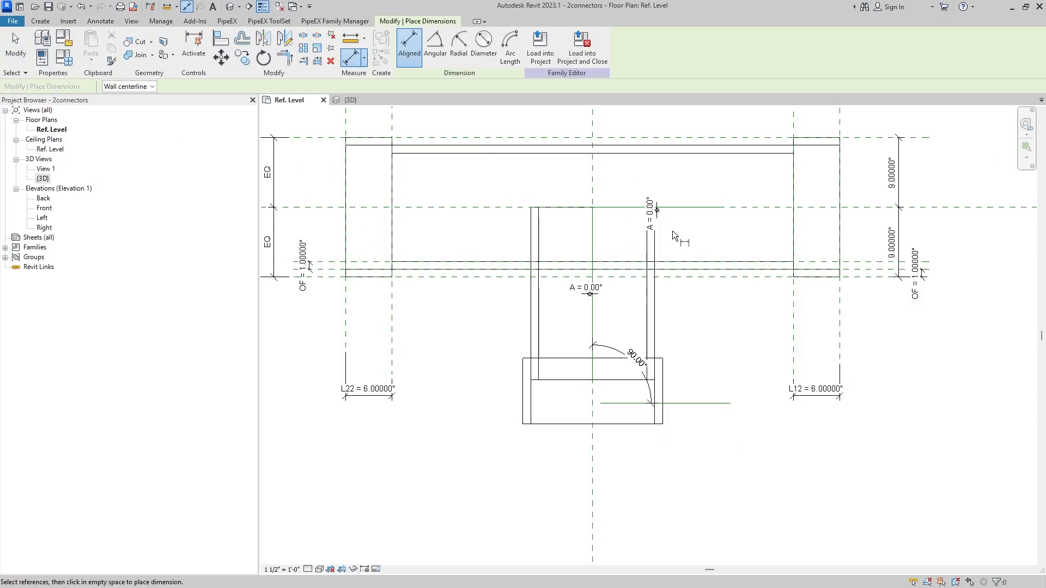
click(678, 207)
click(701, 403)
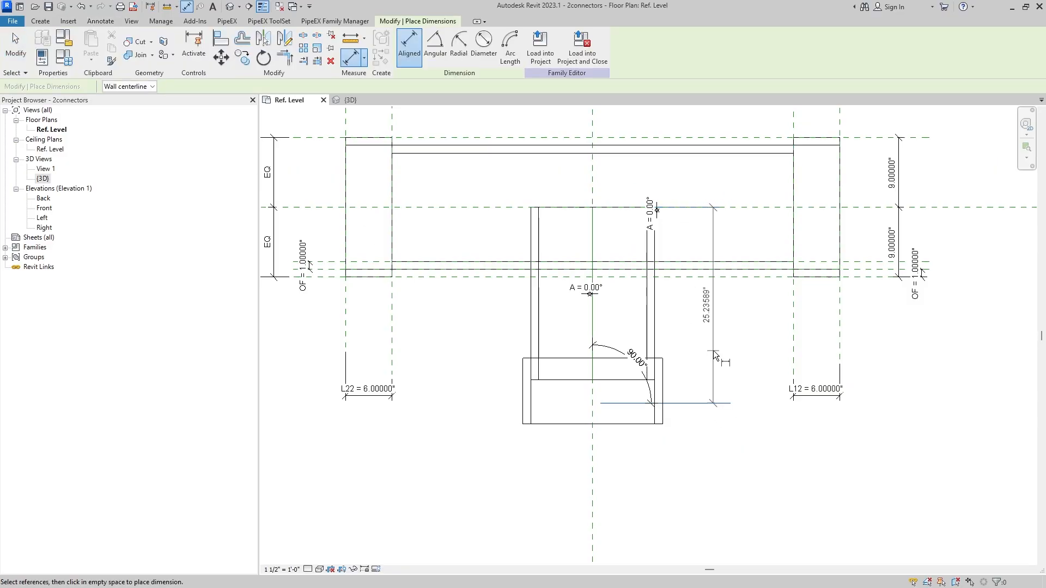
click(712, 349)
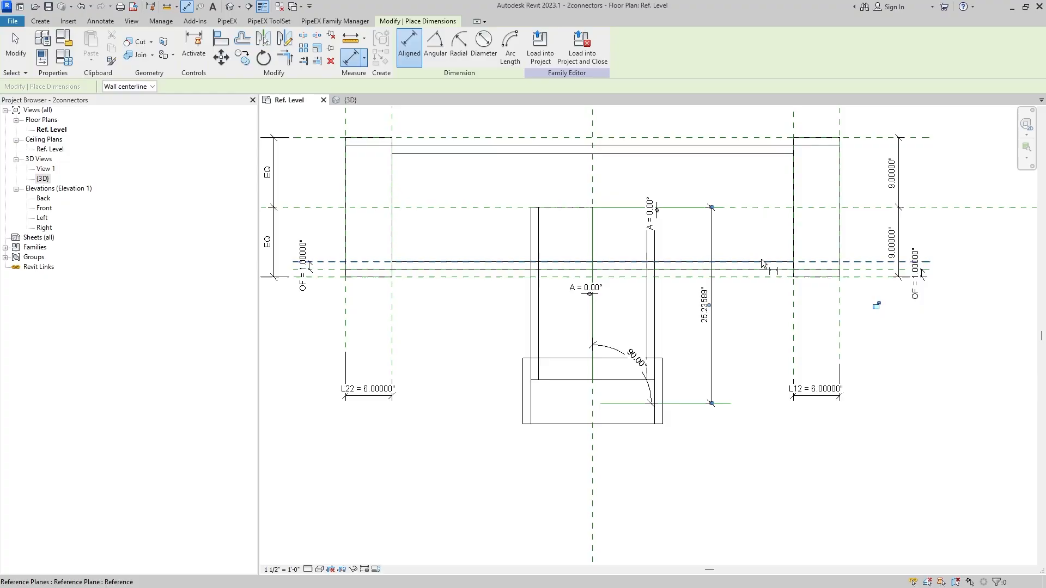
key(Escape)
Label the dimension to the crossing reference line with parameter L3
click(711, 332)
click(451, 45)
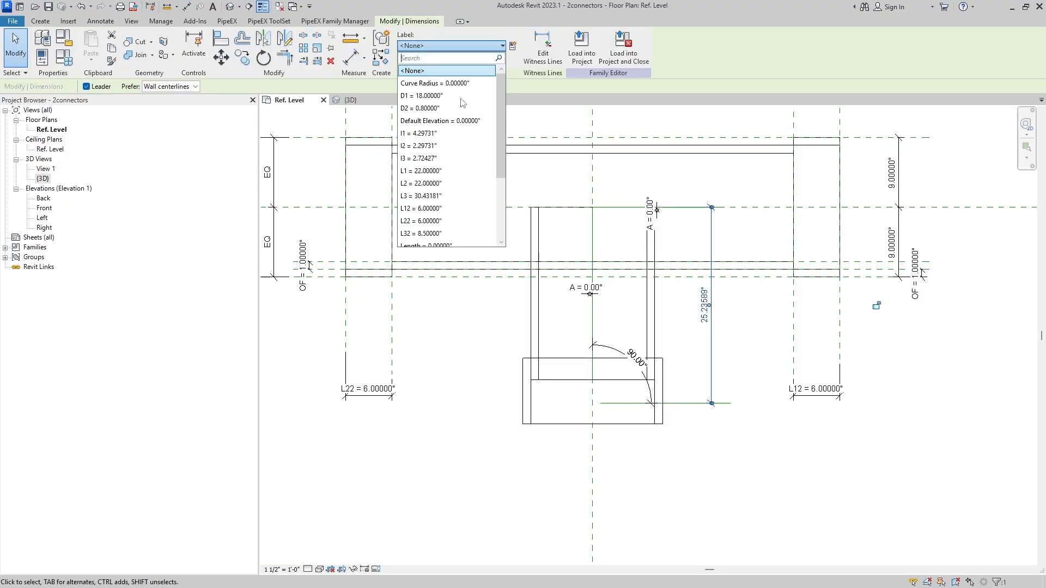
click(451, 197)
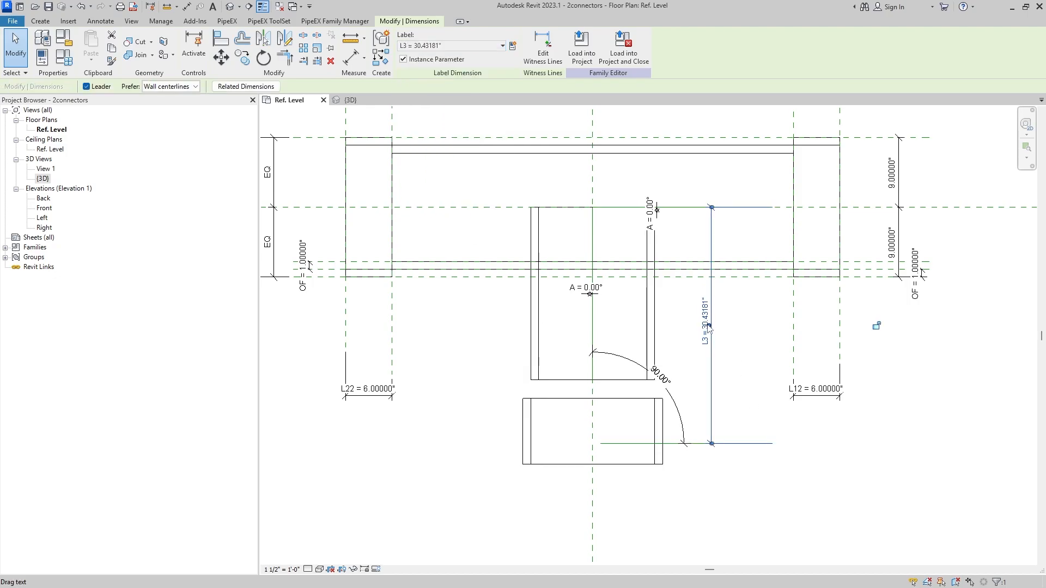
key(Escape)
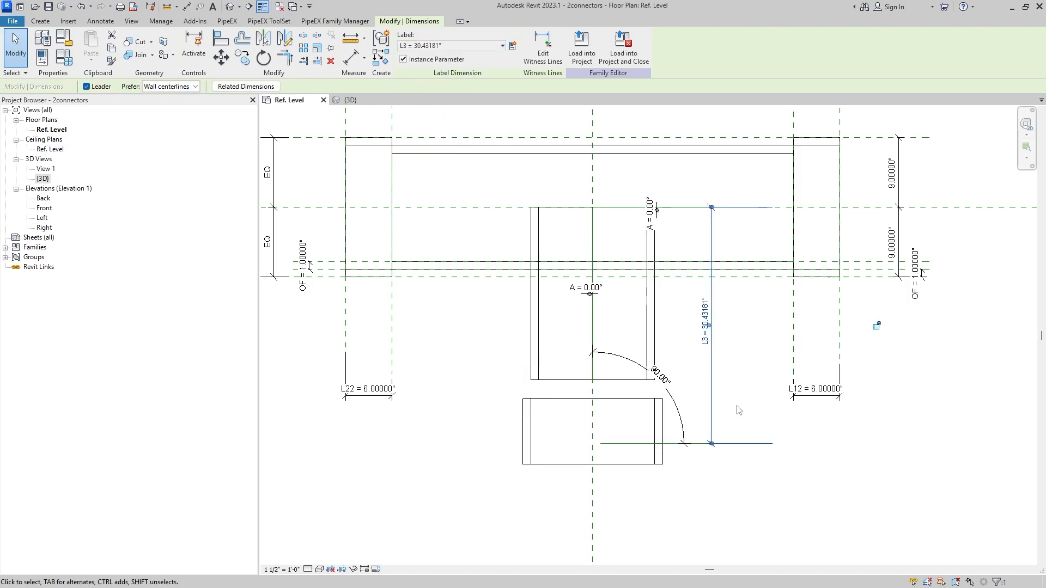
Align the branch pipe's end edge with the near edge of its end collar and lock the alignment
click(612, 380)
key(Escape)
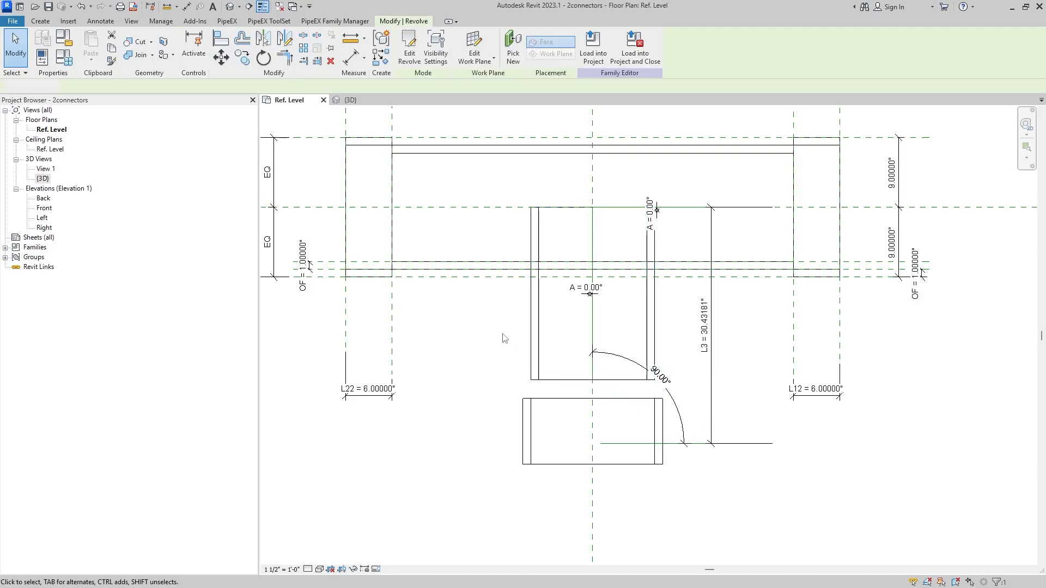
click(220, 39)
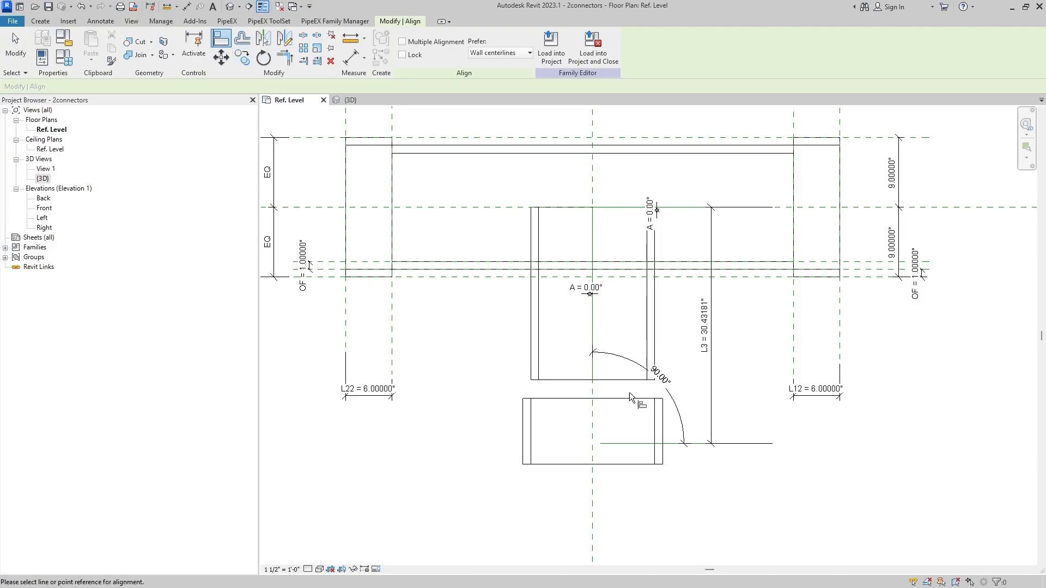
click(613, 399)
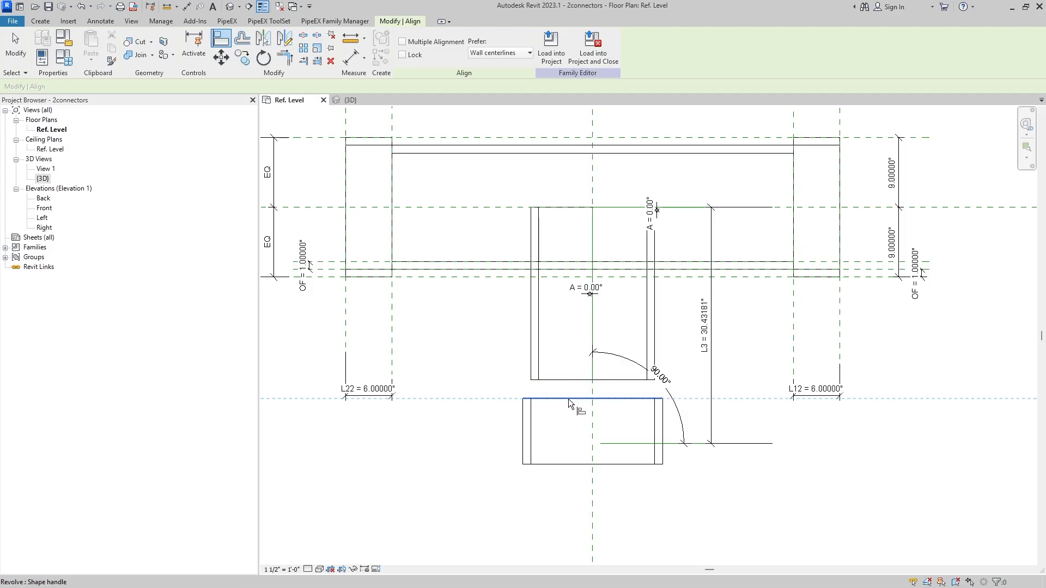
click(564, 381)
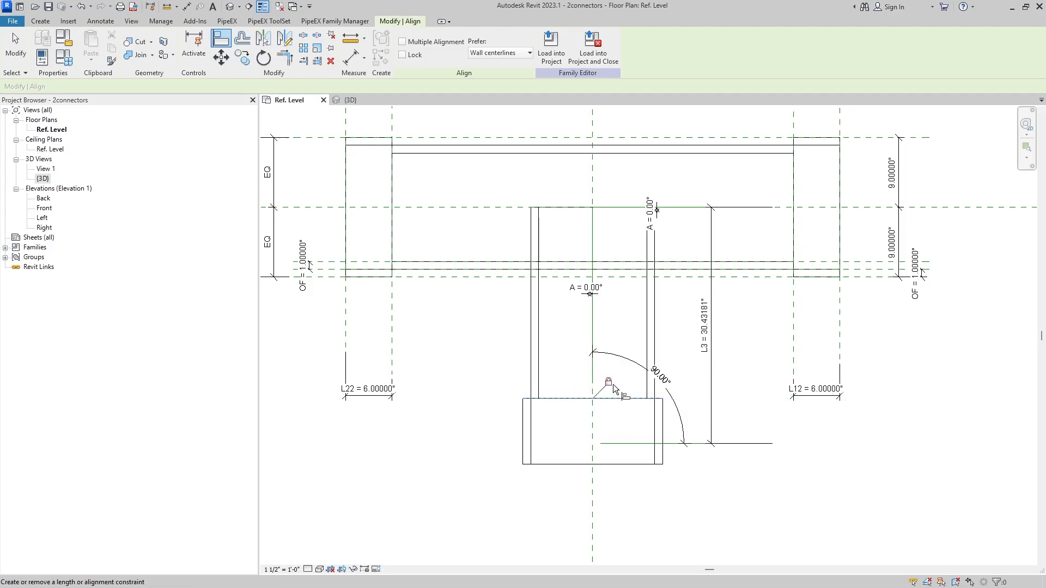
key(Escape)
key(Escape)
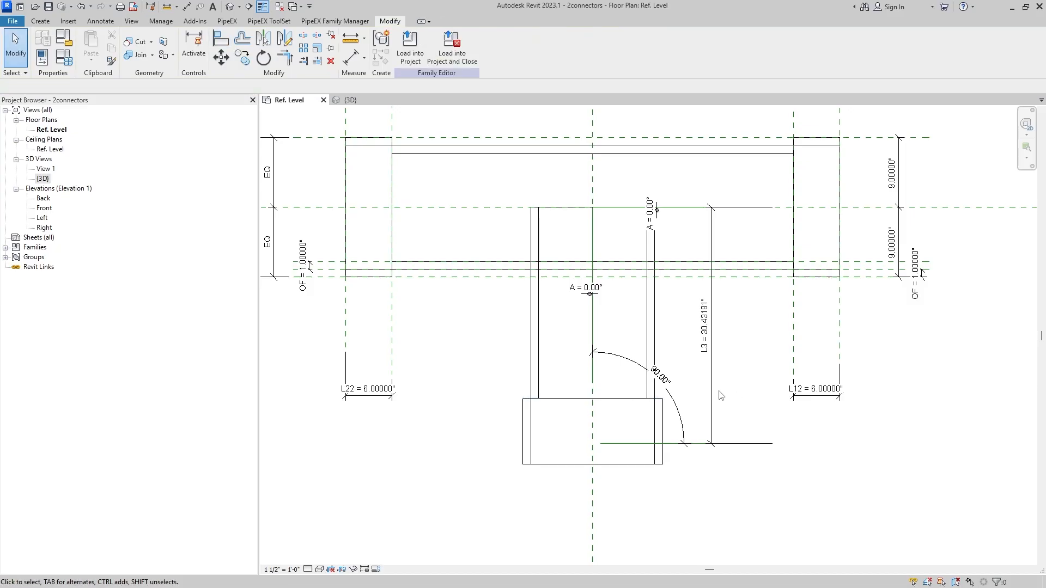
Flex the branch in the plan by setting angle parameter A to 30°, and reset A to 0°
middle_drag(680, 415, 666, 416)
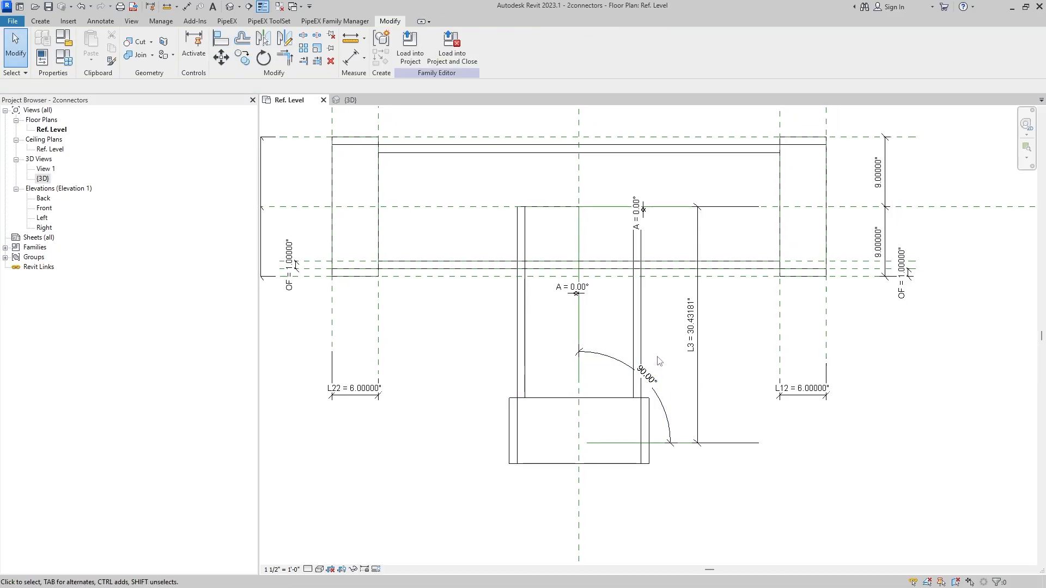
click(62, 64)
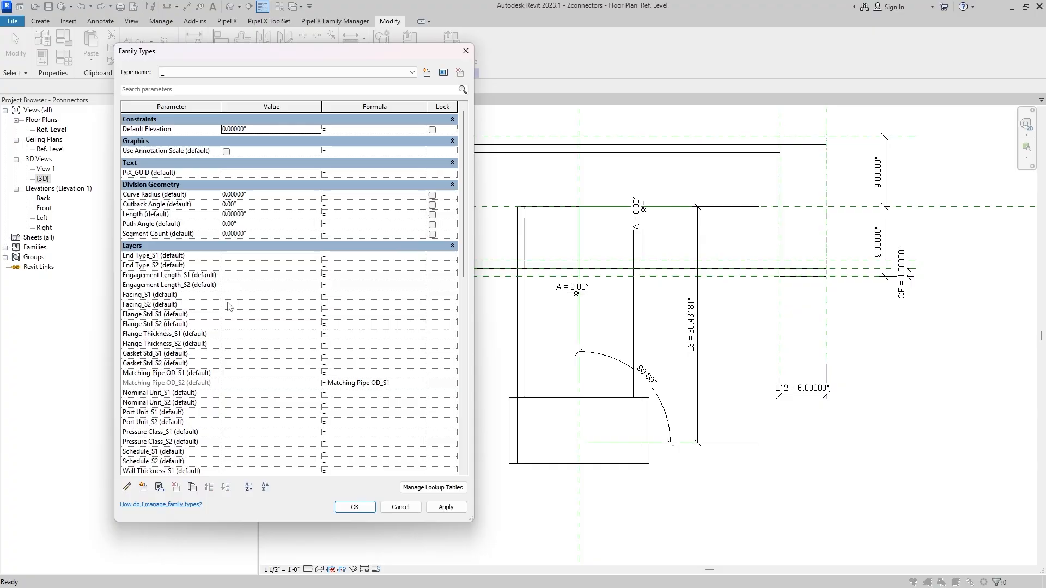
scroll(242, 347, down, 5)
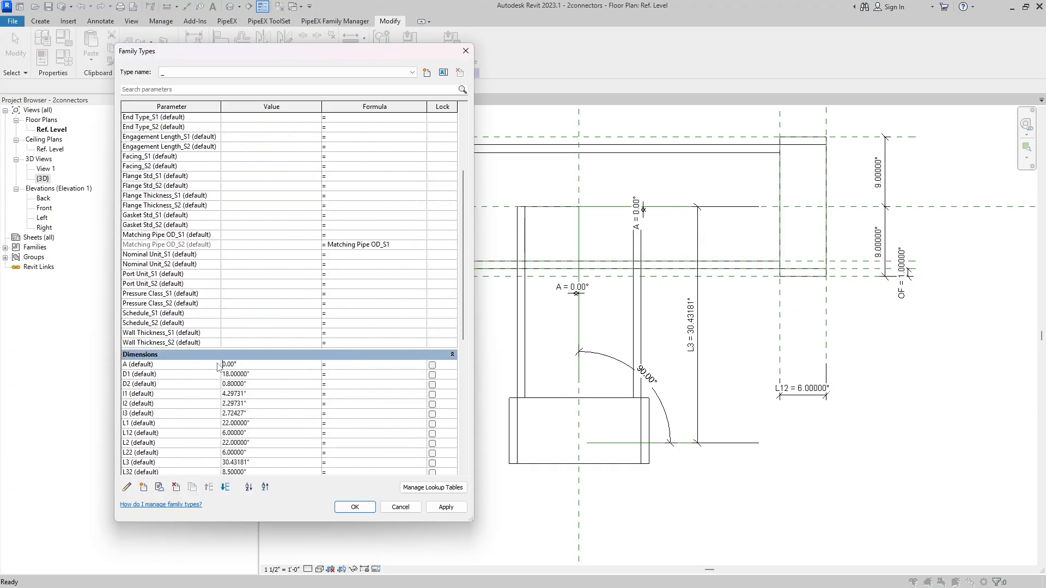
text(3)
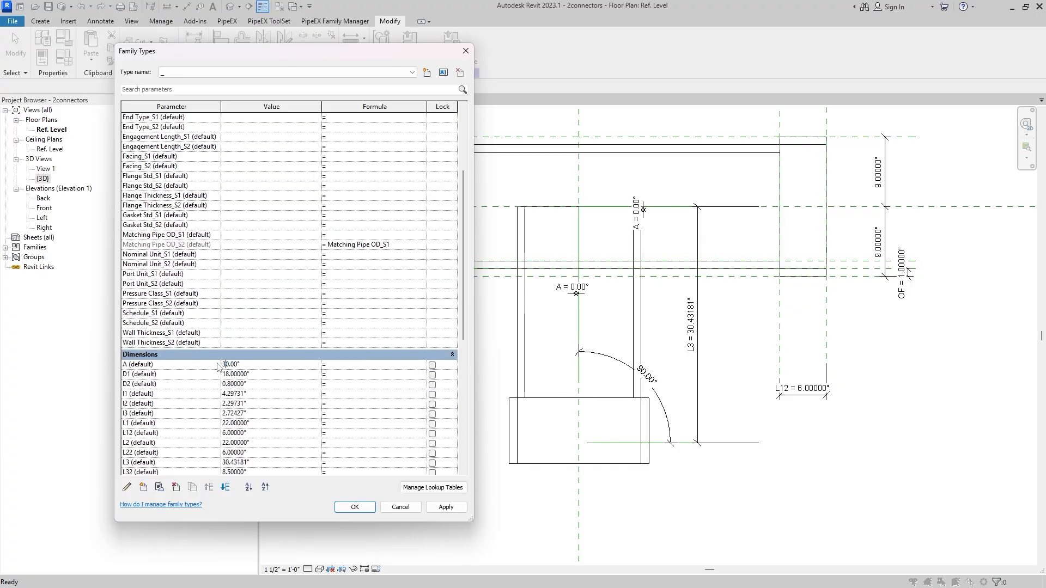
click(442, 509)
click(338, 510)
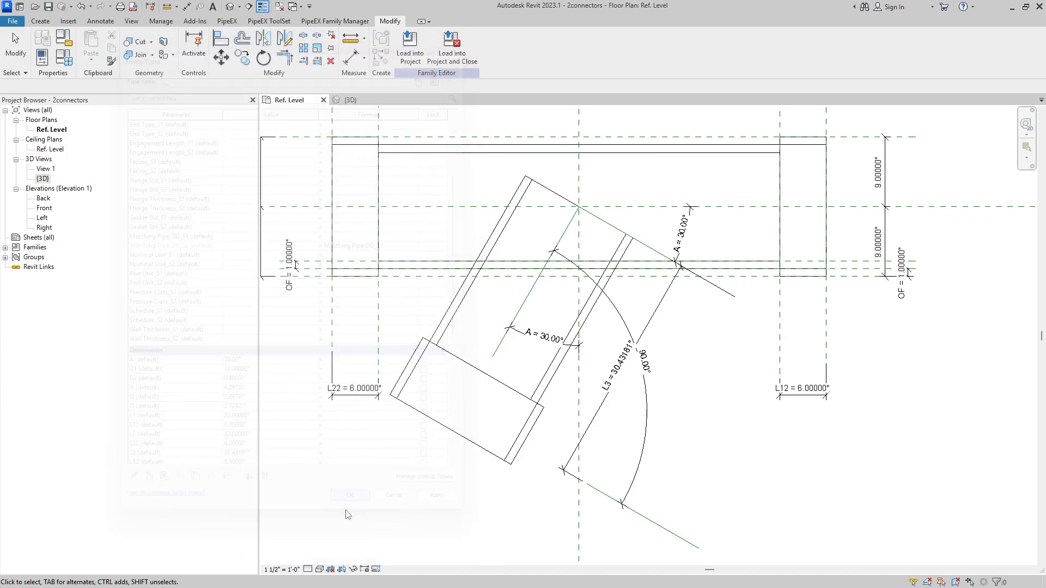
scroll(583, 372, down, 2)
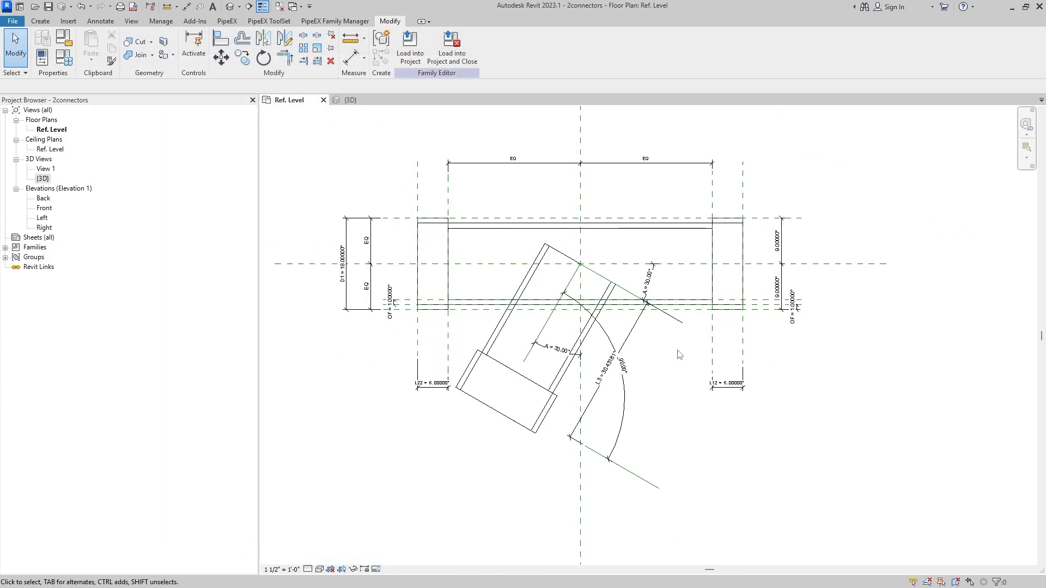
scroll(643, 373, up, 2)
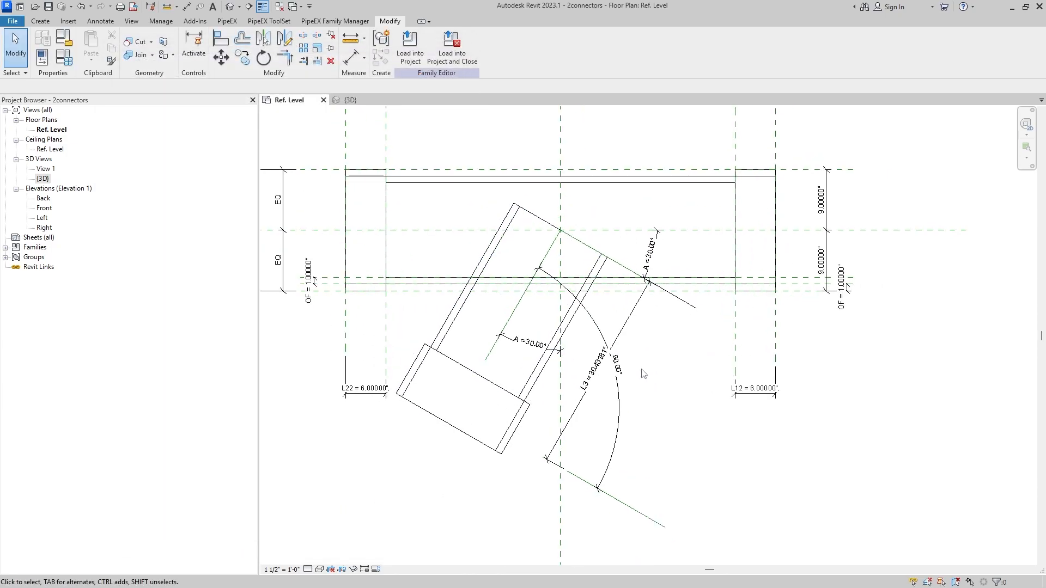
click(64, 57)
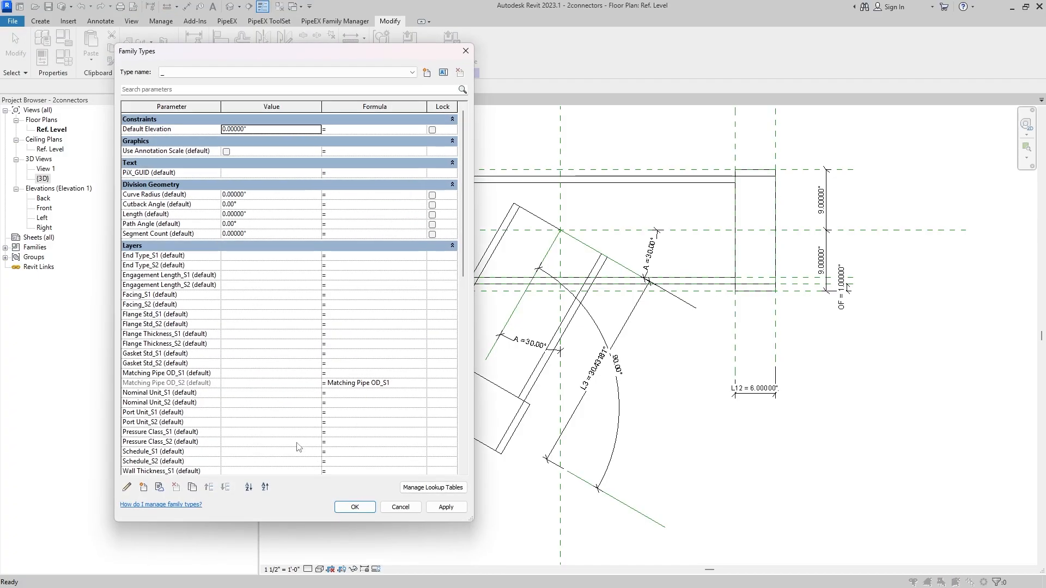
scroll(299, 447, down, 5)
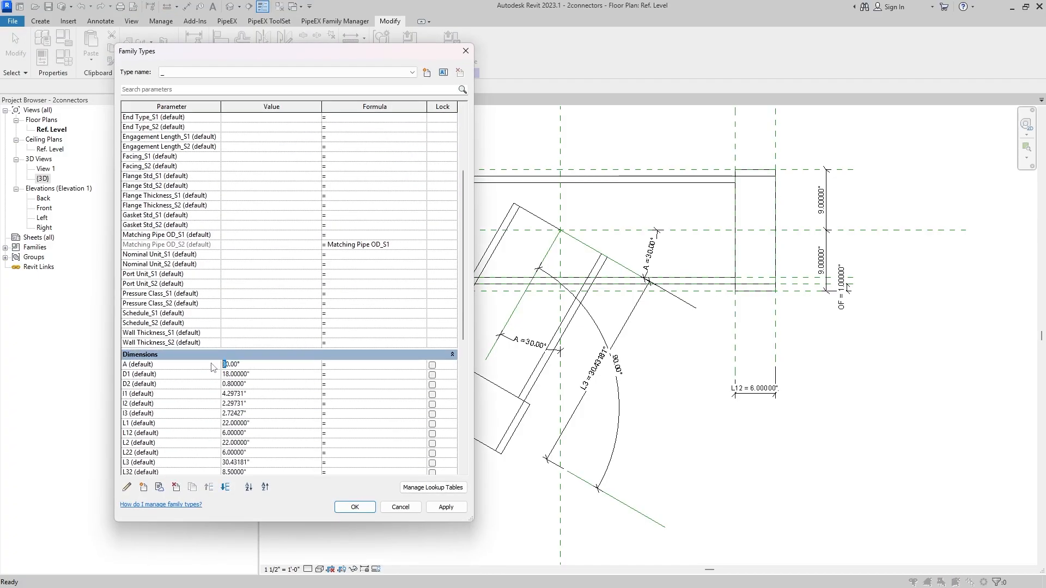
click(354, 507)
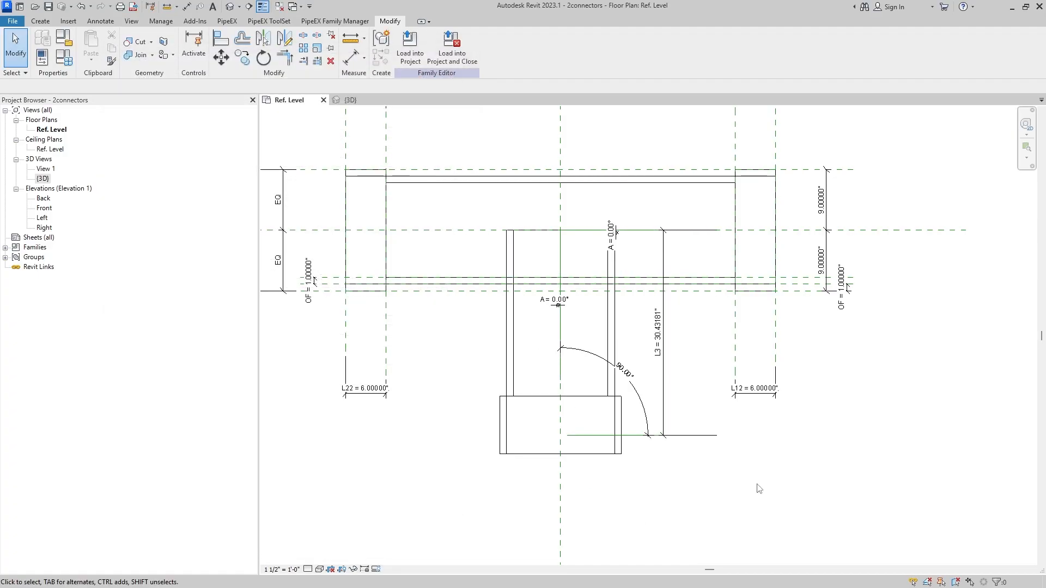
Draw two vertical reference planes through the main pipe's end collars, about 29.5" left and 29" right of the vertical centre line
middle_drag(703, 471, 727, 507)
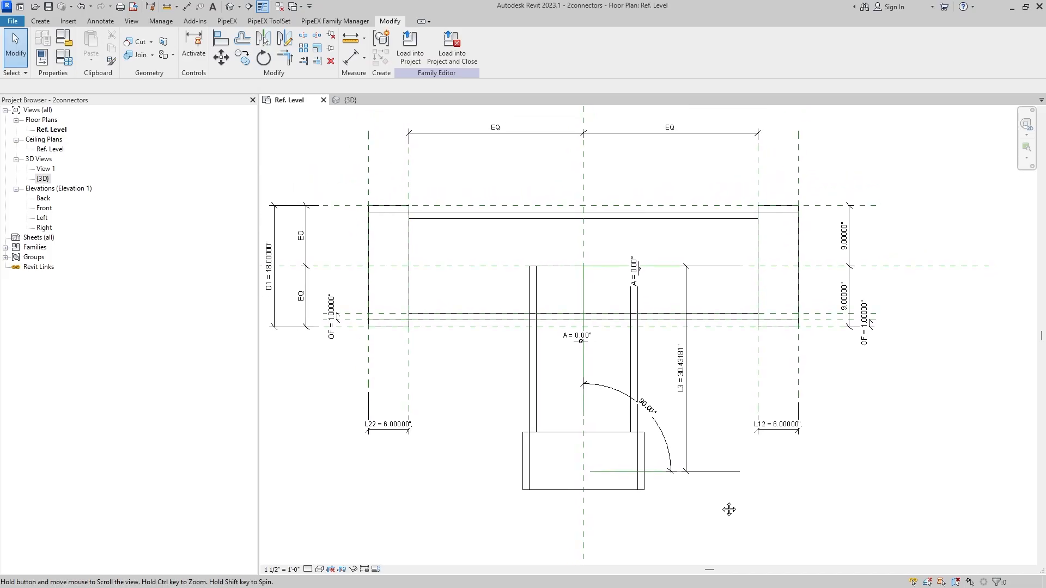
click(41, 21)
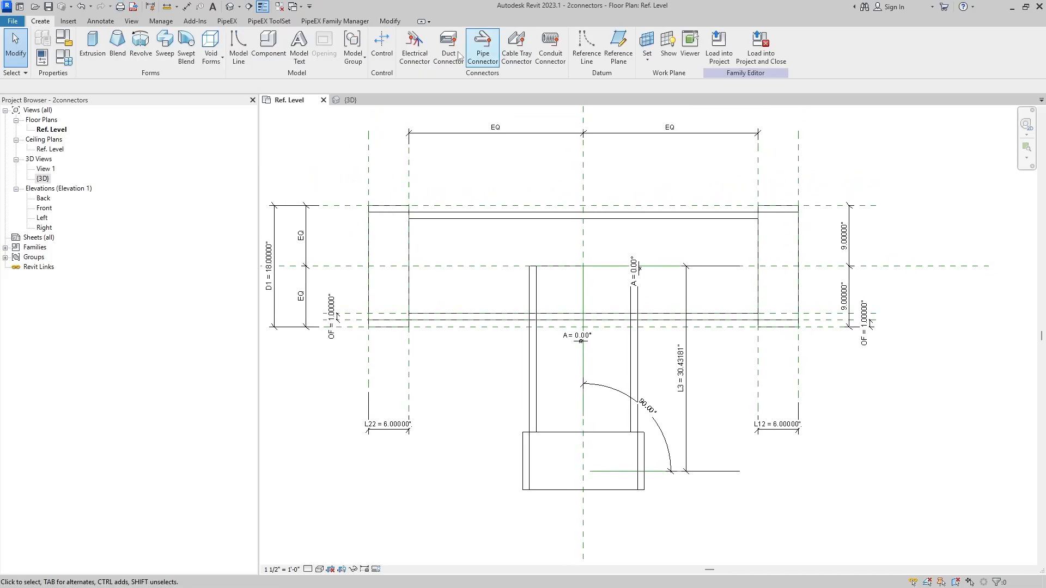
click(622, 39)
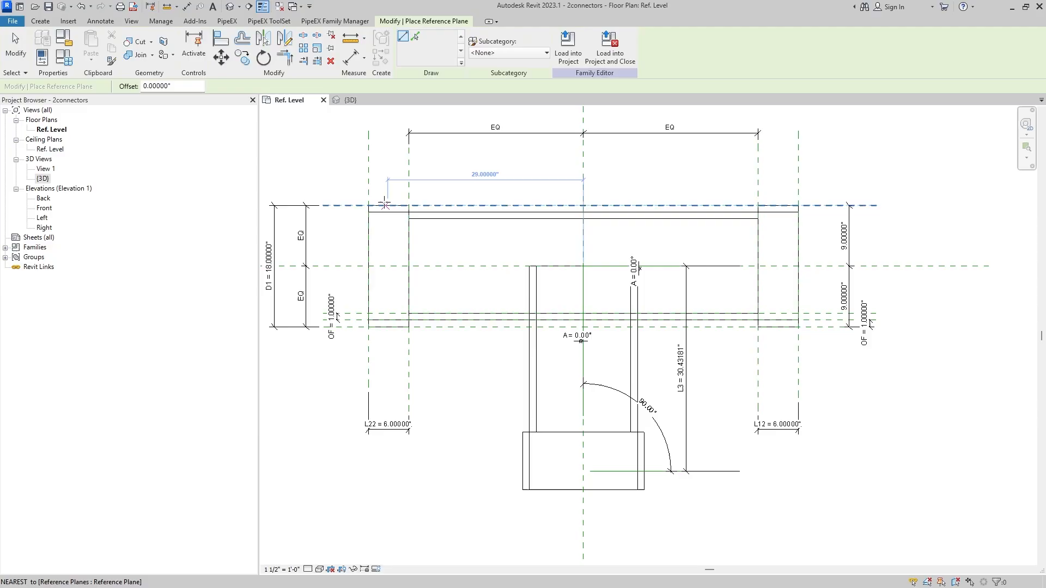
click(385, 157)
click(385, 365)
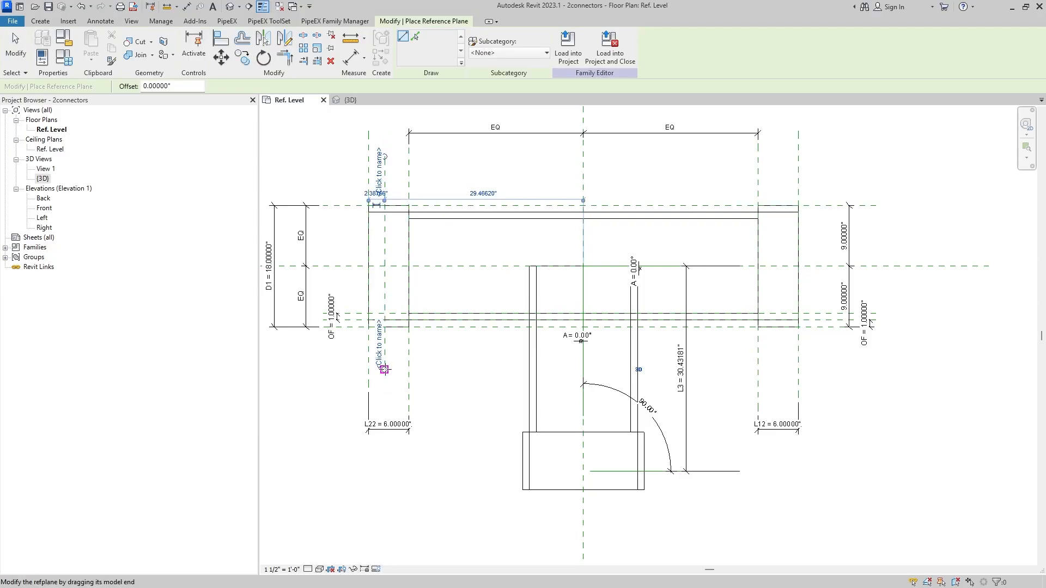
click(779, 144)
click(781, 364)
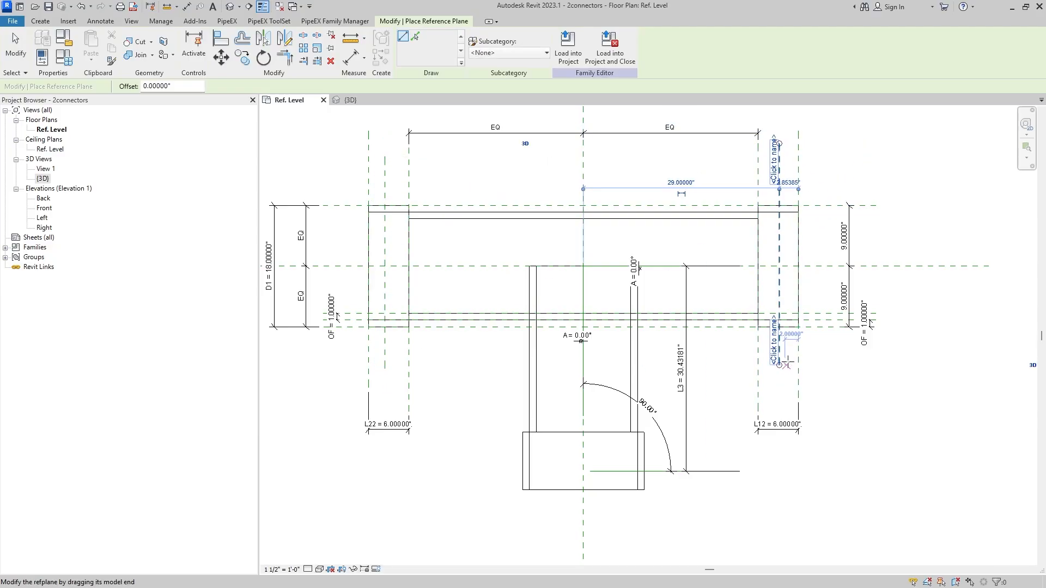
Add aligned dimensions from each new collar reference plane to the main pipe's vertical centre line
click(93, 21)
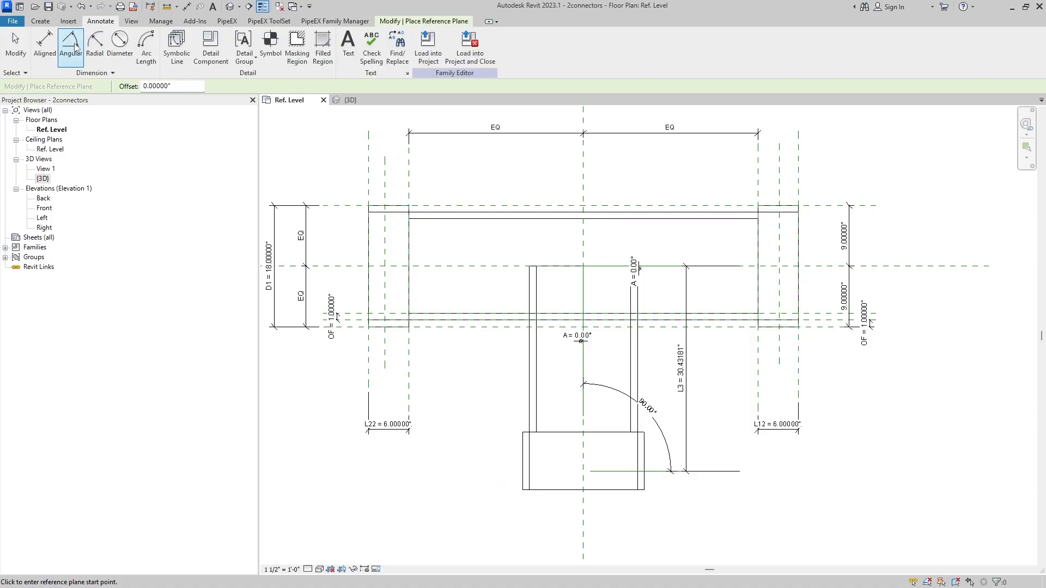
click(41, 44)
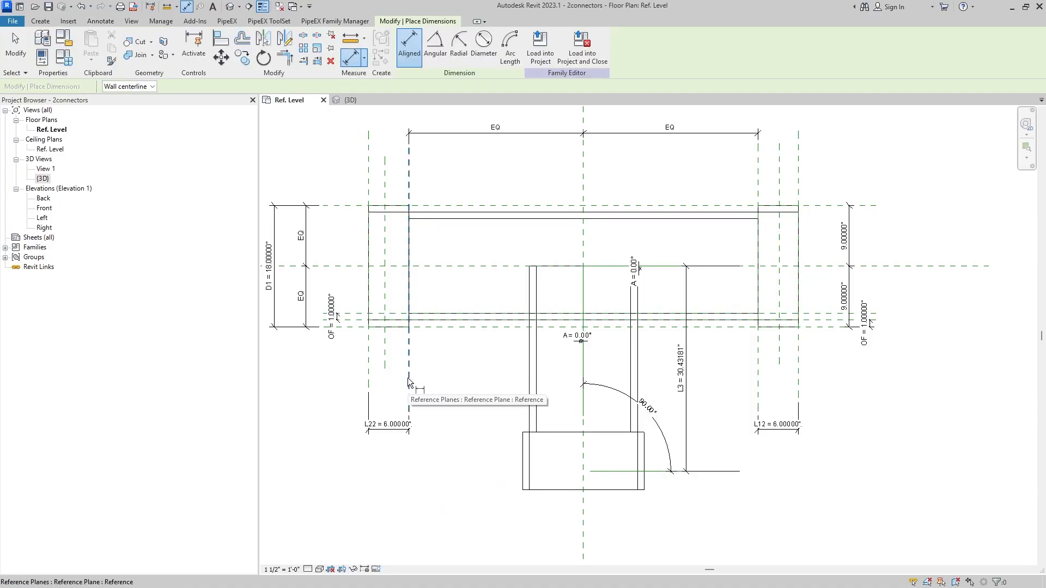
click(387, 349)
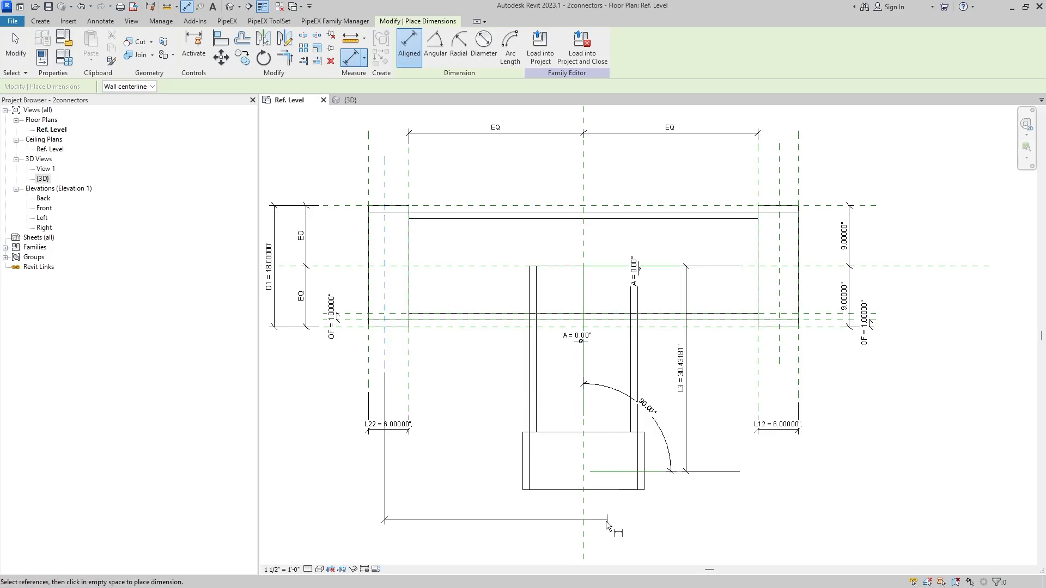
click(583, 516)
click(545, 521)
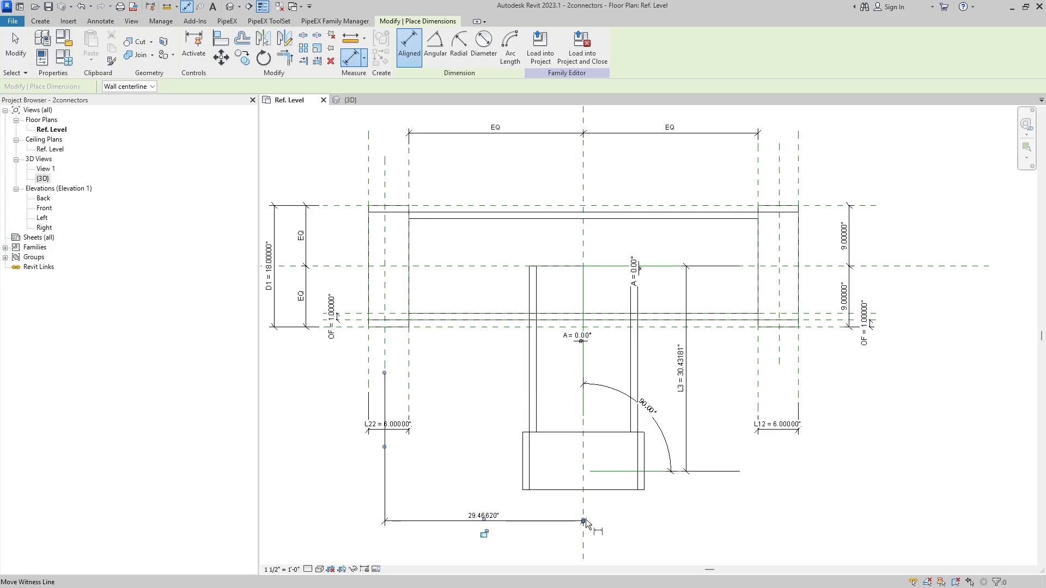
click(583, 503)
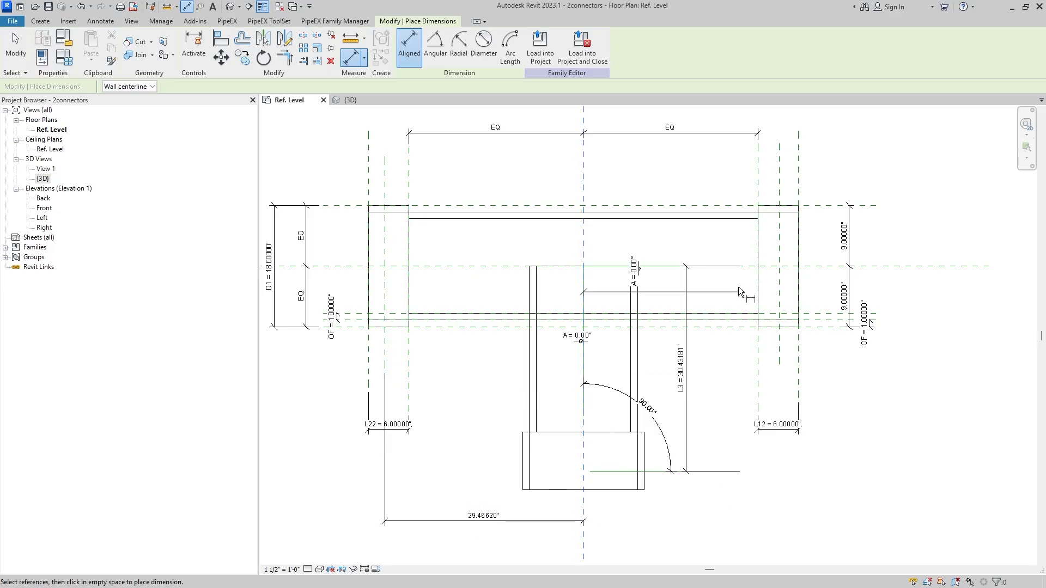
click(780, 236)
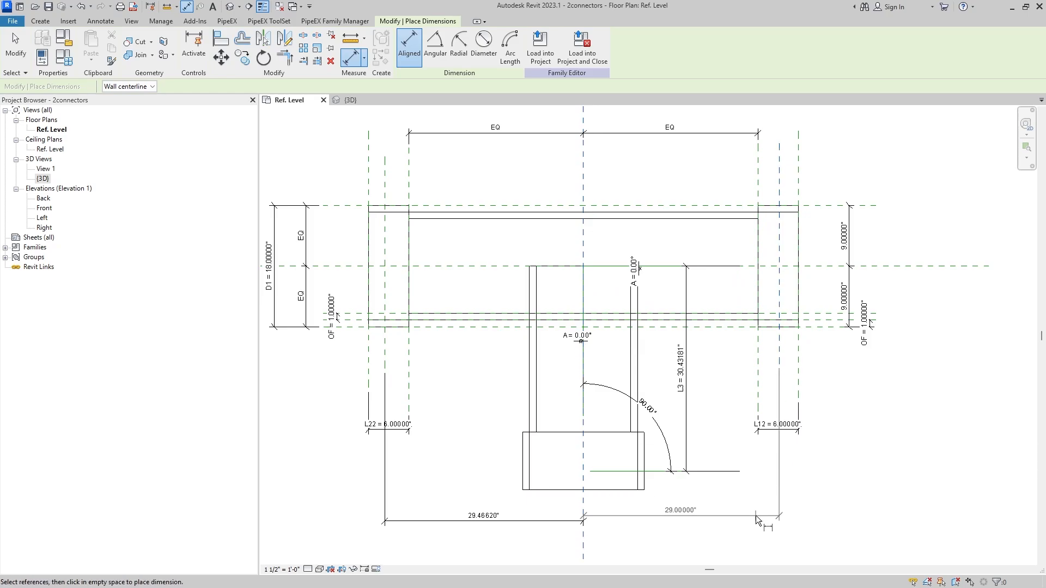
click(757, 513)
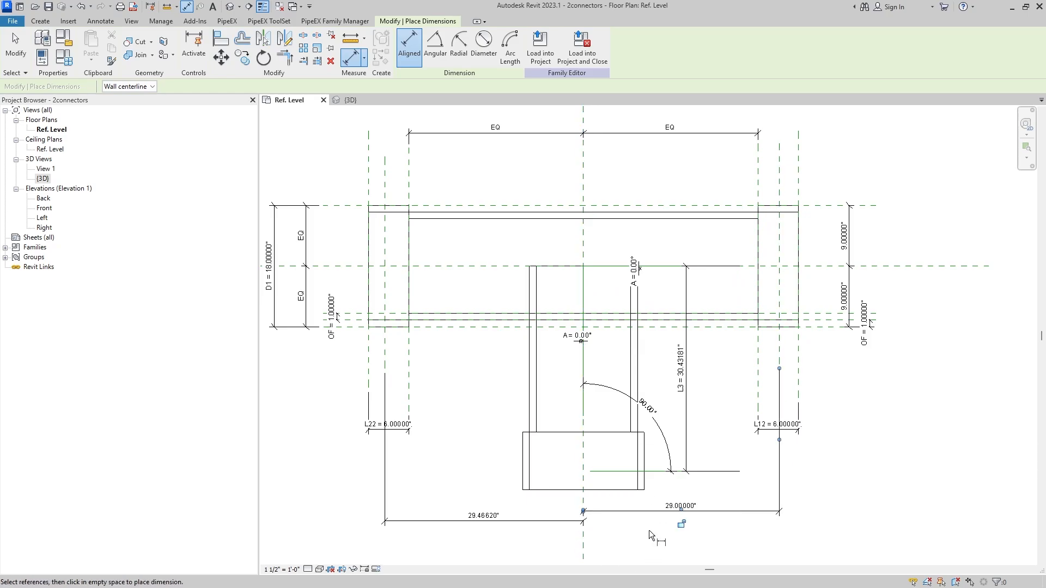
key(Escape)
Add aligned dimensions between each end collar's outer reference plane and the new reference plane inside that collar
click(101, 21)
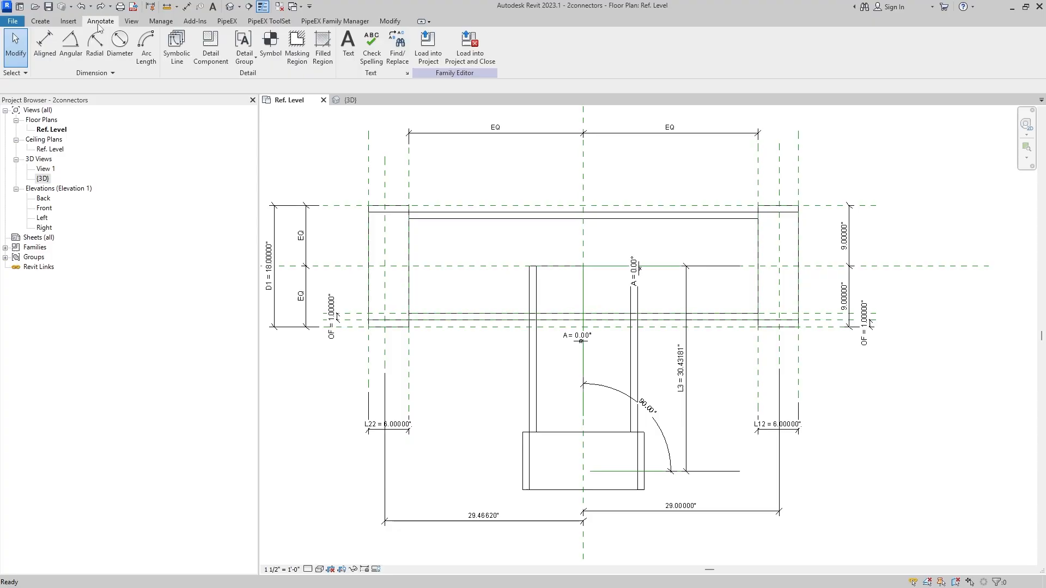
click(45, 43)
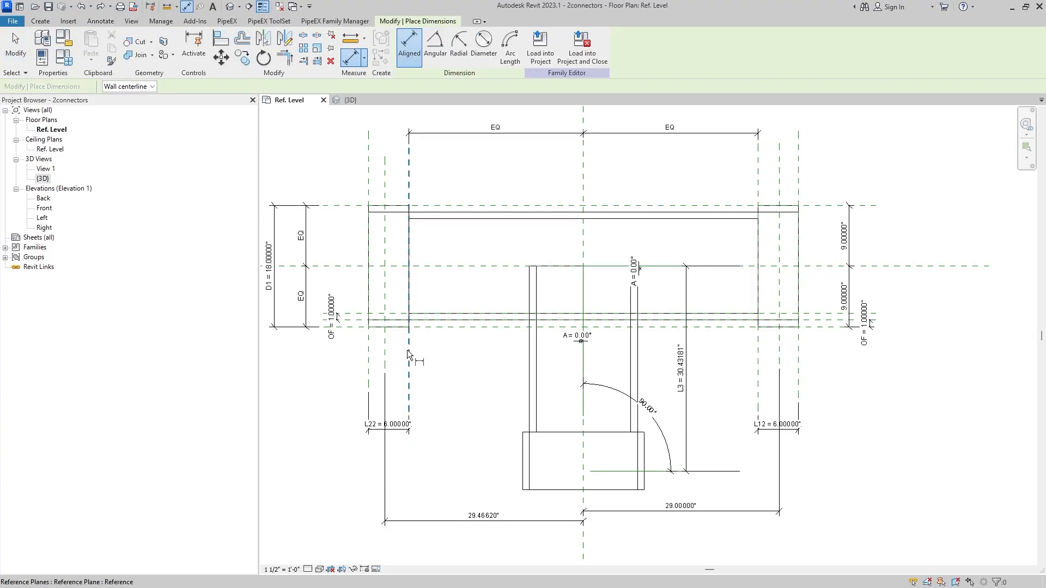
click(369, 357)
click(381, 466)
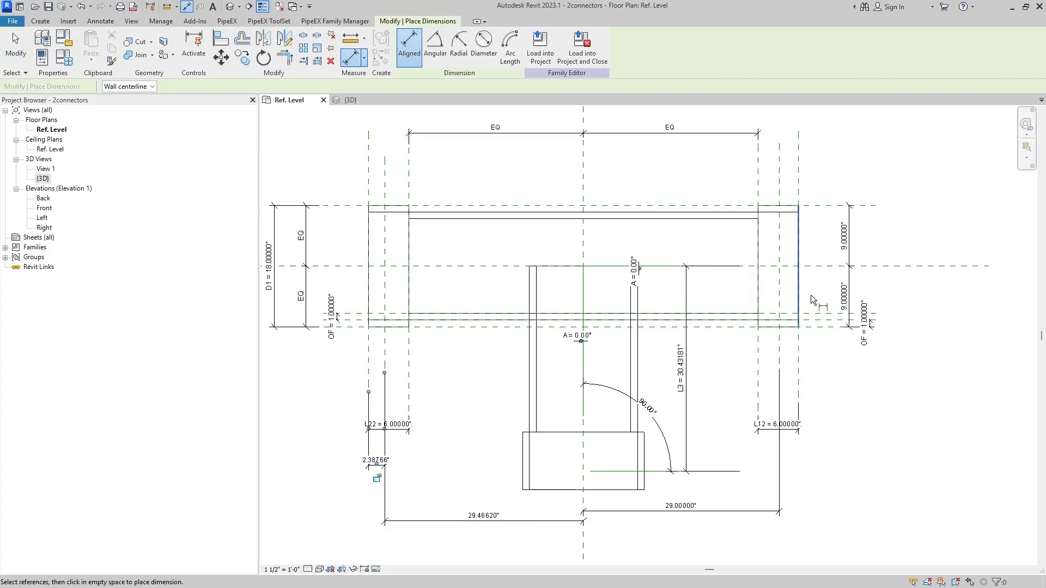
click(779, 359)
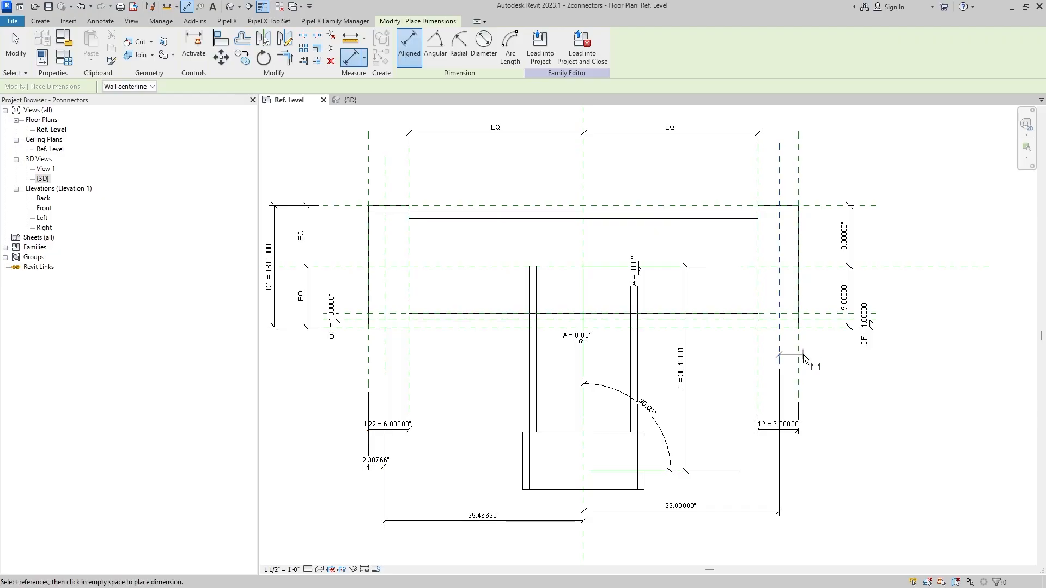
click(800, 357)
click(828, 469)
key(Escape)
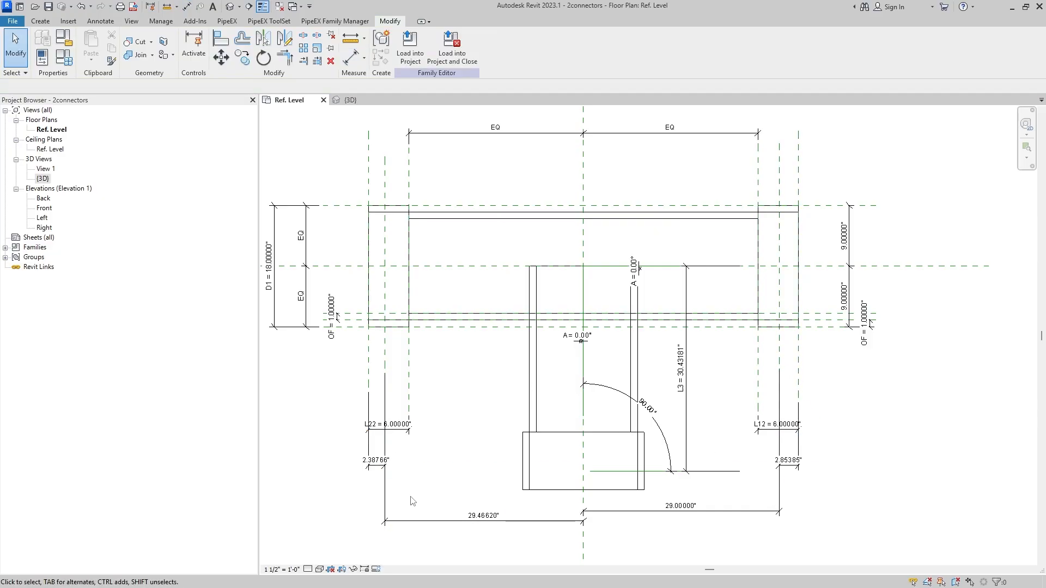
Label the left collar's outer-plane dimension with parameter I2 and its dimension to the vertical centre line with L2
click(380, 468)
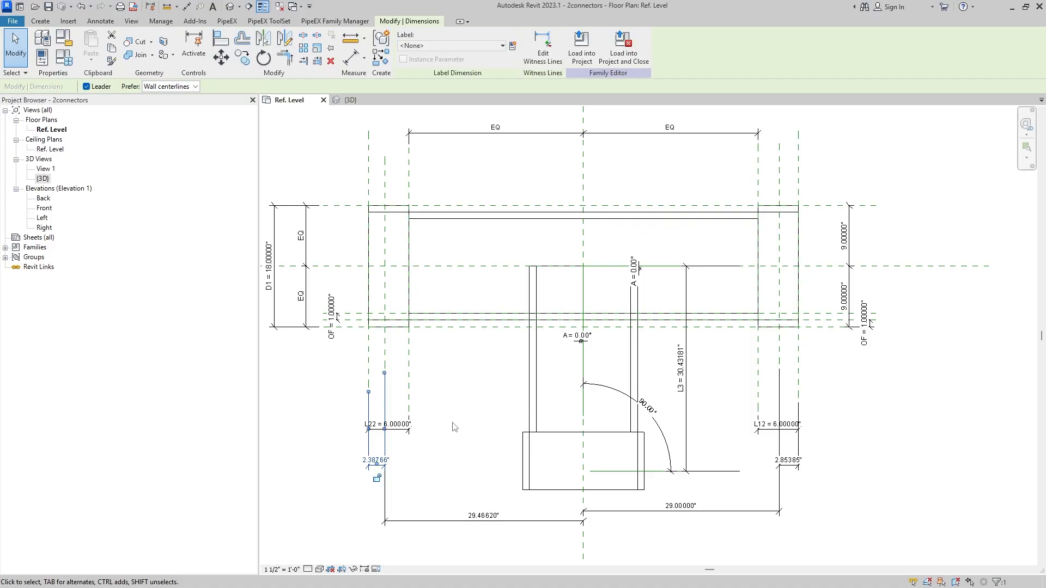
click(480, 45)
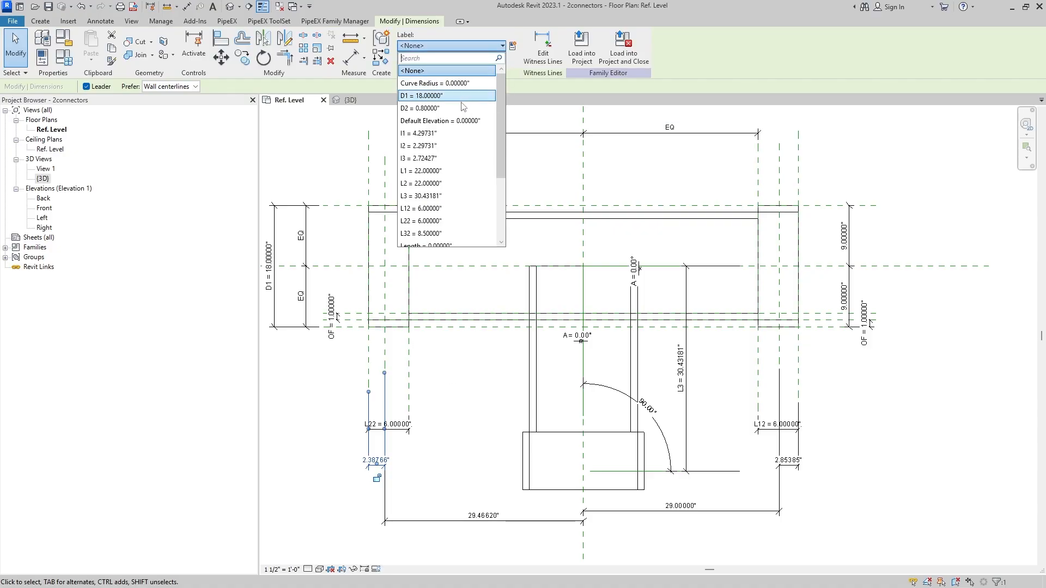
click(442, 147)
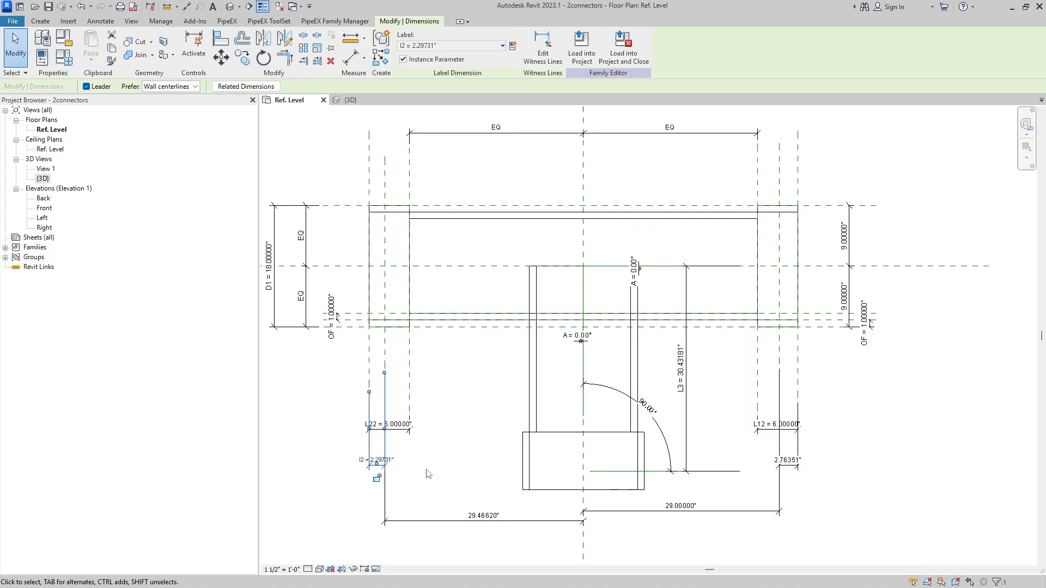
click(446, 522)
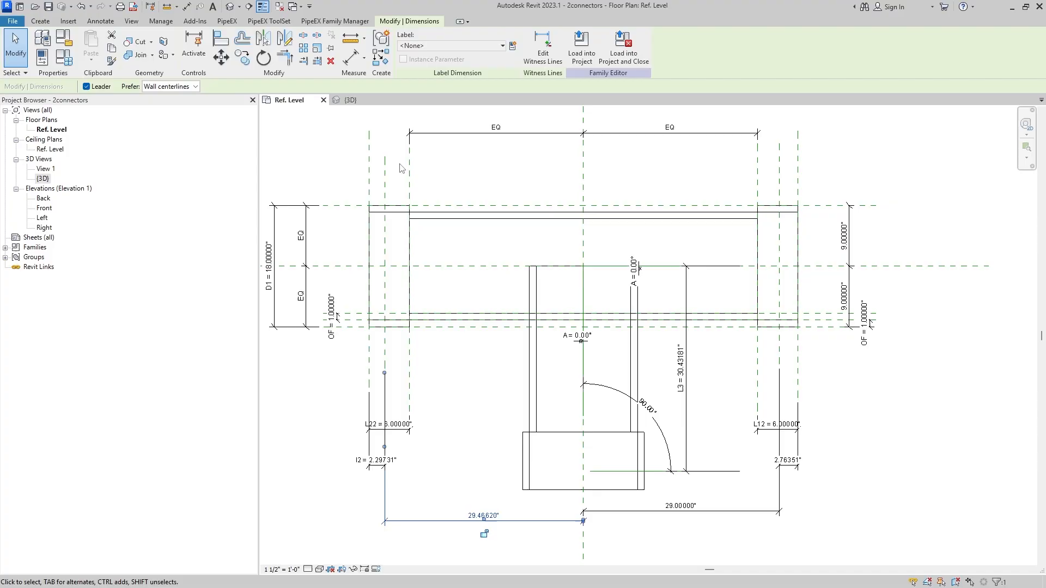
click(455, 46)
click(423, 183)
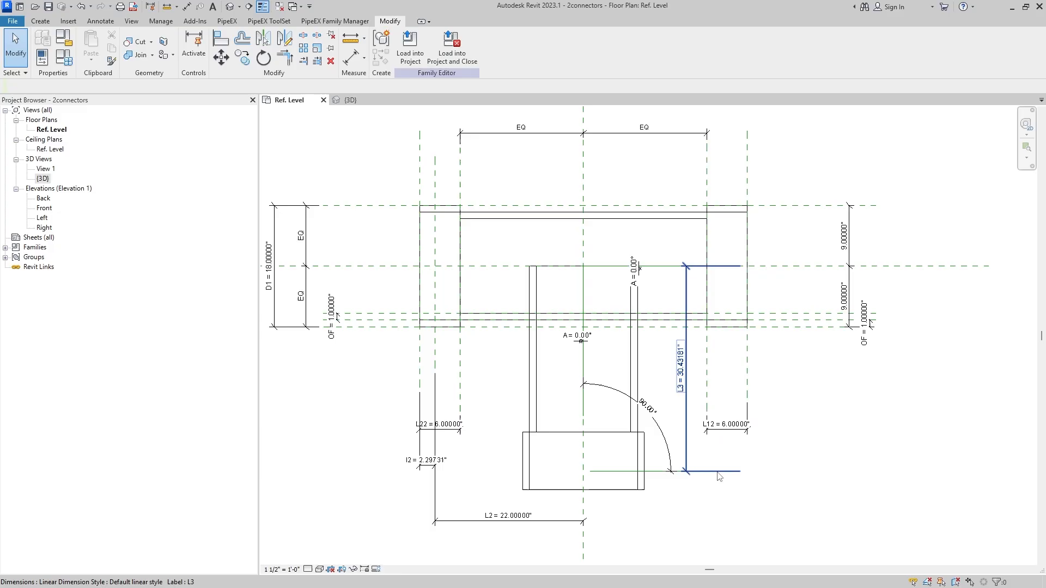
Draw a replacement vertical reference plane through the main pipe's right end collar
click(40, 21)
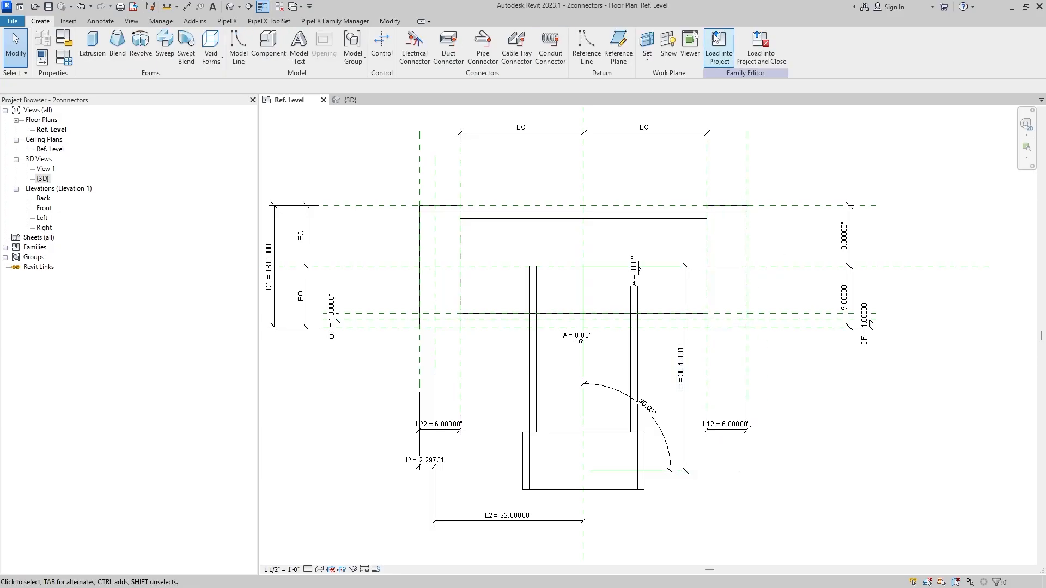
click(618, 48)
click(731, 139)
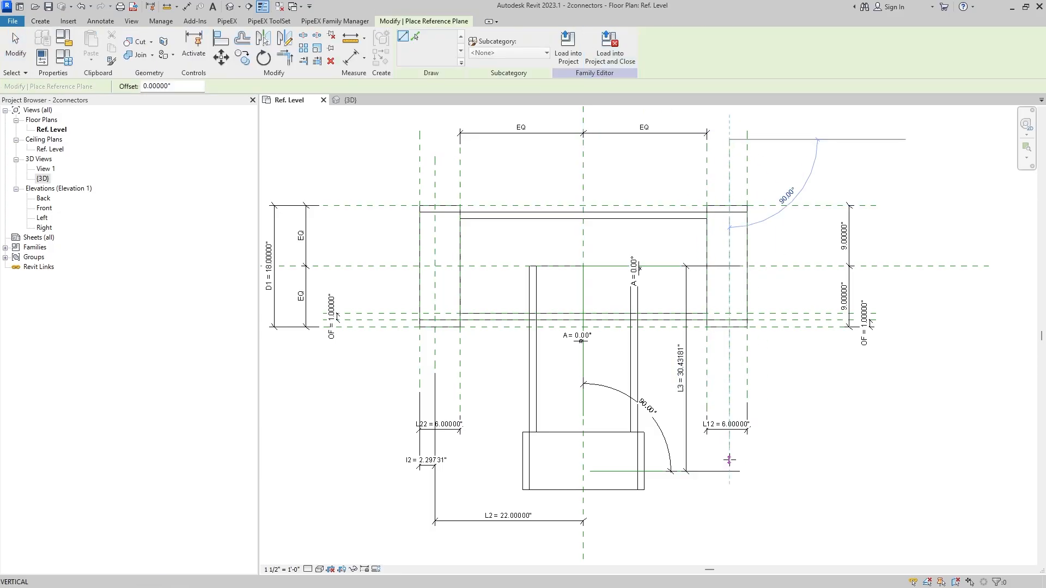
click(730, 451)
key(Escape)
key(Escape)
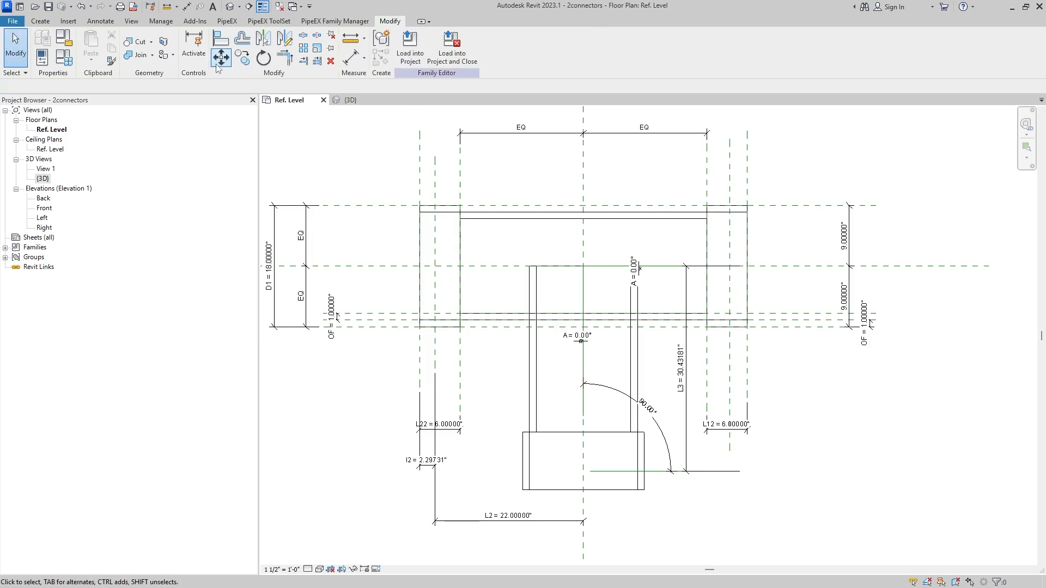
Add aligned dimensions from the right collar's new reference plane to the collar's outer plane and to the vertical centre line
click(41, 22)
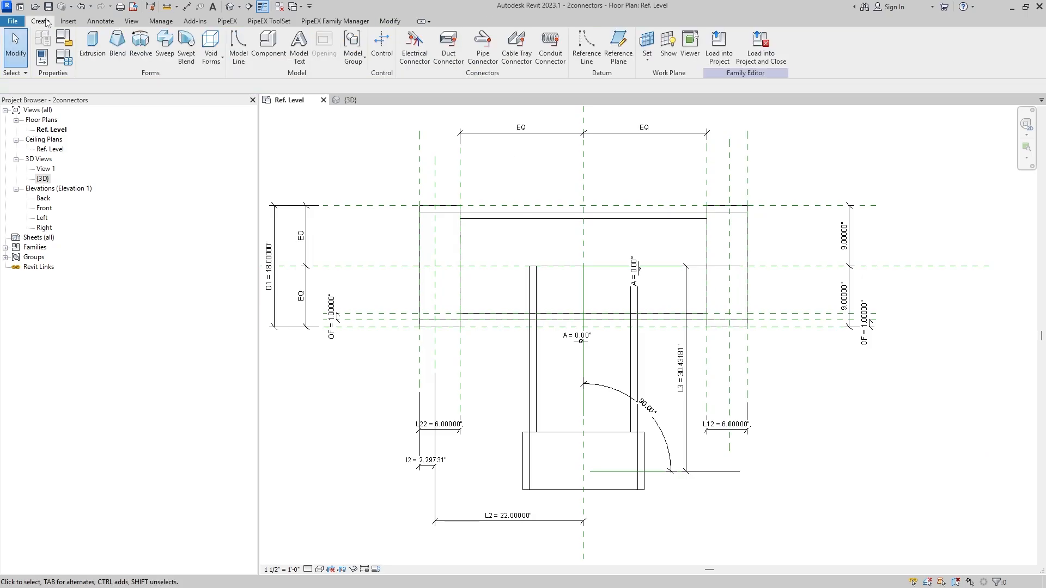
click(97, 21)
click(46, 44)
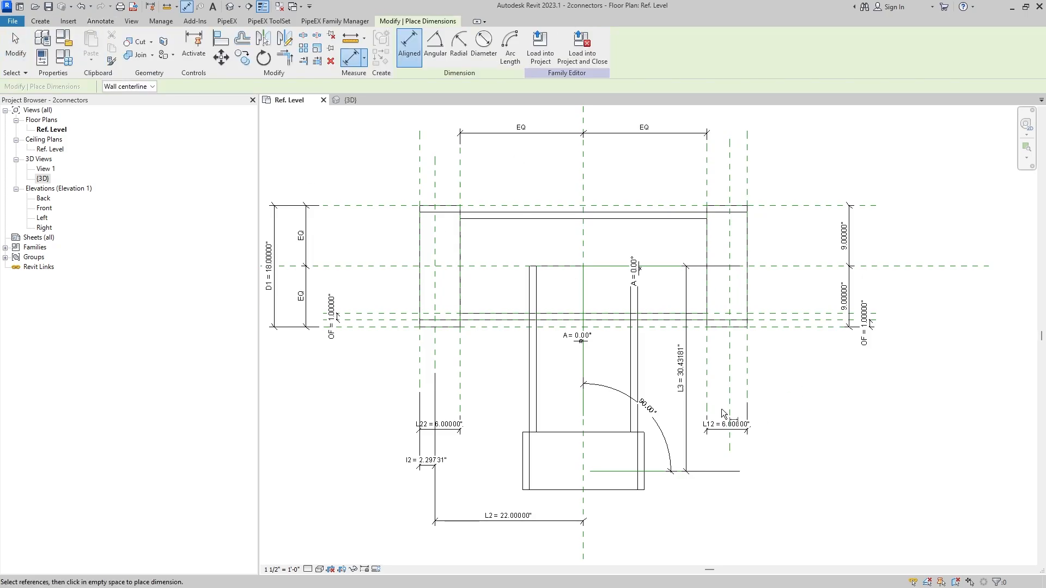
click(730, 384)
click(746, 378)
click(773, 457)
click(583, 500)
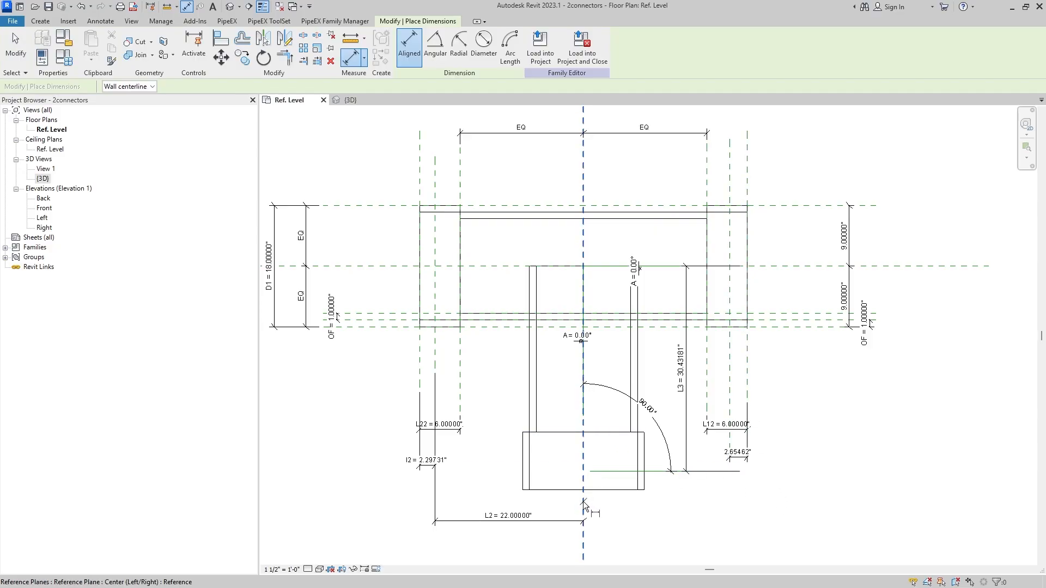
click(731, 385)
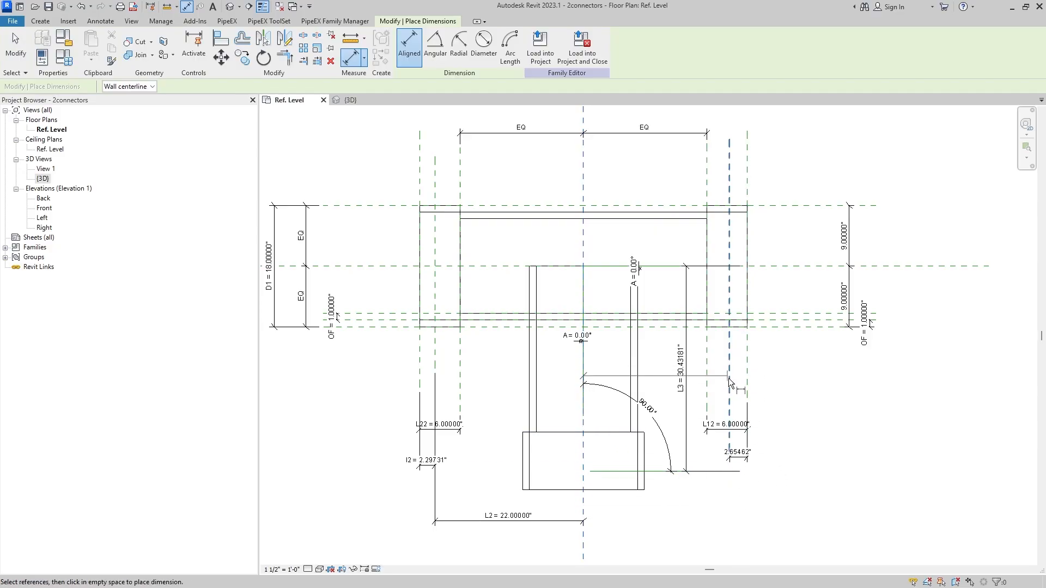
click(730, 506)
key(Escape)
key(Escape)
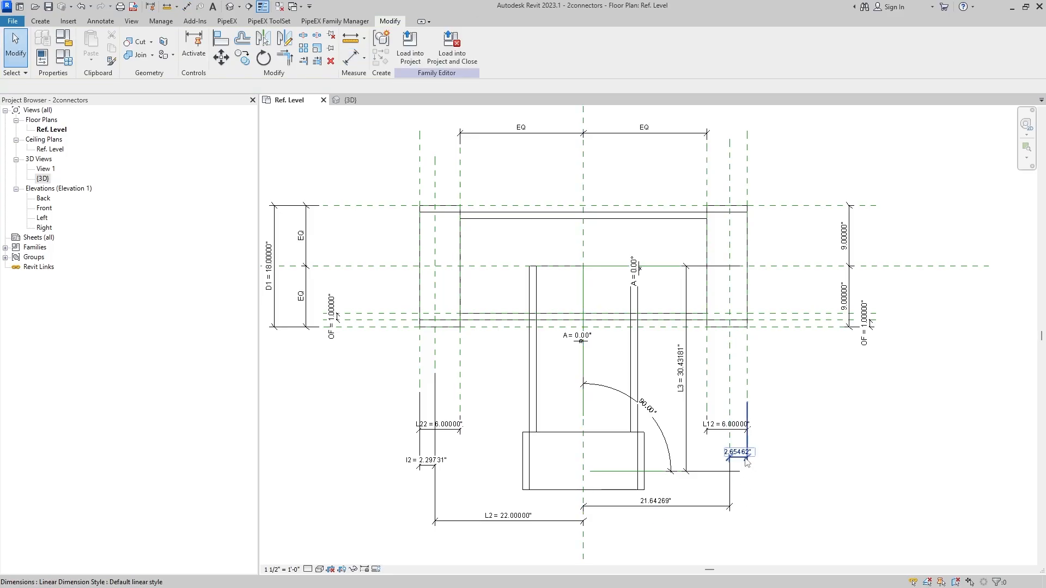
Label the dimension between the right collar's new reference plane and its outer plane with parameter I1
click(738, 458)
click(452, 46)
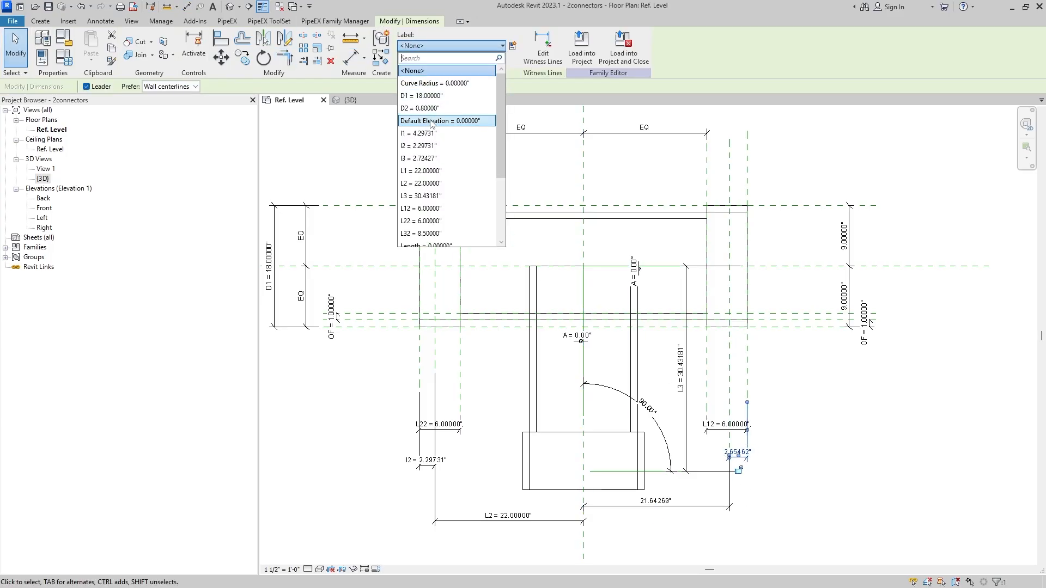
click(426, 134)
Try to label the dimension between the right collar's new plane and the vertical centre line with parameter L1
click(650, 506)
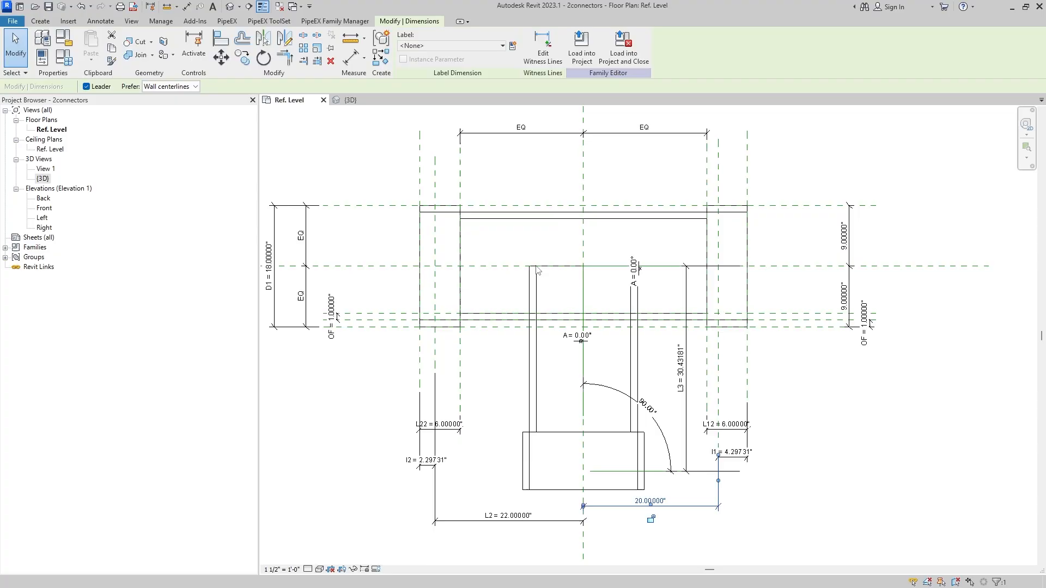
click(452, 46)
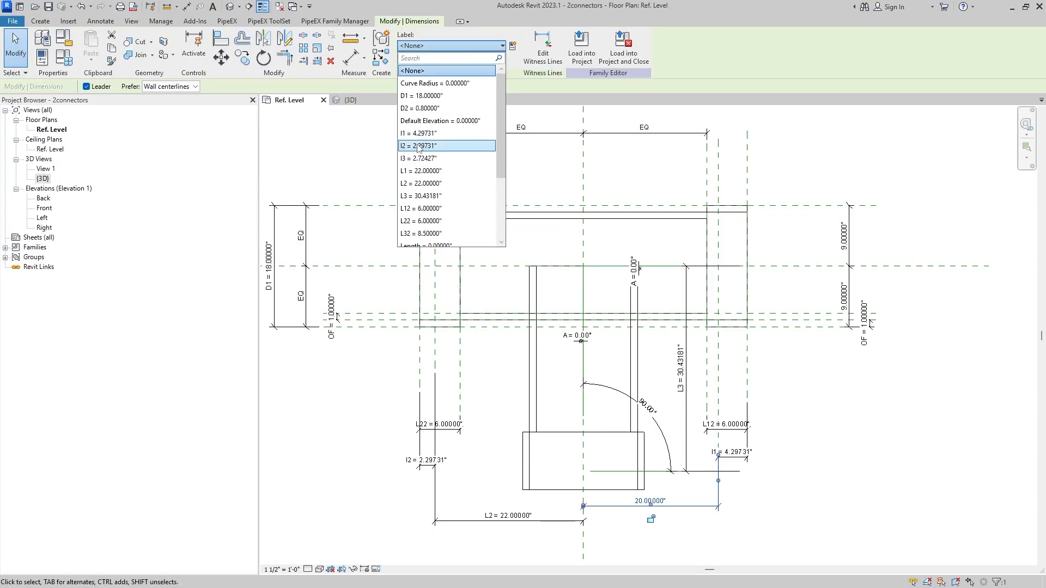
click(442, 172)
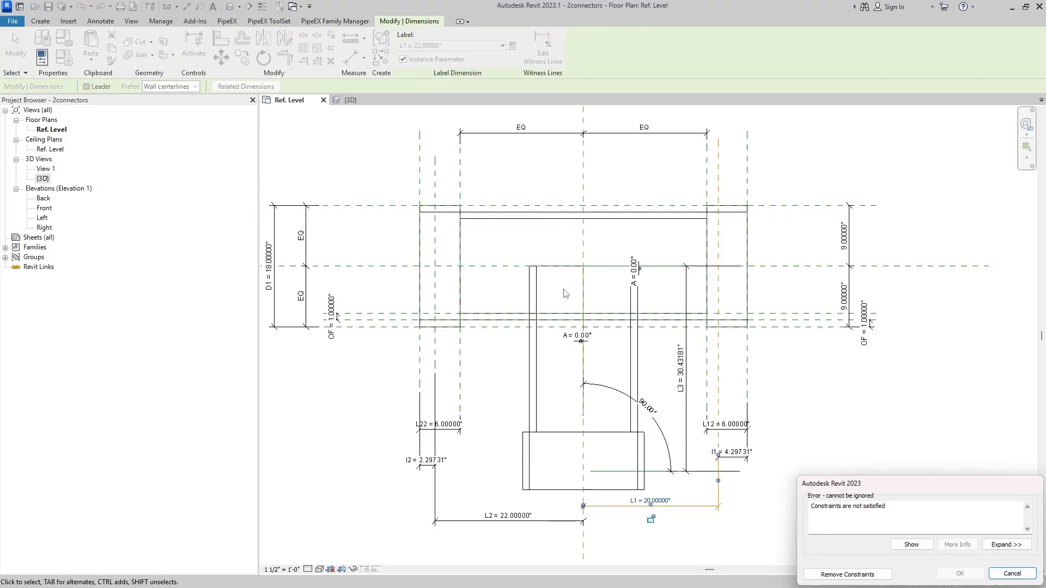
click(865, 575)
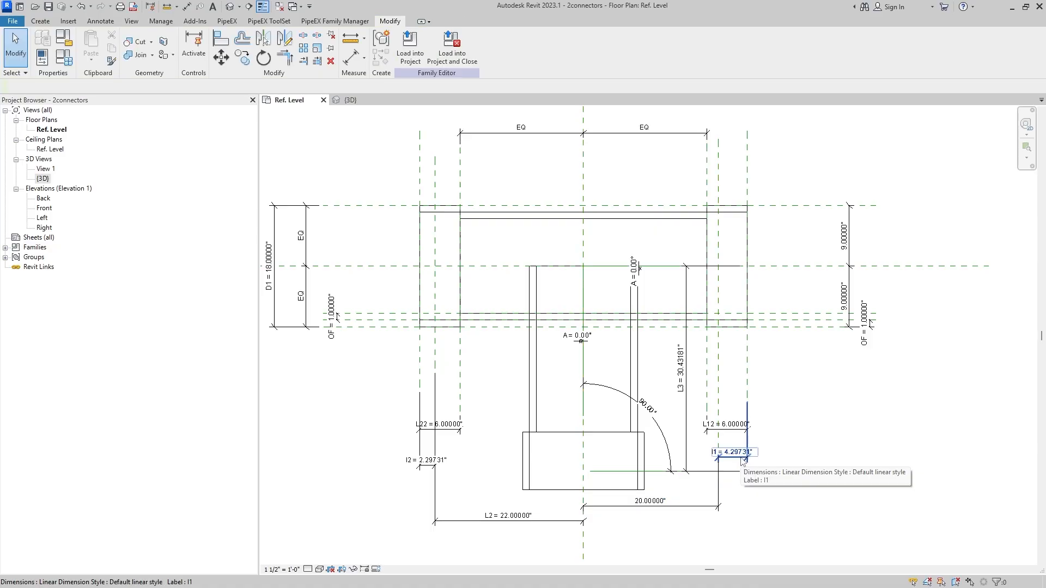
Set parameter I1 to 2.29731" in the family types
click(63, 57)
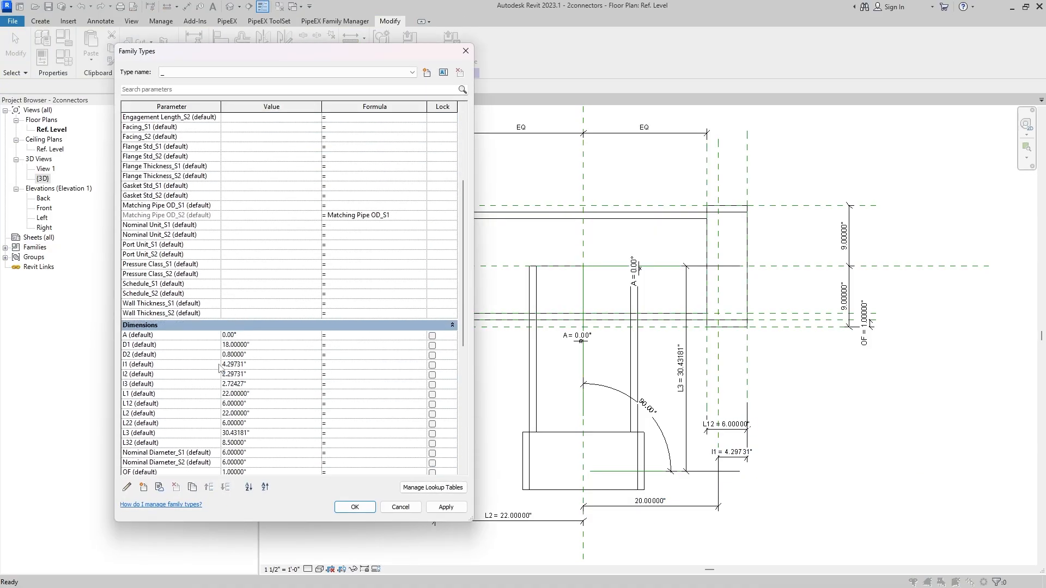
click(224, 365)
click(371, 511)
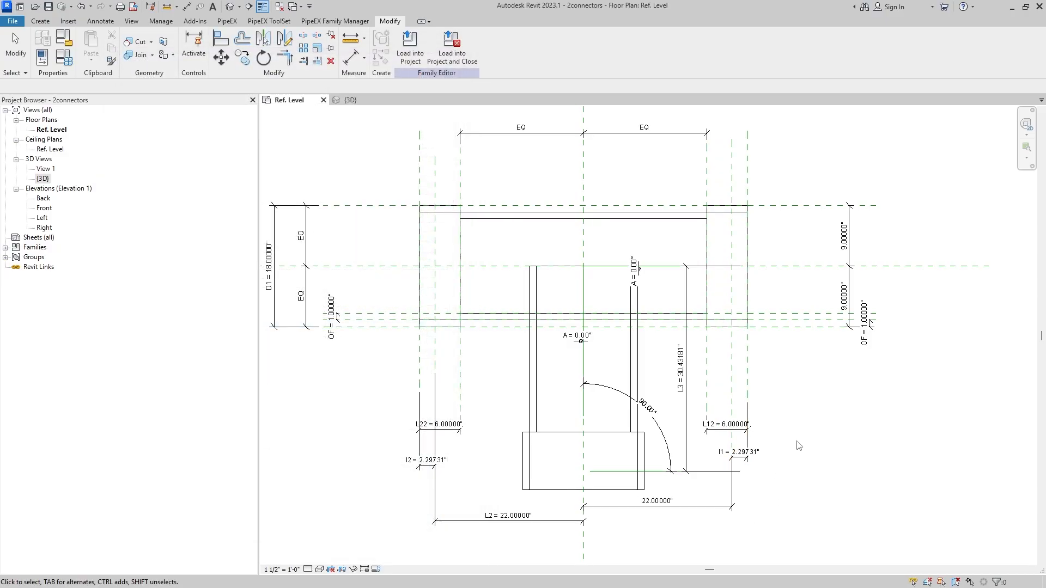
Label the dimension from the right collar's new reference plane to the vertical centre line with parameter L1
click(732, 480)
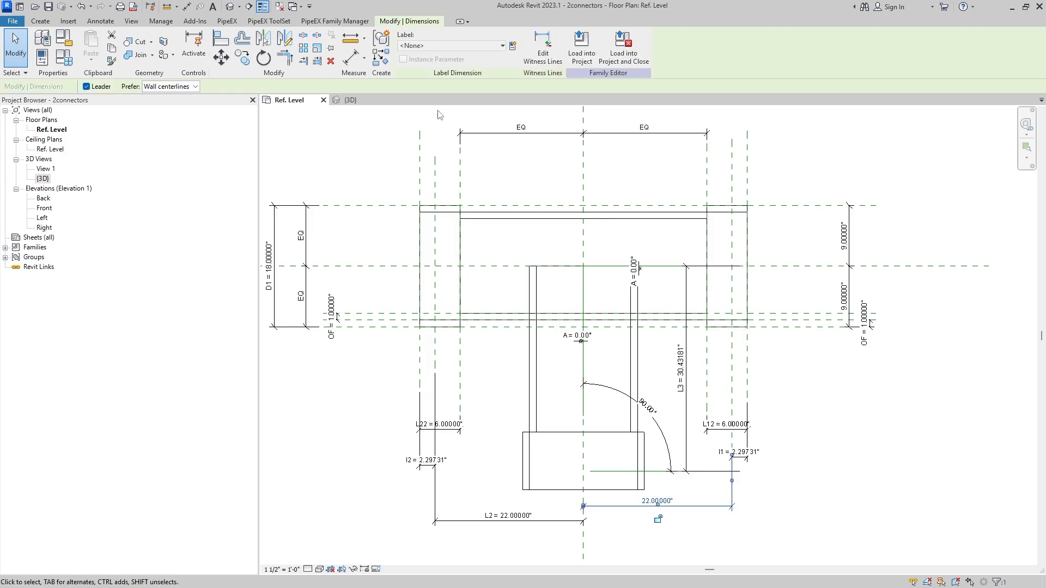
click(442, 46)
click(432, 171)
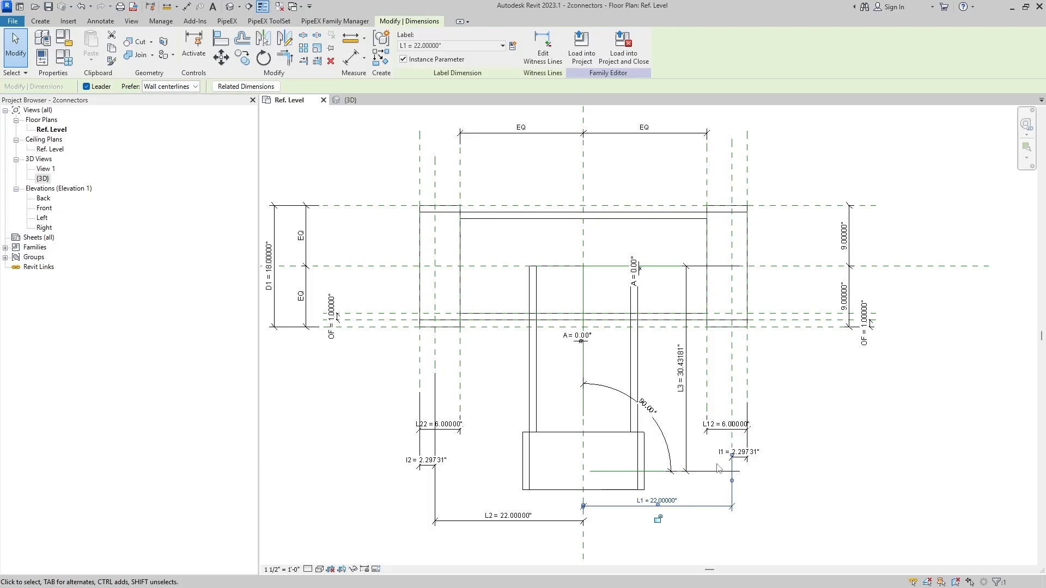
click(777, 471)
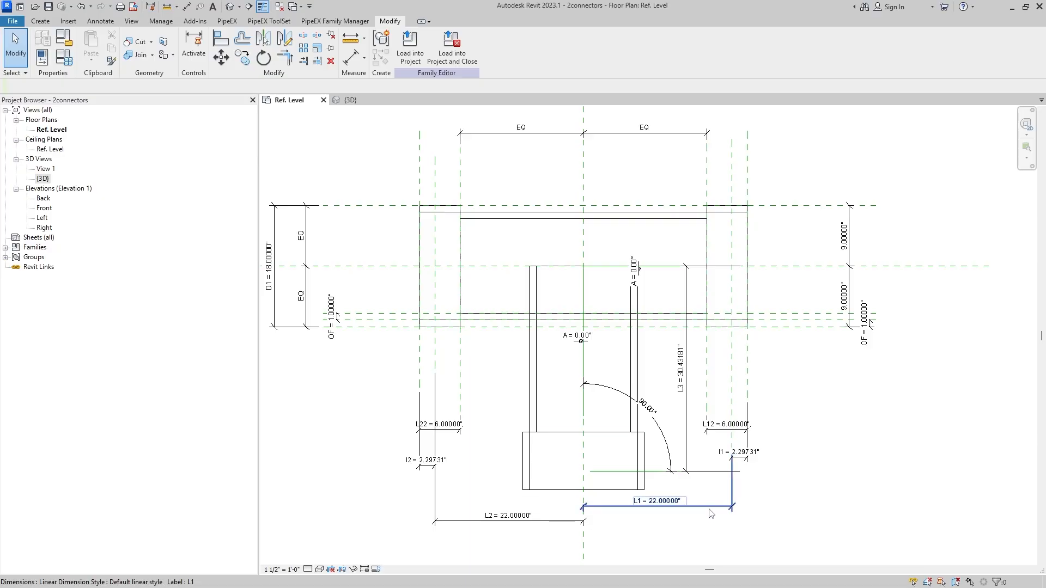
key(Escape)
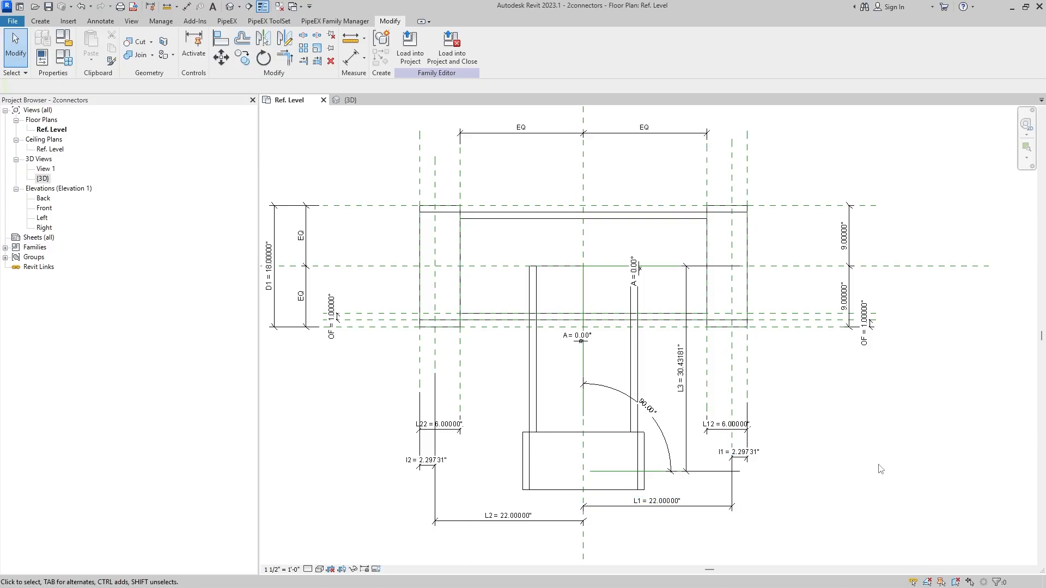
Set the branch angle A to 20° and the branch length L3 to 22" in the family types
middle_drag(820, 407, 820, 421)
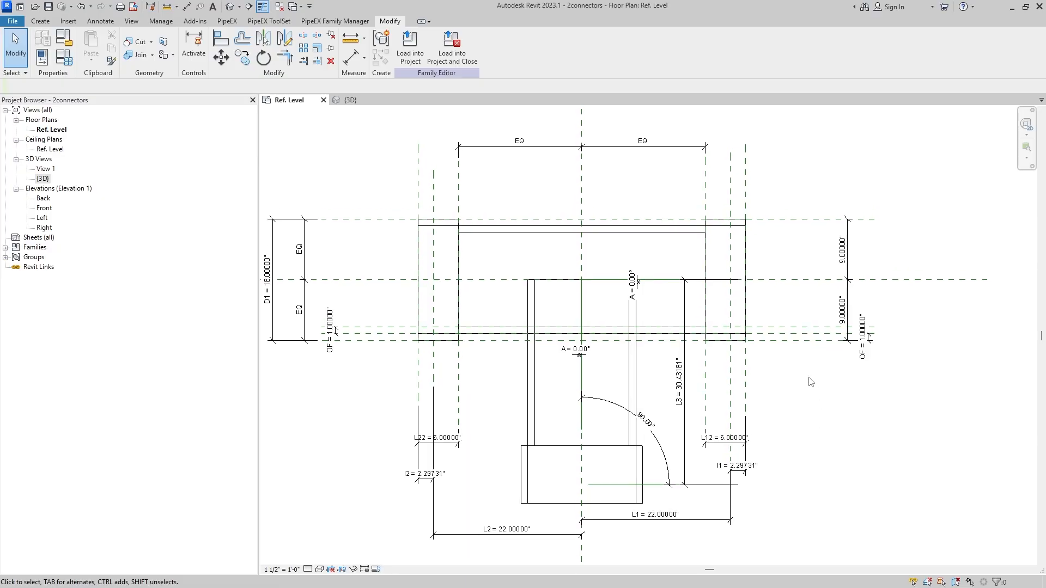
click(63, 57)
scroll(296, 334, down, 7)
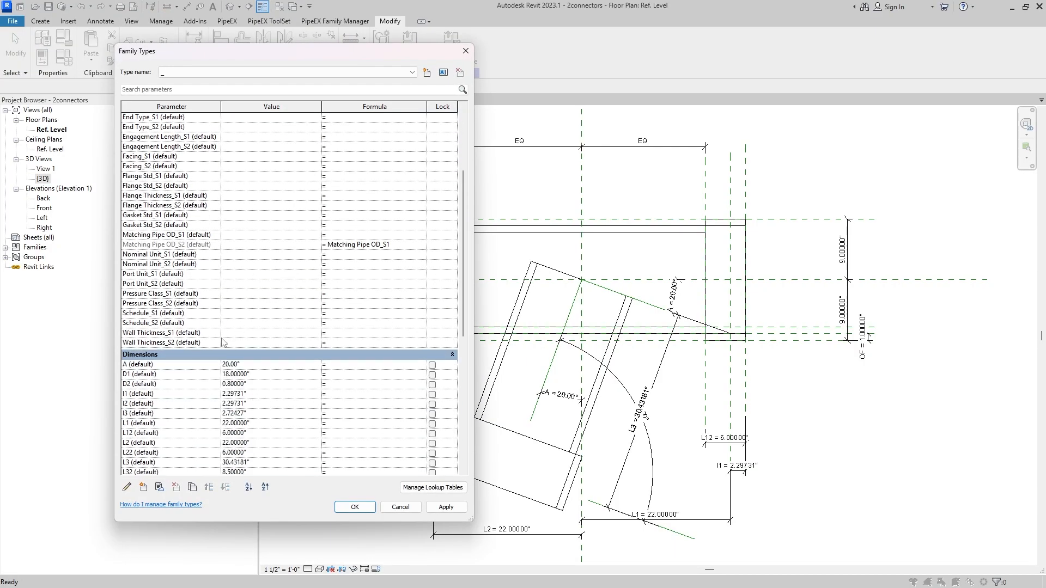
click(234, 403)
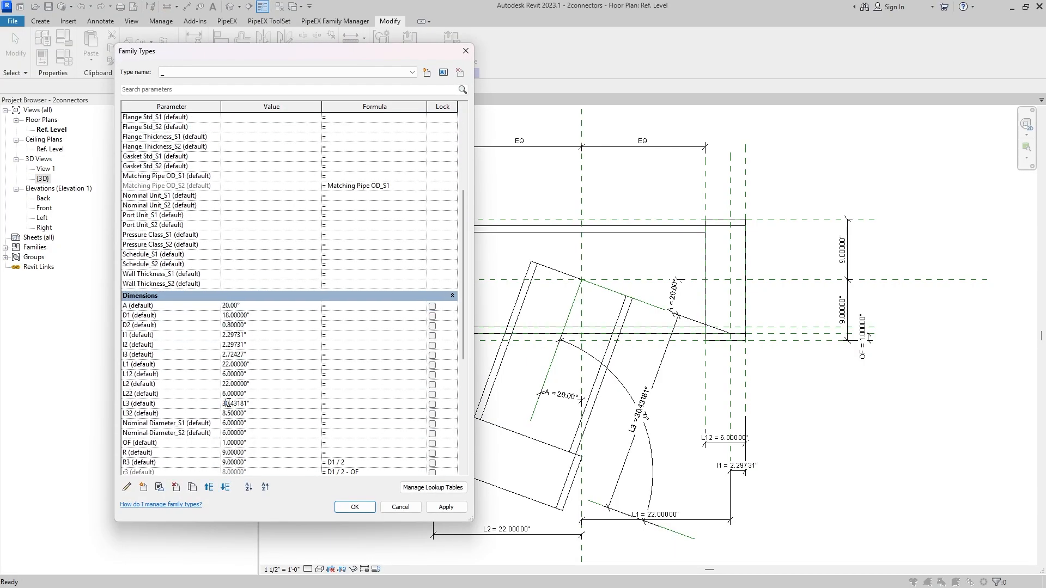
mouse_move(229, 404)
mouse_down()
mouse_move(214, 405)
mouse_move(244, 404)
mouse_up()
text(22)
key(BackSpace)
click(446, 507)
click(355, 507)
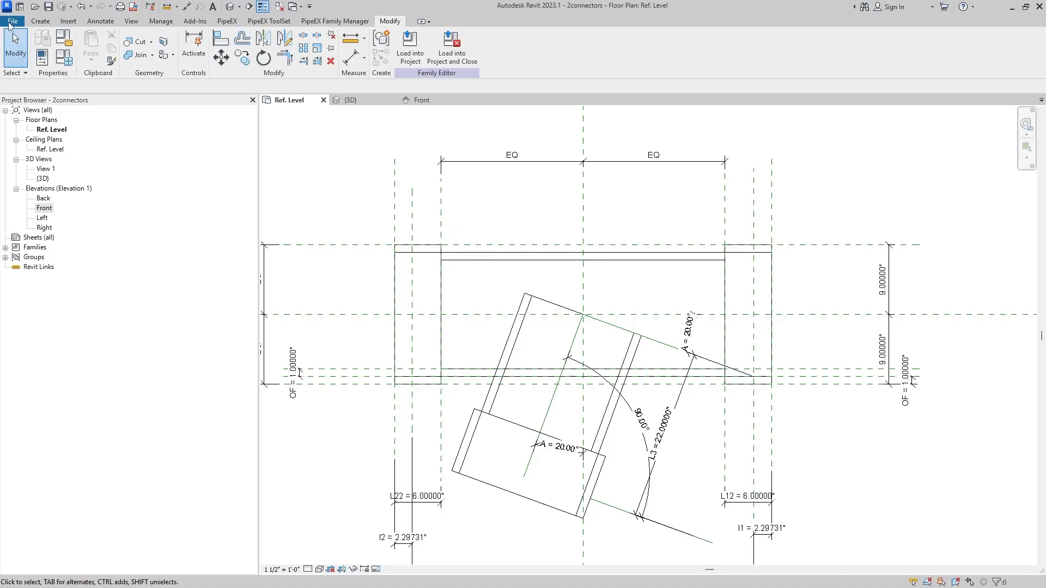
Place a Hydronic Supply pipe connector on a work plane picked from the right collar's insertion reference plane
click(43, 22)
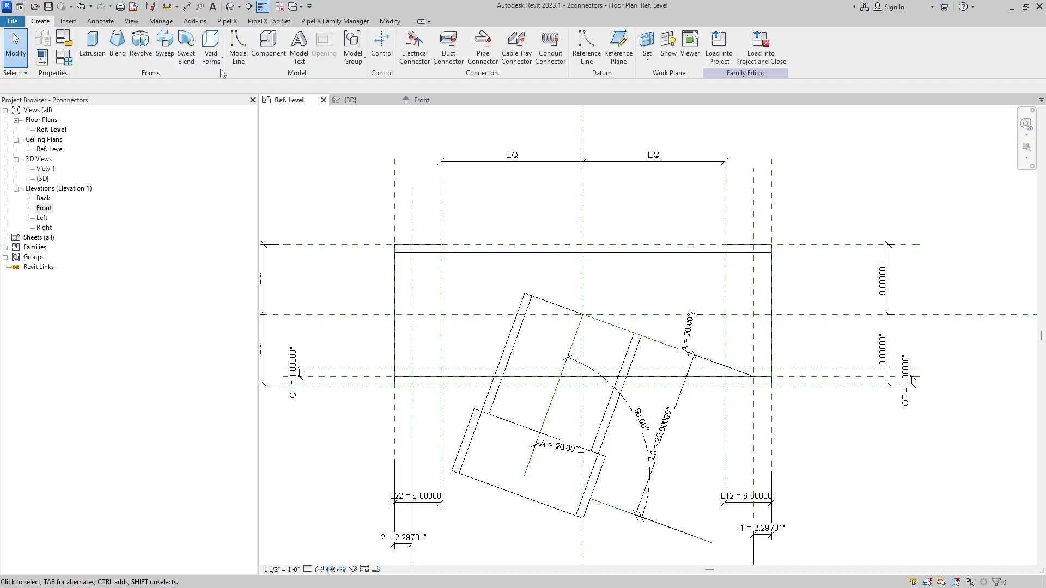
click(483, 44)
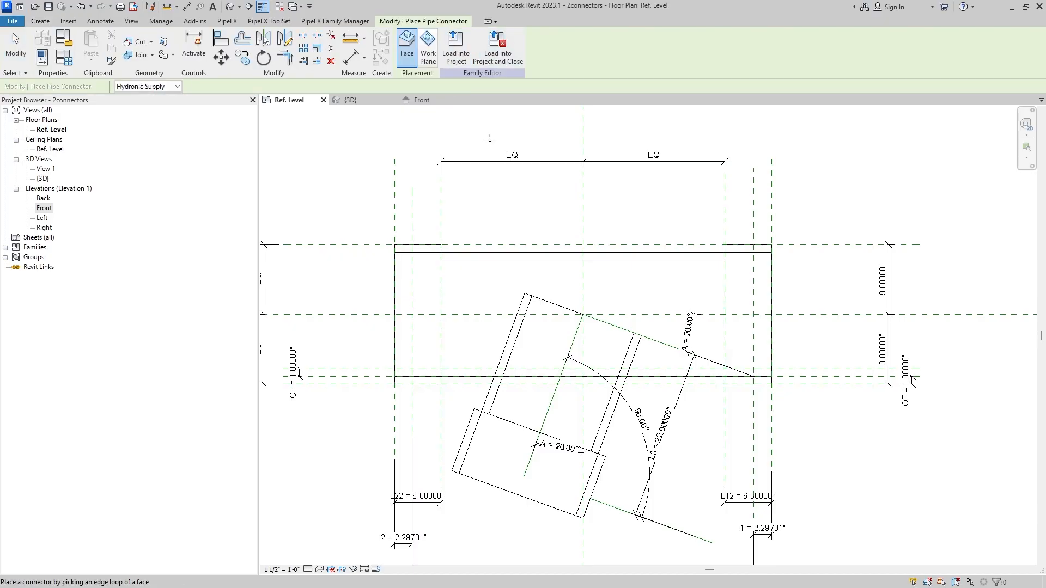
click(429, 42)
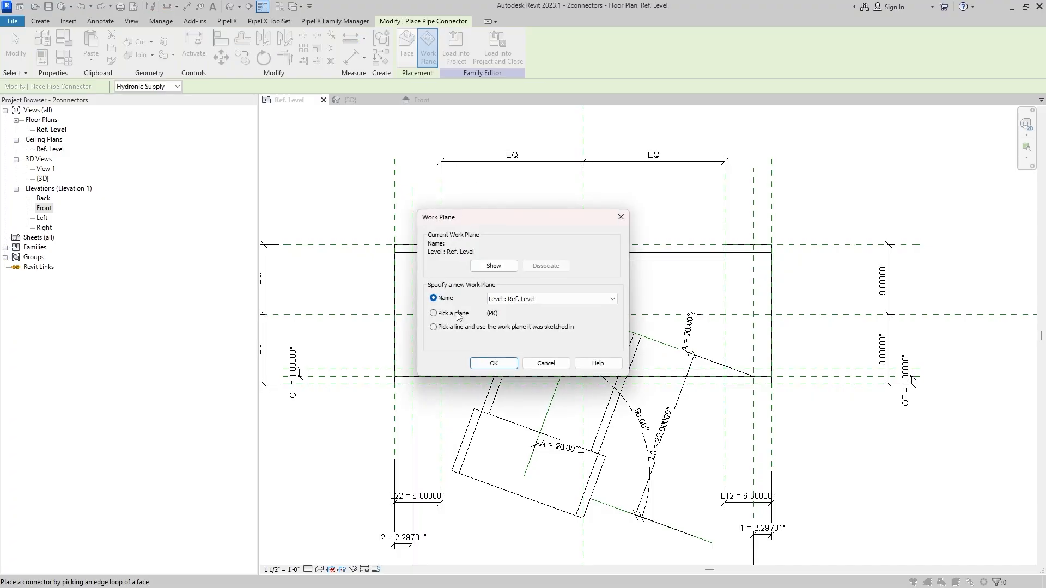
click(441, 315)
click(505, 363)
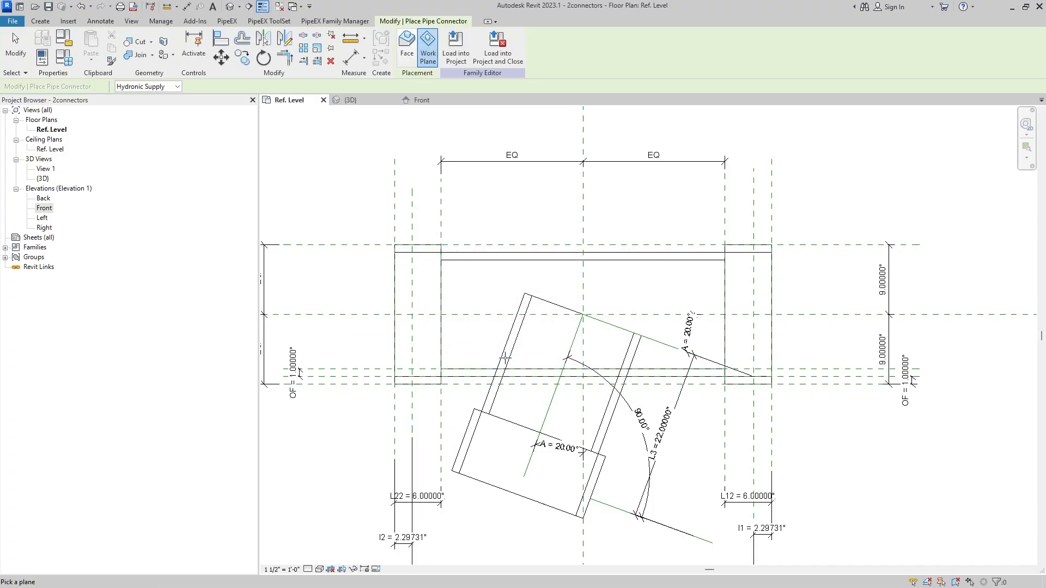
click(754, 295)
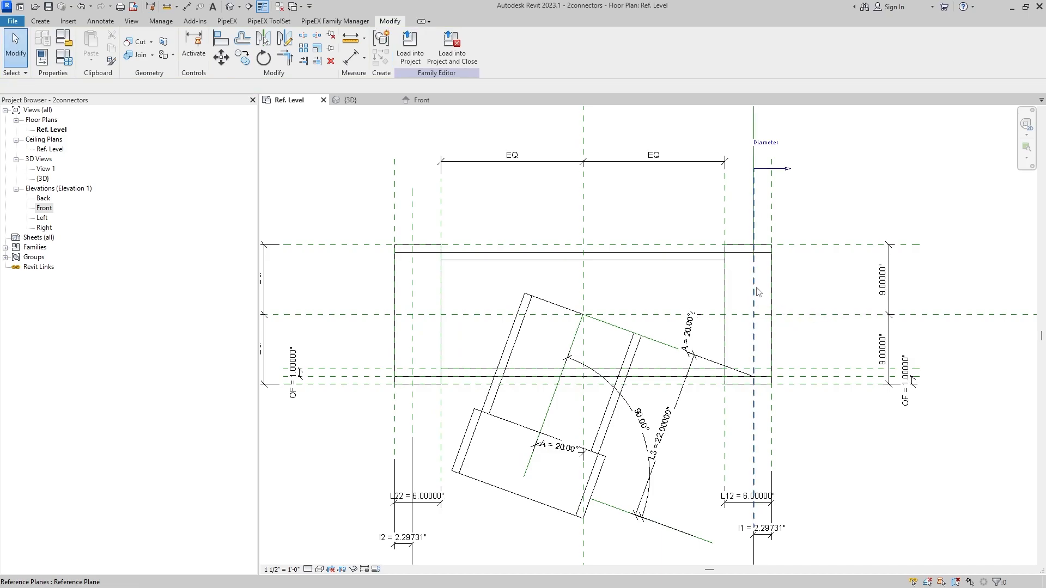
Reference the connector's temporary dimension to the Center (Front/Back) plane and set that distance to 0
click(759, 171)
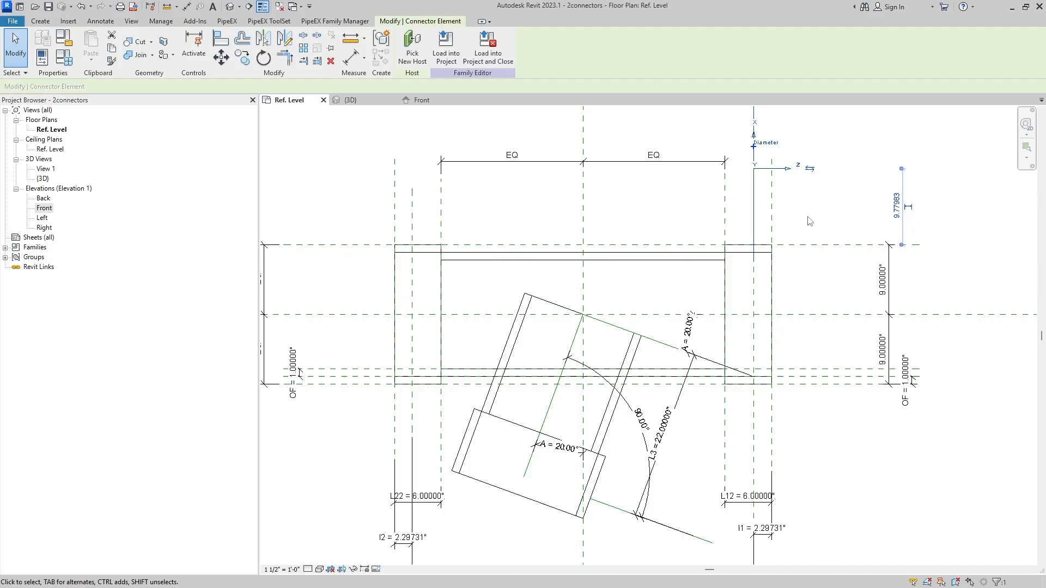
middle_drag(758, 171, 675, 222)
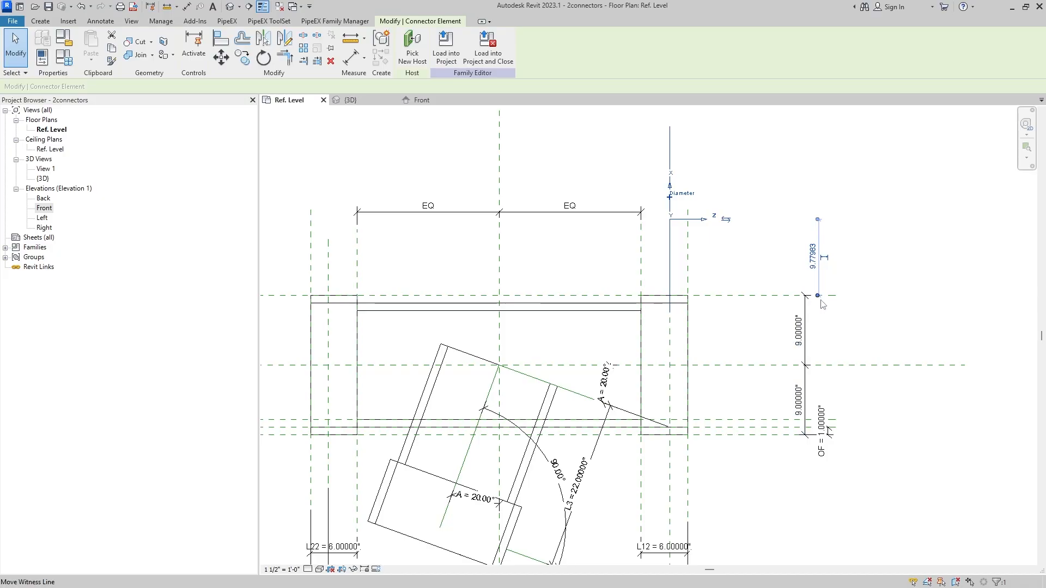
drag(817, 296, 824, 368)
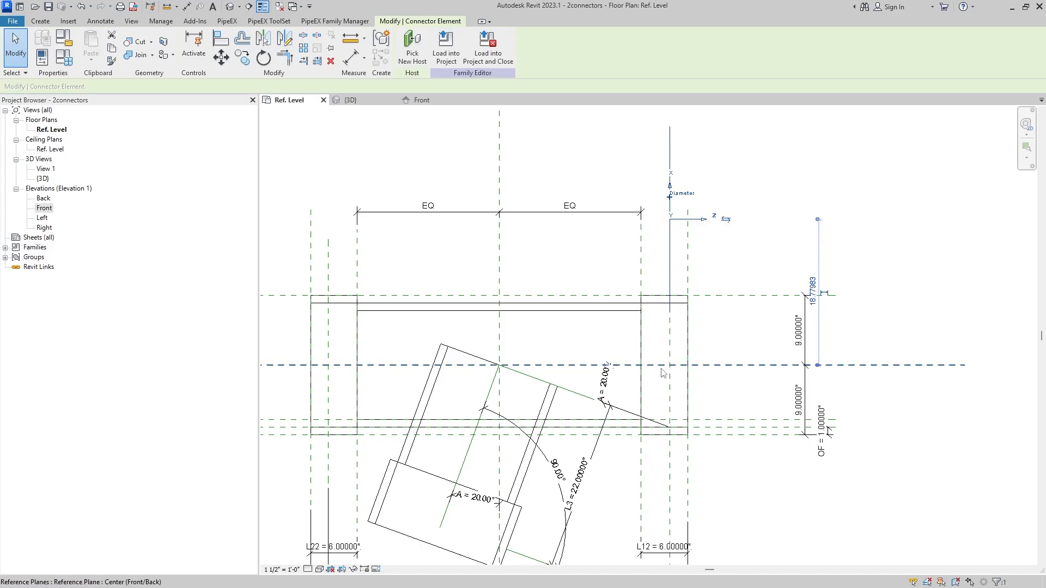
click(817, 293)
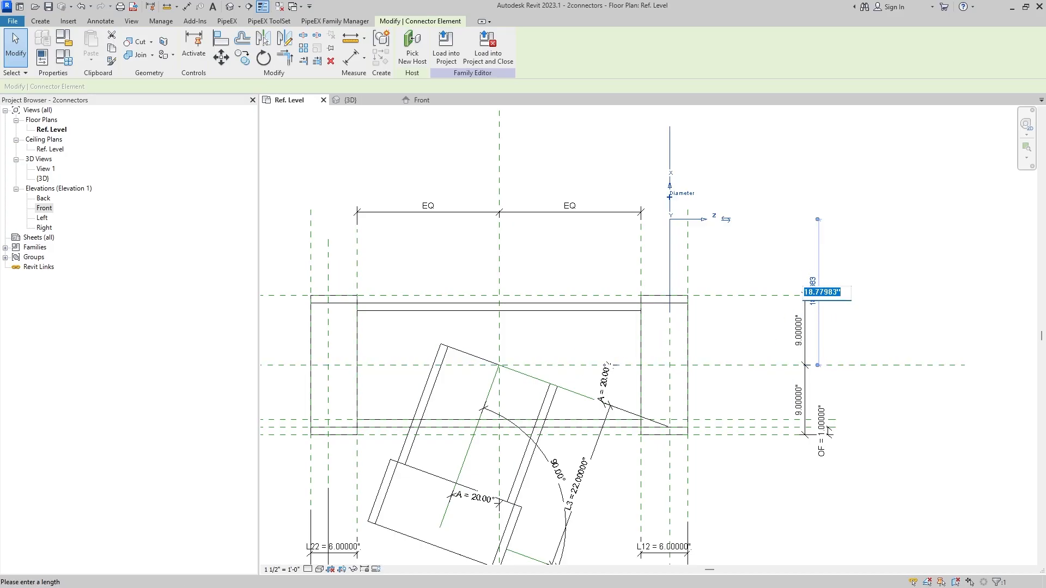
text(0)
key(Return)
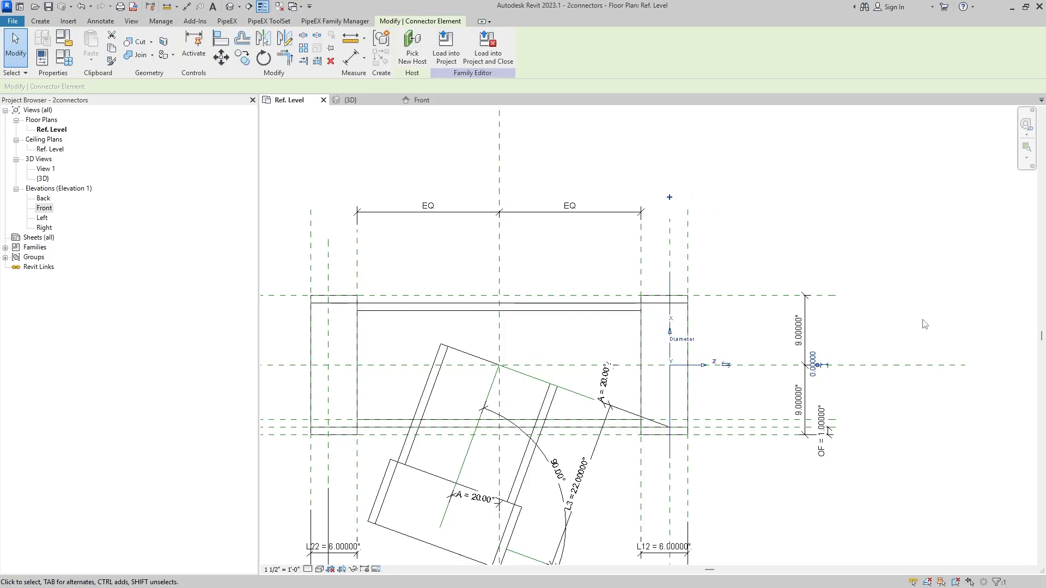
click(739, 334)
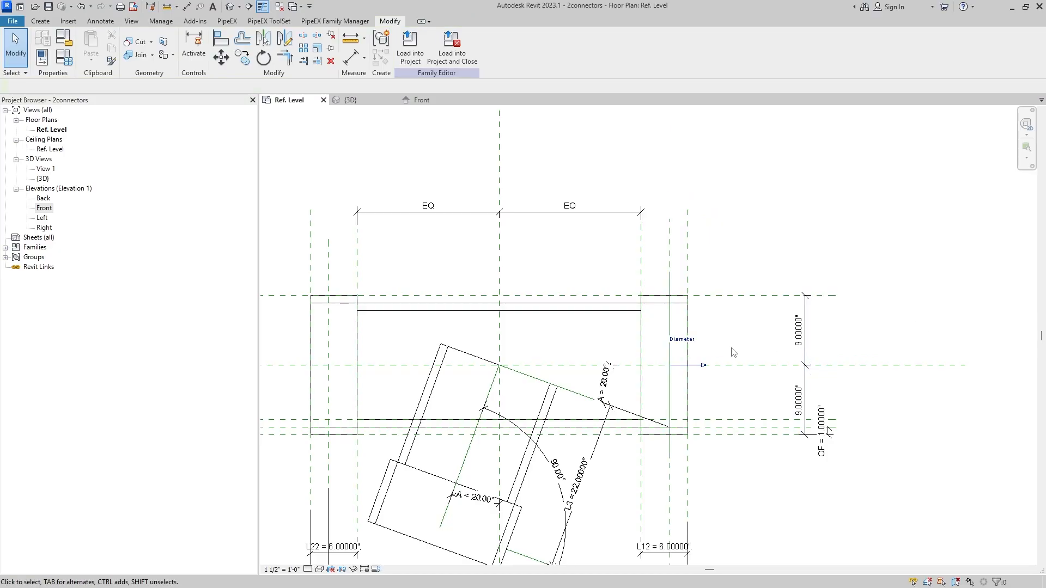
Open the properties of the right pipe connector and set its diameter to 0
click(674, 369)
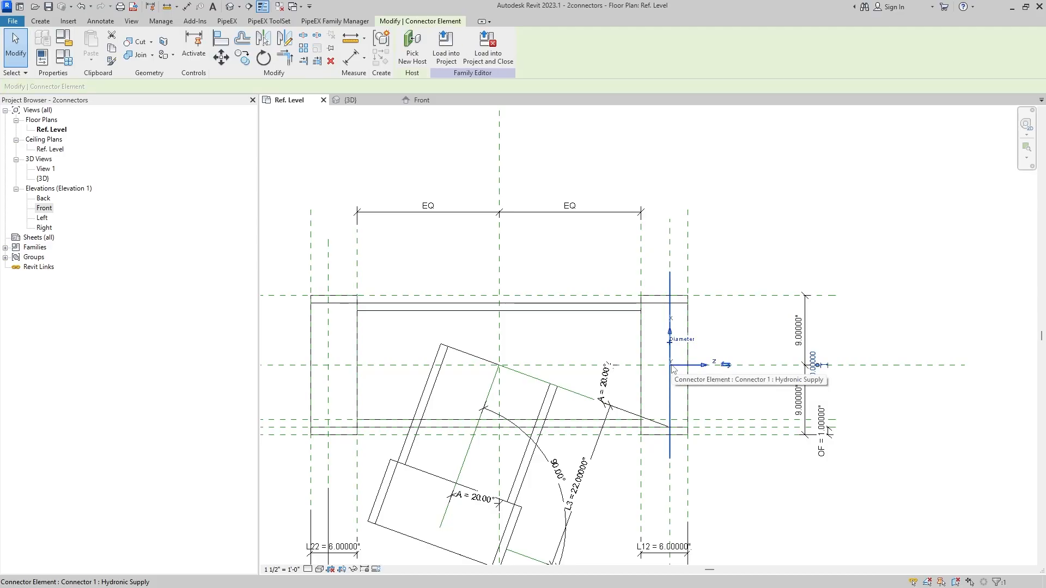
right_click(717, 337)
click(741, 578)
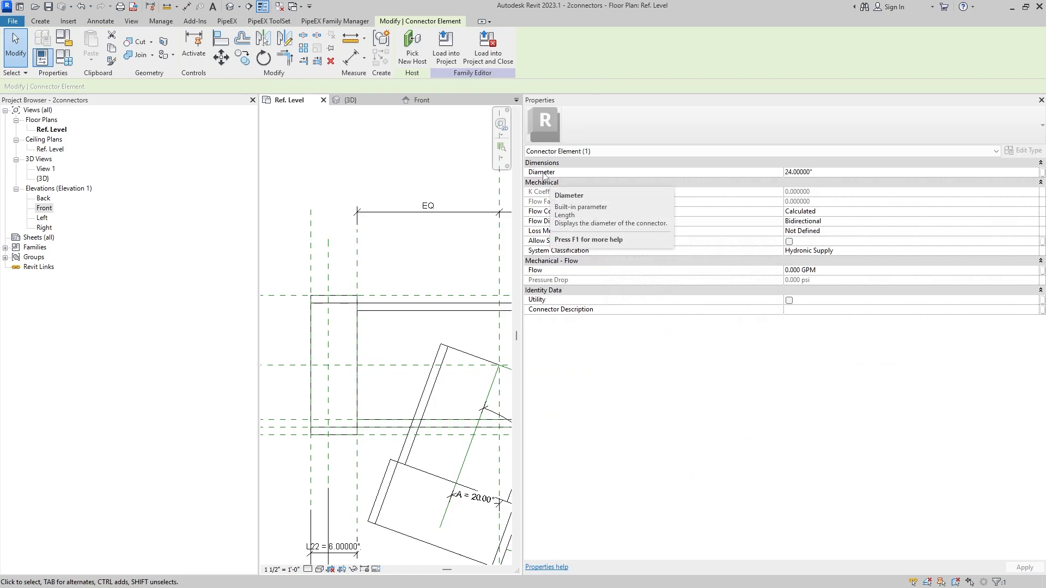
click(791, 173)
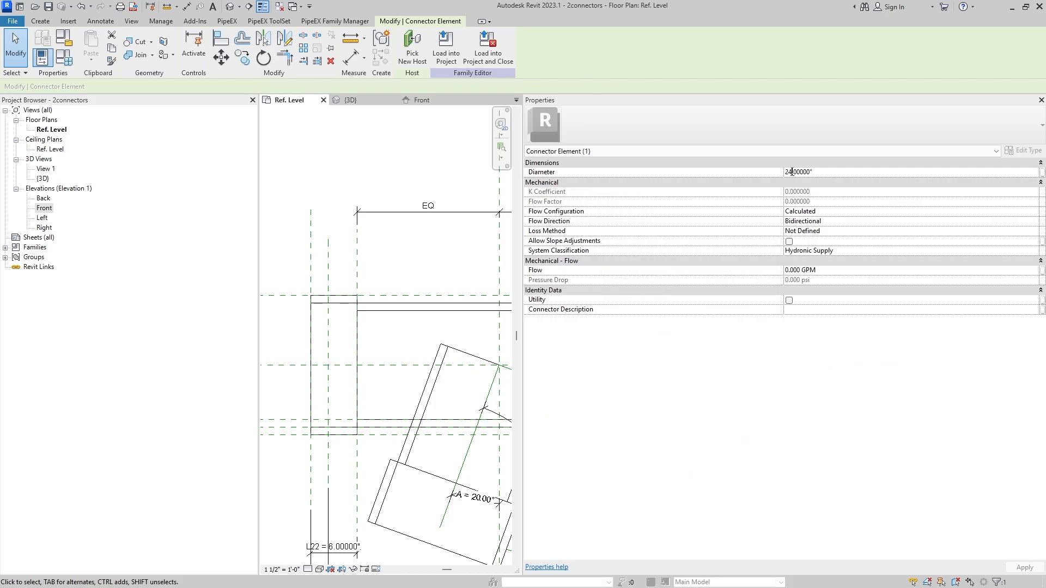
drag(792, 172, 771, 172)
text(0)
key(Return)
click(1024, 568)
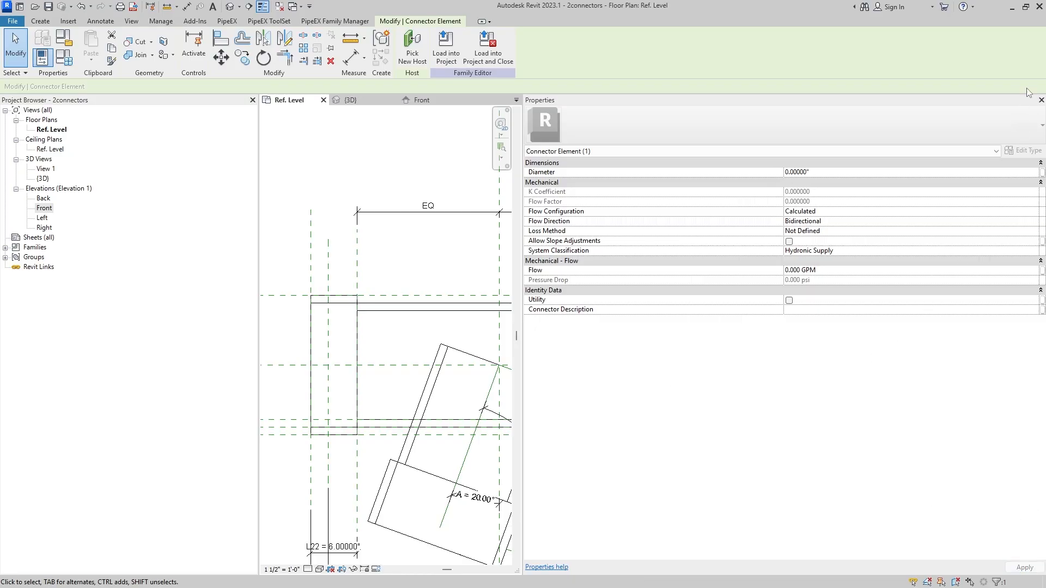
Inspect the right pipe connector's position relative to the fitting in the 3D view
click(1041, 100)
click(752, 248)
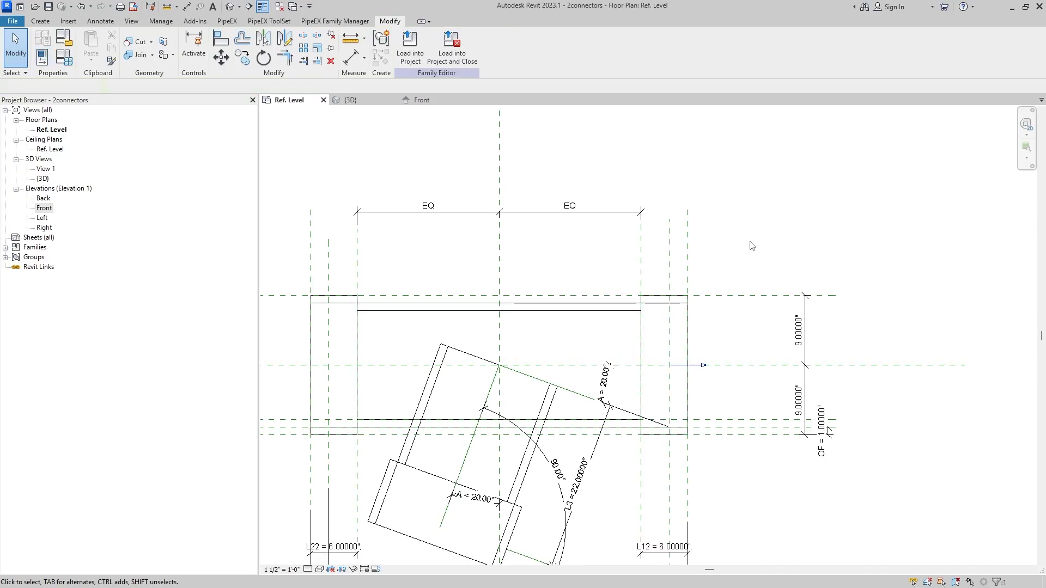
click(368, 102)
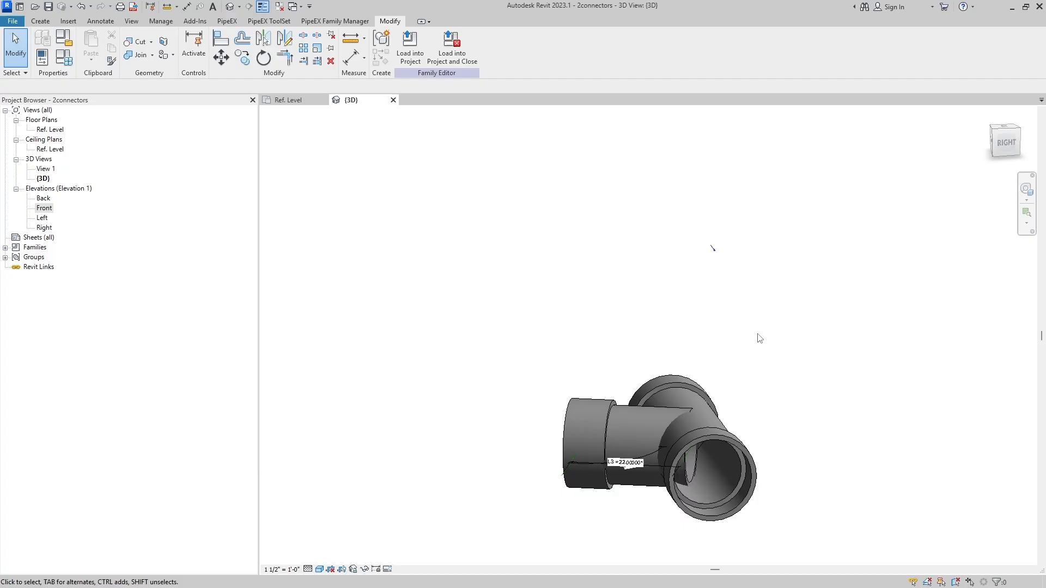
mouse_move(758, 335)
shift+middle_down()
mouse_move(736, 338)
mouse_move(767, 345)
shift+middle_up()
click(706, 245)
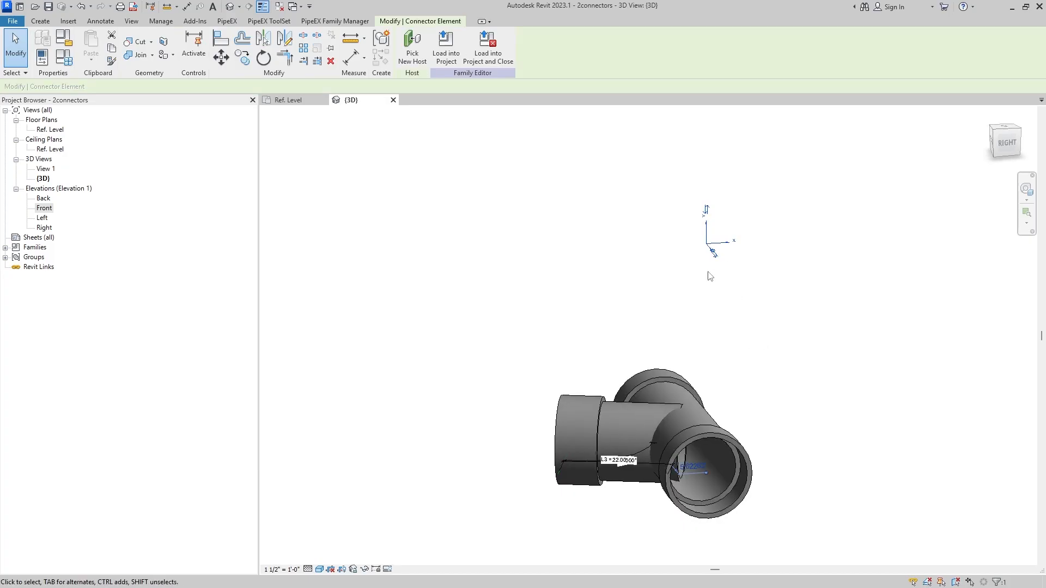
shift+middle_drag(710, 276, 731, 258)
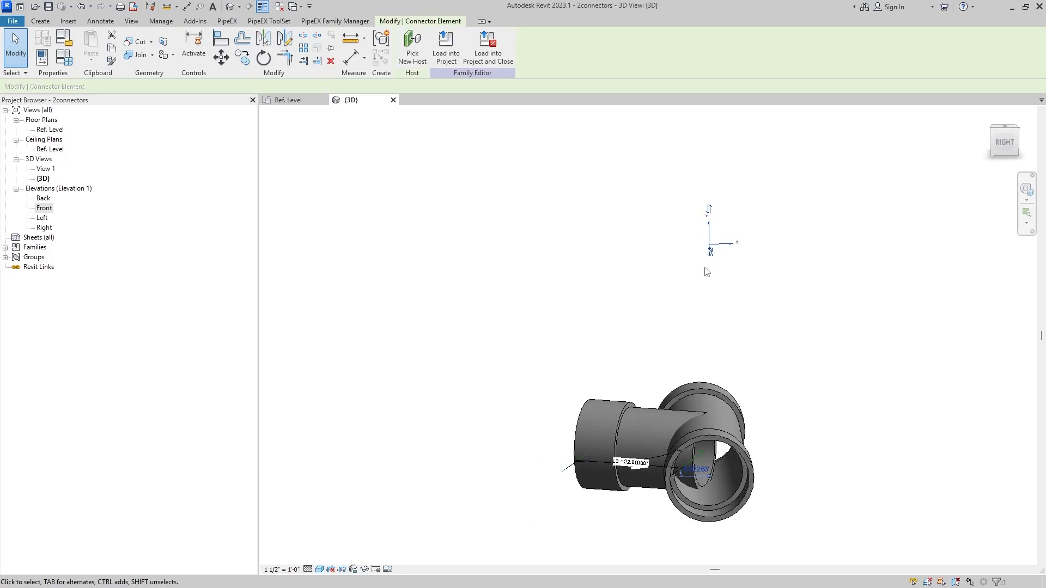
In the front elevation, move the right pipe connector vertically onto the Ref. Level line using its temporary dimension
double_click(46, 211)
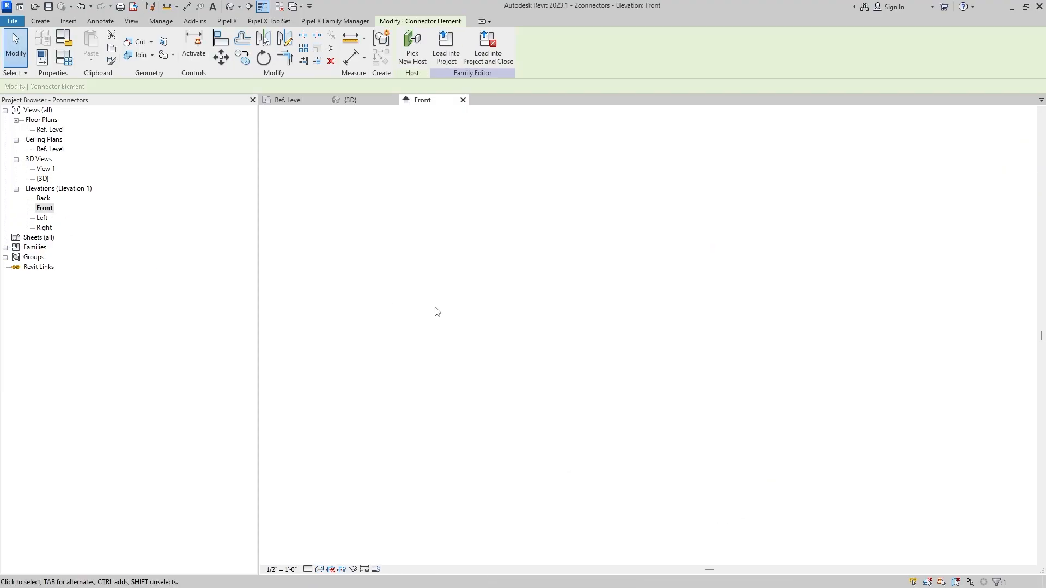
scroll(702, 410, up, 2)
click(706, 380)
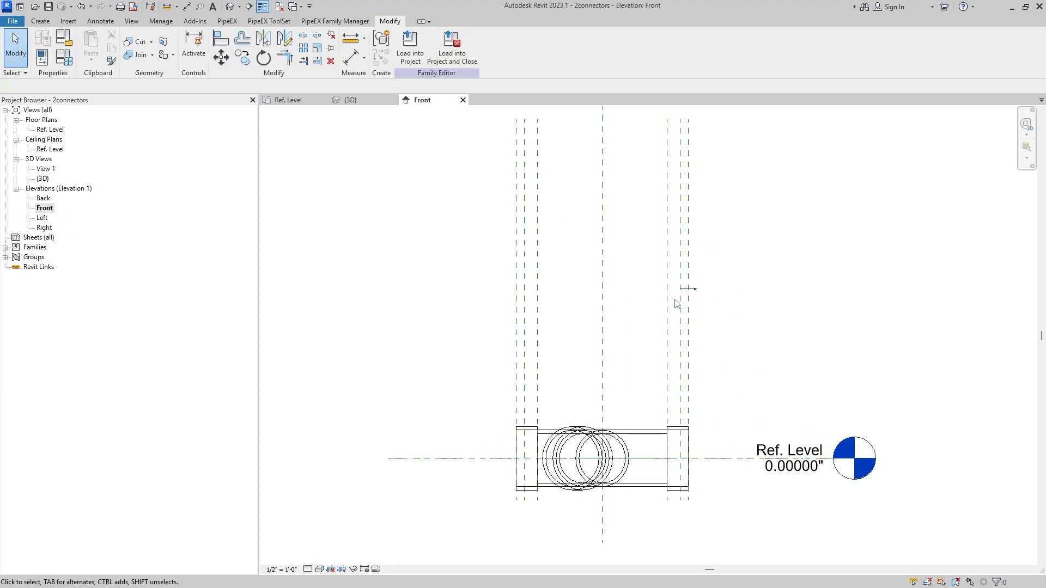
click(681, 293)
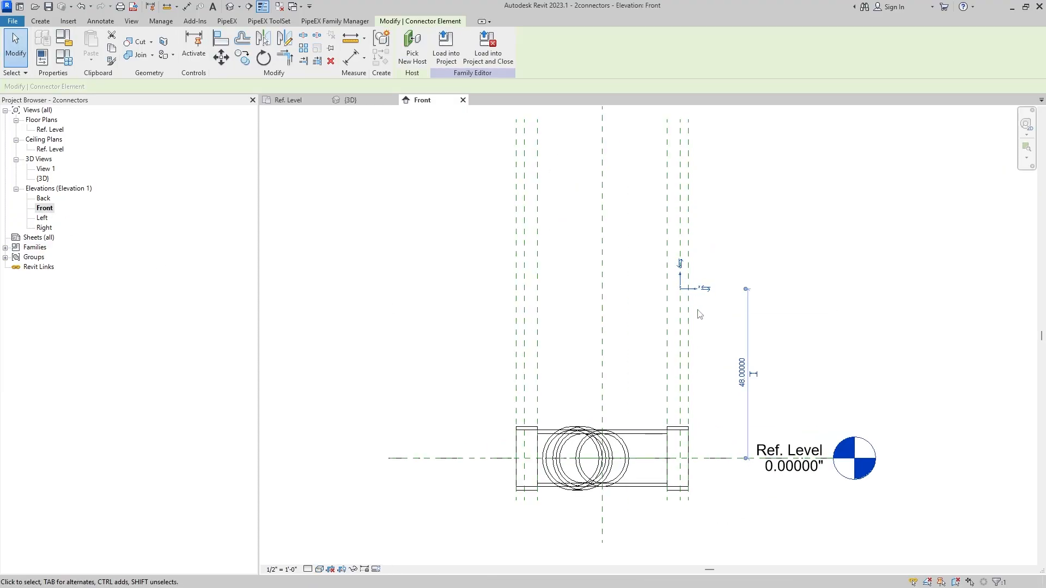
click(741, 372)
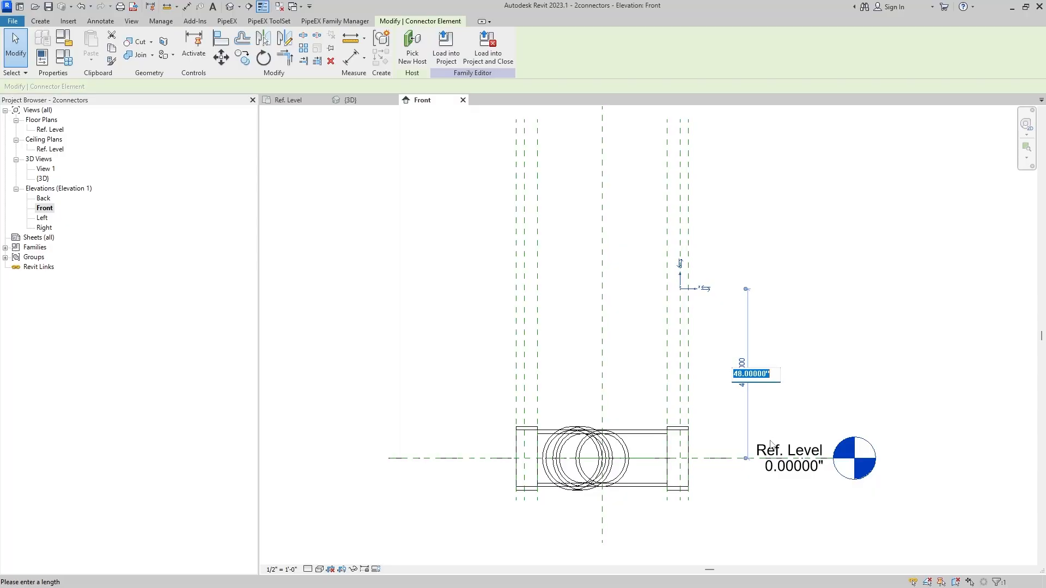
key(Escape)
click(747, 316)
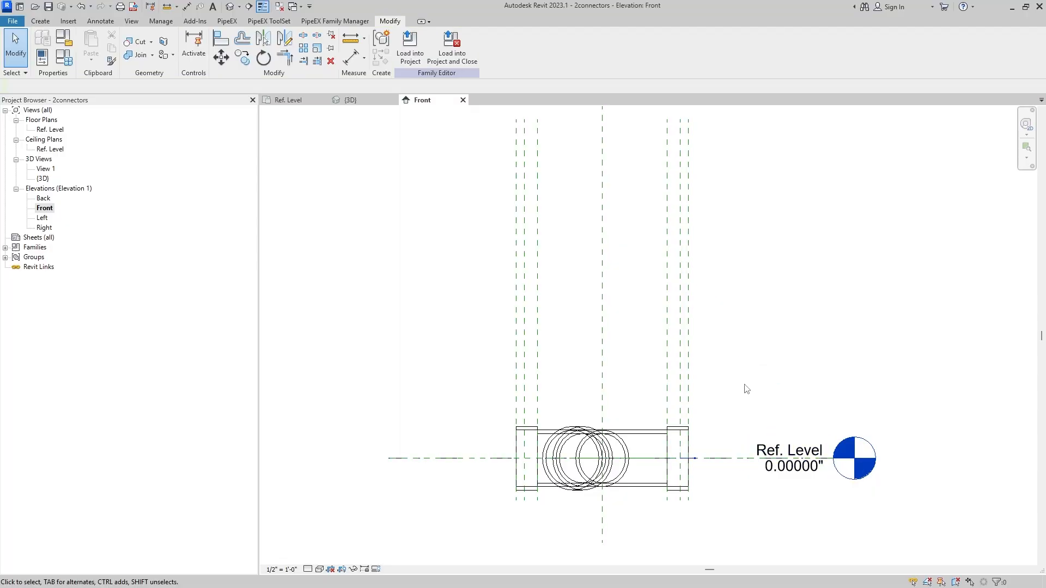
scroll(703, 464, up, 3)
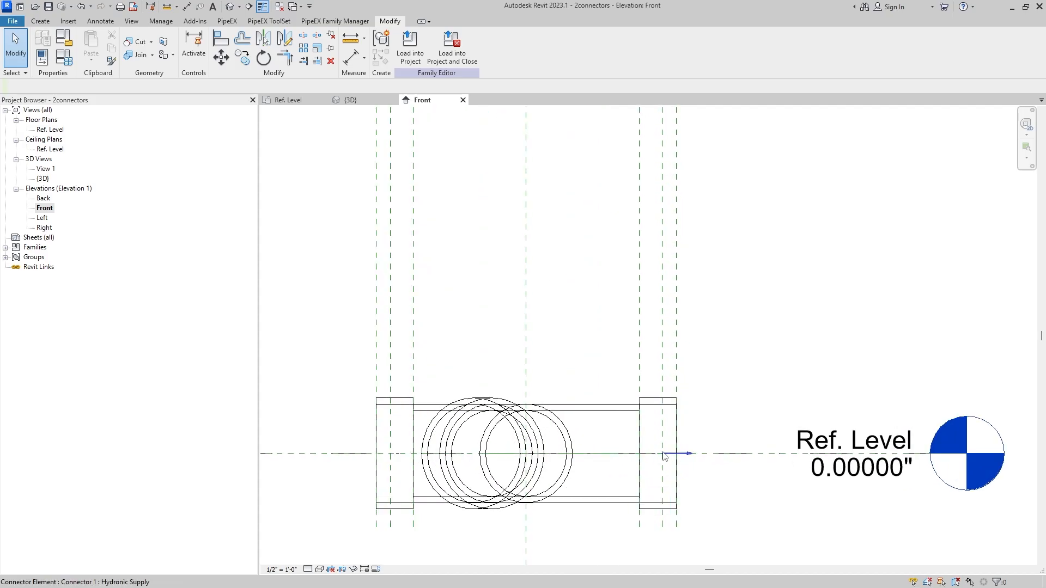
In the Ref. Level plan, place a Hydronic Supply pipe connector on a work plane picked from the left collar's insertion reference plane
click(286, 101)
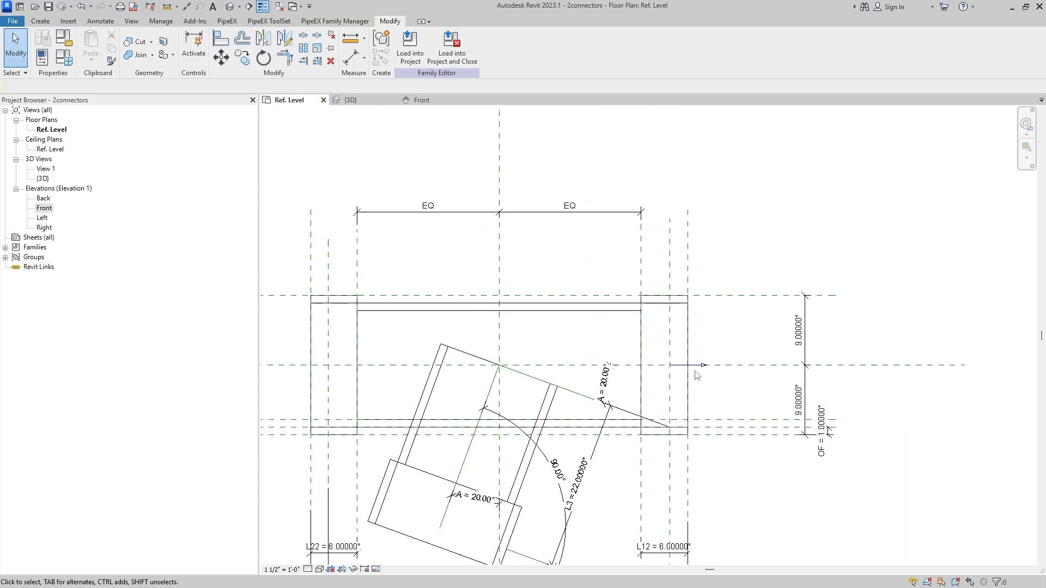
middle_drag(675, 368, 810, 352)
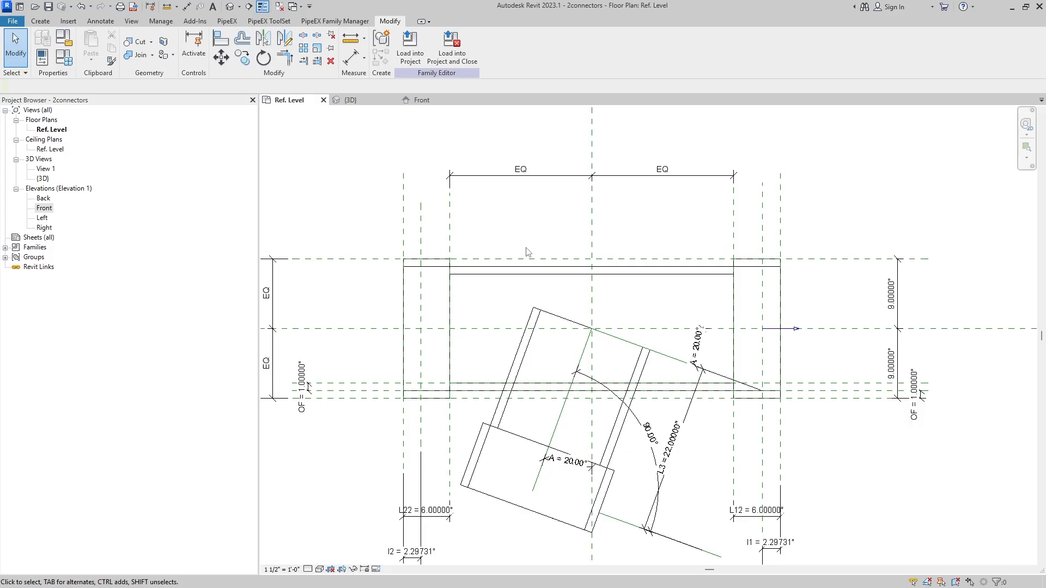
click(51, 21)
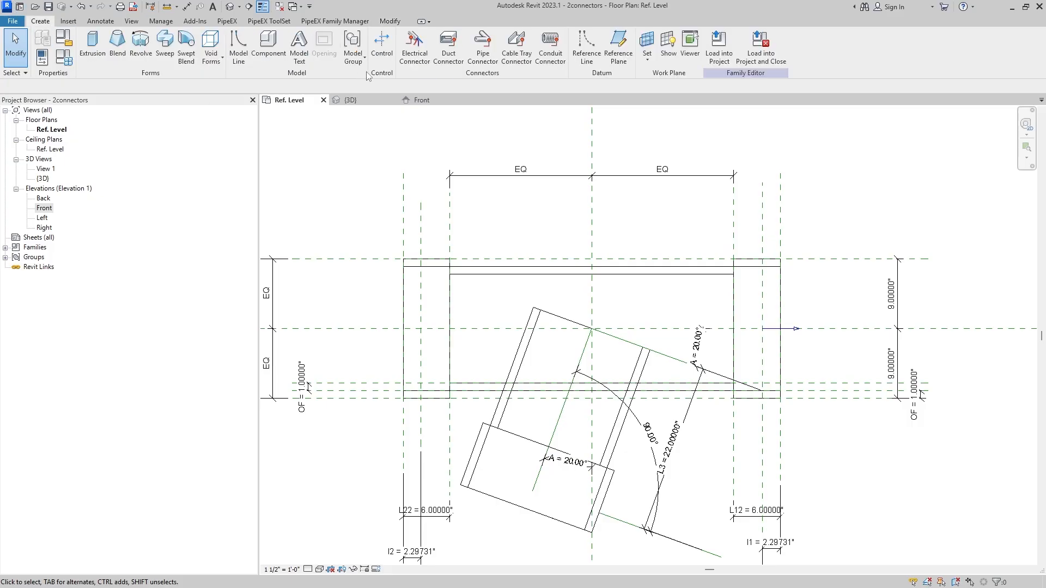
click(493, 52)
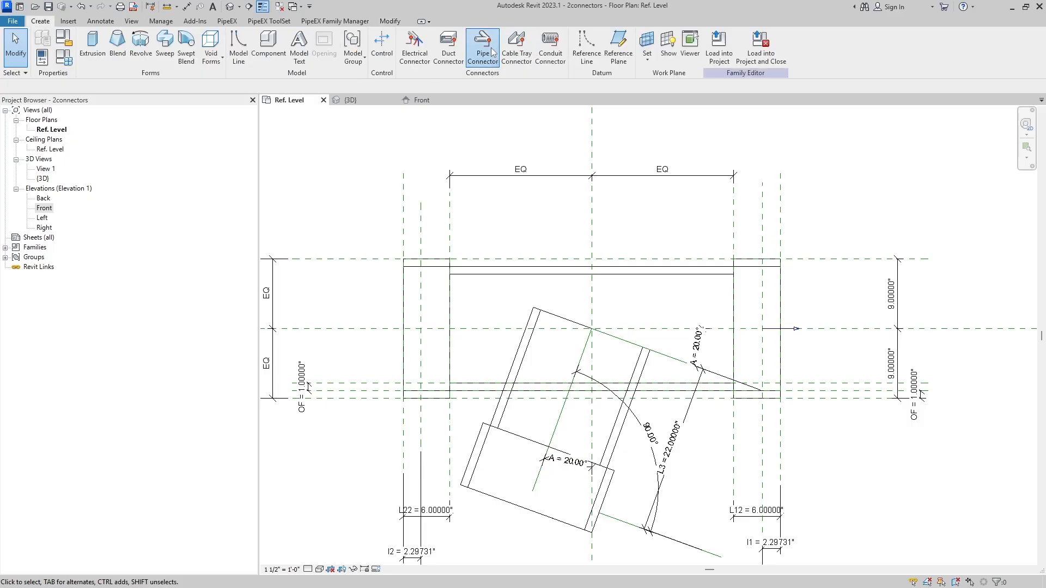
click(429, 57)
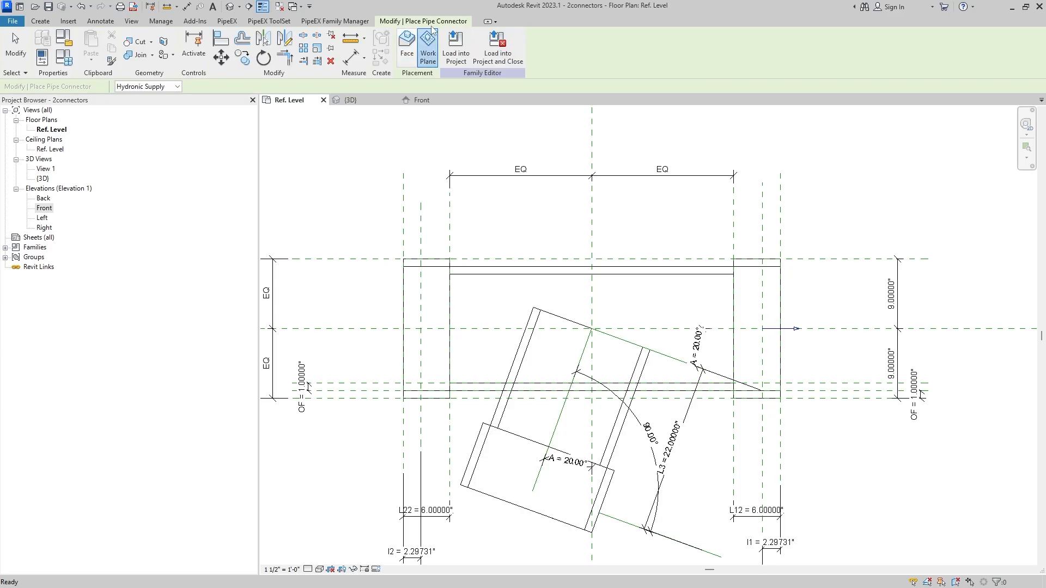
click(460, 315)
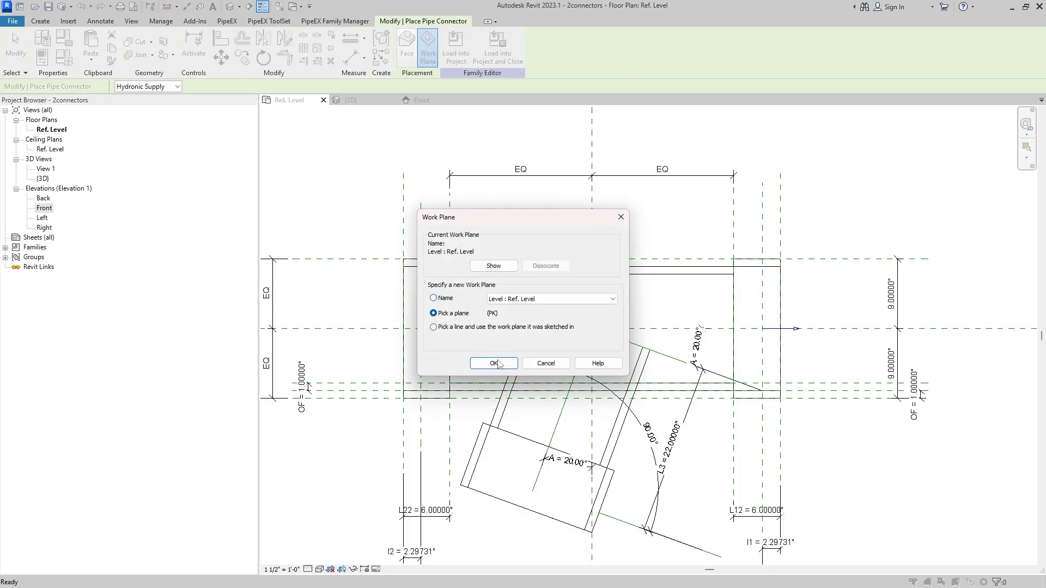
click(494, 363)
click(422, 300)
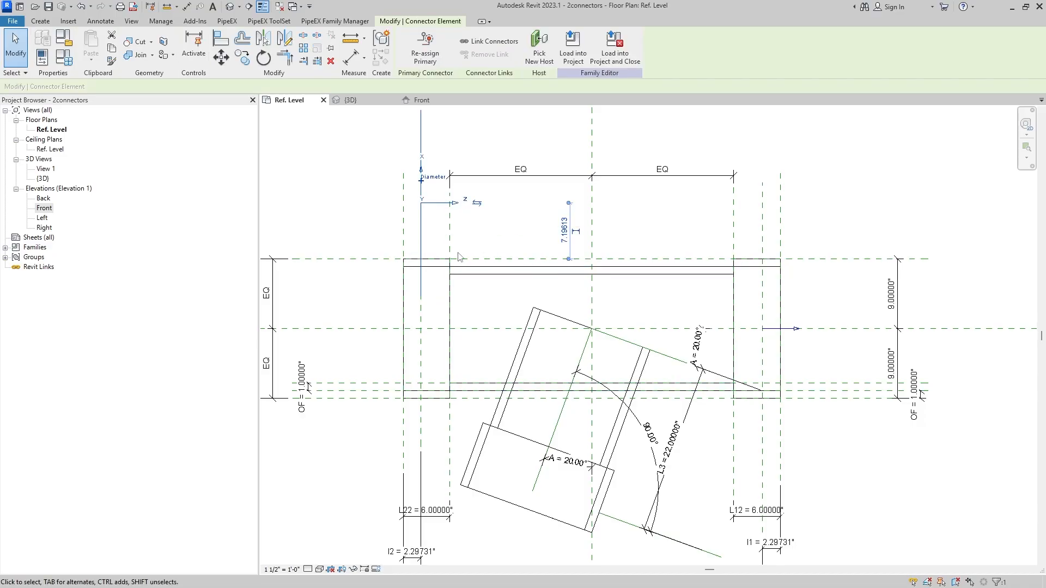
Reference the left connector's temporary dimension to the Center (Front/Back) plane and set that distance to 0
drag(569, 261, 517, 330)
click(579, 266)
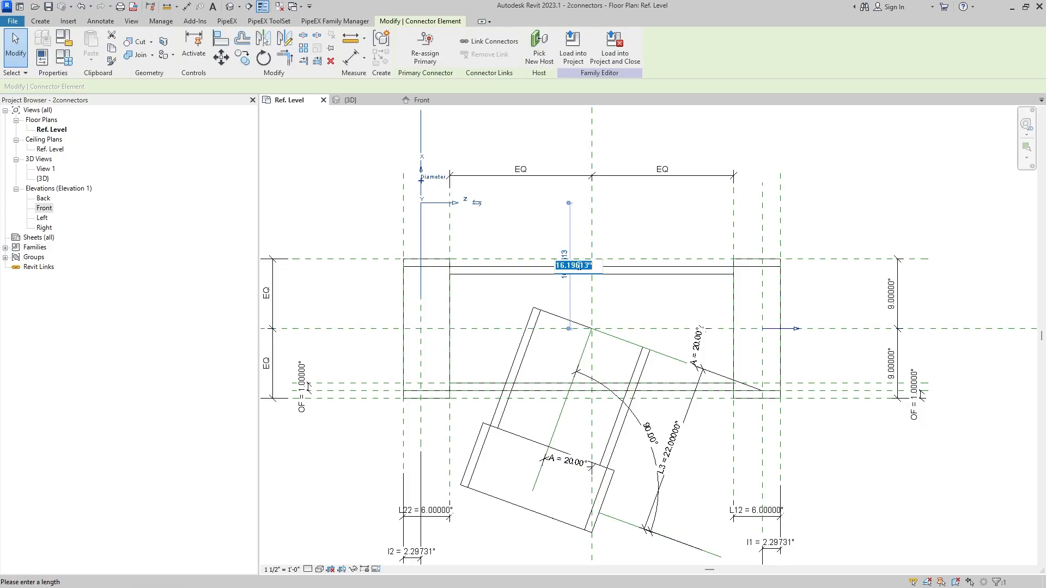
text(0)
key(Return)
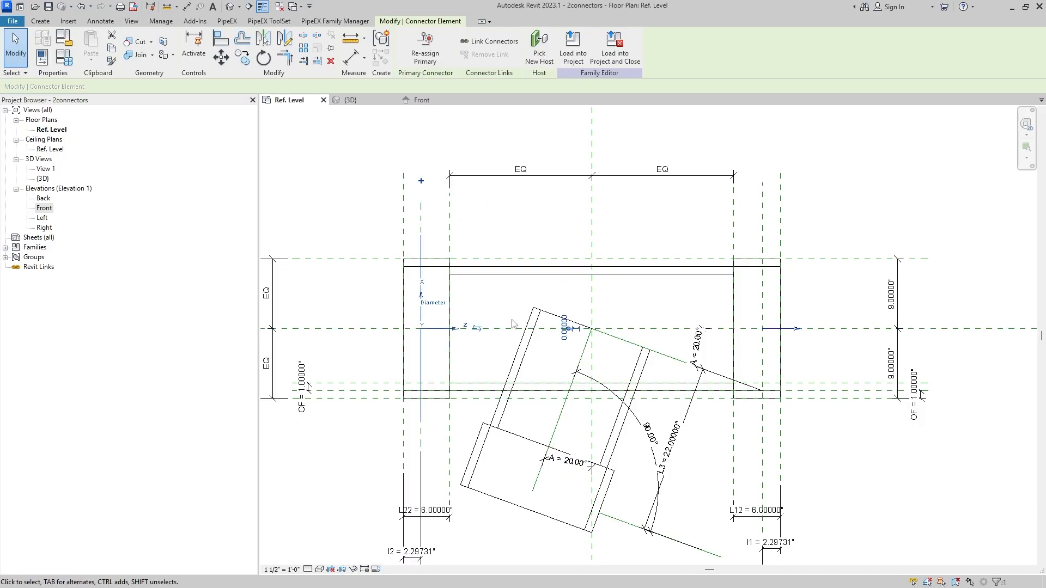
key(Escape)
Open the properties of the left pipe connector and set its diameter to 0
click(423, 330)
right_click(425, 330)
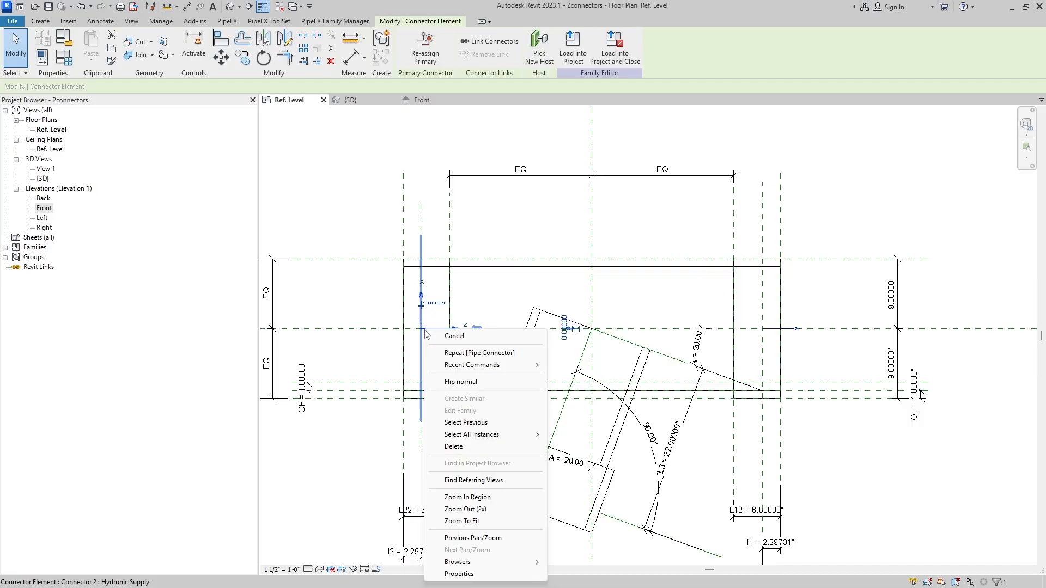
click(458, 574)
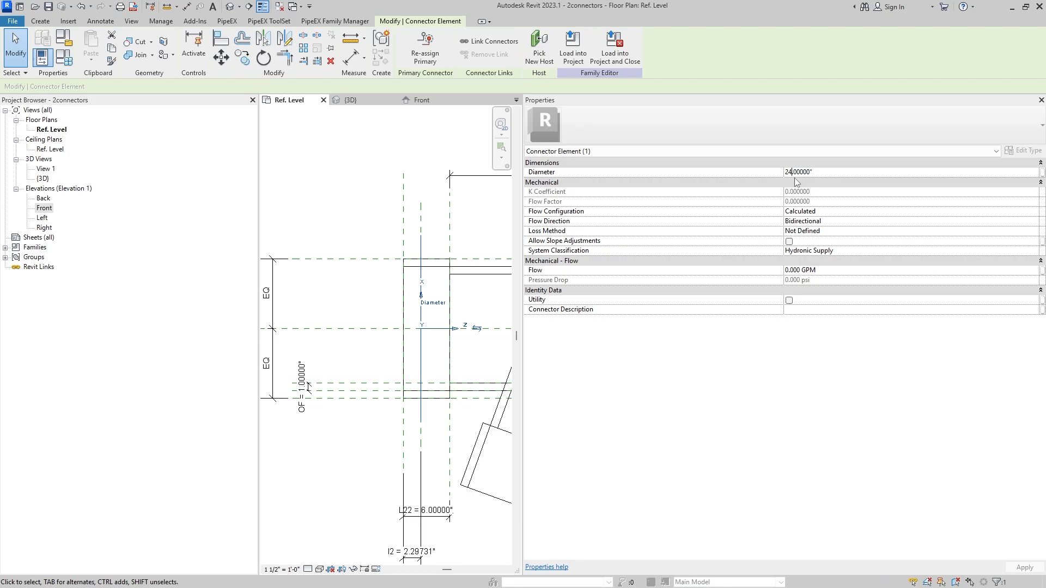
key(BackSpace)
key(BackSpace)
key(Return)
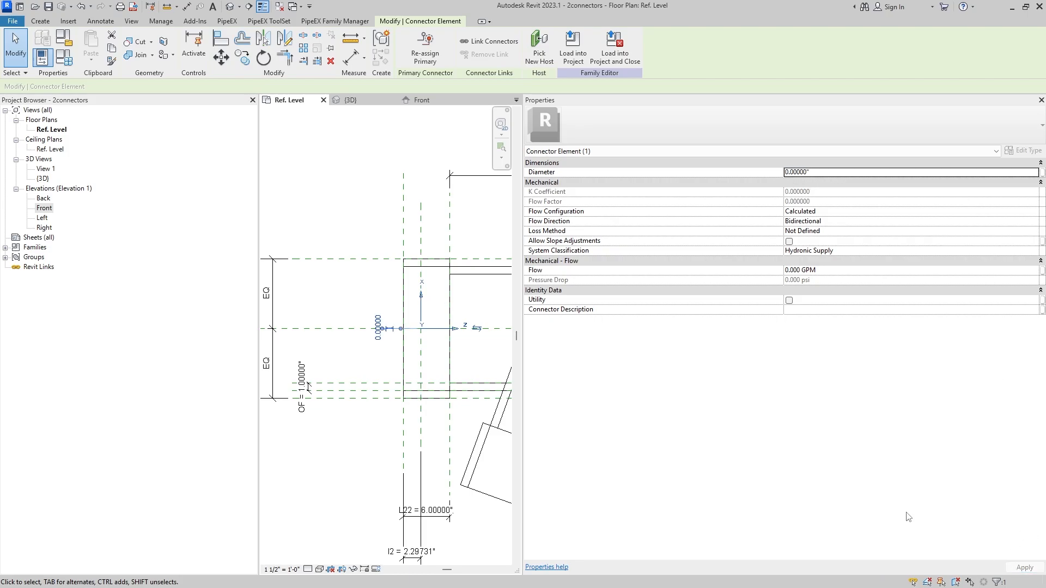
click(1041, 100)
click(526, 230)
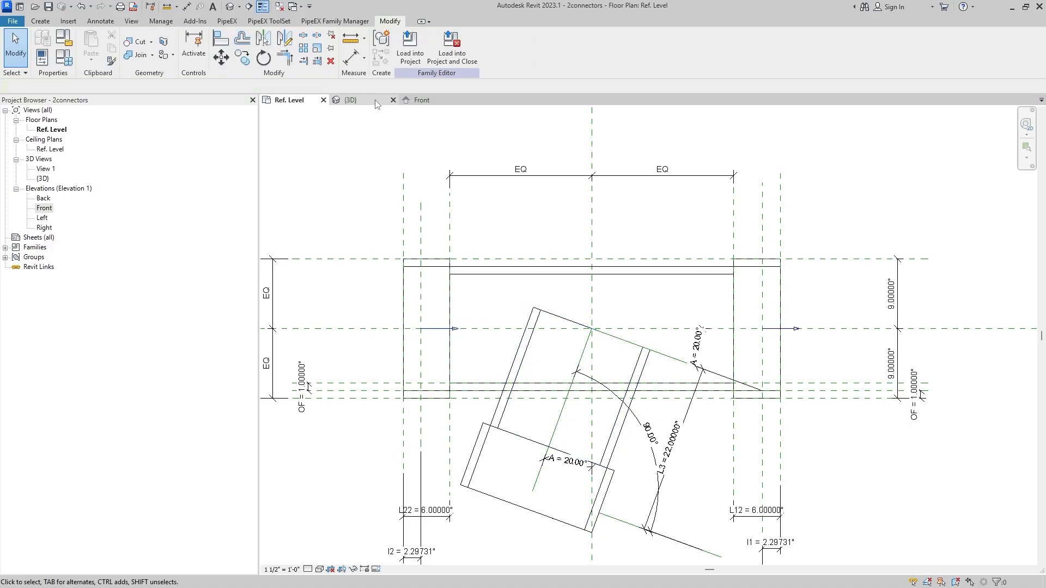
Check the left pipe connector's position in the 3D view and return to the Ref. Level plan
click(351, 100)
click(701, 200)
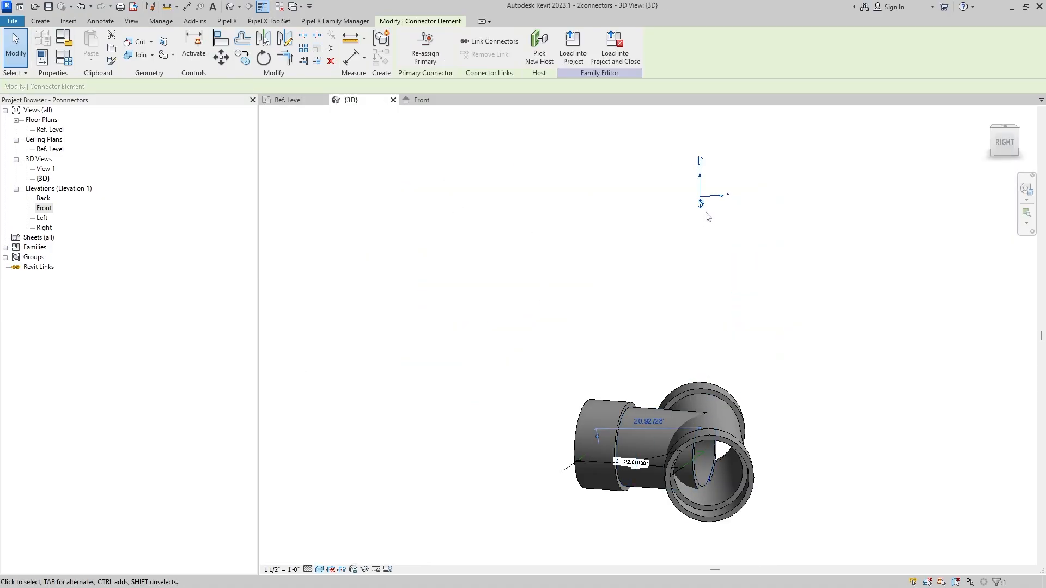
click(711, 273)
click(297, 100)
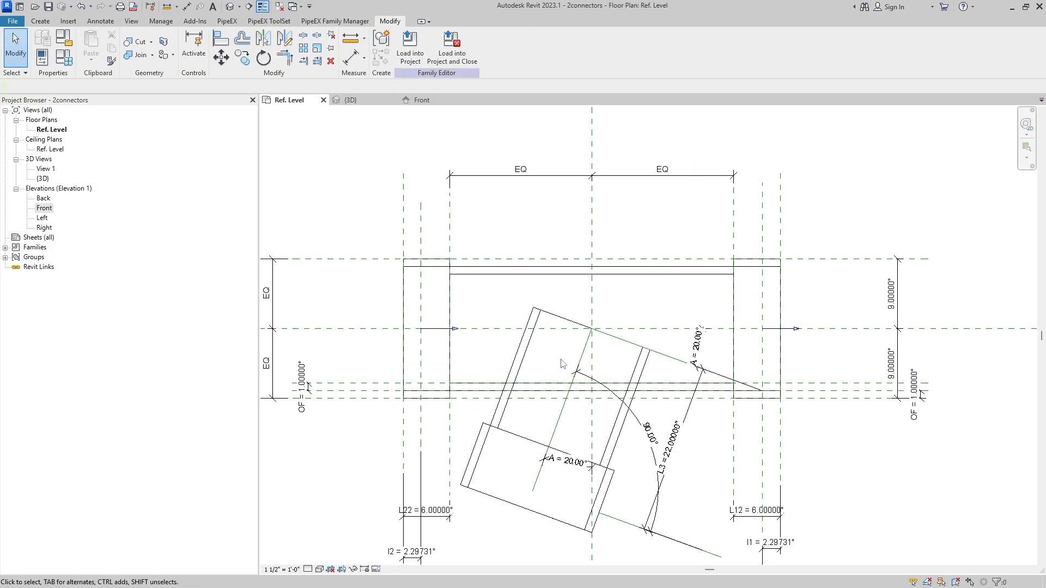
Place a Hydronic Supply pipe connector at the angled branch's outer end, on a work plane picked from the branch's reference line
middle_drag(554, 347, 553, 318)
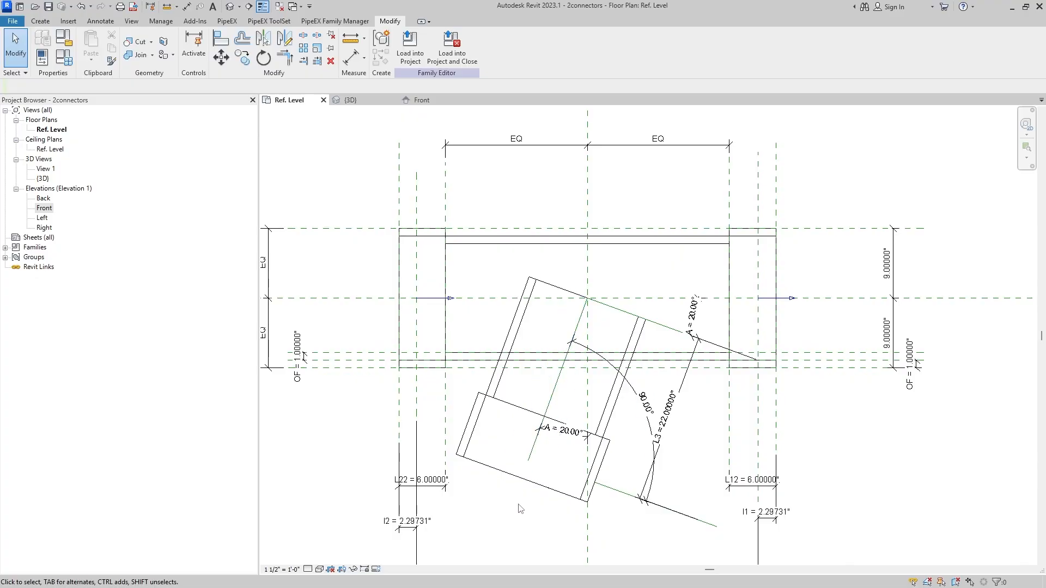
click(44, 23)
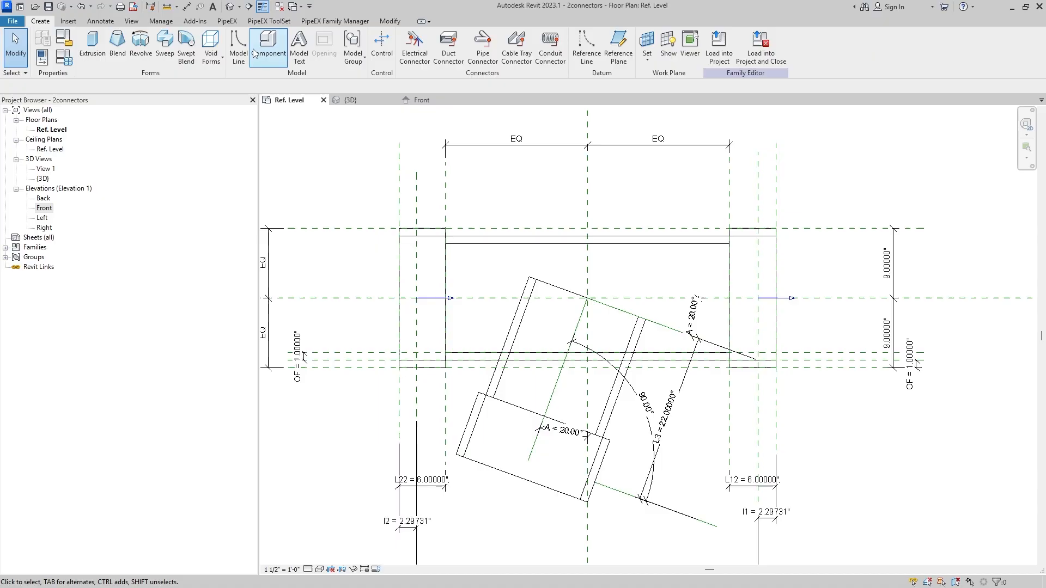
click(483, 46)
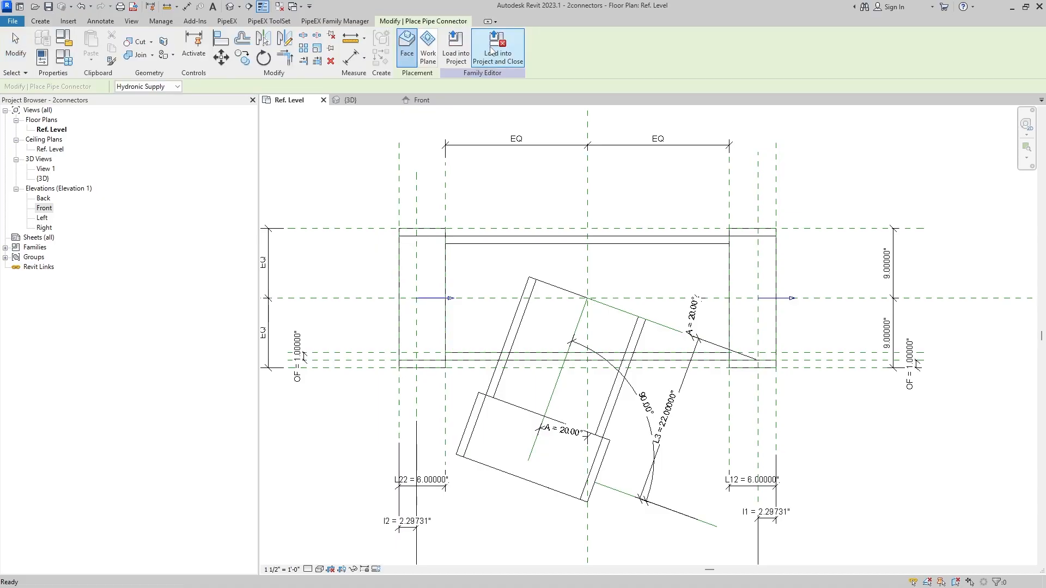
click(426, 48)
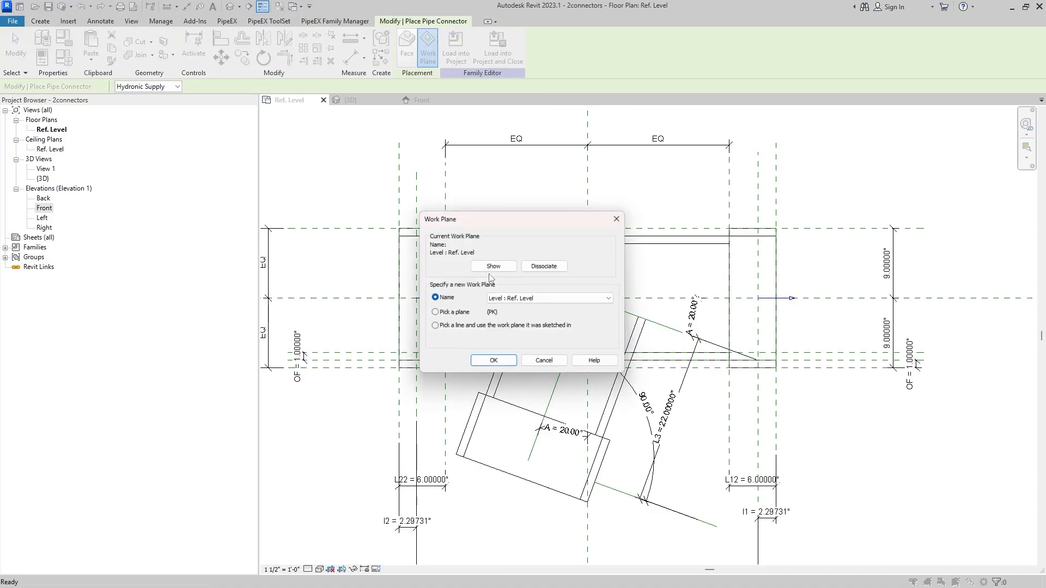
click(457, 314)
click(493, 363)
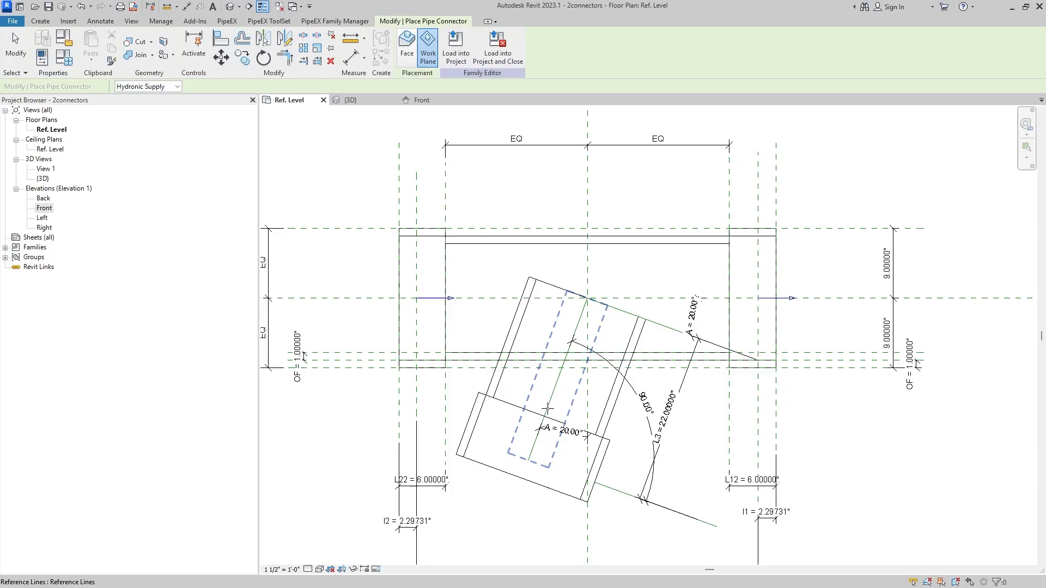
click(532, 453)
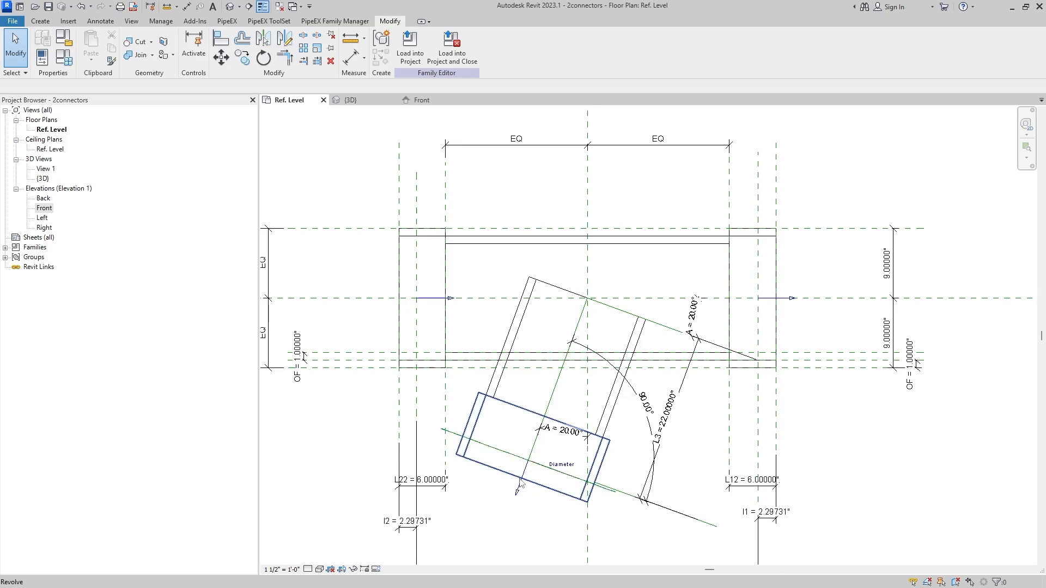
click(546, 507)
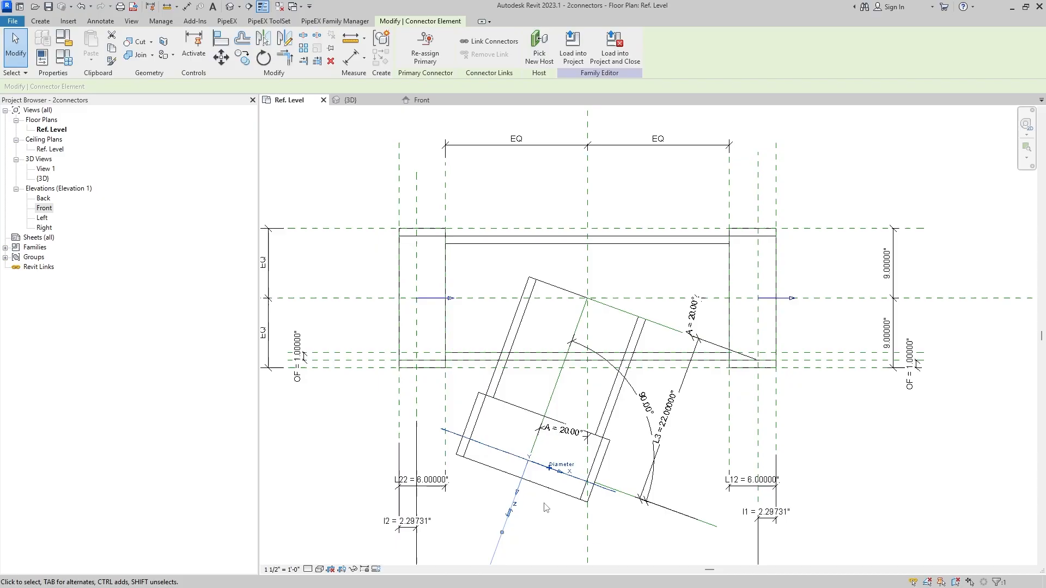
key(Escape)
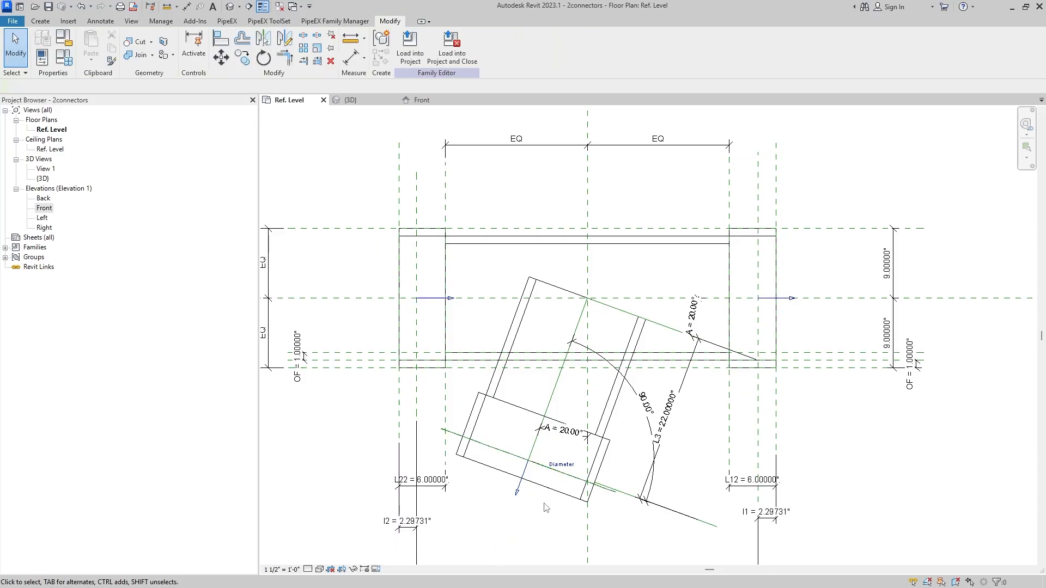
Flip the left pipe connector's direction so it points outward from the fitting
click(431, 299)
click(471, 299)
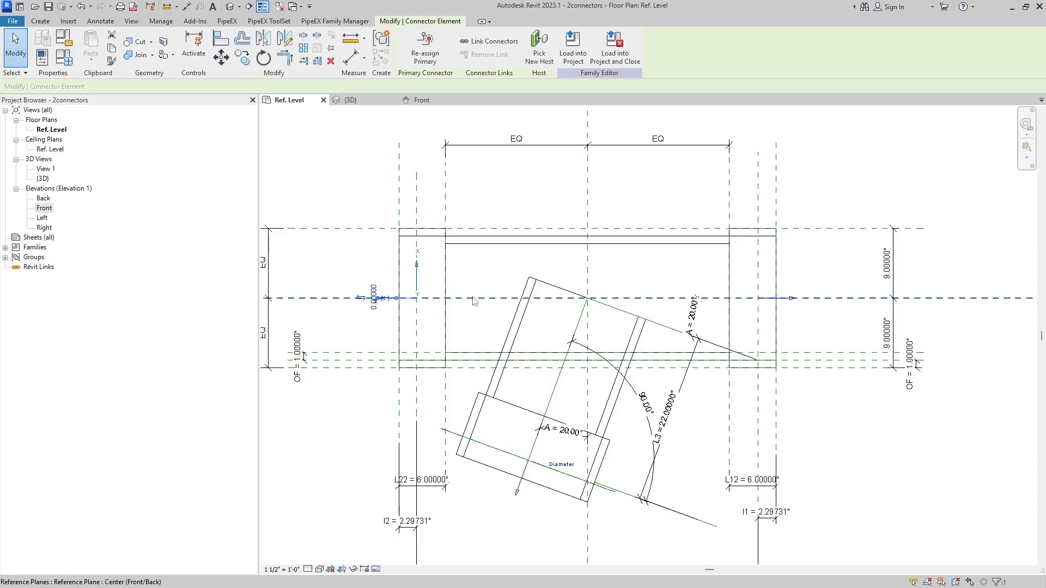
key(Escape)
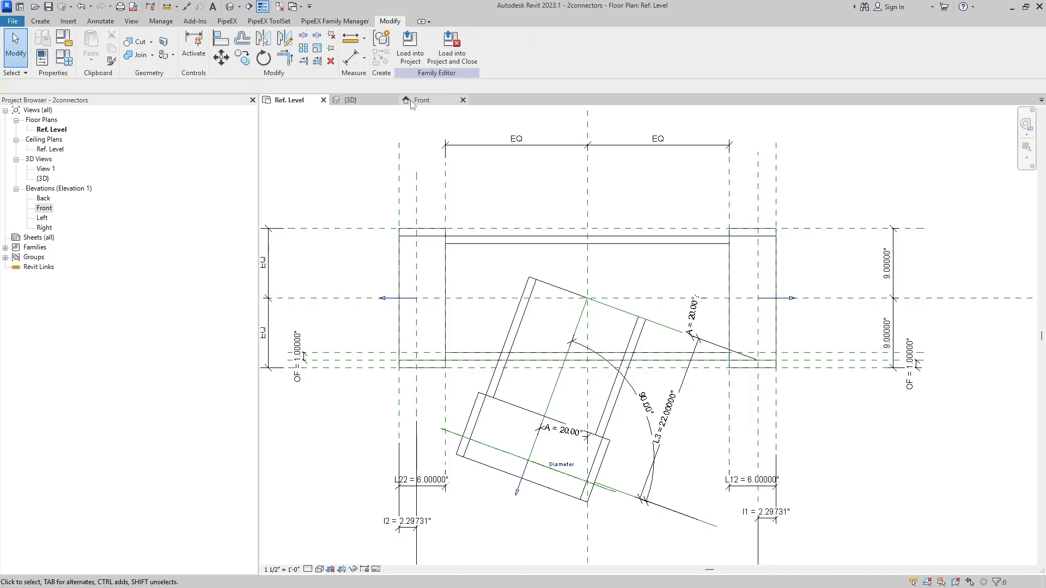
Set the diameter of the pipe connector at the angled branch's outer end to 0" in its properties
click(383, 101)
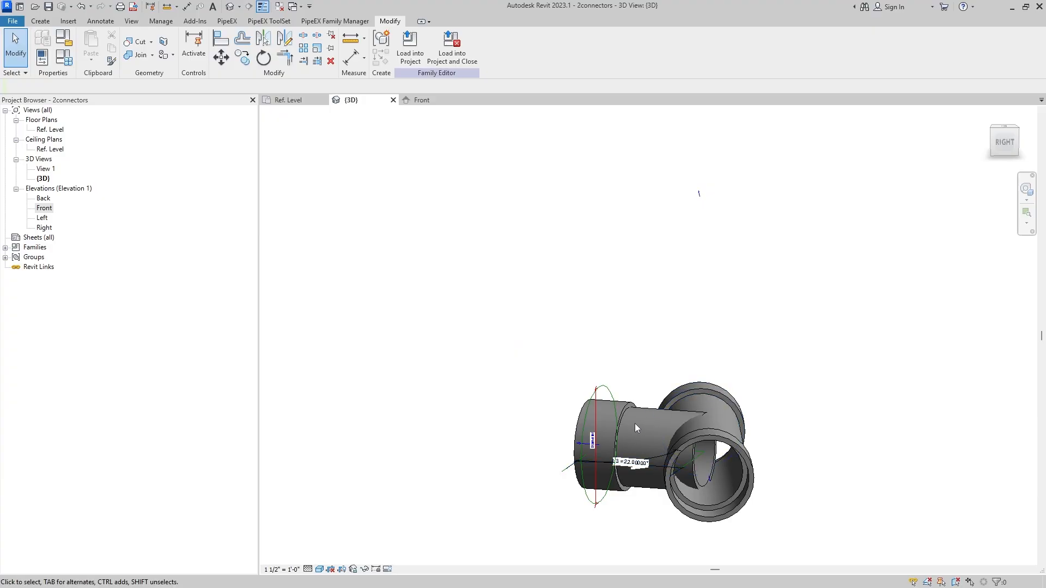
shift+middle_drag(635, 423, 818, 417)
scroll(596, 409, down, 1)
shift+middle_drag(572, 448, 539, 485)
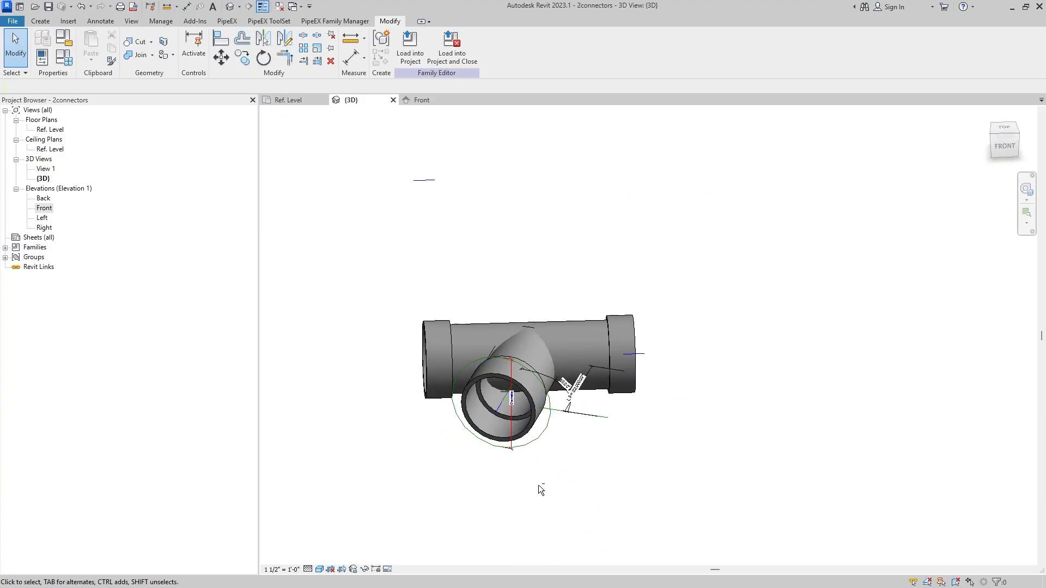
shift+middle_drag(497, 416, 606, 462)
right_click(511, 266)
click(569, 539)
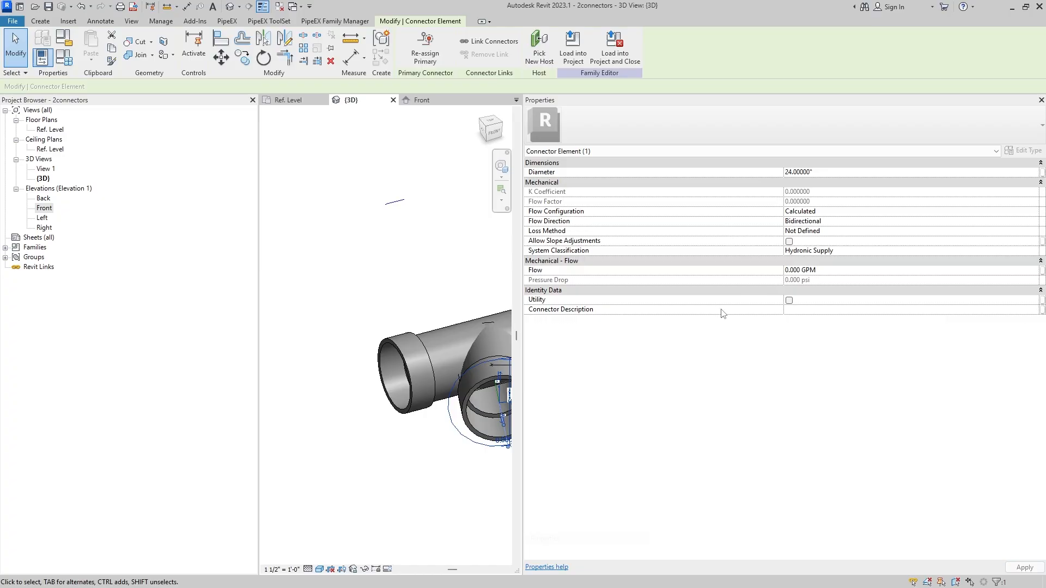
click(797, 172)
drag(794, 172, 778, 174)
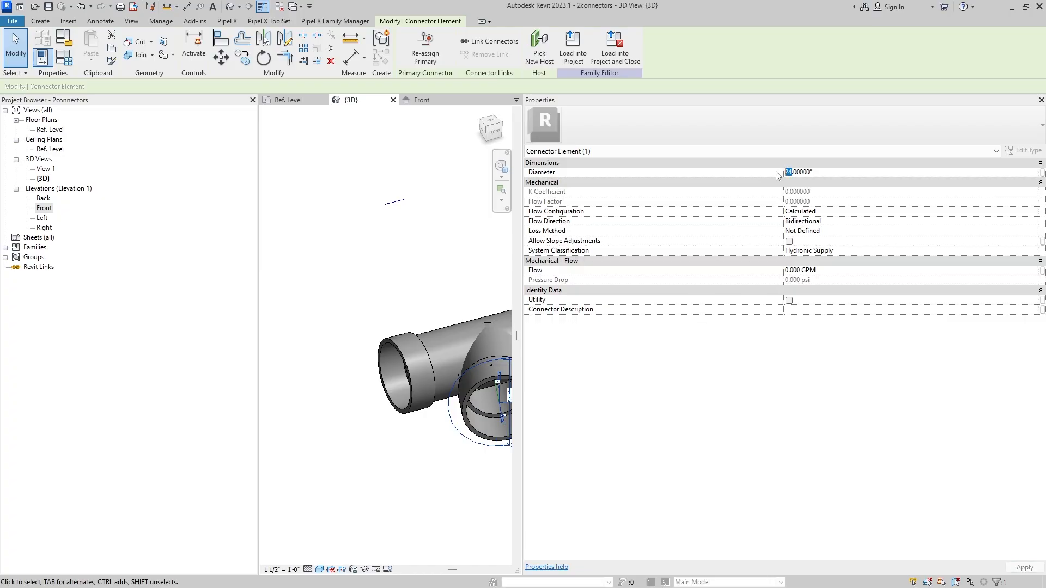
text(0)
click(1025, 567)
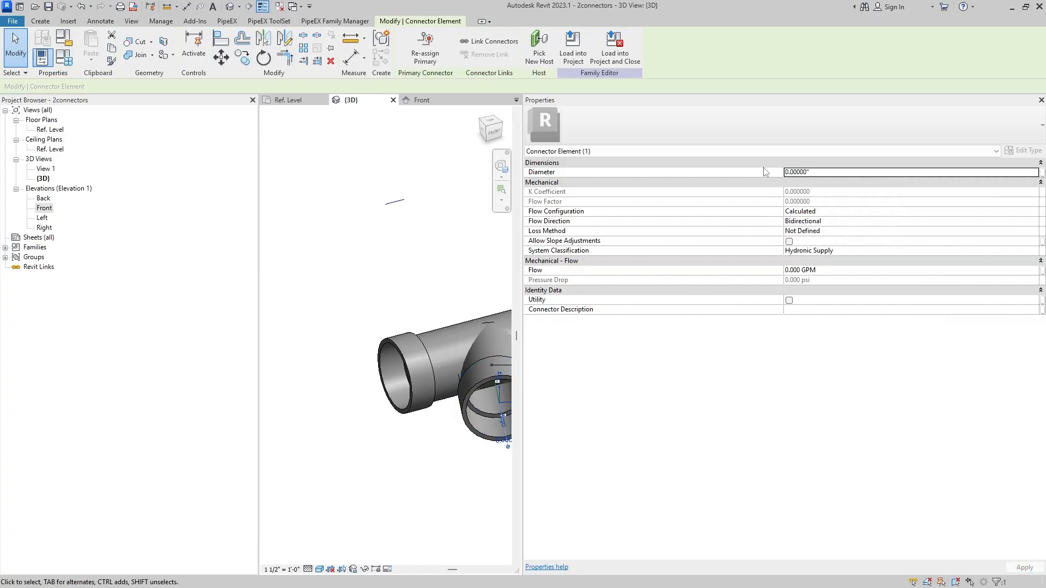
click(1041, 100)
click(492, 237)
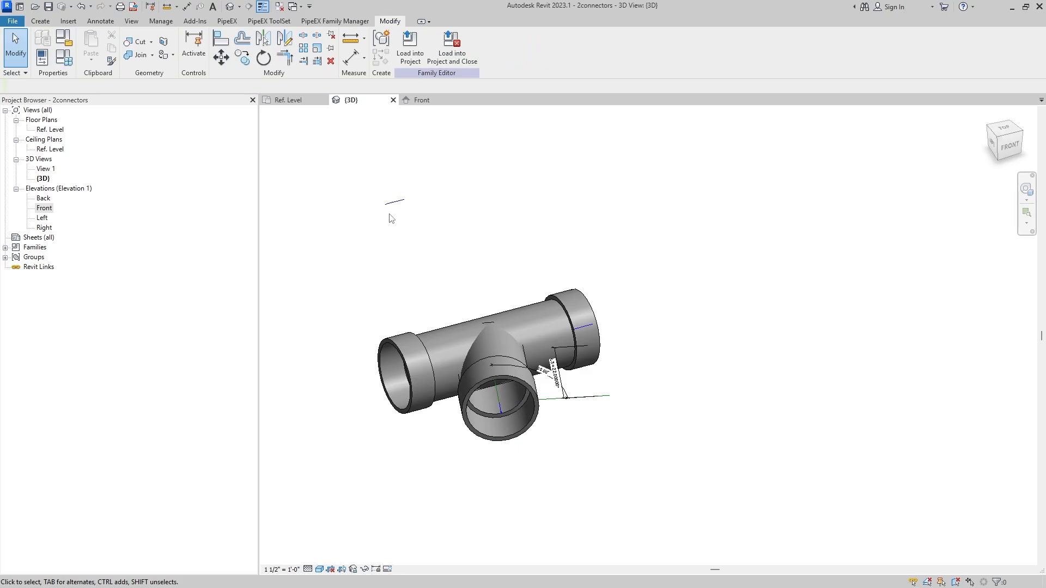
In the Front elevation, set the left pipe connector's vertical offset from the Ref. Level to 0
double_click(44, 208)
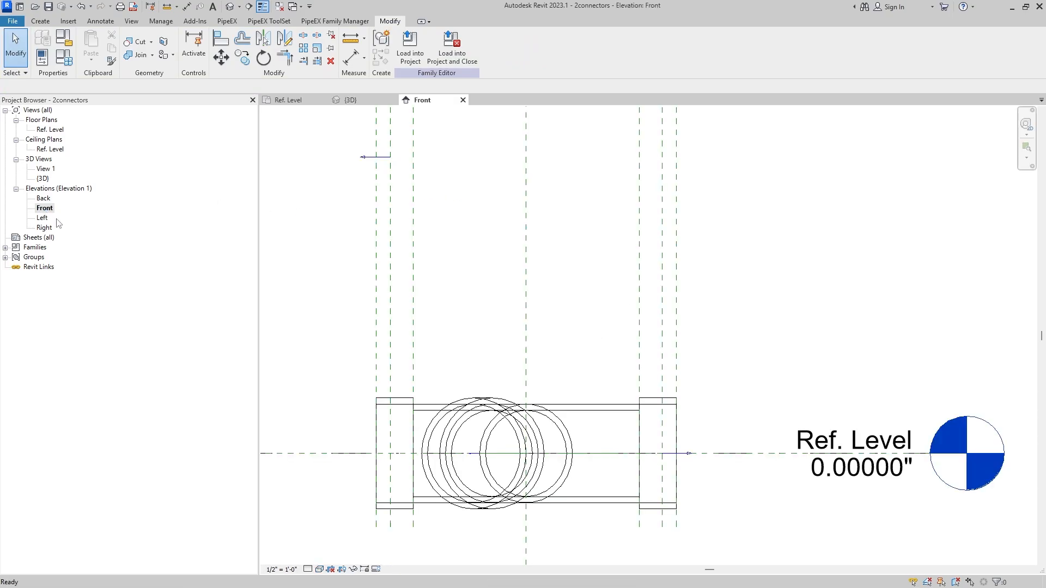
click(426, 215)
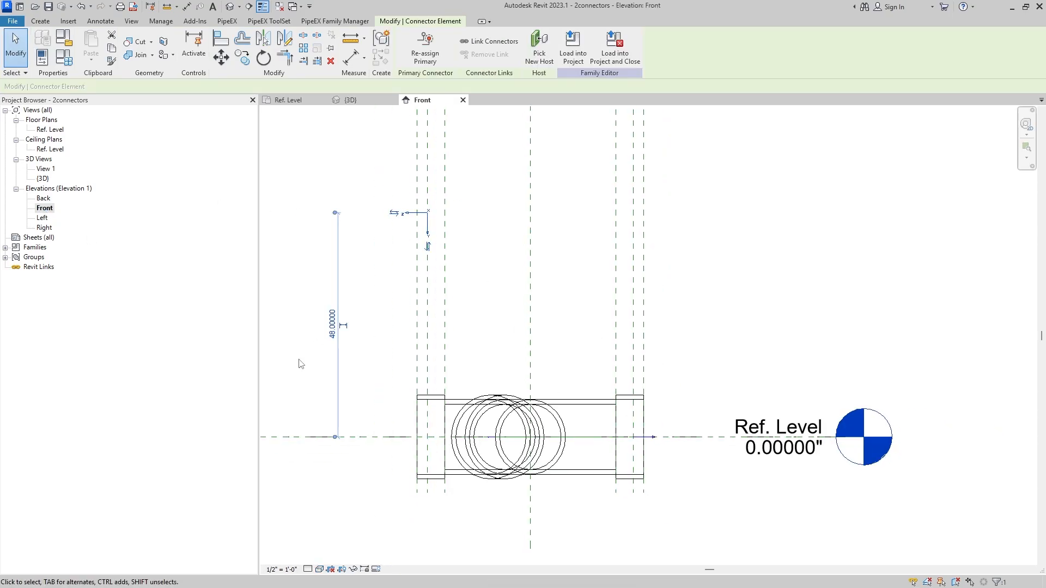
click(332, 325)
text(0)
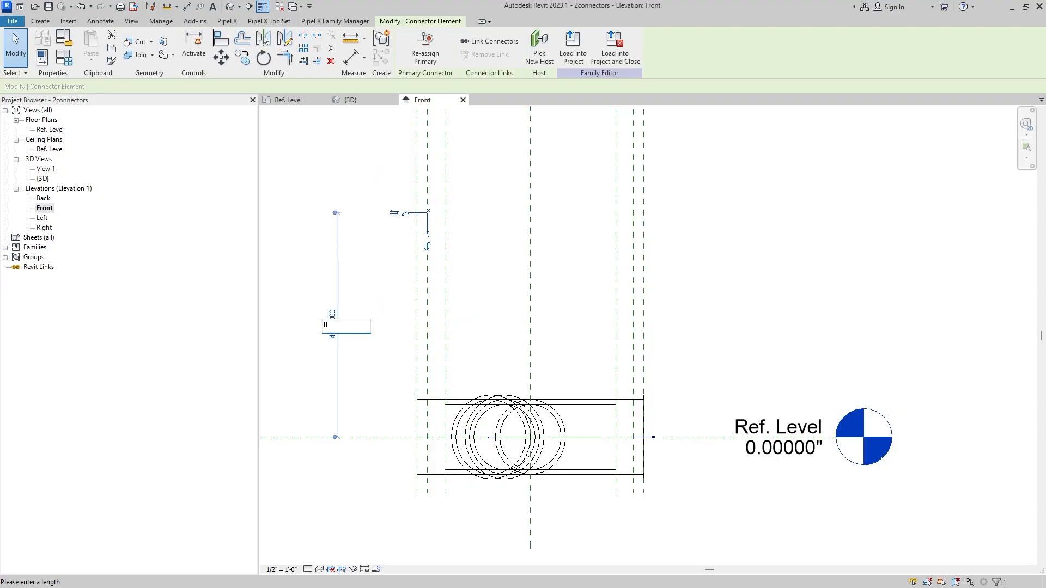
key(Return)
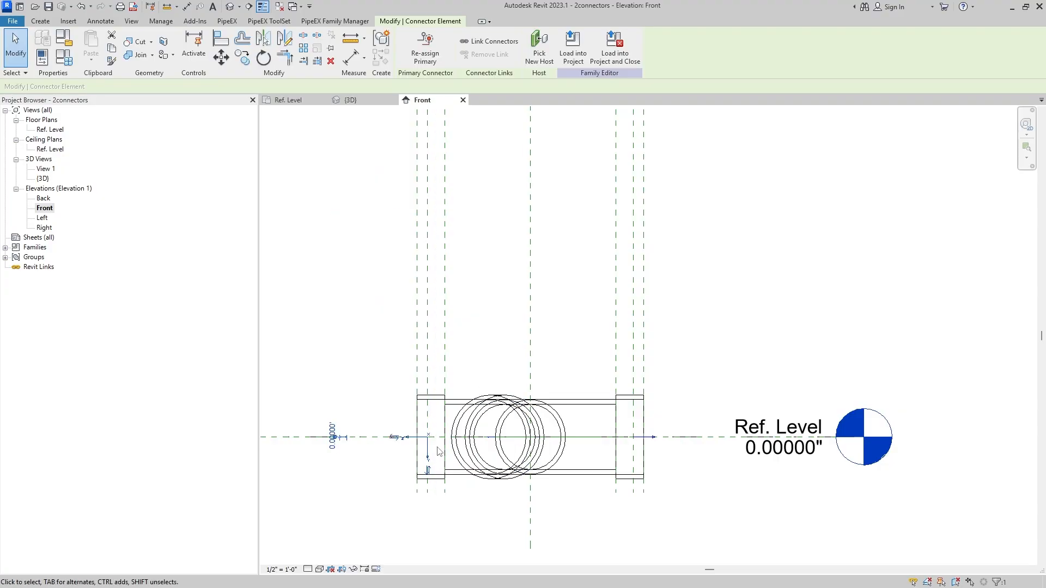
click(398, 414)
scroll(539, 450, up, 1)
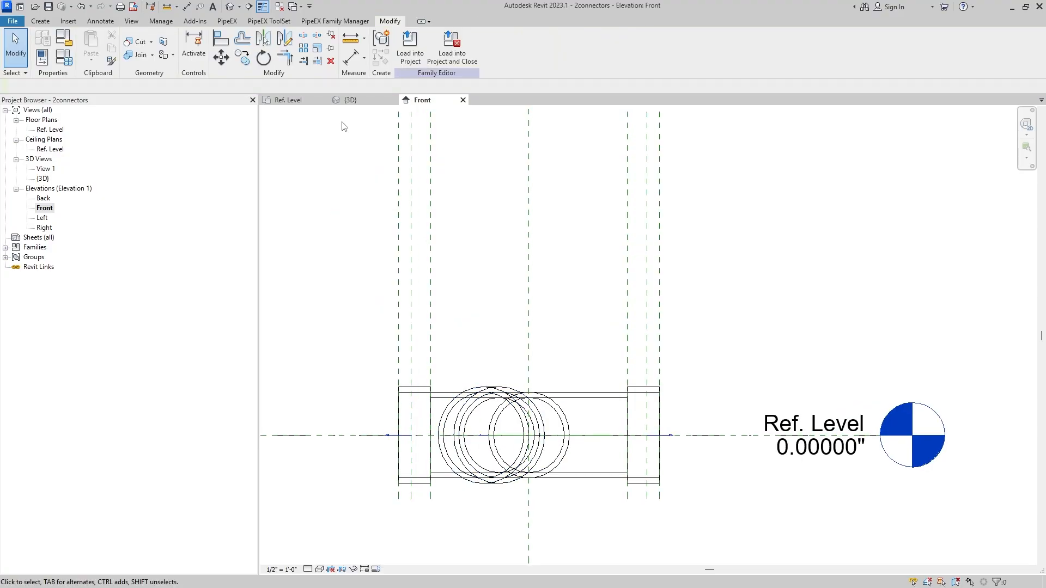
Set the branch angle parameter A to 0.00° in the family types and apply it to the 3D model
click(303, 102)
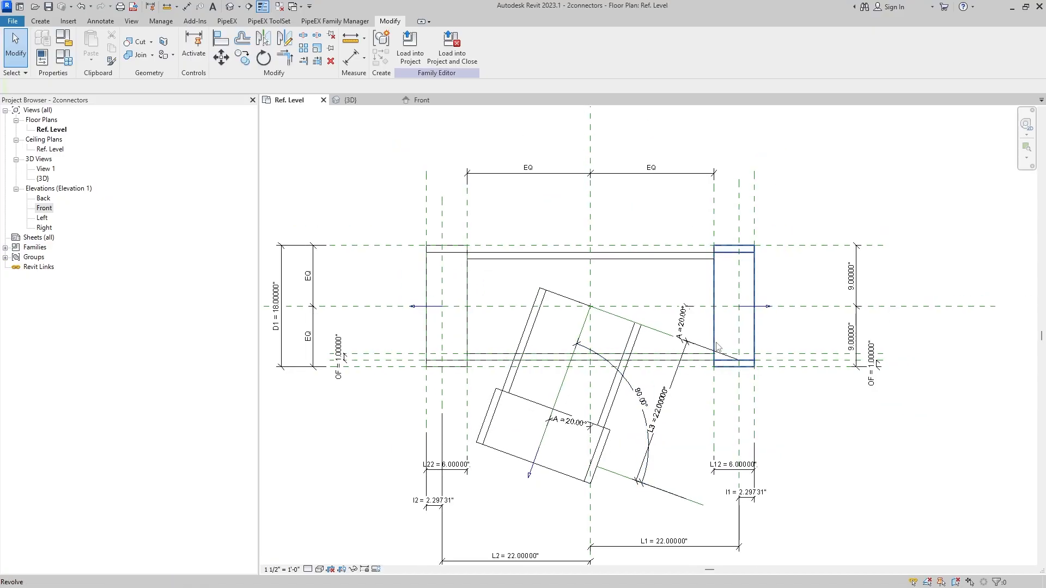
click(350, 100)
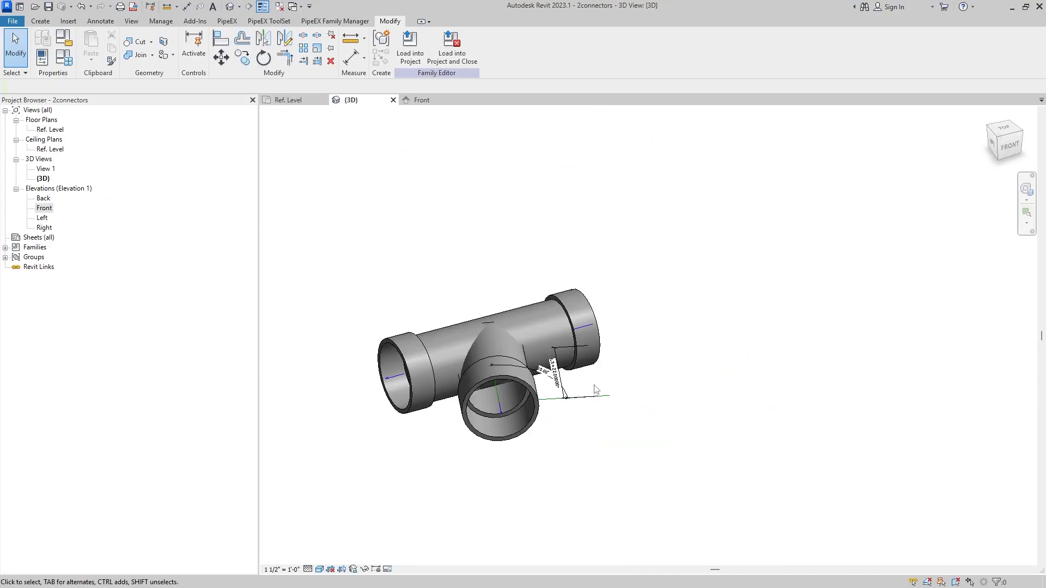
shift+middle_drag(738, 376, 779, 370)
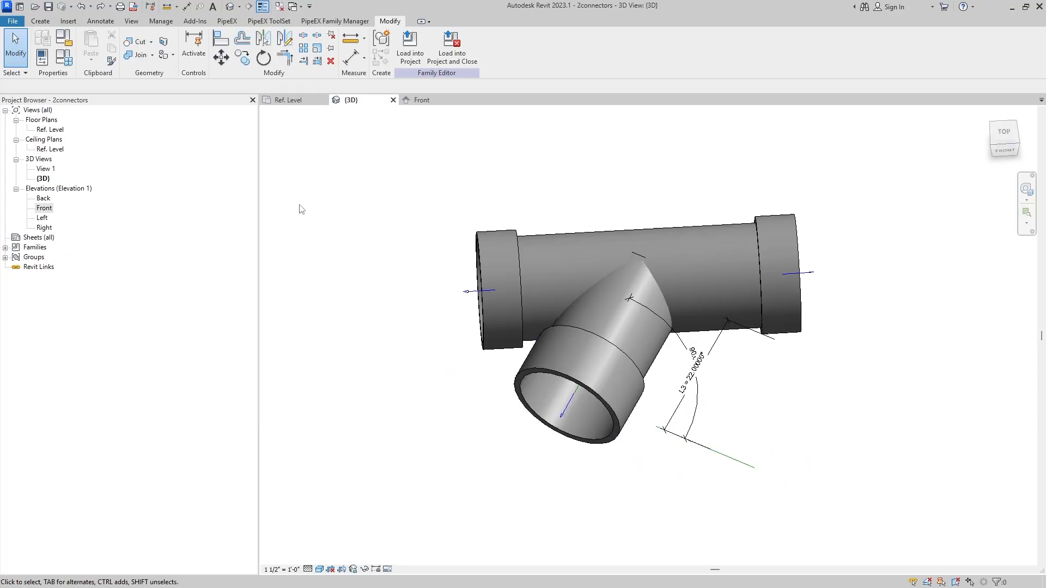
click(67, 49)
scroll(229, 322, down, 4)
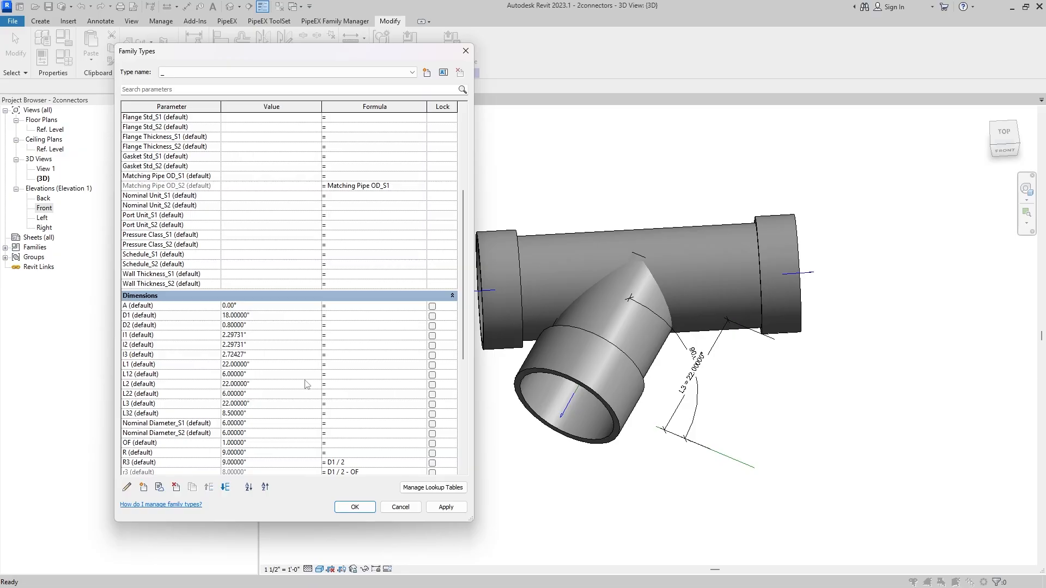
click(459, 511)
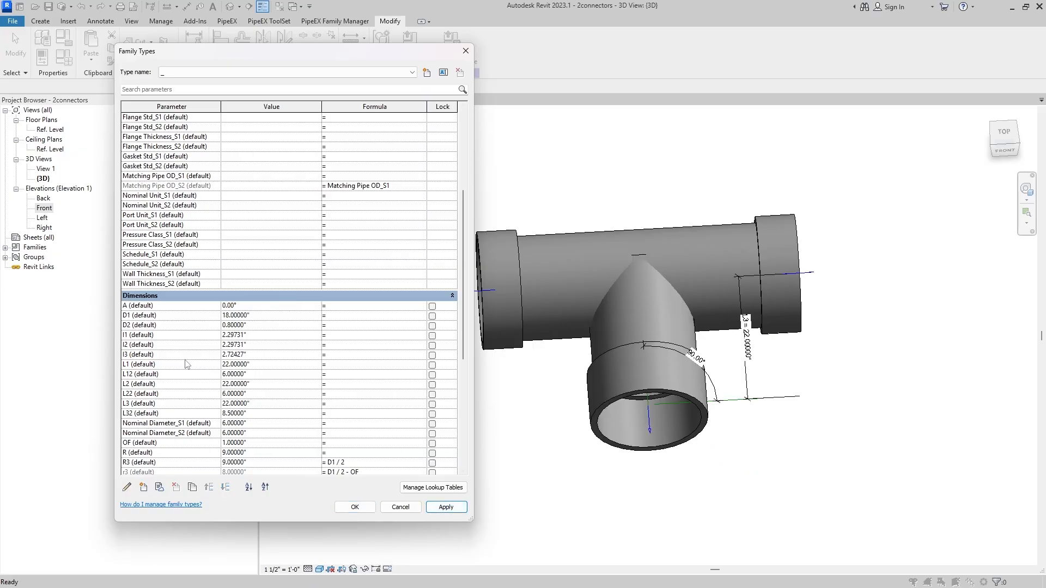
Set the pipe diameter parameter D1 to 15", apply it, and close the family types without keeping any further edits
scroll(221, 330, down, 1)
drag(230, 287, 203, 287)
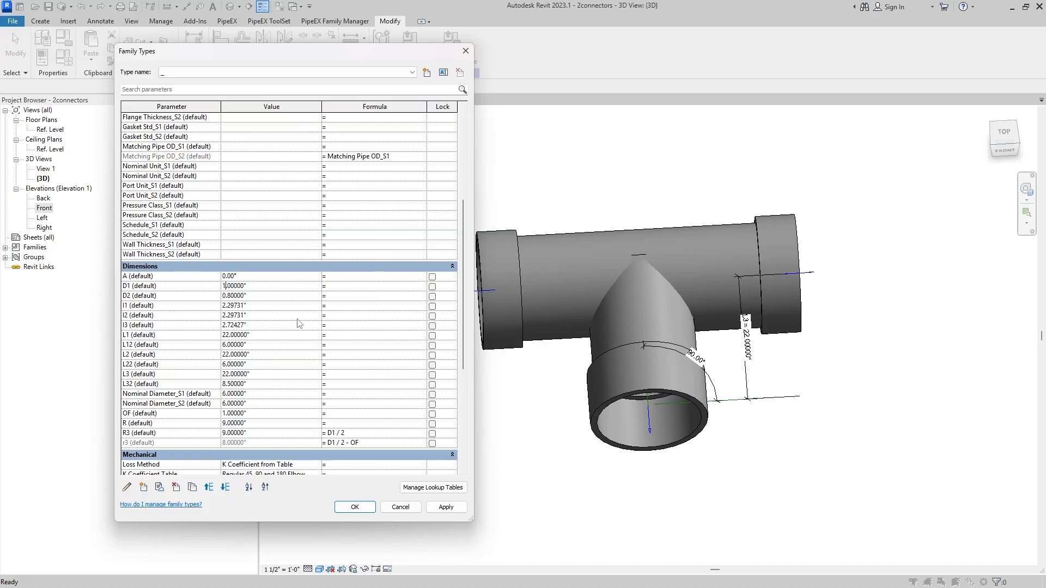
text(15)
click(445, 507)
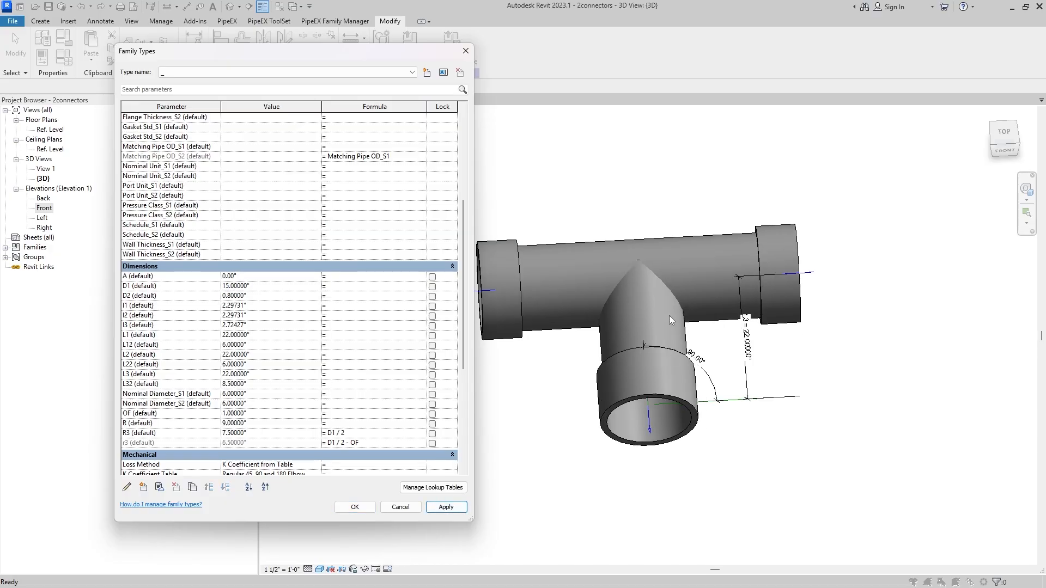
scroll(269, 340, down, 1)
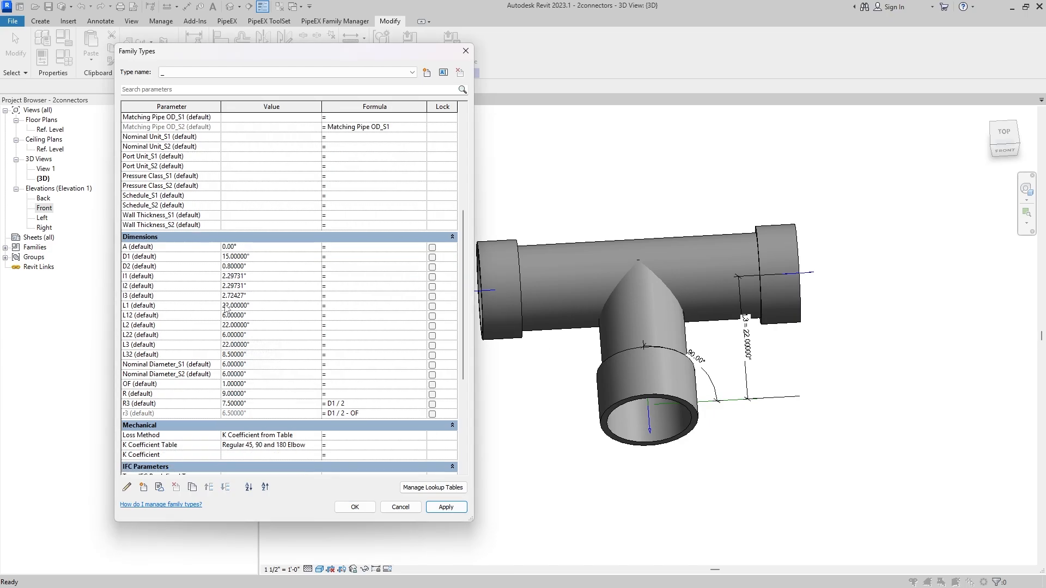
click(242, 287)
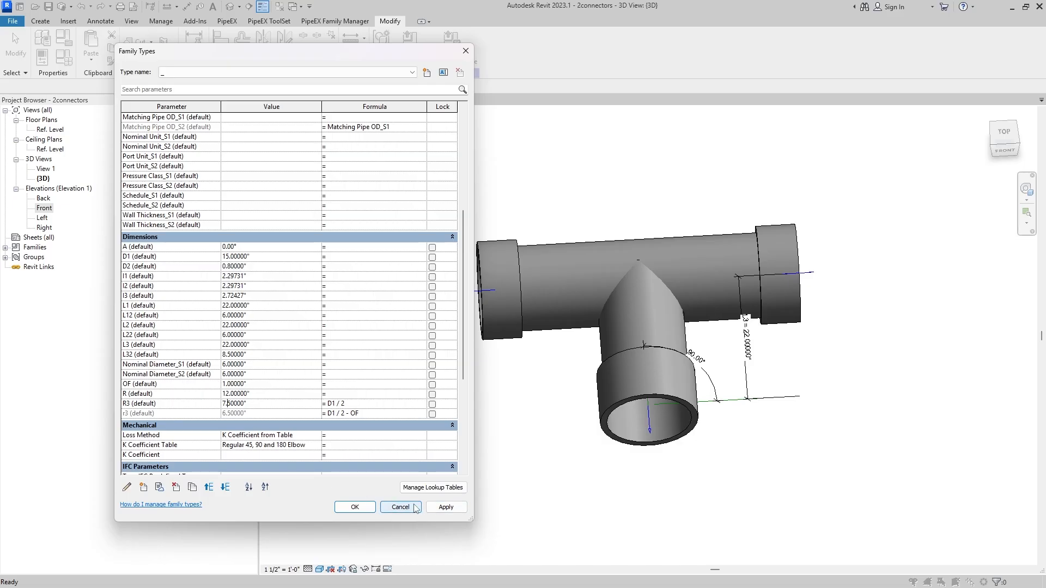
click(412, 506)
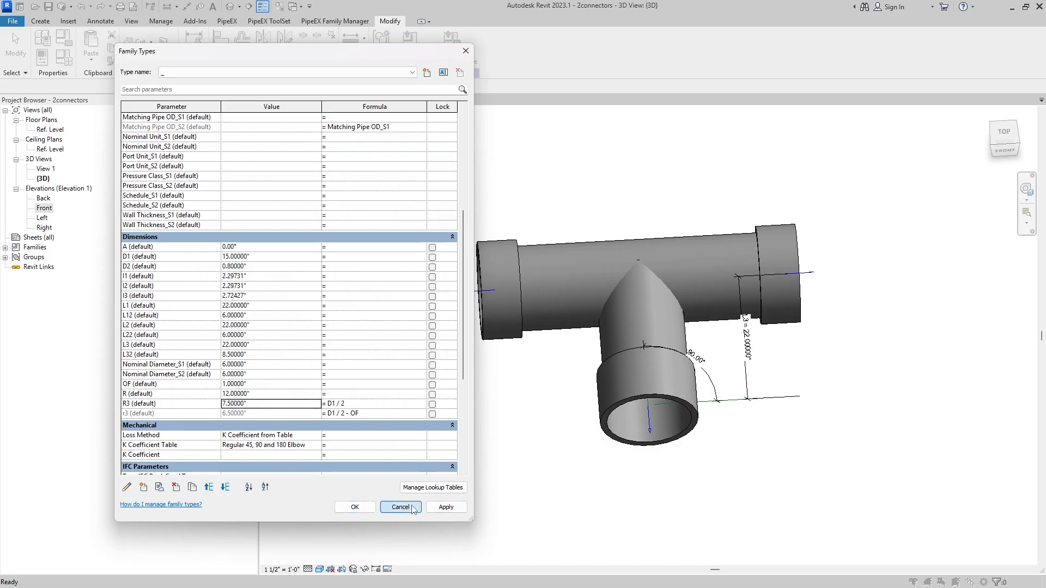
shift+middle_drag(681, 374, 681, 291)
scroll(741, 325, down, 1)
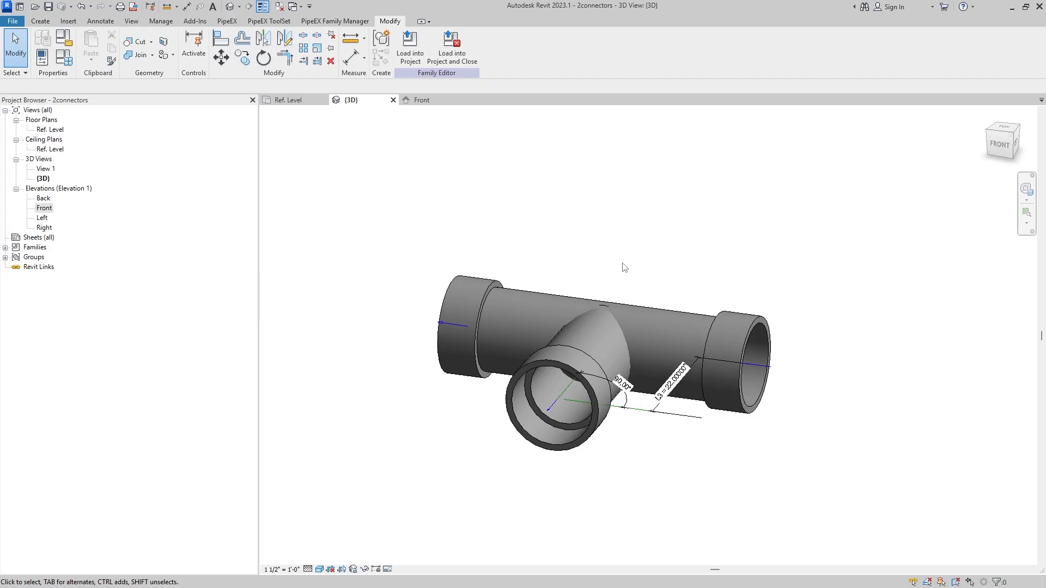
shift+middle_drag(625, 267, 819, 254)
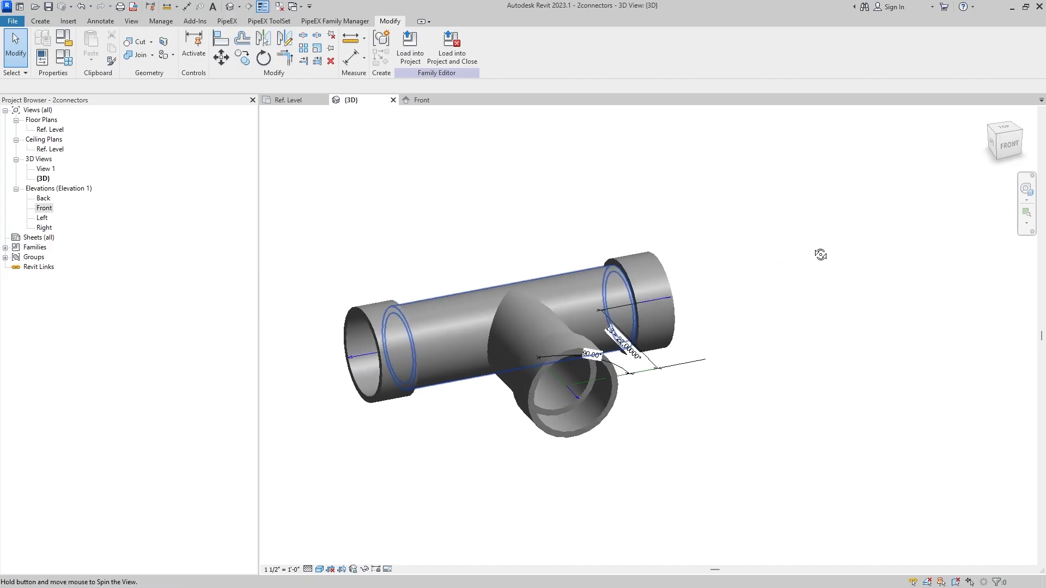
middle_drag(511, 243, 618, 240)
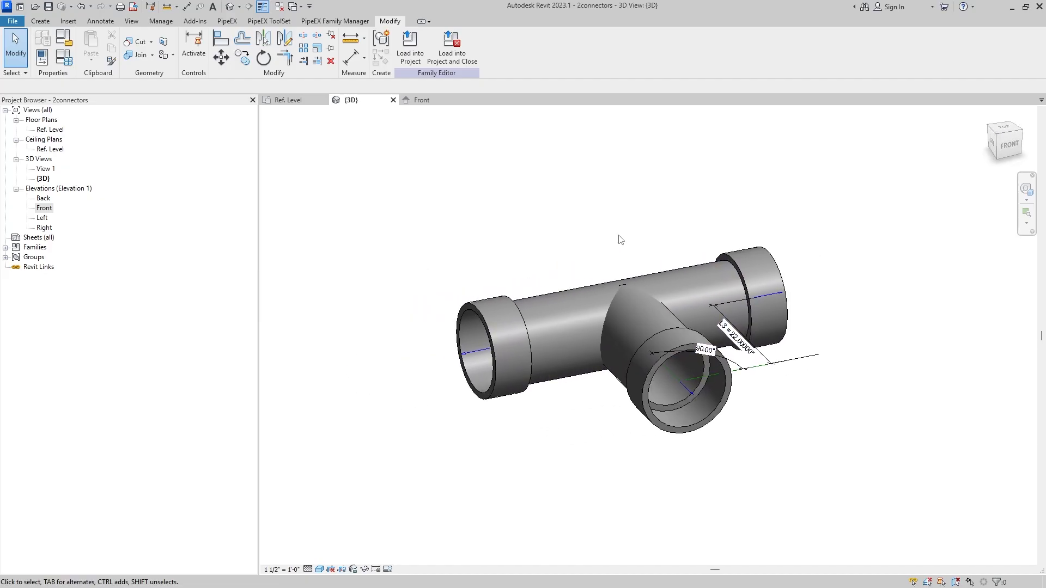